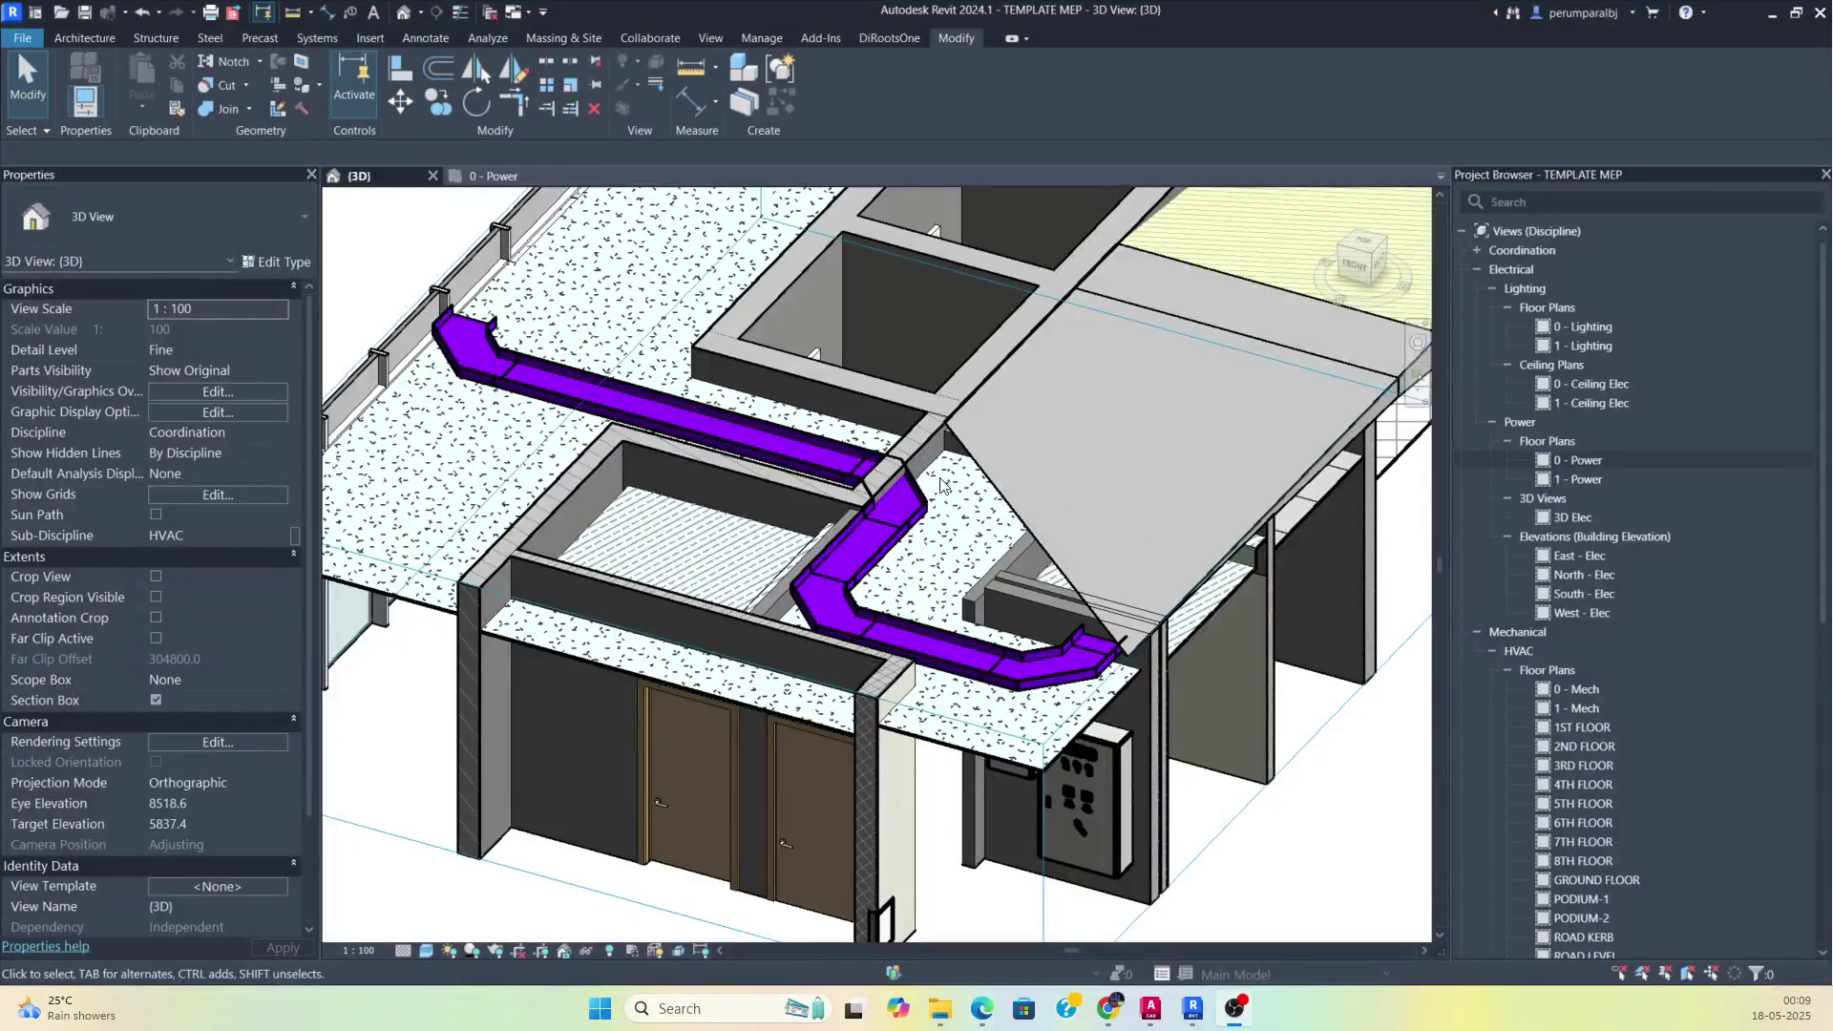
Open the 0 - Power floor plan and locate the existing cable tray run near the electrical panels.
{"action": "middle_click_drag", "start_coordinate": [955, 497], "coordinate": [917, 555], "text": "shift"}
{"action": "scroll", "coordinate": [803, 680], "scroll_direction": "up", "scroll_amount": 3}
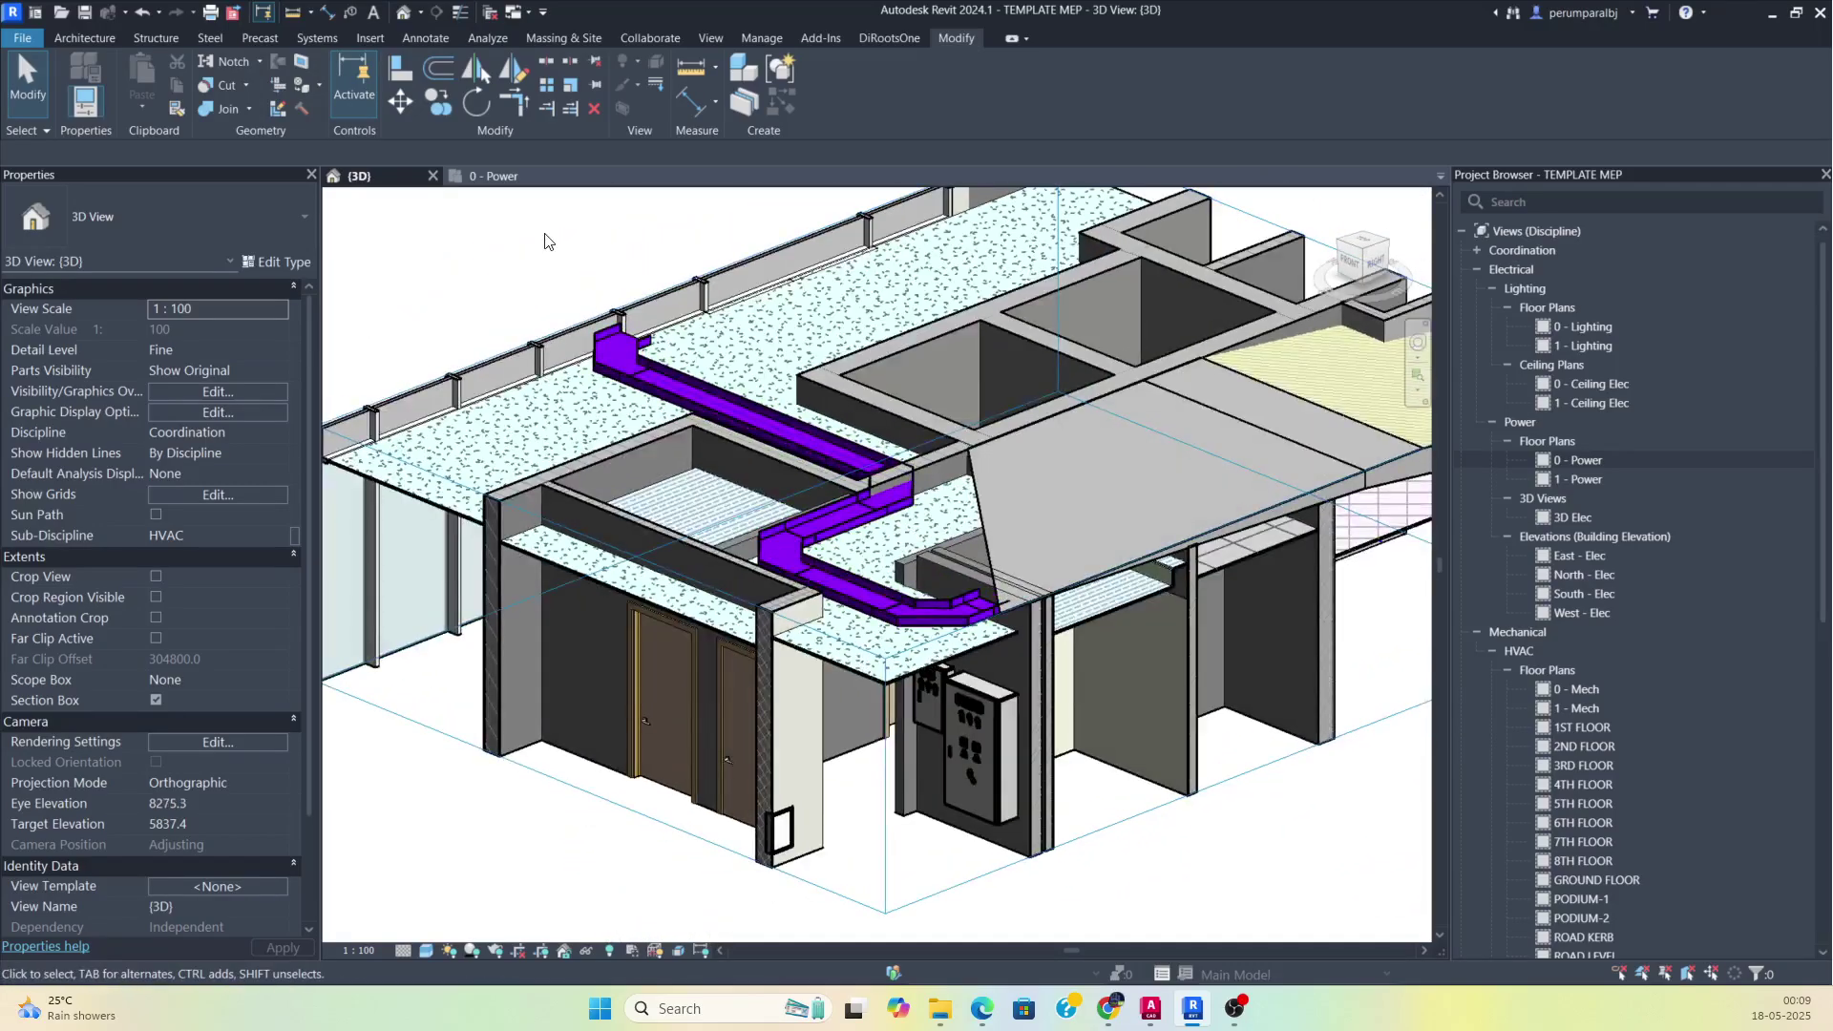
{"action": "left_click", "coordinate": [496, 175]}
{"action": "scroll", "coordinate": [764, 458], "scroll_direction": "down", "scroll_amount": 4}
{"action": "middle_click_drag", "start_coordinate": [678, 401], "coordinate": [756, 802]}
{"action": "middle_click_drag", "start_coordinate": [736, 355], "coordinate": [754, 565]}
{"action": "scroll", "coordinate": [684, 345], "scroll_direction": "up", "scroll_amount": 2}
{"action": "middle_click_drag", "start_coordinate": [683, 339], "coordinate": [675, 328]}
{"action": "scroll", "coordinate": [678, 329], "scroll_direction": "down", "scroll_amount": 2}
{"action": "middle_click_drag", "start_coordinate": [751, 567], "coordinate": [757, 483]}
{"action": "scroll", "coordinate": [756, 482], "scroll_direction": "up", "scroll_amount": 5}
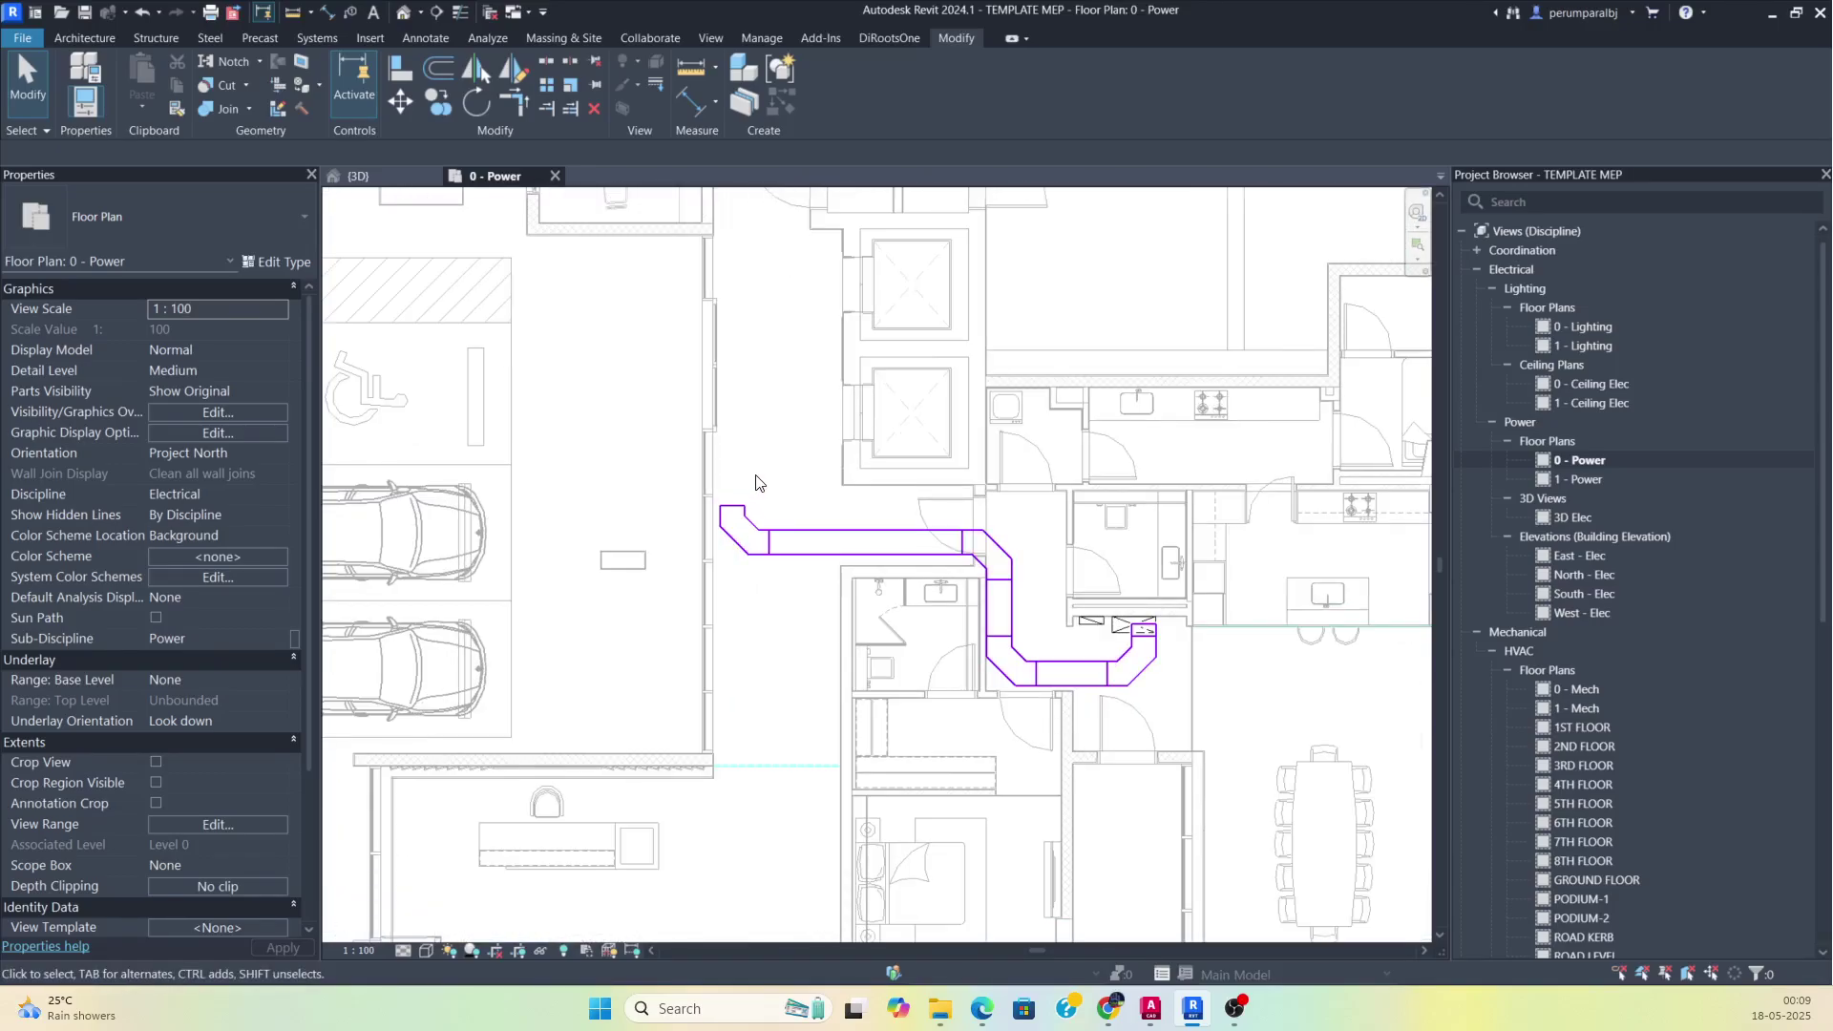
Delete the entire connected cable tray run together with its bend fittings from the plan.
{"action": "left_click", "coordinate": [748, 518]}
{"action": "scroll", "coordinate": [749, 519], "scroll_direction": "up", "scroll_amount": 1}
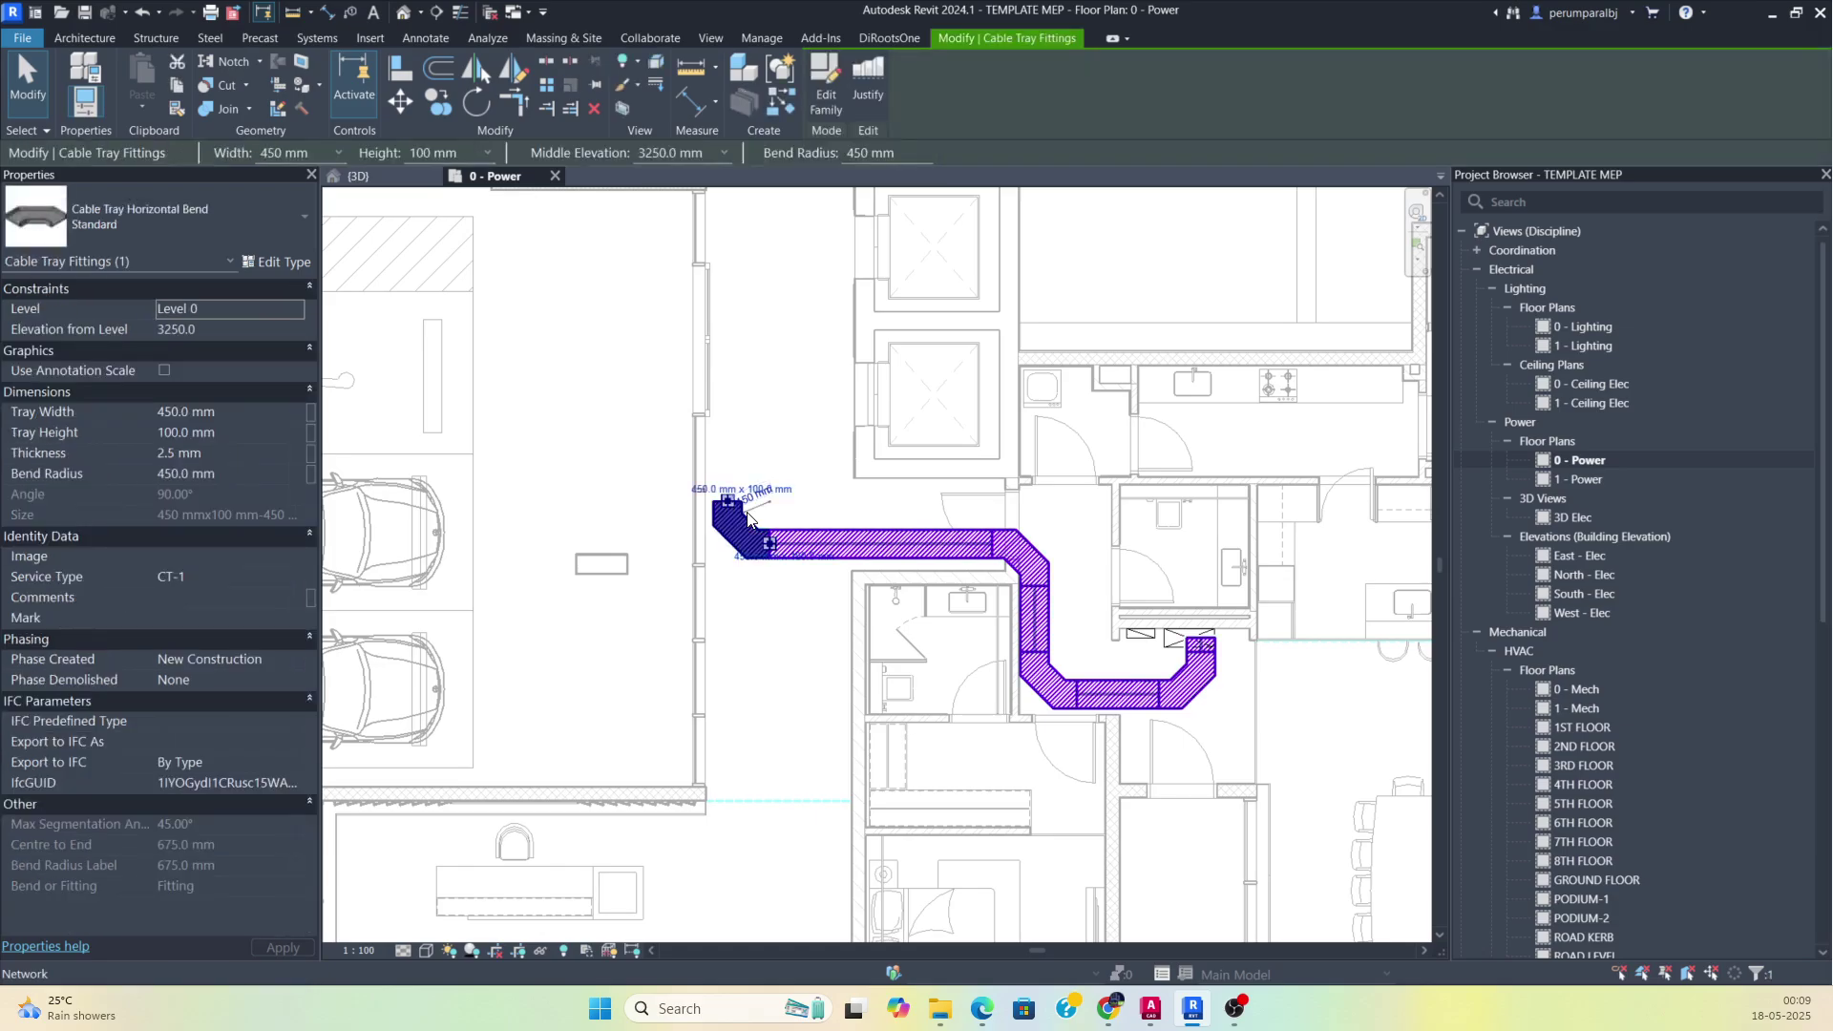
{"action": "key", "text": "Tab"}
{"action": "left_click", "coordinate": [749, 519]}
{"action": "key", "text": "Delete"}
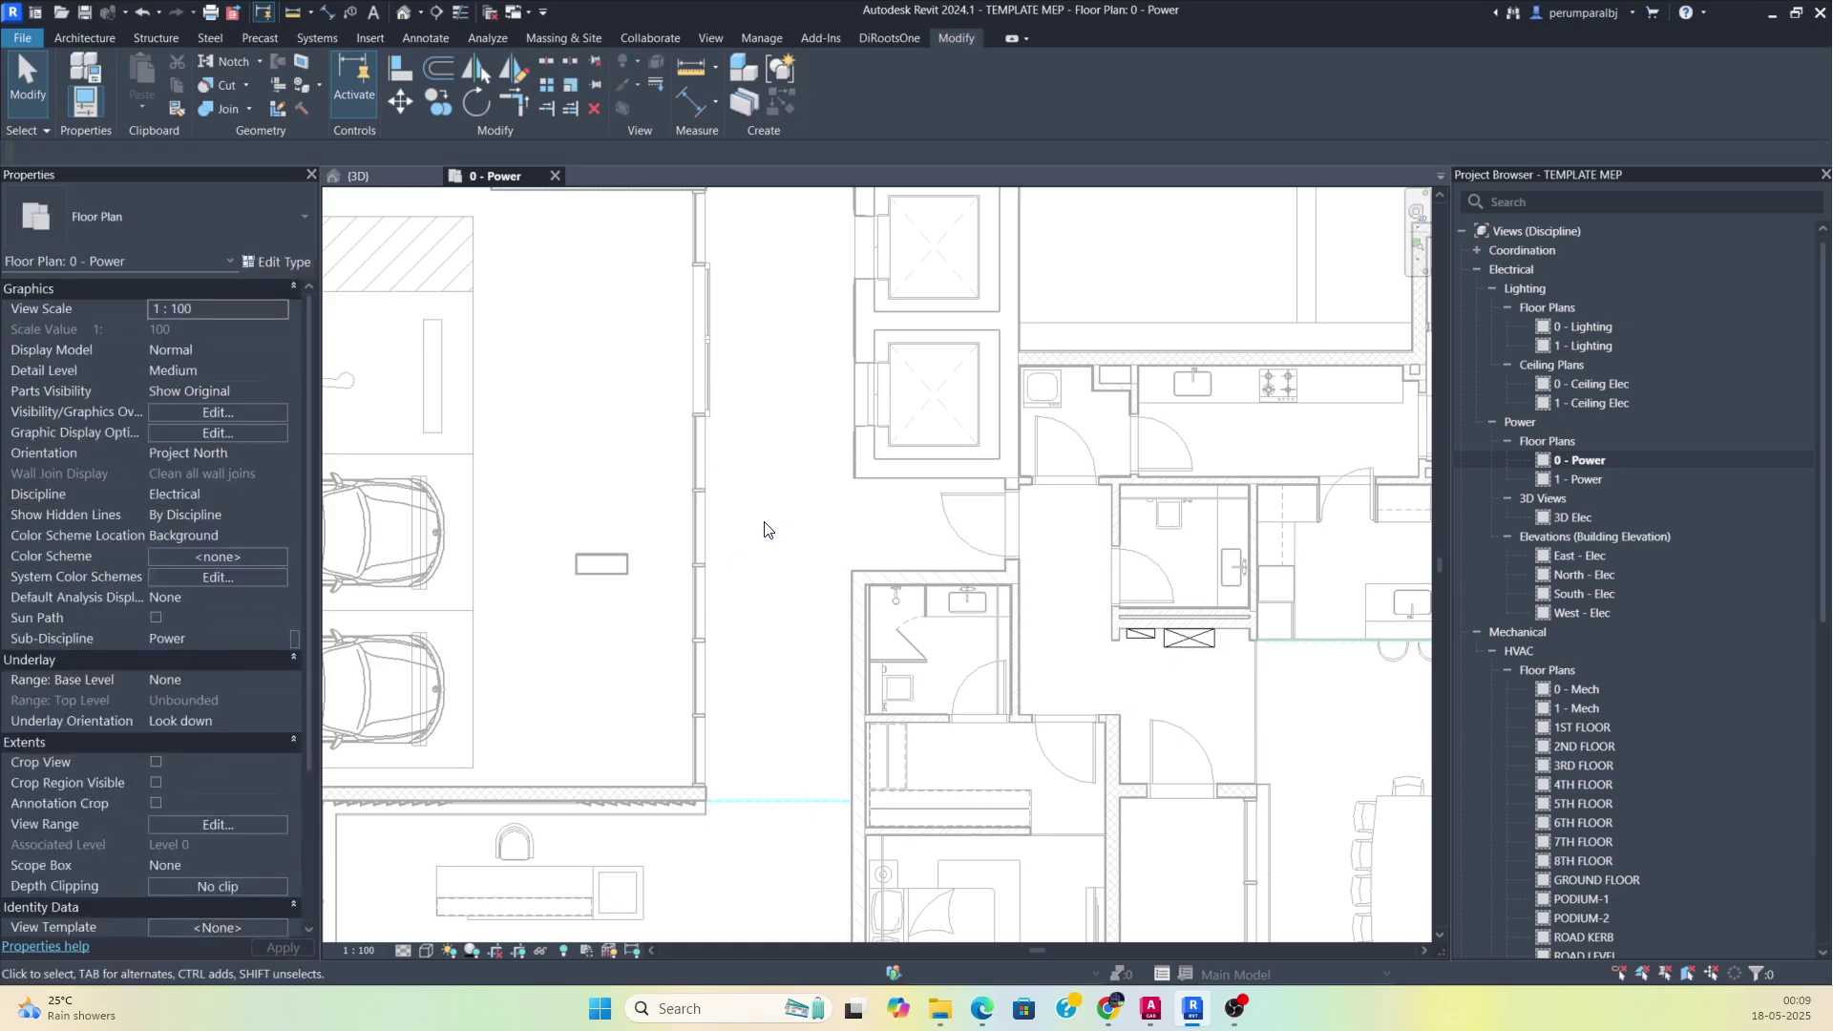
Examine the floor plan from the electrical panels along the corridor past the lifts and stairs to plan the tray route.
{"action": "scroll", "coordinate": [768, 530], "scroll_direction": "down", "scroll_amount": 2}
{"action": "middle_click_drag", "start_coordinate": [767, 532], "coordinate": [769, 815]}
{"action": "scroll", "coordinate": [769, 815], "scroll_direction": "down", "scroll_amount": 2}
{"action": "middle_click_drag", "start_coordinate": [749, 421], "coordinate": [817, 336]}
{"action": "scroll", "coordinate": [774, 334], "scroll_direction": "down", "scroll_amount": 2}
{"action": "scroll", "coordinate": [930, 571], "scroll_direction": "up", "scroll_amount": 3}
{"action": "scroll", "coordinate": [920, 573], "scroll_direction": "down", "scroll_amount": 2}
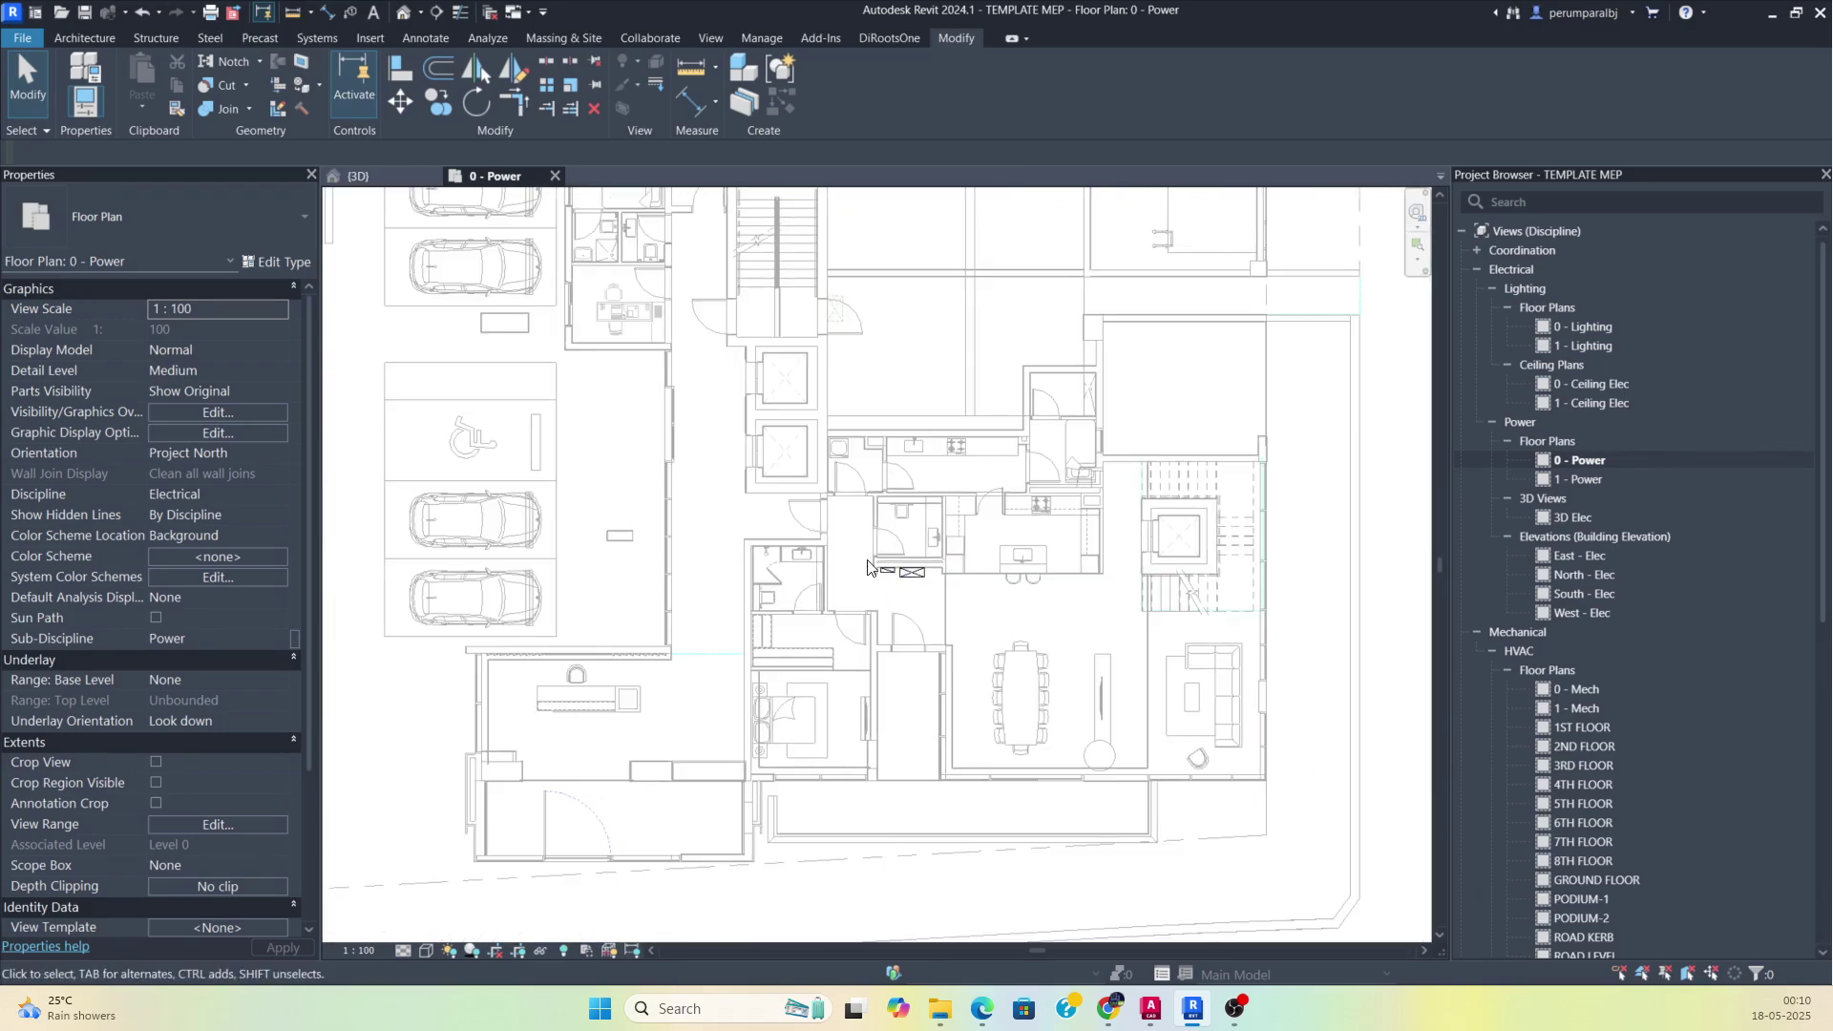
{"action": "scroll", "coordinate": [892, 741], "scroll_direction": "up", "scroll_amount": 1}
{"action": "middle_click_drag", "start_coordinate": [892, 741], "coordinate": [869, 828]}
{"action": "middle_click_drag", "start_coordinate": [830, 457], "coordinate": [826, 412]}
{"action": "scroll", "coordinate": [798, 439], "scroll_direction": "up", "scroll_amount": 1}
{"action": "scroll", "coordinate": [895, 451], "scroll_direction": "up", "scroll_amount": 1}
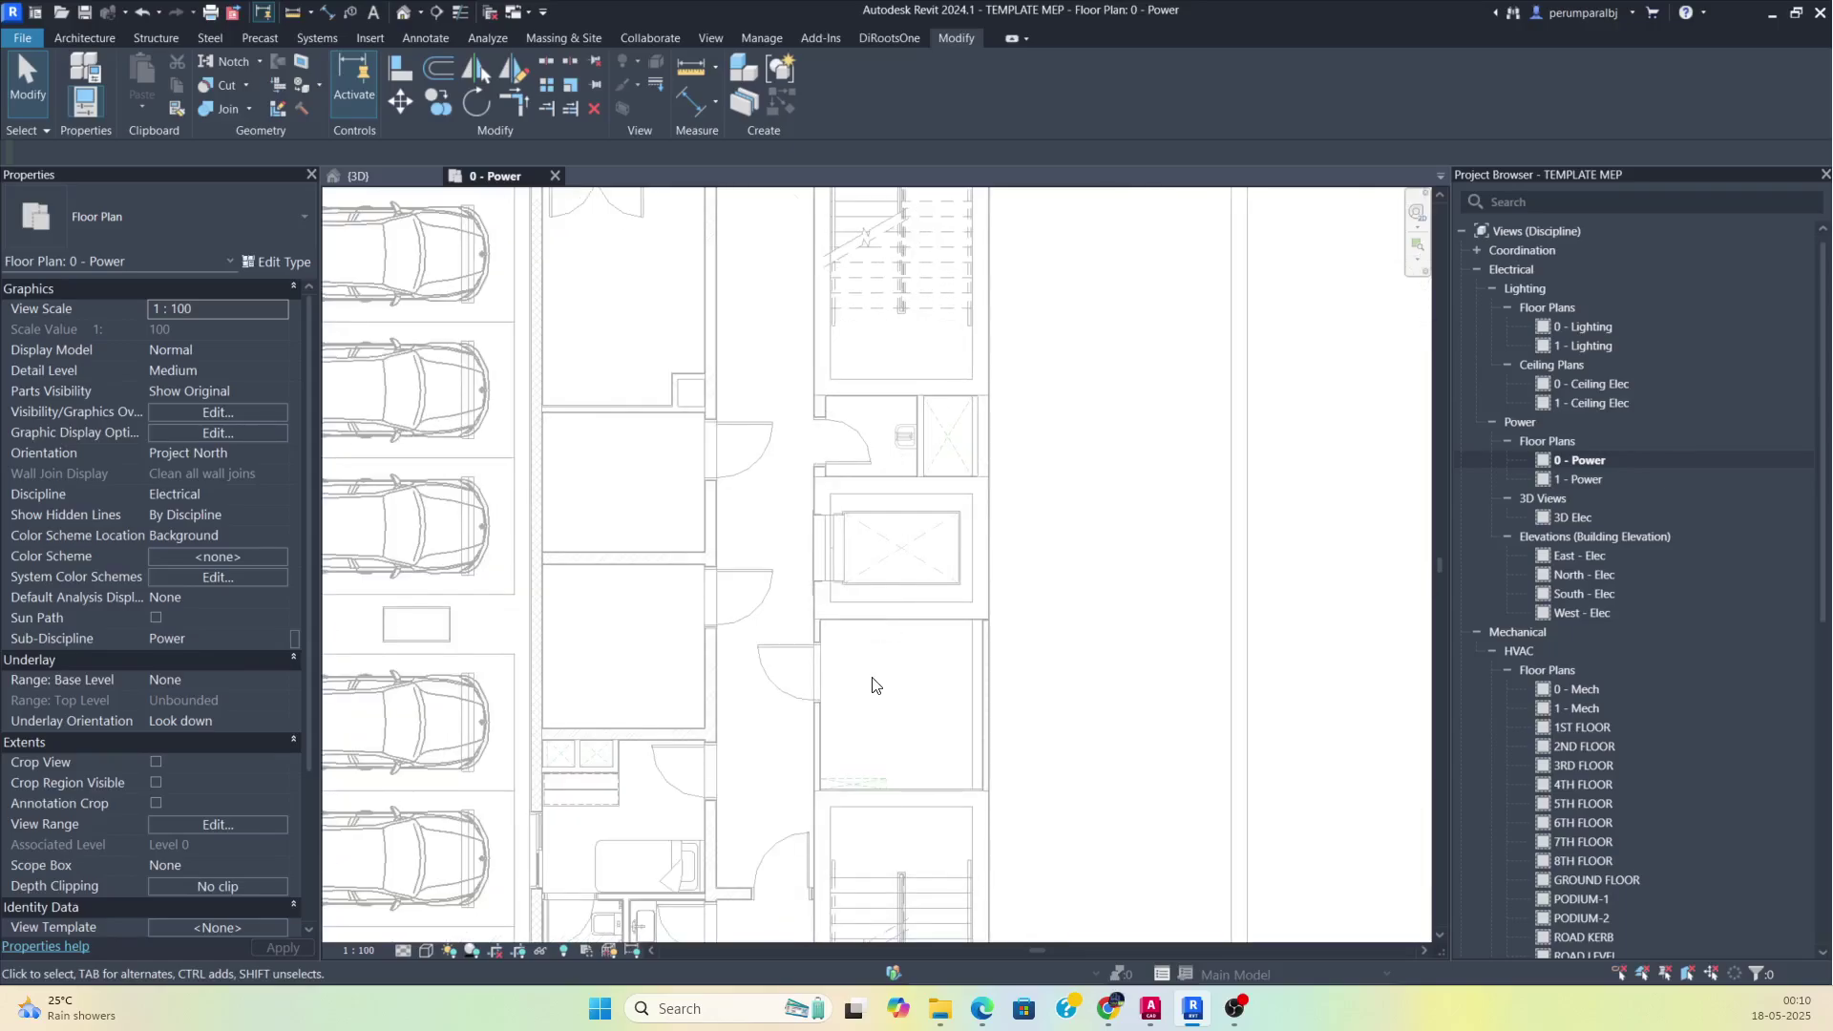
{"action": "scroll", "coordinate": [842, 592], "scroll_direction": "up", "scroll_amount": 4}
{"action": "scroll", "coordinate": [850, 585], "scroll_direction": "up", "scroll_amount": 2}
{"action": "scroll", "coordinate": [1050, 549], "scroll_direction": "down", "scroll_amount": 6}
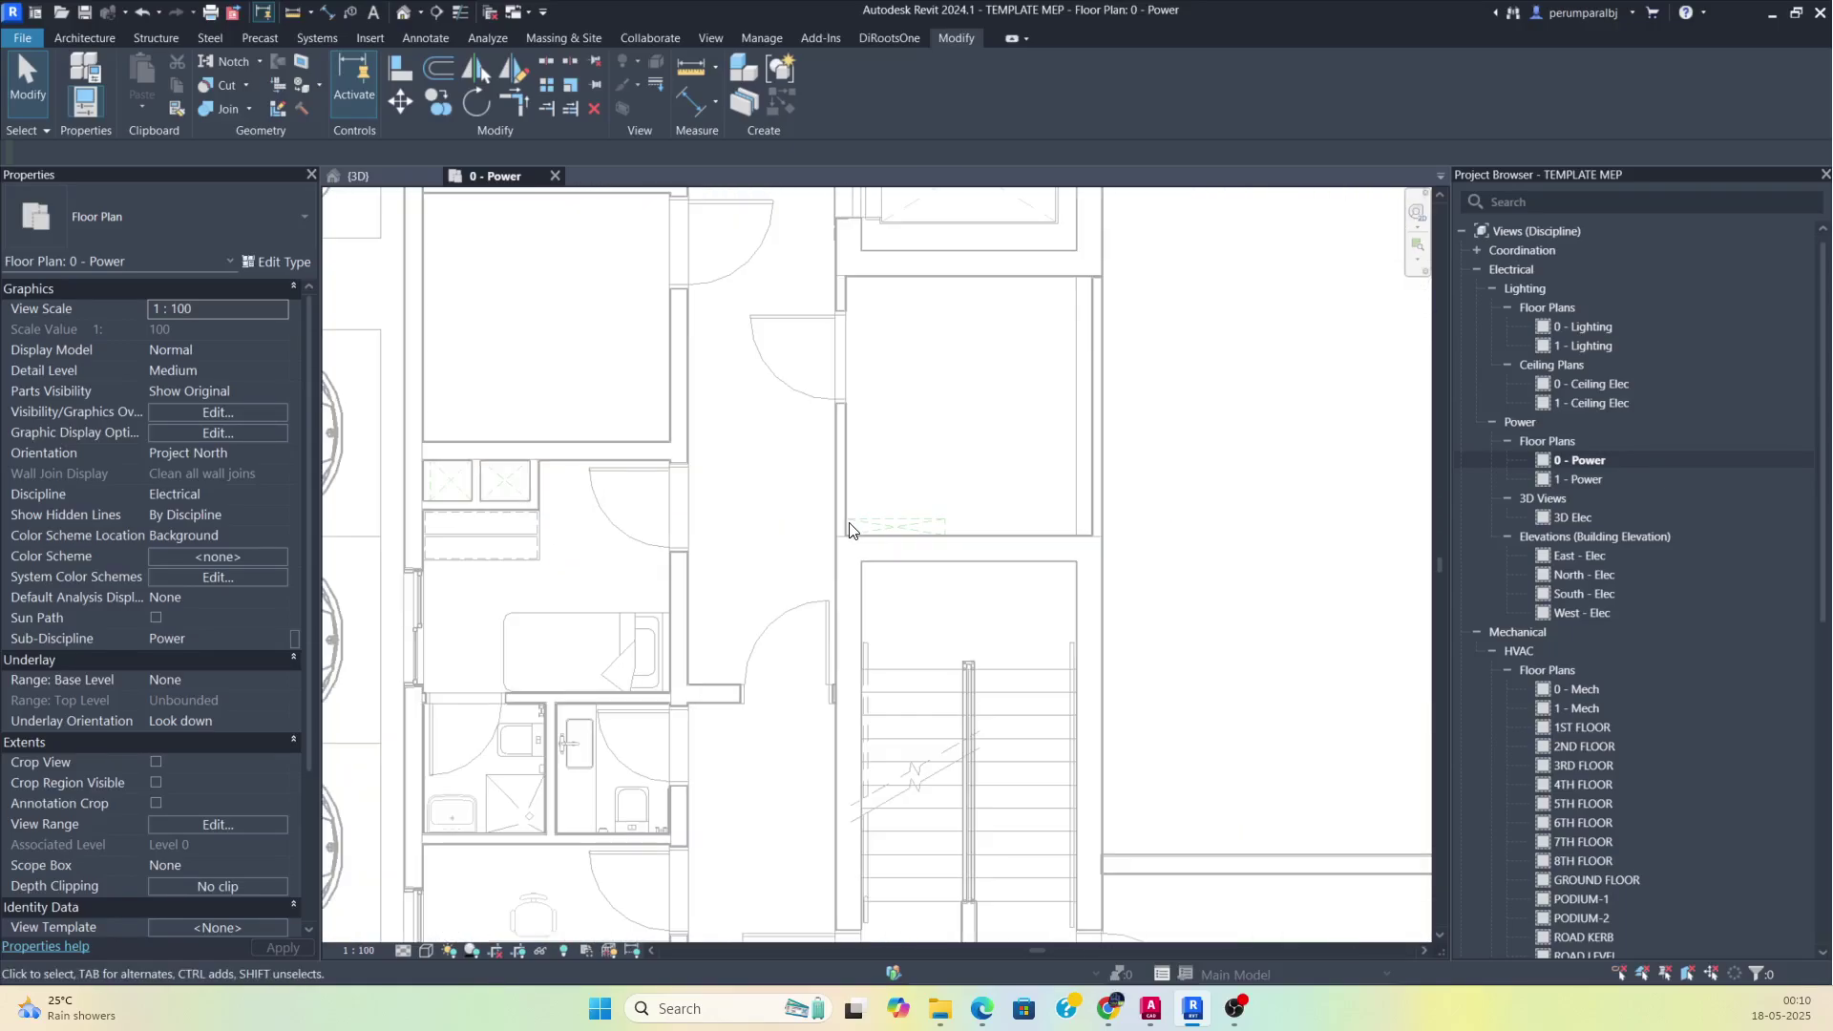
{"action": "scroll", "coordinate": [850, 530], "scroll_direction": "down", "scroll_amount": 5}
{"action": "scroll", "coordinate": [929, 666], "scroll_direction": "up", "scroll_amount": 5}
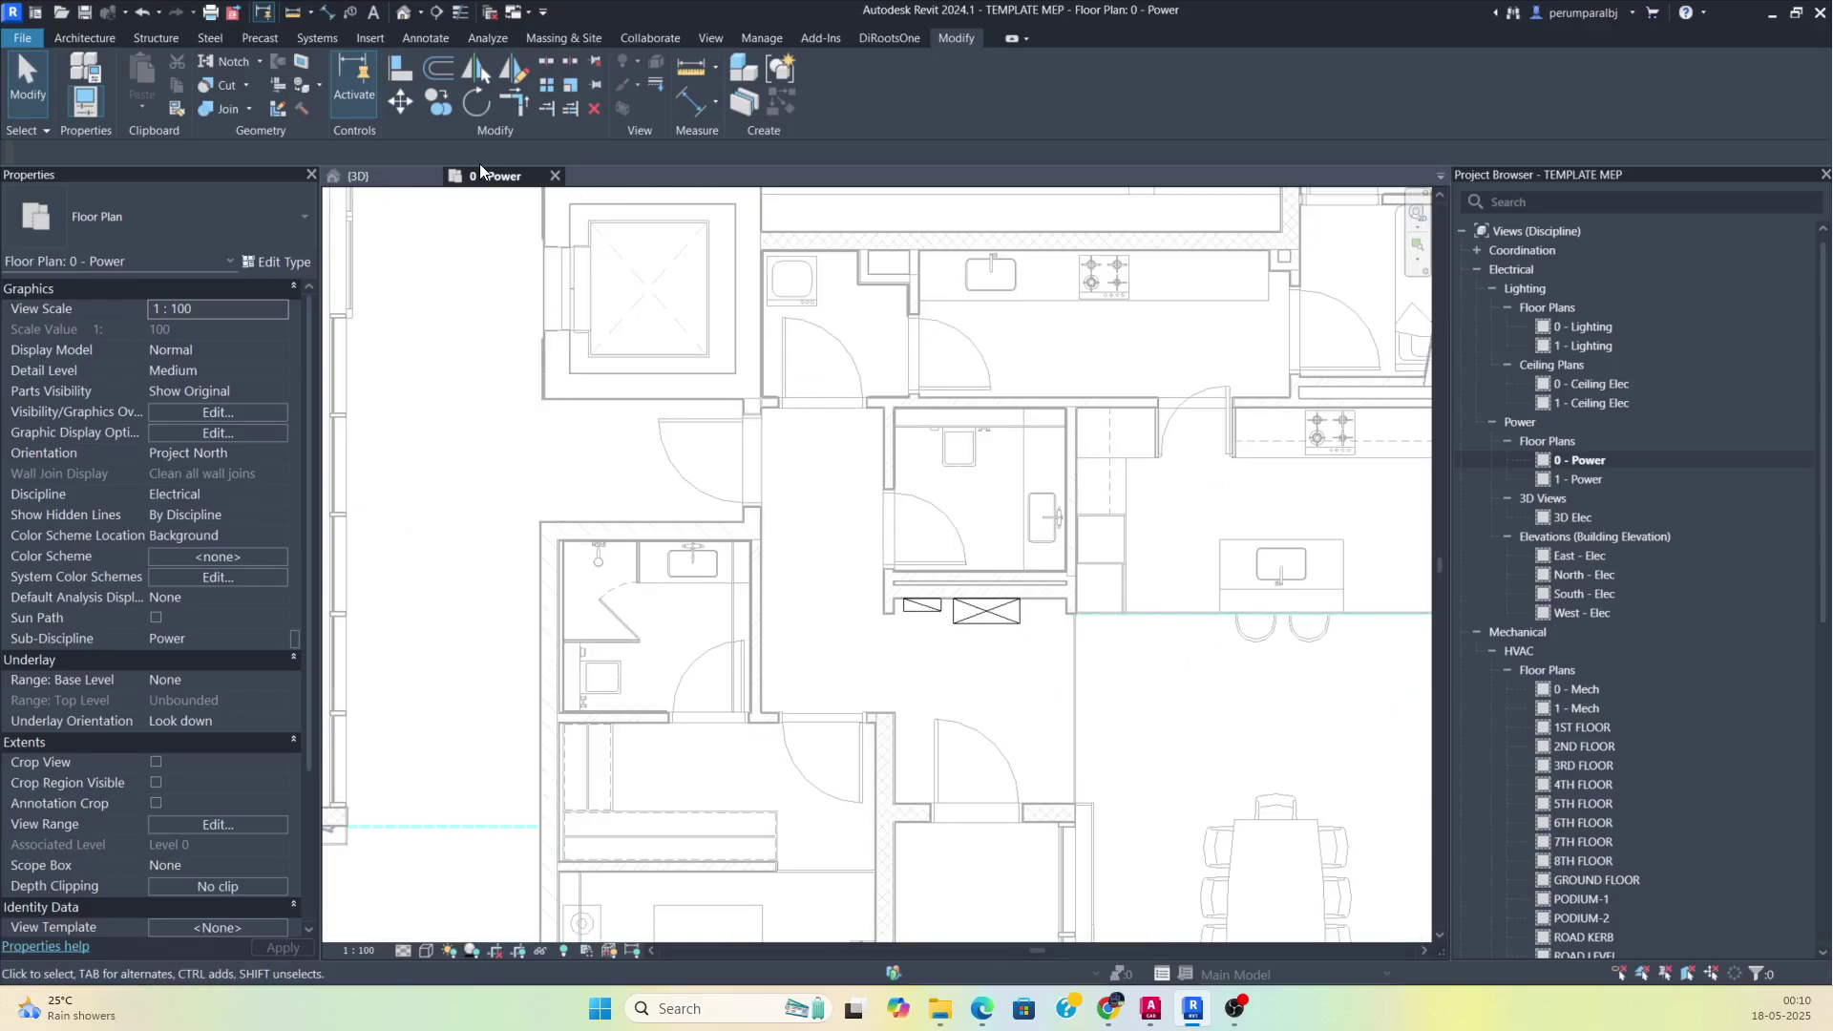
Start a new channel cable tray and set its width to 300 mm.
{"action": "left_click", "coordinate": [316, 38]}
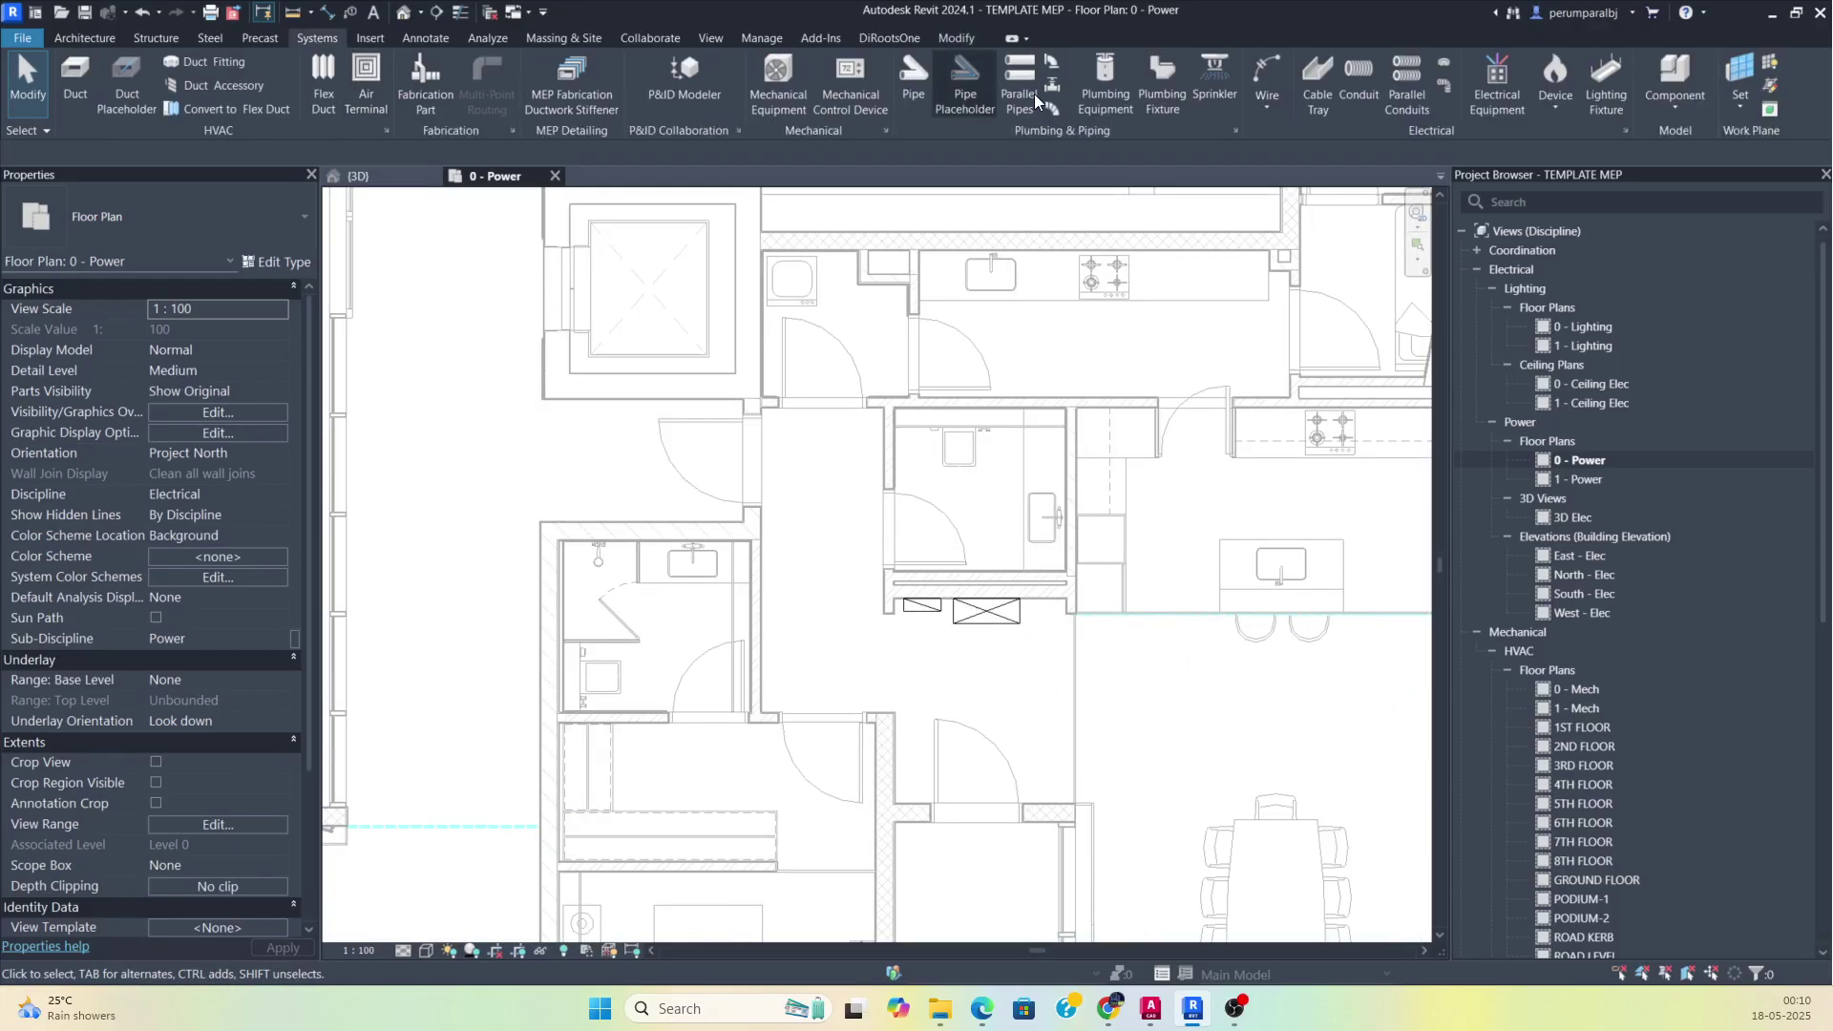
{"action": "left_click", "coordinate": [1318, 84]}
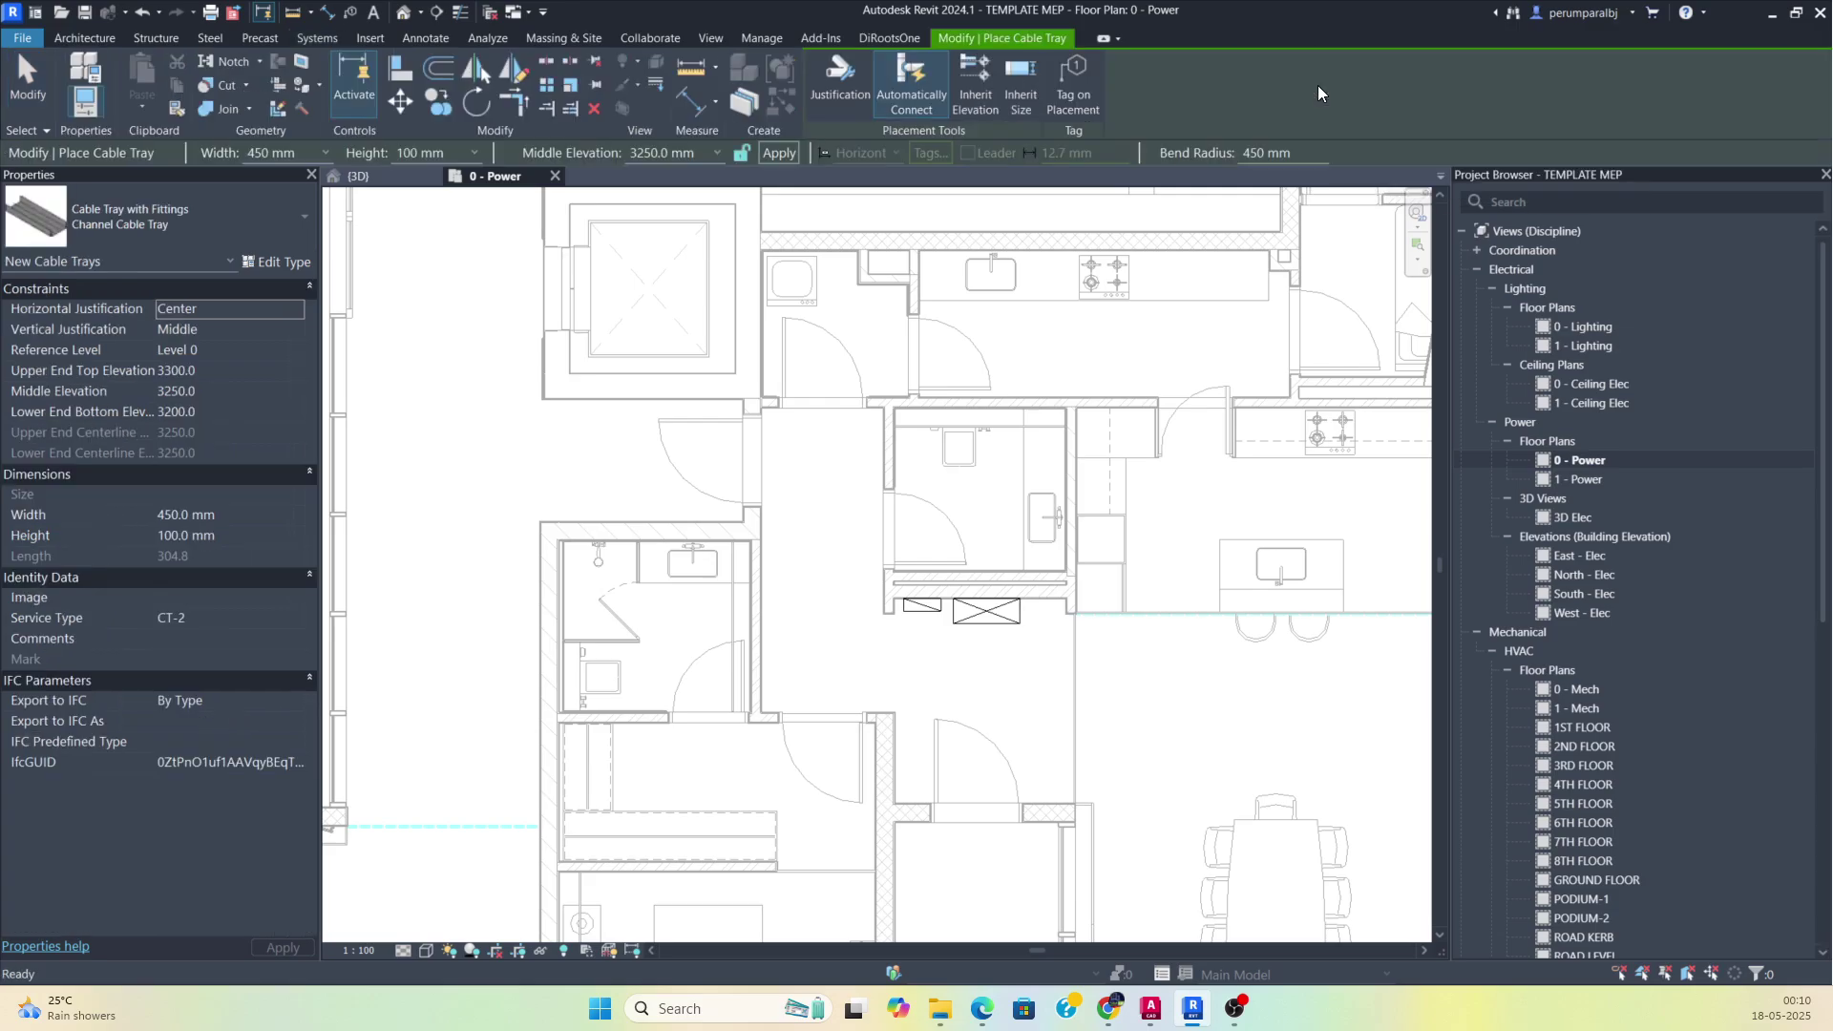
{"action": "left_click", "coordinate": [326, 152]}
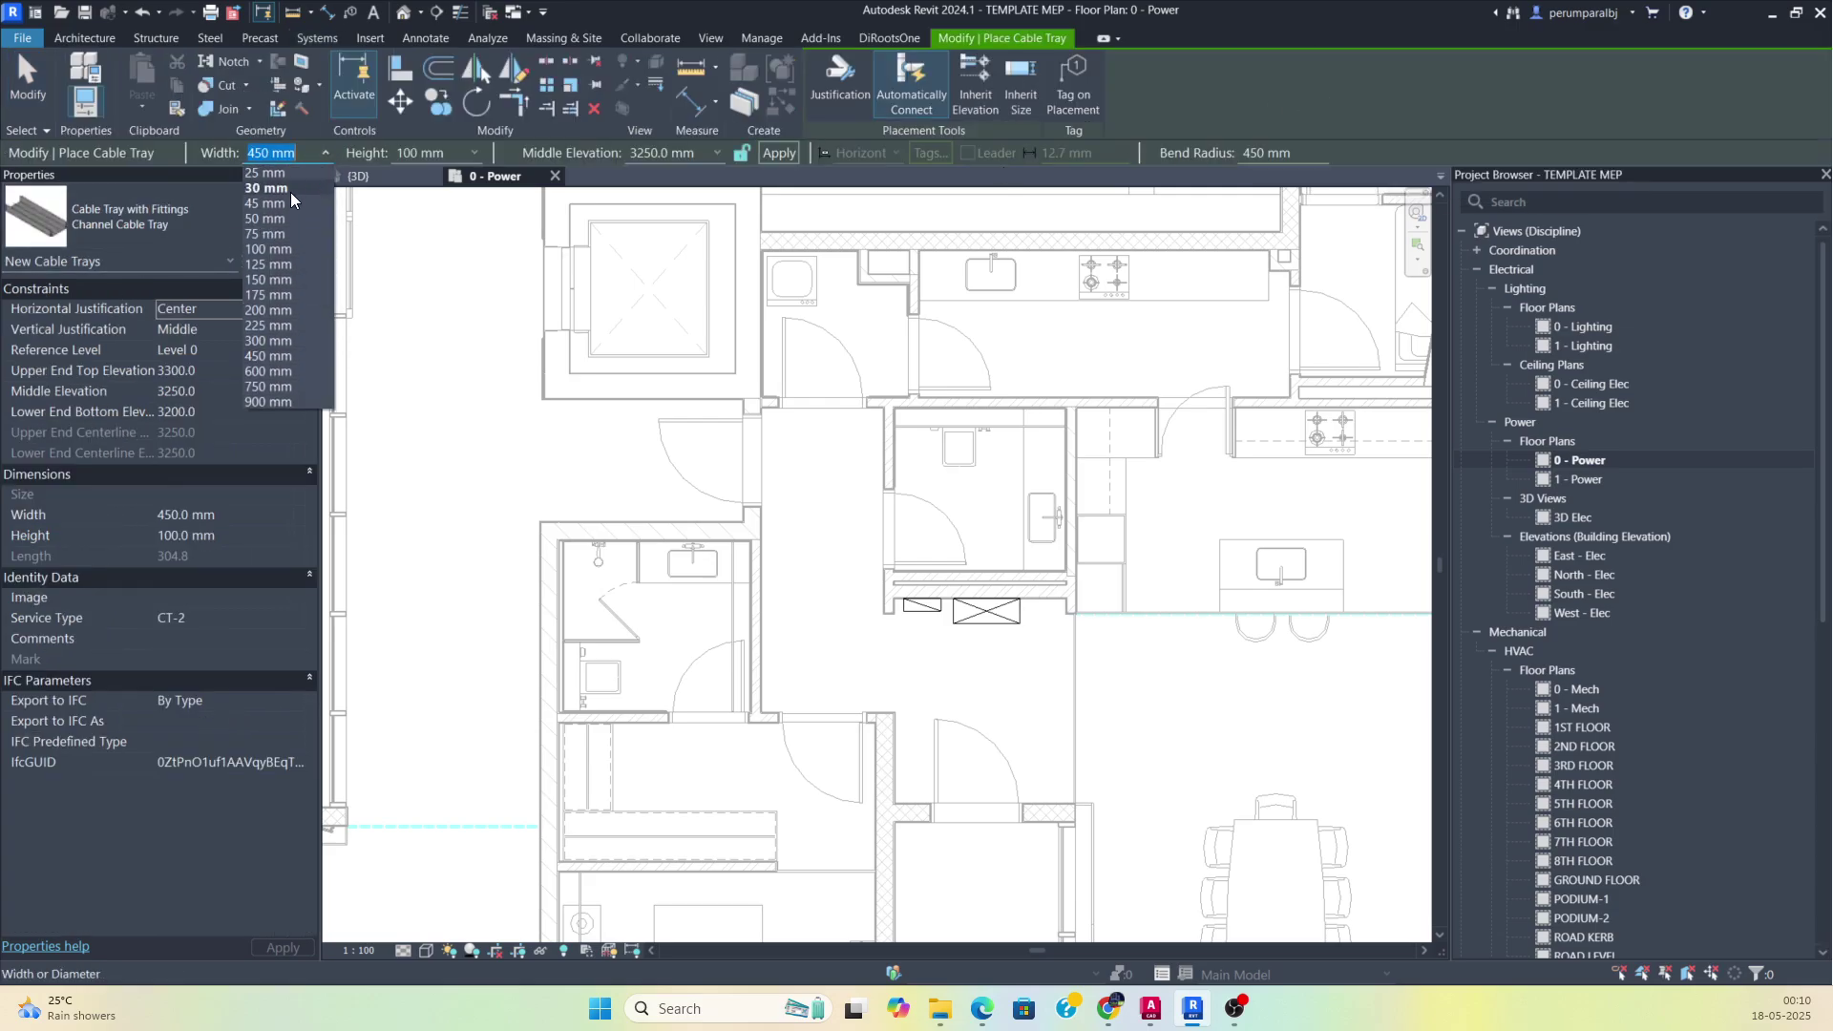
{"action": "left_click", "coordinate": [286, 349]}
{"action": "left_click", "coordinate": [326, 151]}
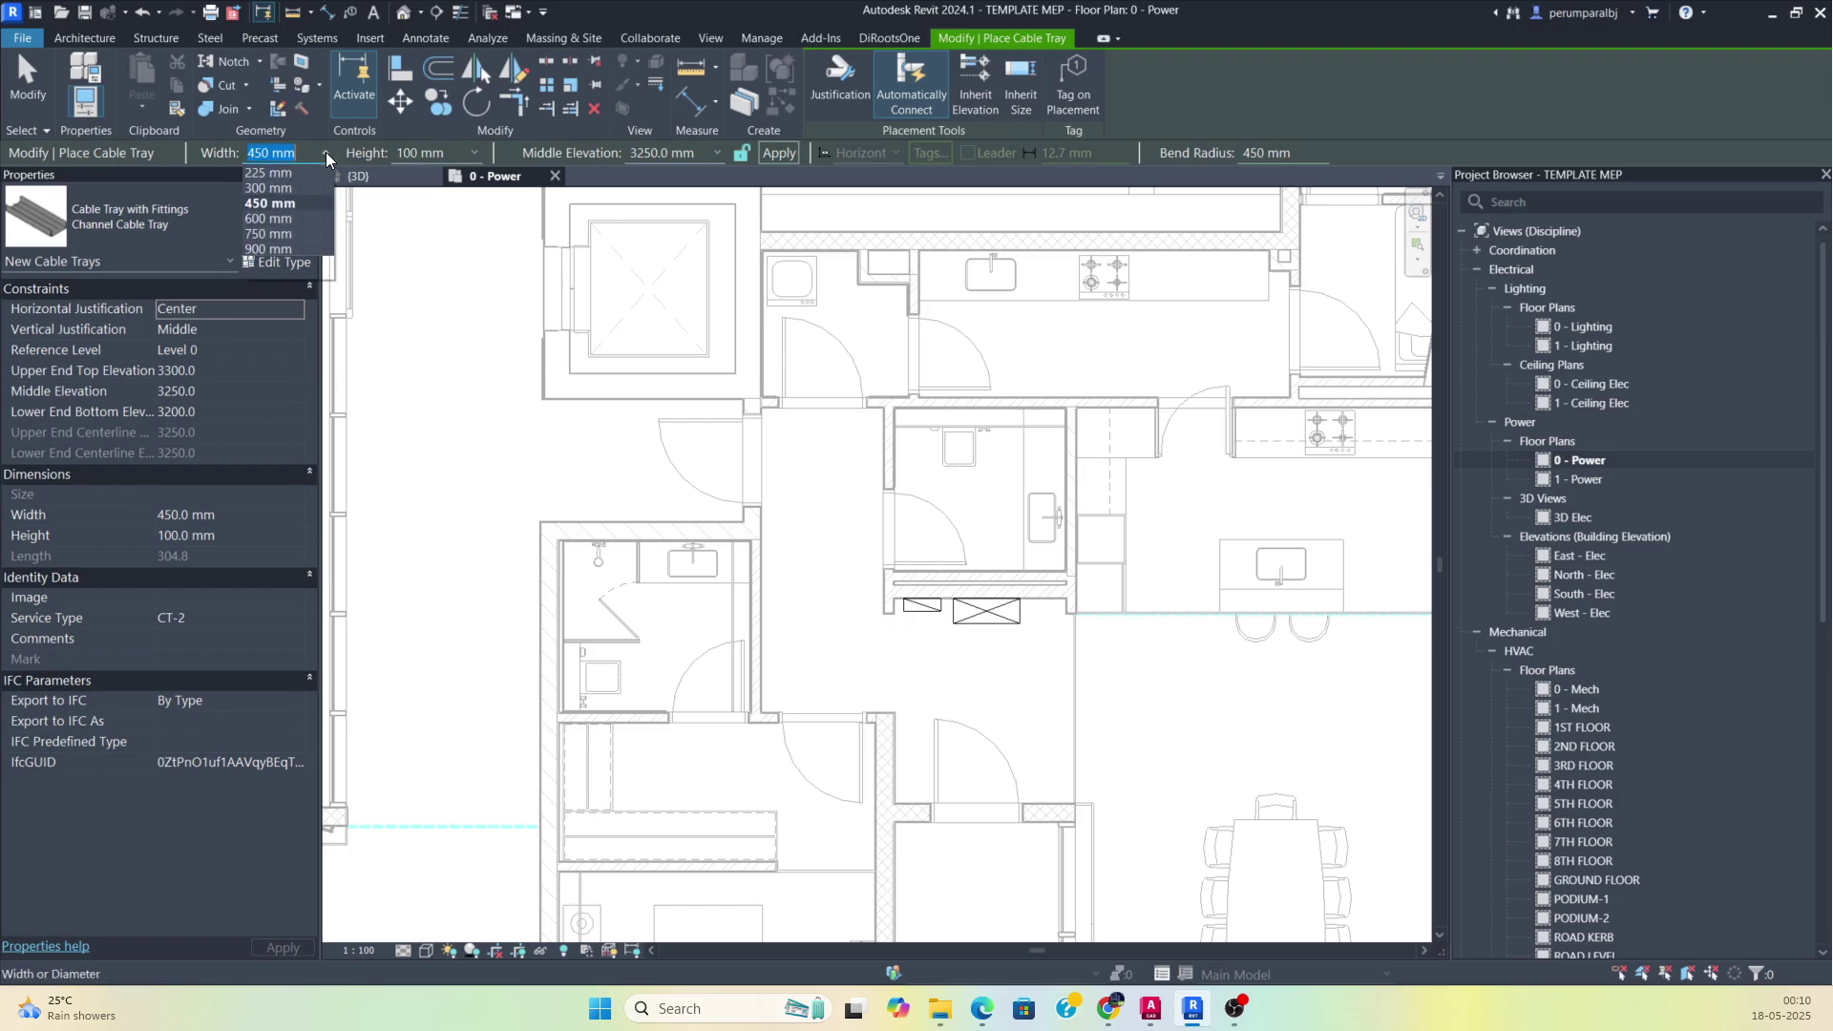
{"action": "left_click", "coordinate": [260, 340]}
Start the tray at the large electrical panel at 2850 mm middle elevation and draw it about 1100 mm downward in plan.
{"action": "scroll", "coordinate": [985, 684], "scroll_direction": "up", "scroll_amount": 5}
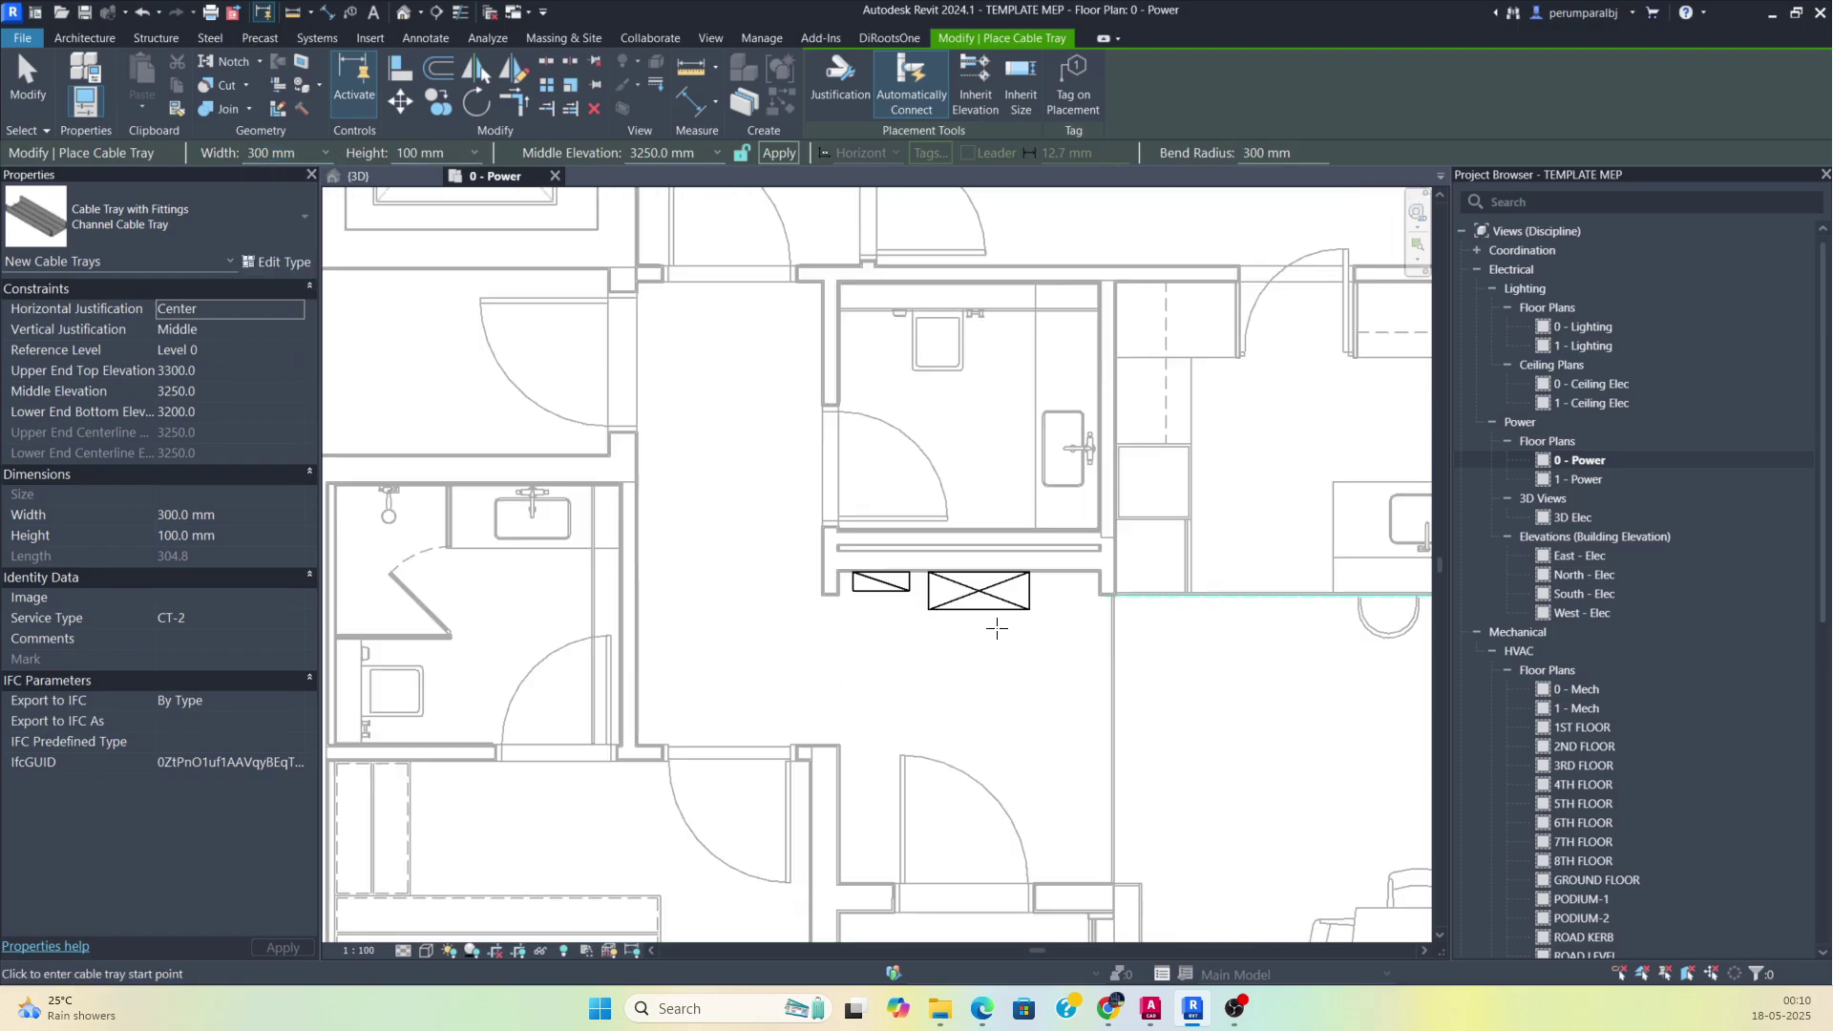
{"action": "left_click", "coordinate": [1028, 519]}
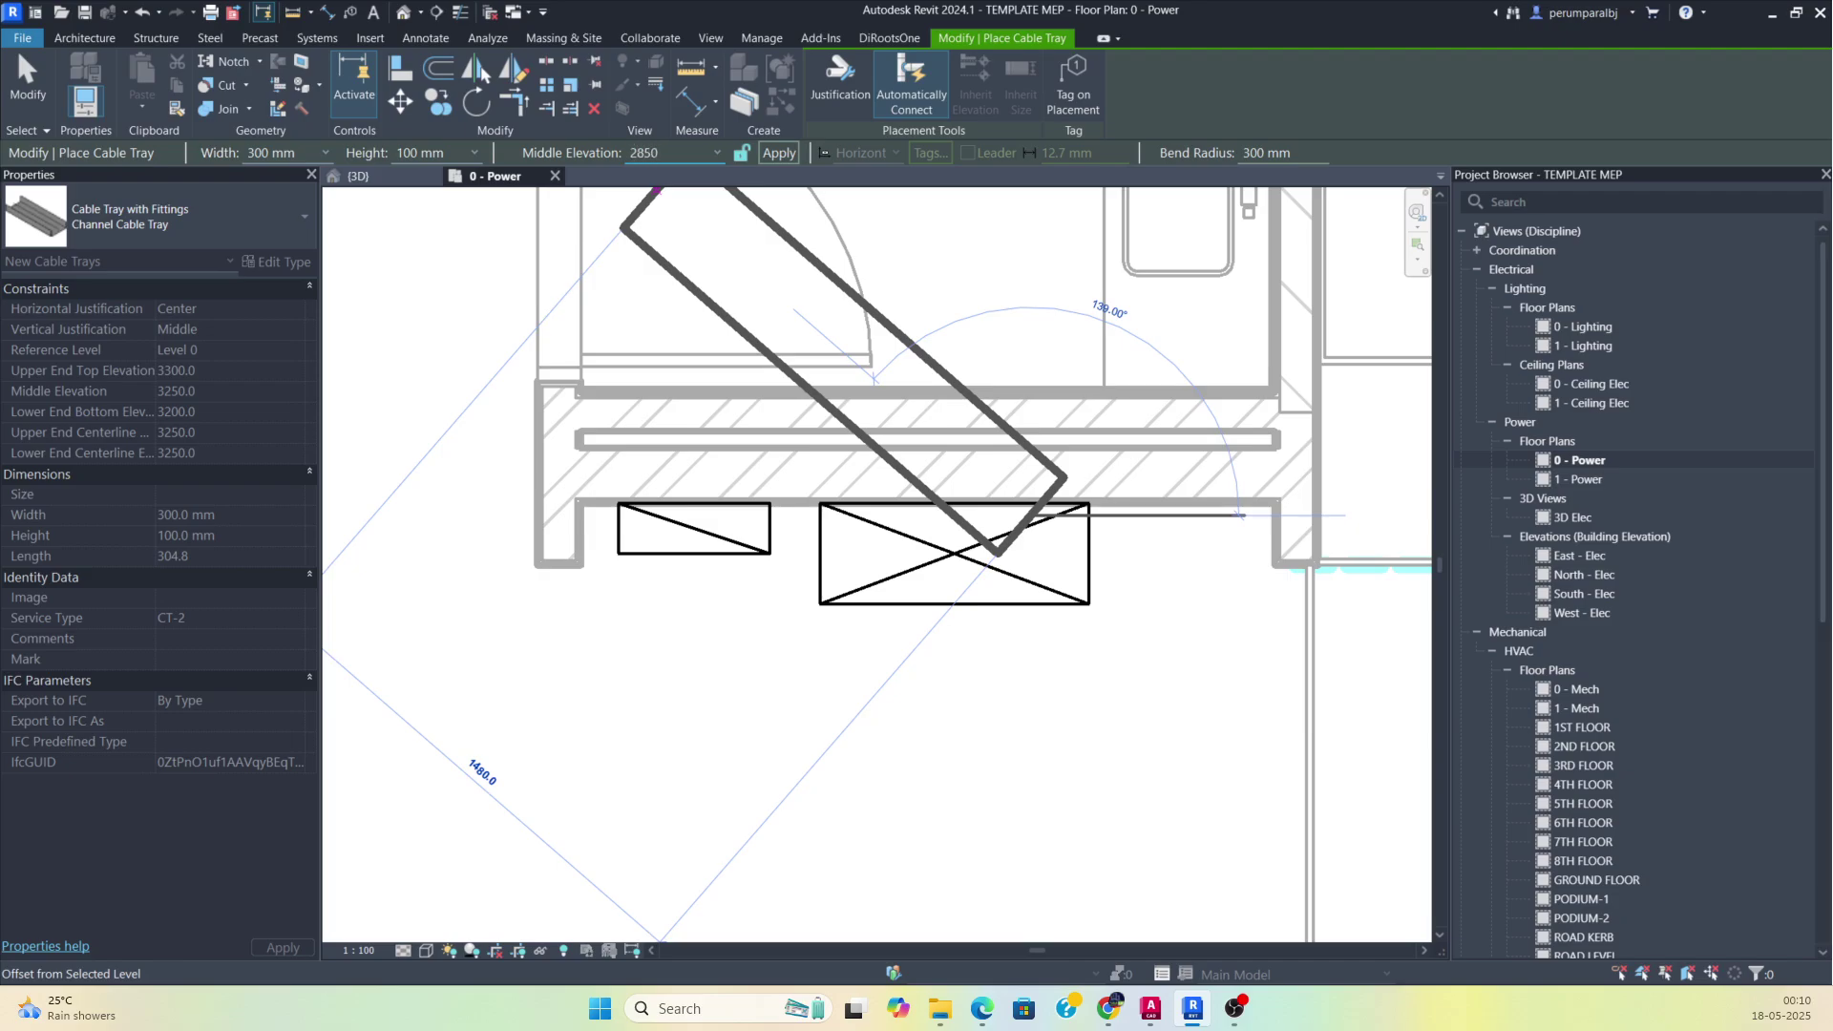
{"action": "key", "text": "Return"}
{"action": "scroll", "coordinate": [1135, 831], "scroll_direction": "down", "scroll_amount": 3}
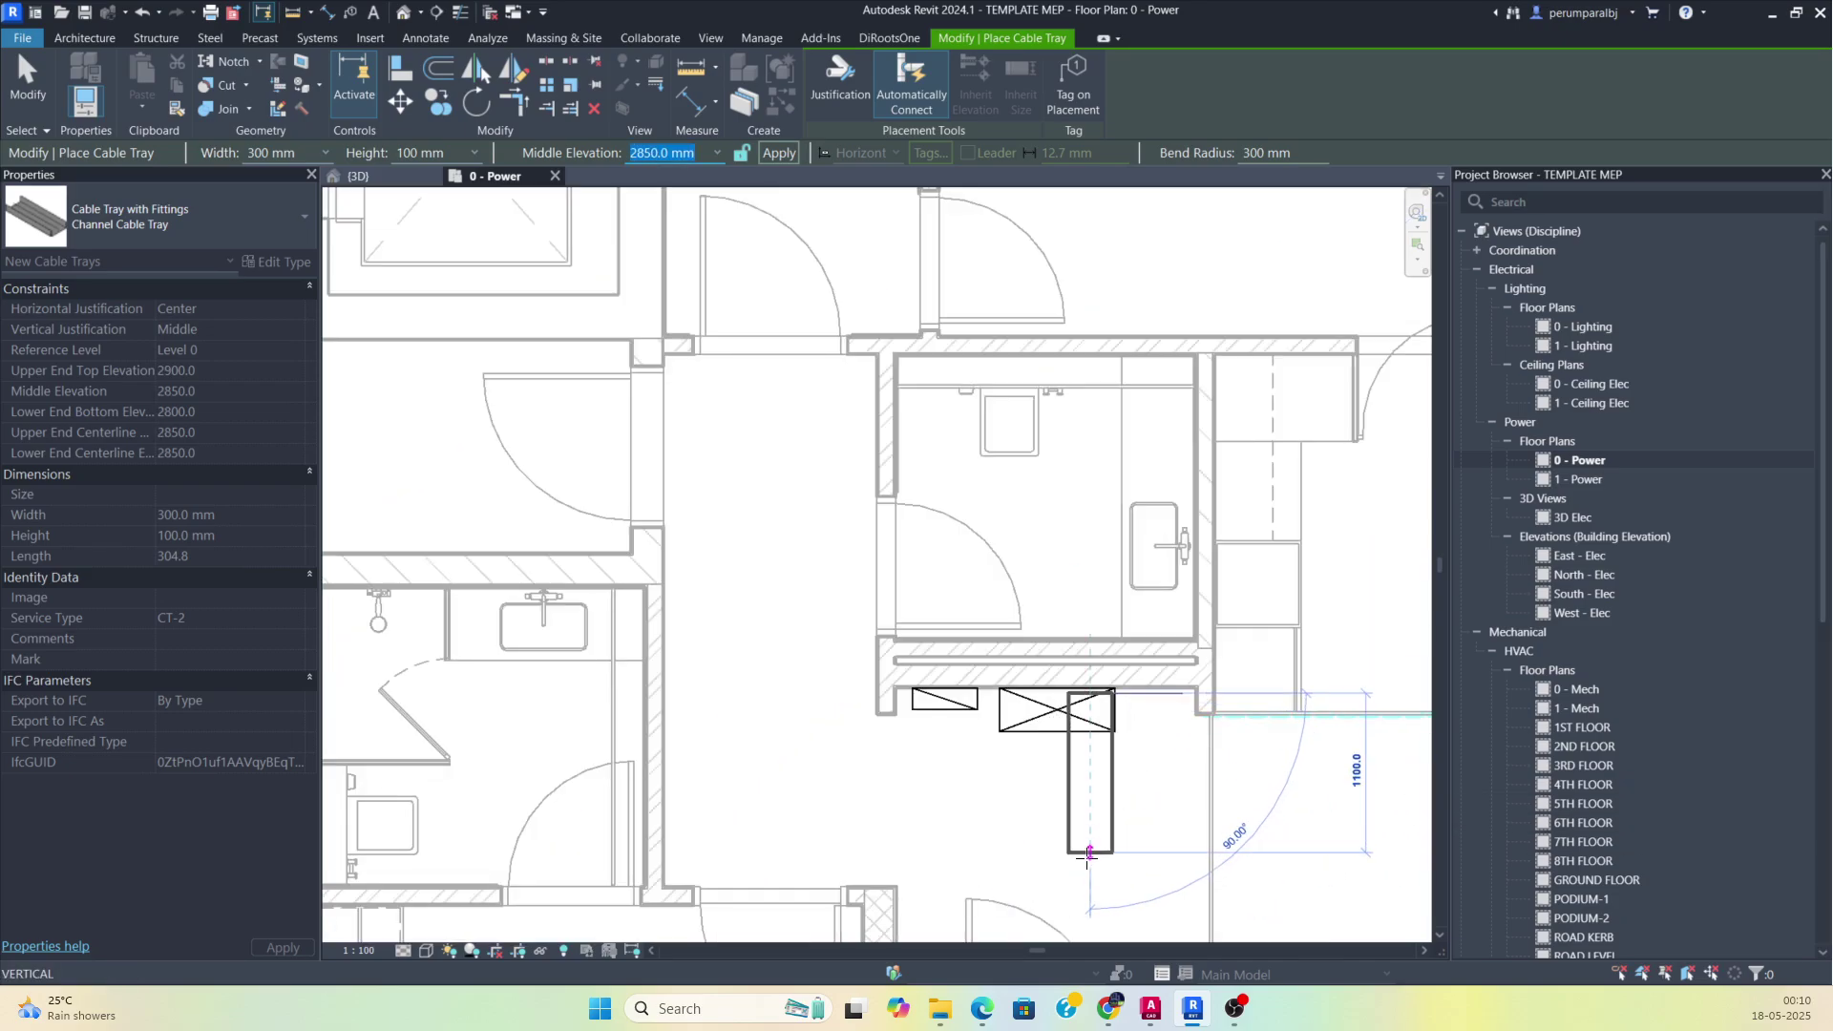
{"action": "left_click", "coordinate": [1090, 853]}
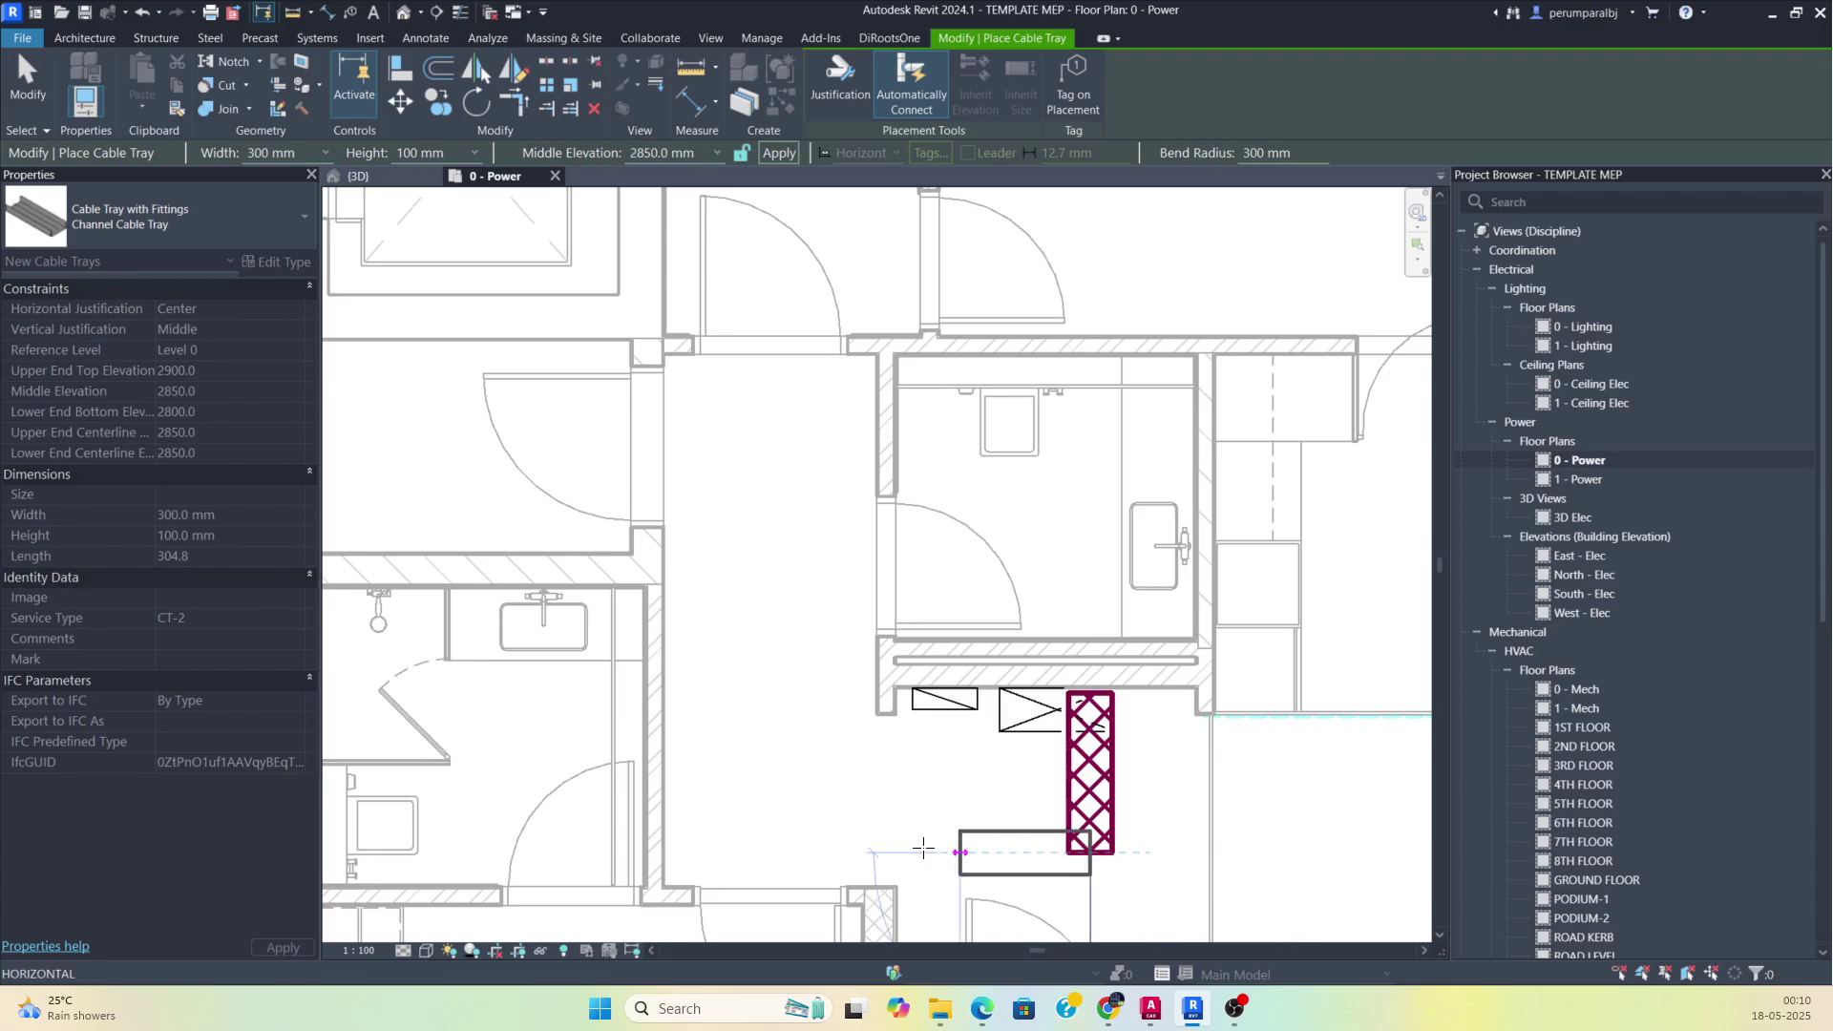
Continue the tray left to the bathroom wall, about 2500 mm up, and left through the doorway into the long corridor.
{"action": "left_click", "coordinate": [693, 846]}
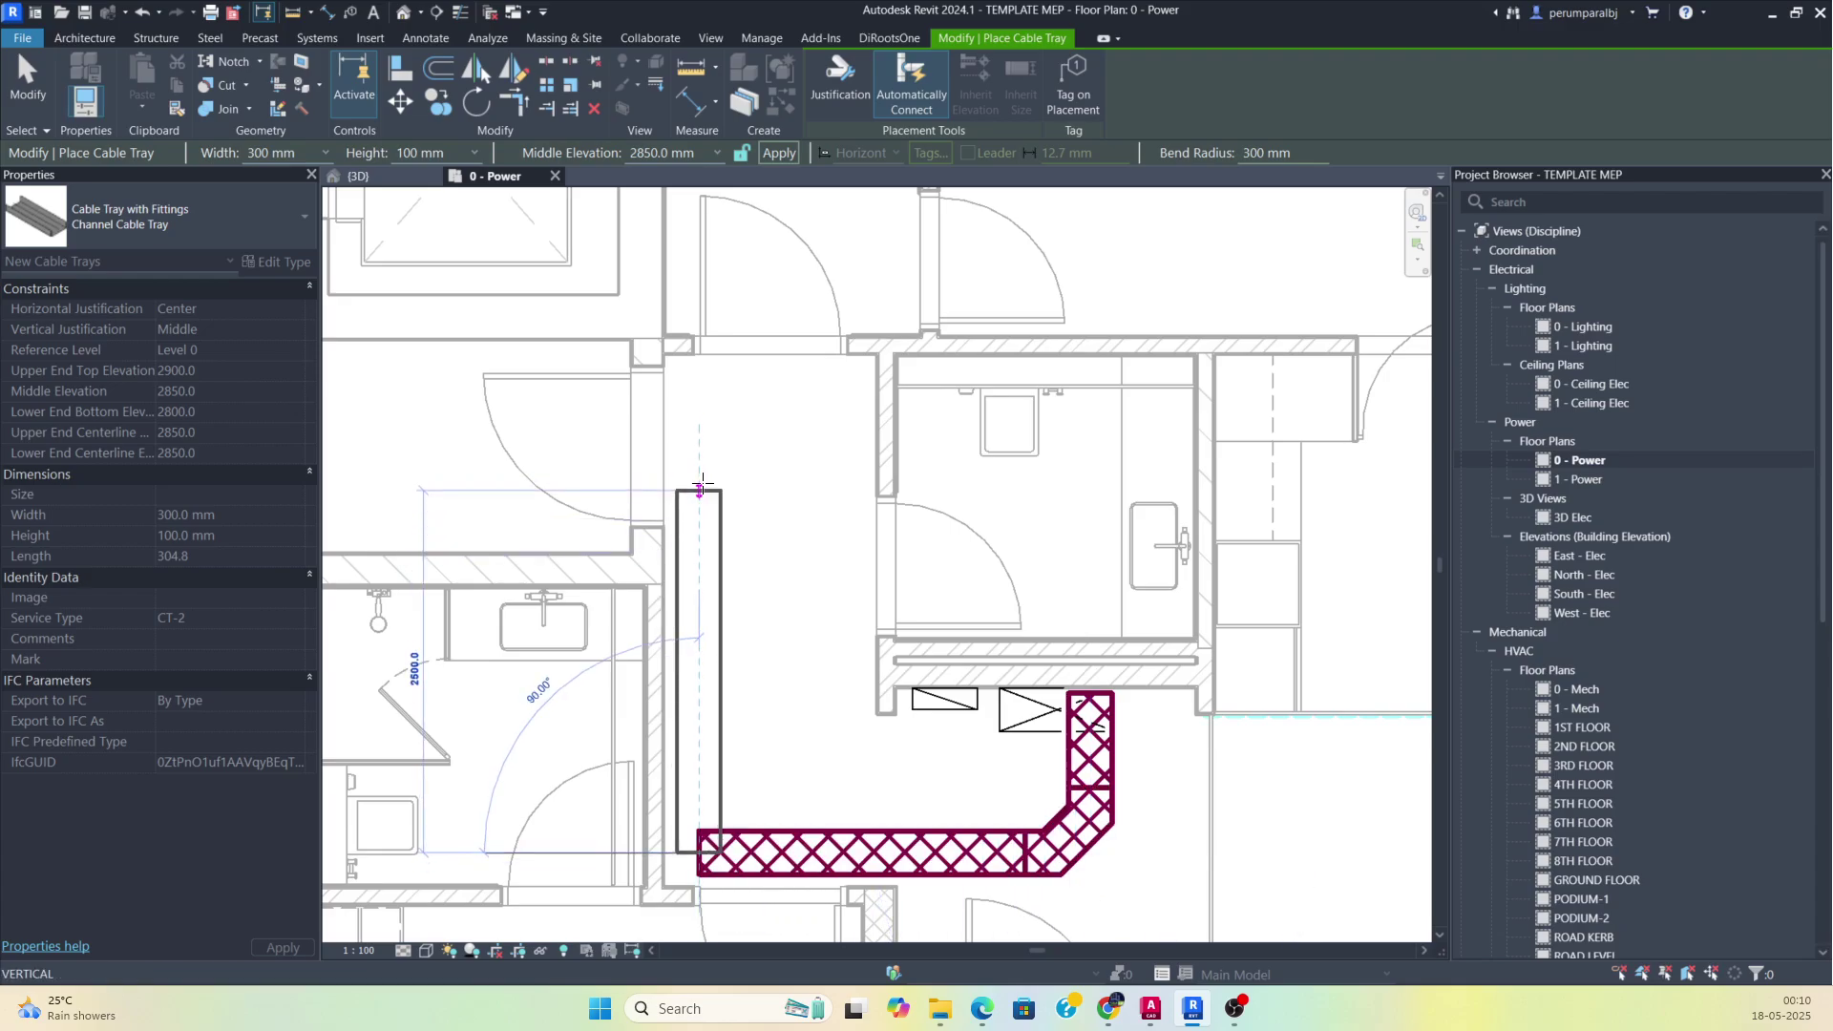
{"action": "left_click", "coordinate": [703, 484]}
{"action": "scroll", "coordinate": [706, 489], "scroll_direction": "down", "scroll_amount": 1}
{"action": "middle_click_drag", "start_coordinate": [721, 501], "coordinate": [1292, 500]}
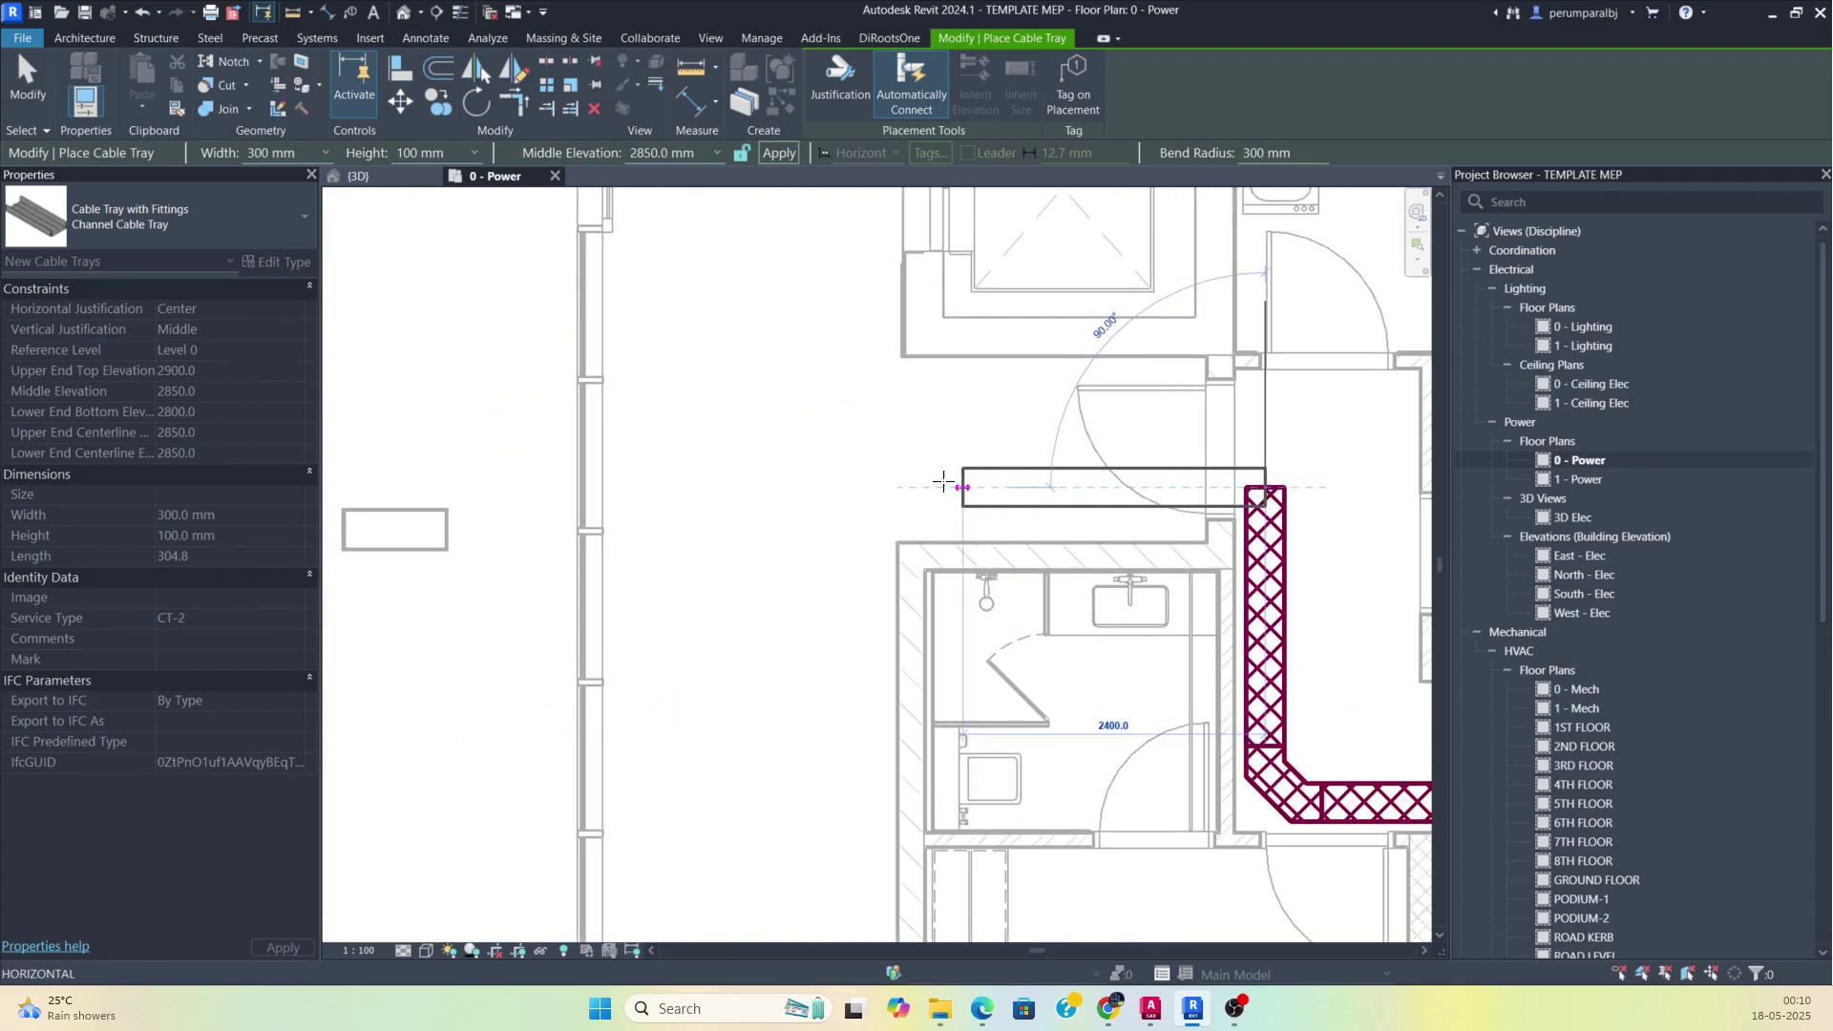
{"action": "scroll", "coordinate": [755, 480], "scroll_direction": "down", "scroll_amount": 2}
{"action": "middle_click_drag", "start_coordinate": [757, 545], "coordinate": [803, 831]}
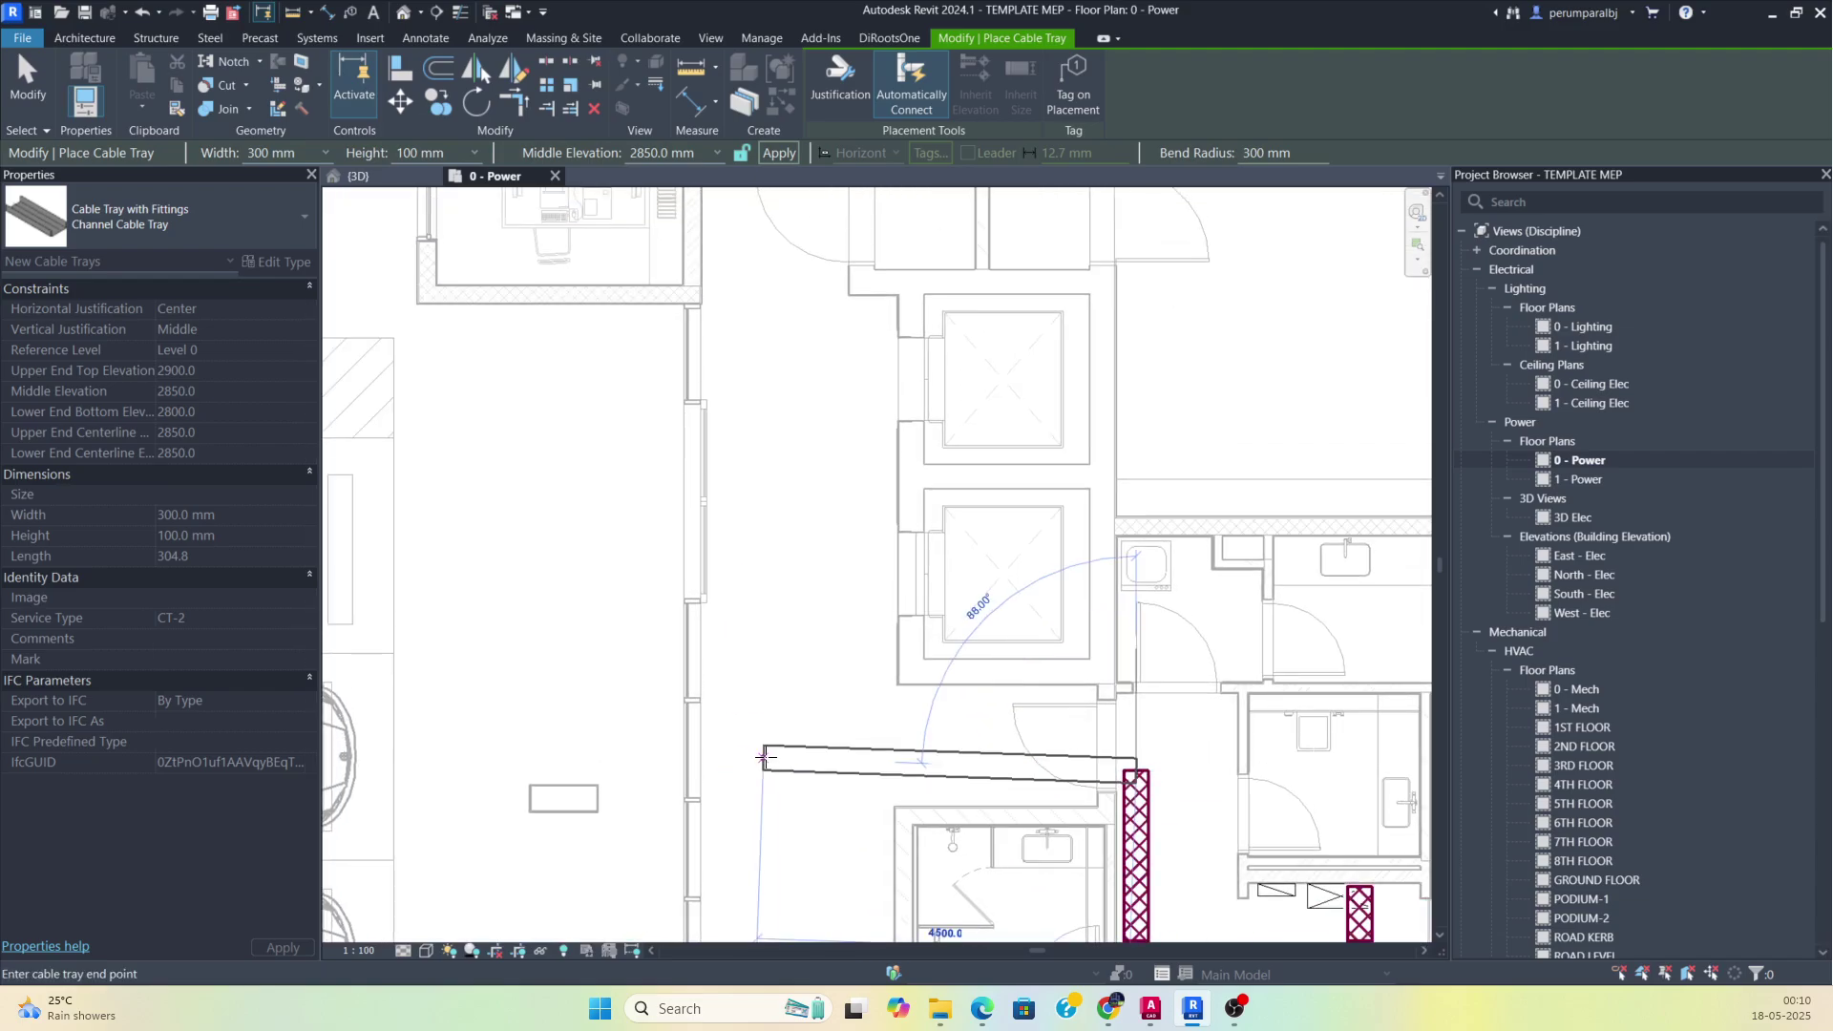
{"action": "left_click", "coordinate": [736, 771]}
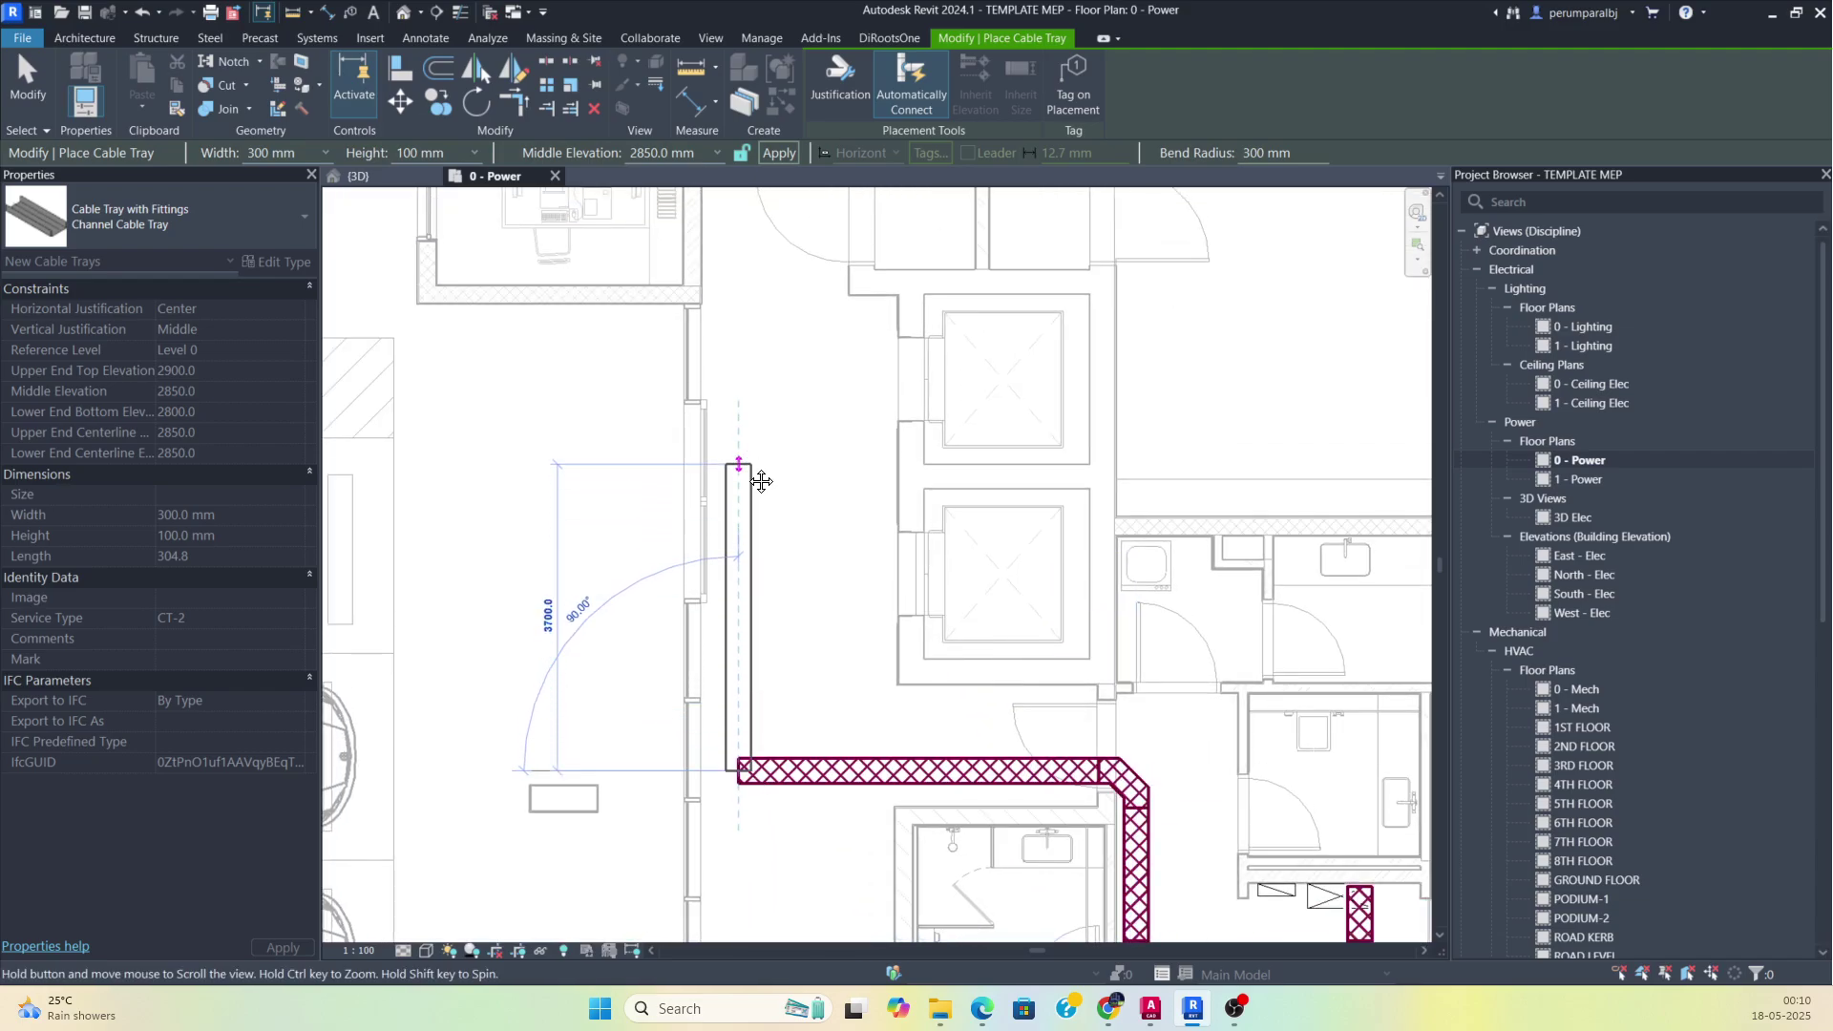
Run the tray up the long corridor past the lifts and stairs, ending with a segment about 1400 mm toward the double door.
{"action": "middle_click_drag", "start_coordinate": [761, 473], "coordinate": [756, 792]}
{"action": "scroll", "coordinate": [738, 761], "scroll_direction": "down", "scroll_amount": 1}
{"action": "middle_click_drag", "start_coordinate": [749, 537], "coordinate": [745, 815]}
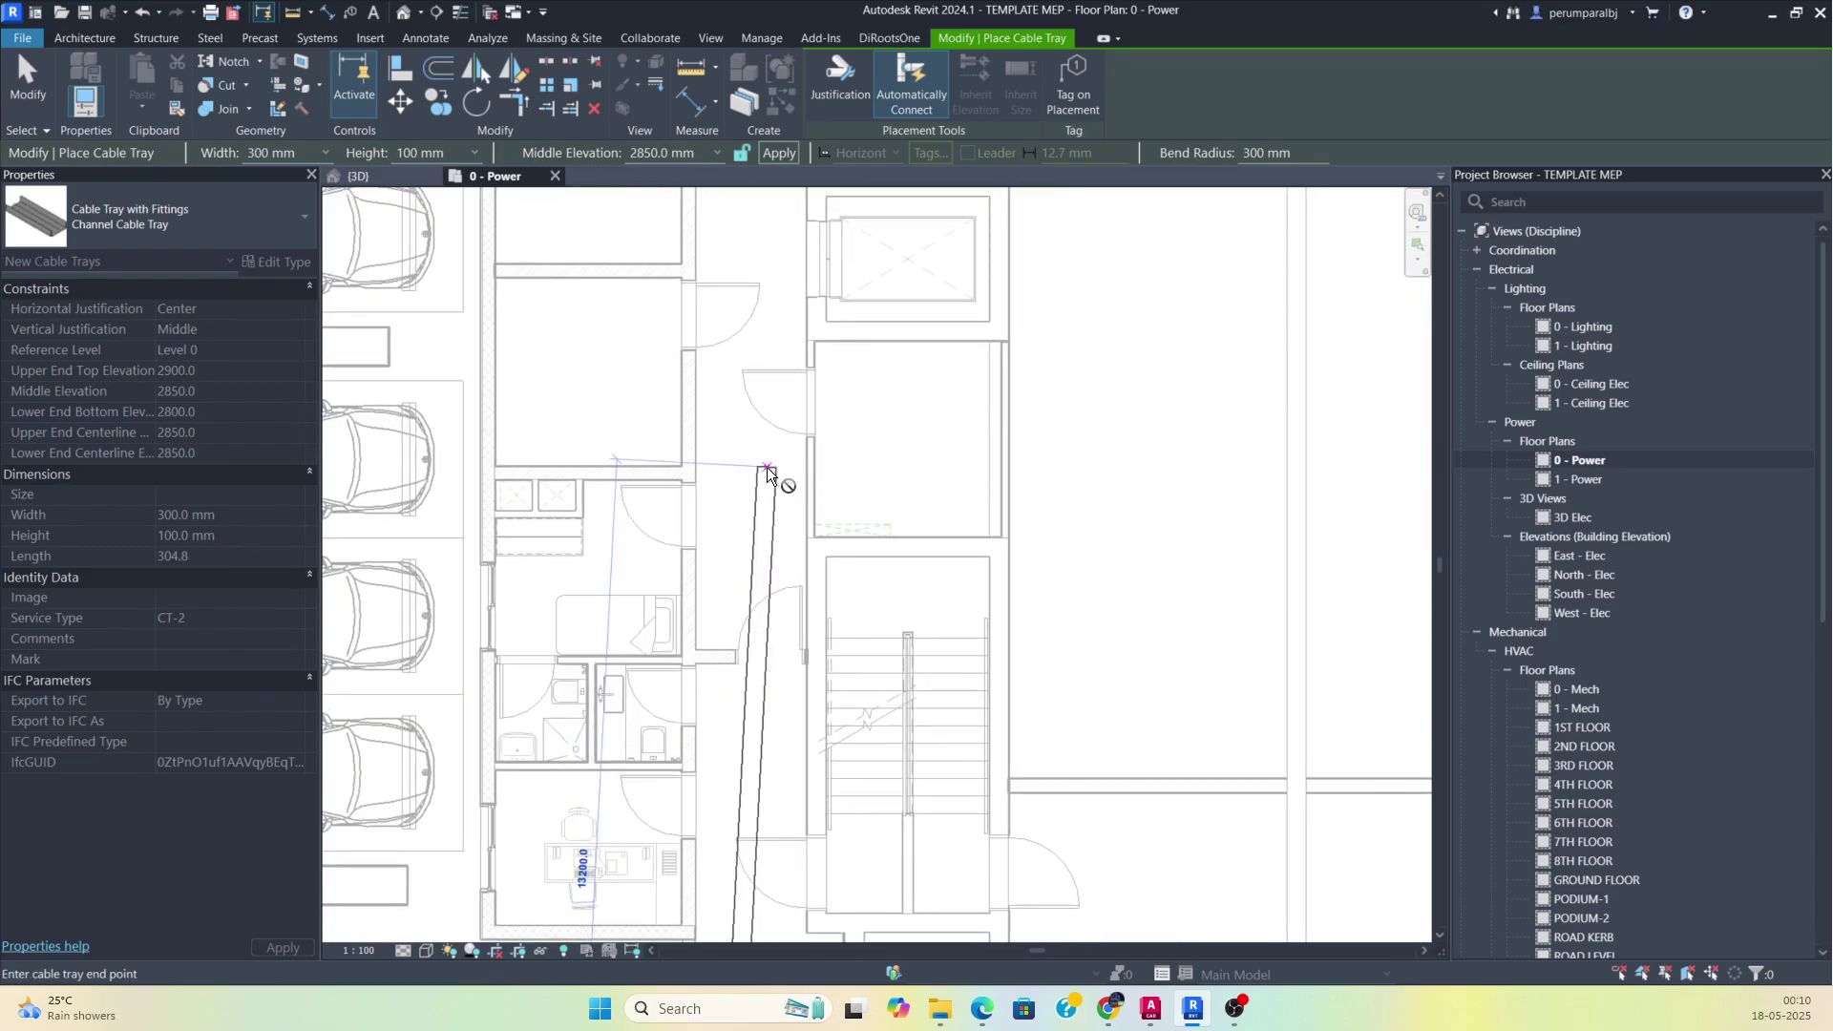
{"action": "middle_click_drag", "start_coordinate": [785, 486], "coordinate": [778, 788]}
{"action": "middle_click_drag", "start_coordinate": [776, 386], "coordinate": [770, 754]}
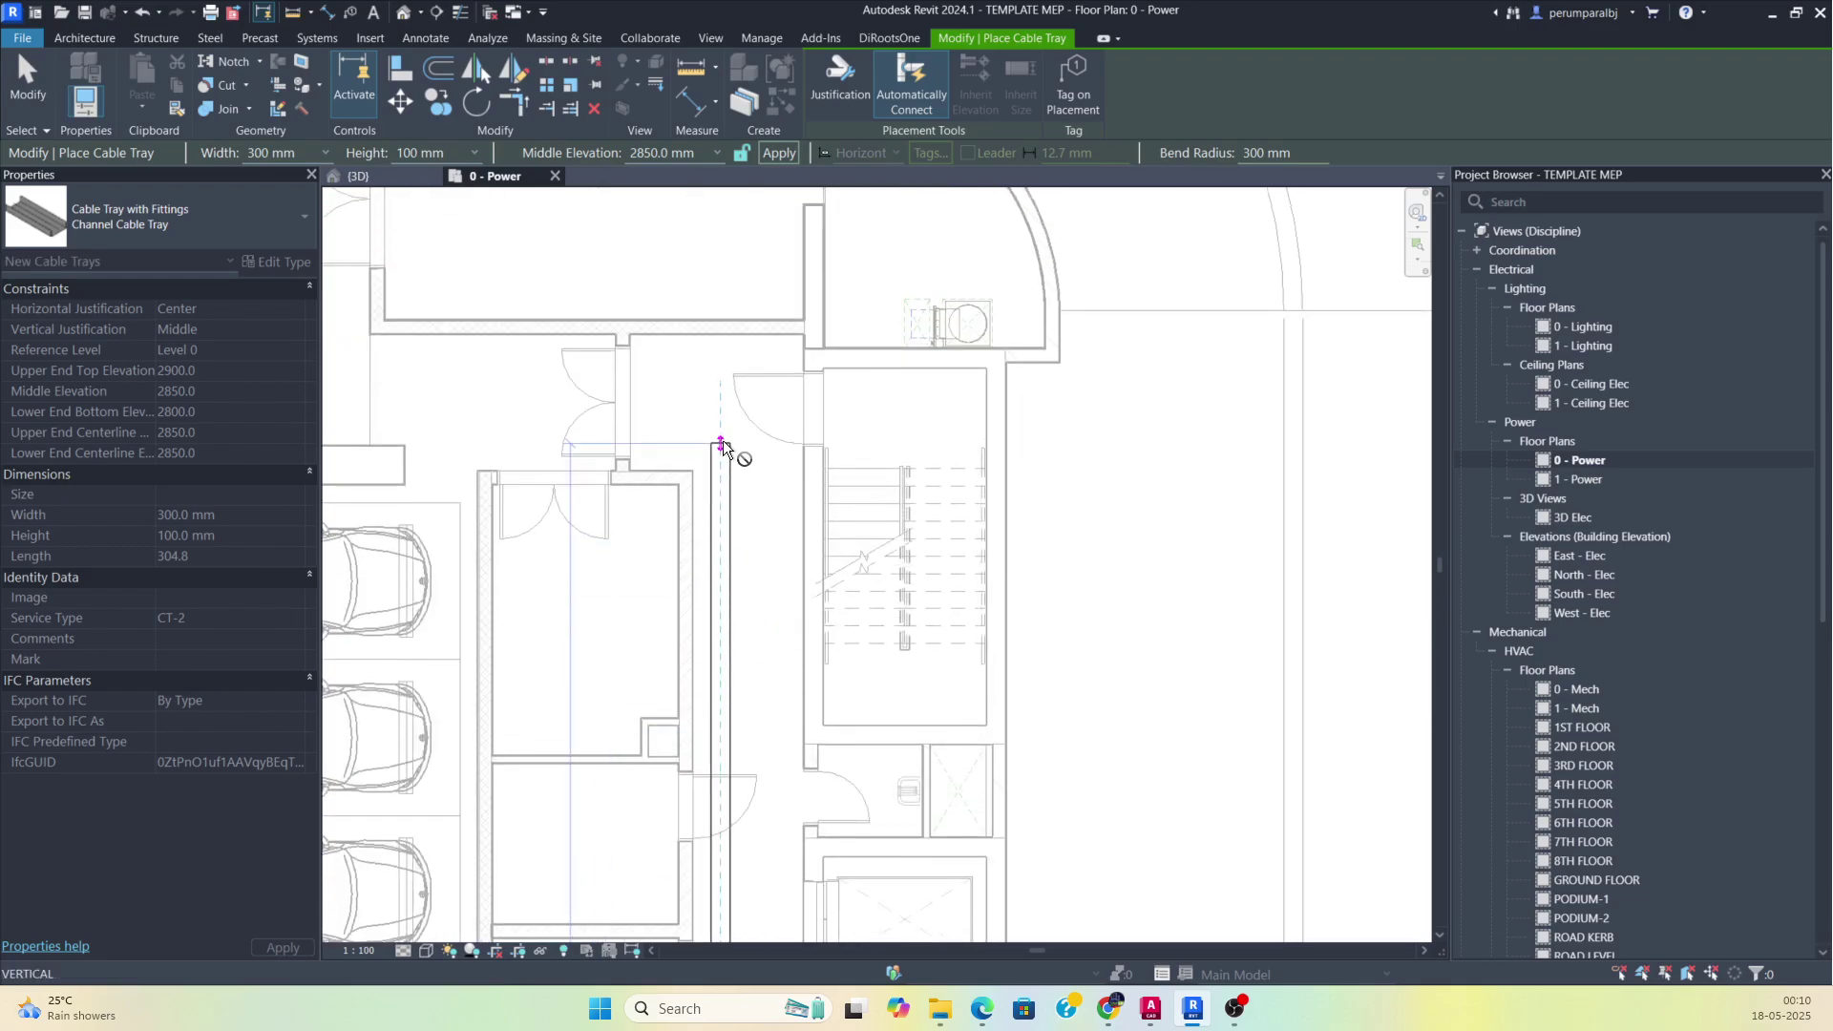
{"action": "left_click", "coordinate": [721, 442]}
{"action": "scroll", "coordinate": [659, 439], "scroll_direction": "up", "scroll_amount": 4}
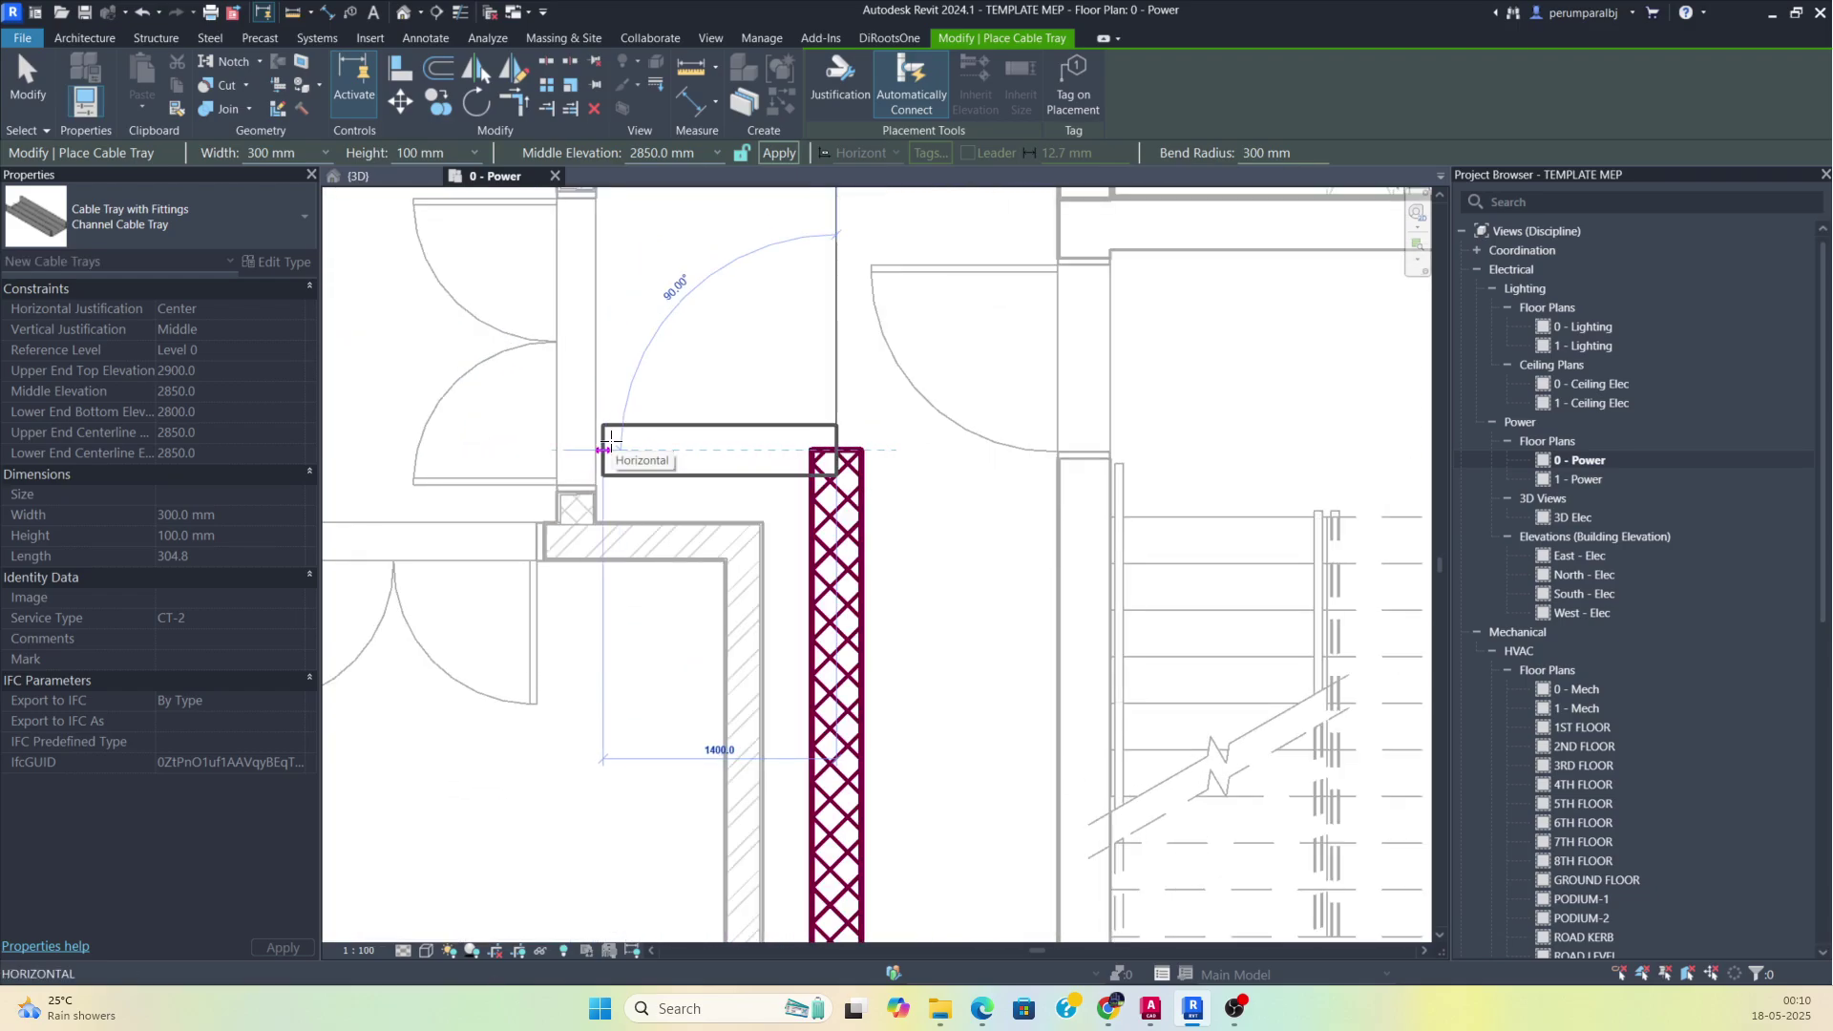
{"action": "left_click", "coordinate": [607, 449]}
{"action": "scroll", "coordinate": [607, 449], "scroll_direction": "down", "scroll_amount": 3}
{"action": "key", "text": "Escape"}
{"action": "key", "text": "Escape"}
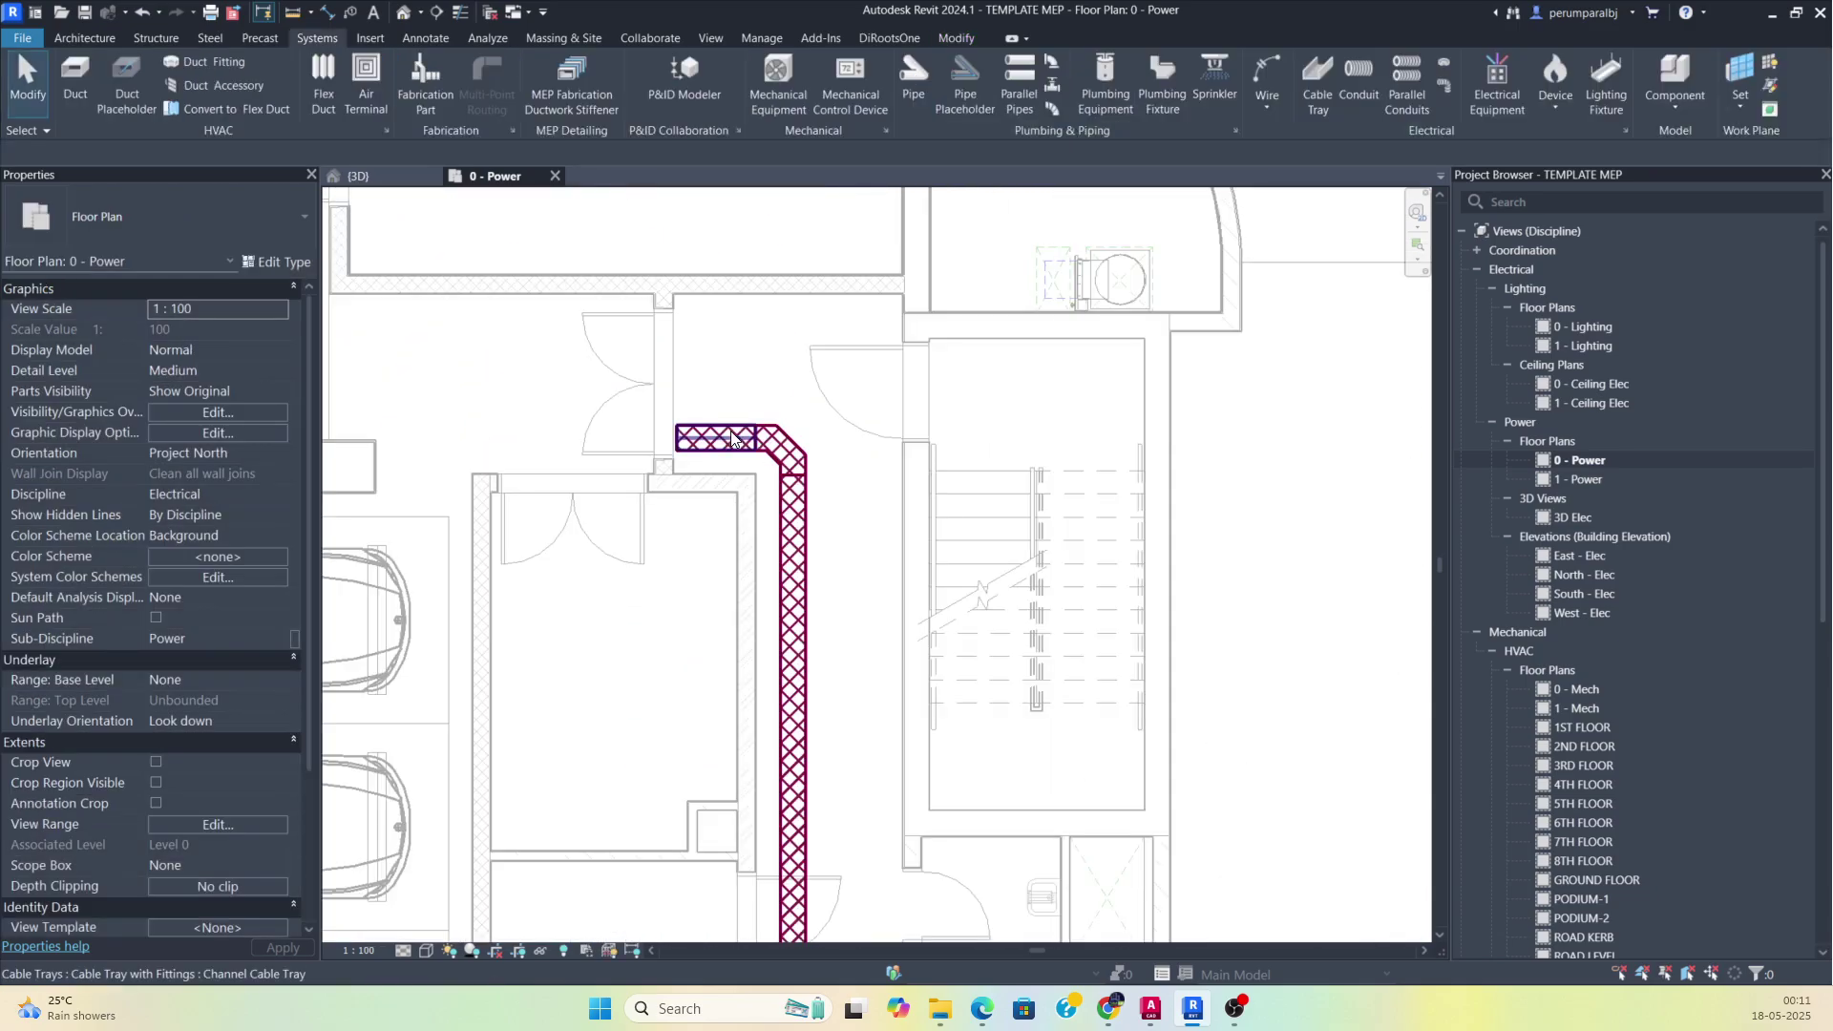
Nudge the horizontal tray segment at the lobby doorway slightly down toward the bathroom wall.
{"action": "scroll", "coordinate": [732, 438], "scroll_direction": "down", "scroll_amount": 5}
{"action": "middle_click_drag", "start_coordinate": [802, 392], "coordinate": [821, 382]}
{"action": "scroll", "coordinate": [865, 619], "scroll_direction": "up", "scroll_amount": 7}
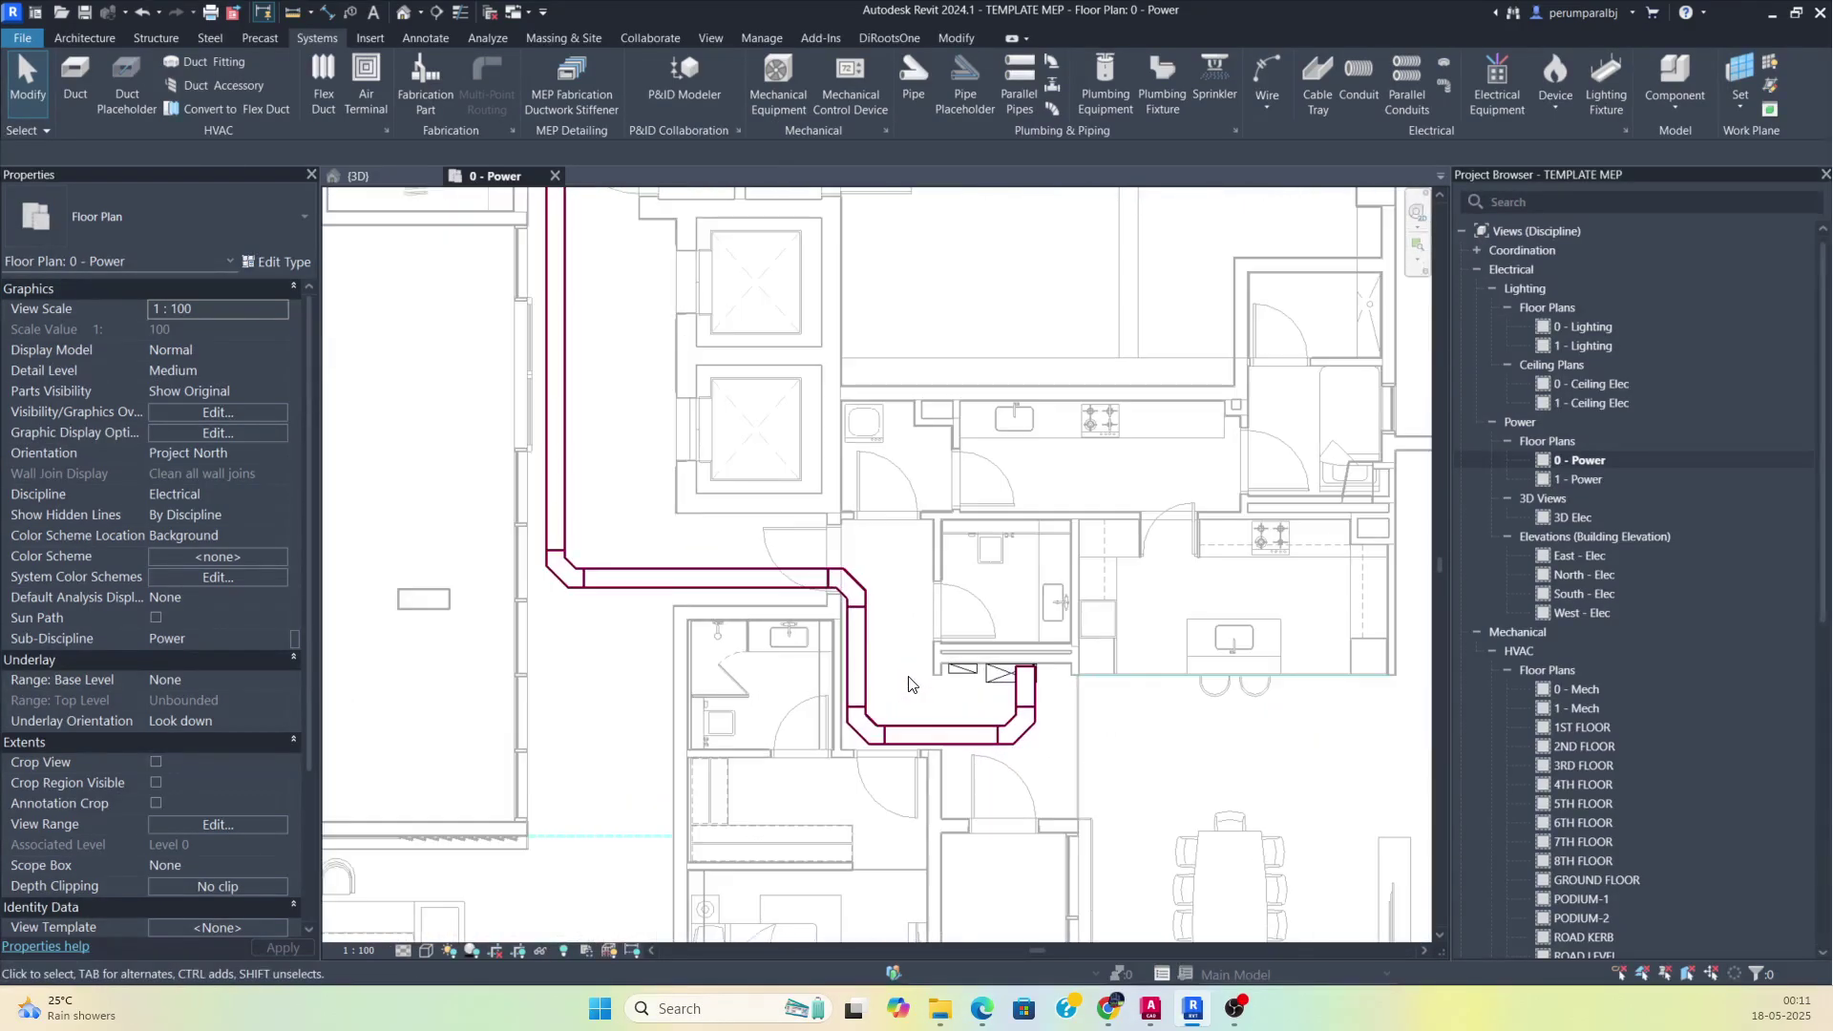
{"action": "left_click", "coordinate": [802, 580]}
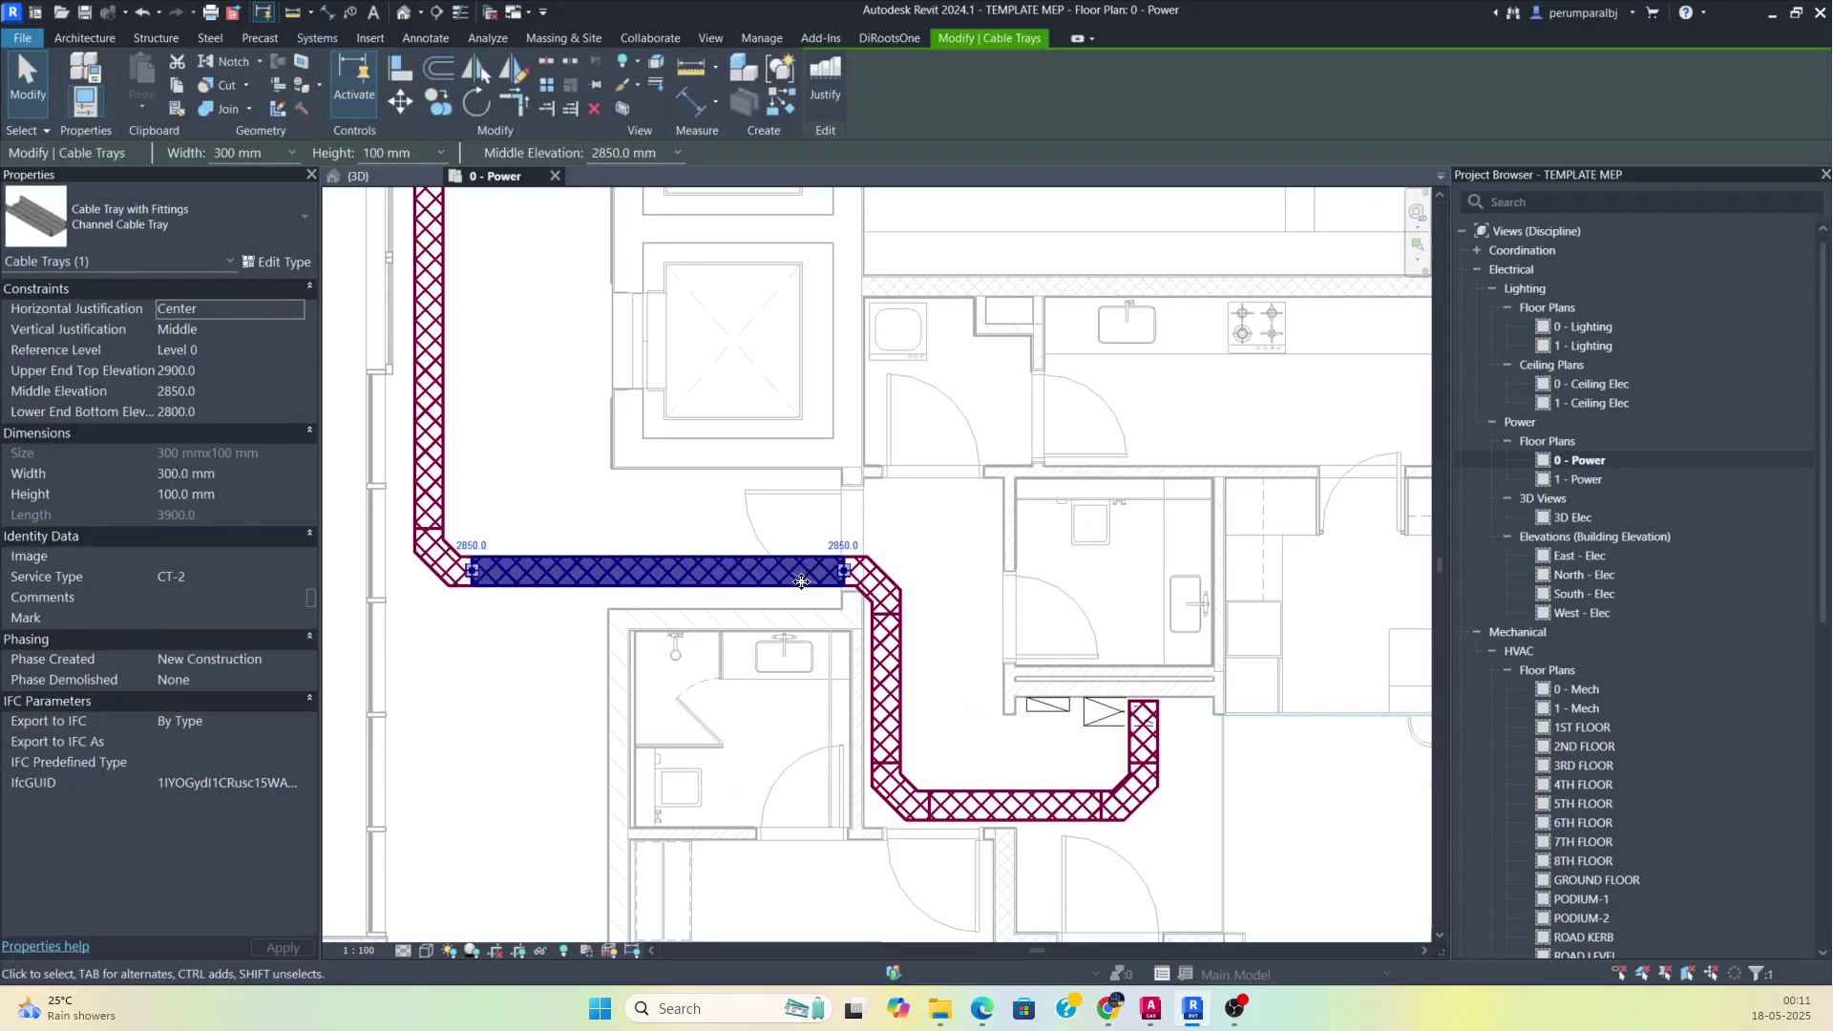
{"action": "key", "text": "Down"}
{"action": "key", "text": "Down"}
{"action": "key", "text": "Escape"}
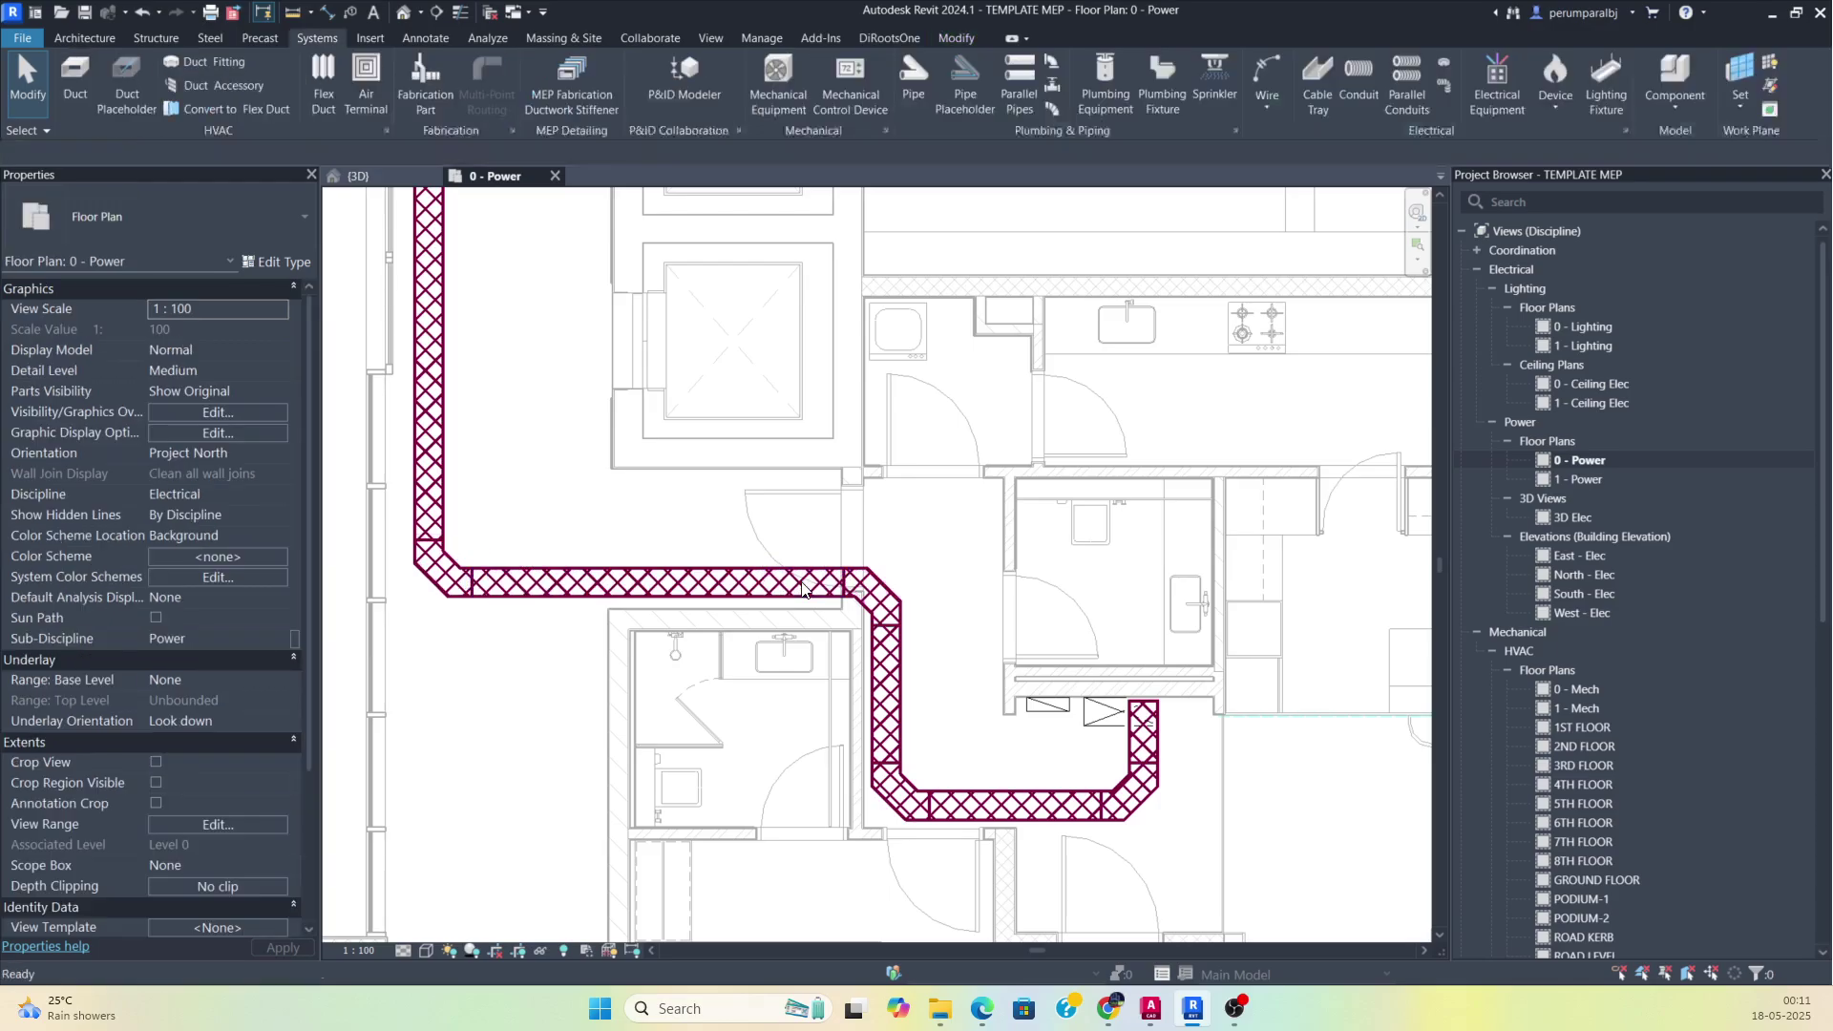
Move the short vertical tray segment beside the bathroom slightly to the right.
{"action": "left_click", "coordinate": [903, 676]}
{"action": "left_click_drag", "start_coordinate": [897, 668], "coordinate": [902, 668]}
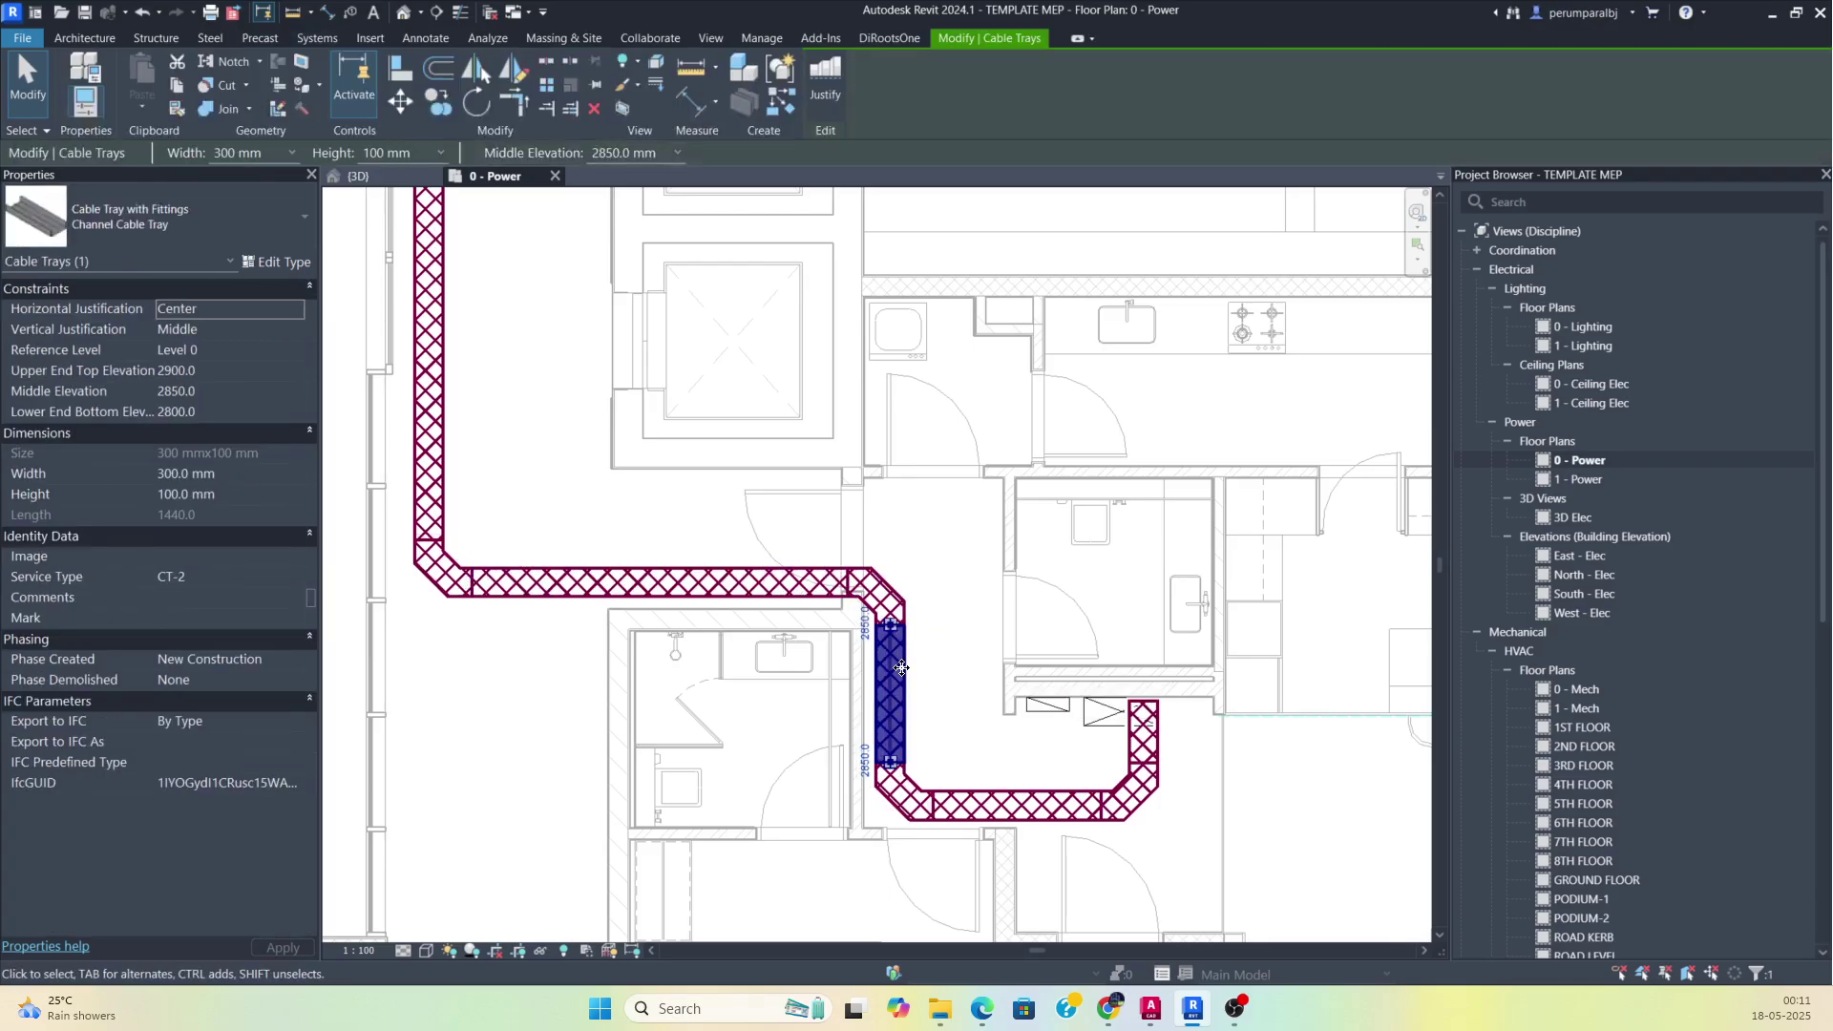
{"action": "key", "text": "Escape"}
Create a similar cable tray from the existing run and set its service type to CT-1.
{"action": "scroll", "coordinate": [1013, 774], "scroll_direction": "up", "scroll_amount": 2}
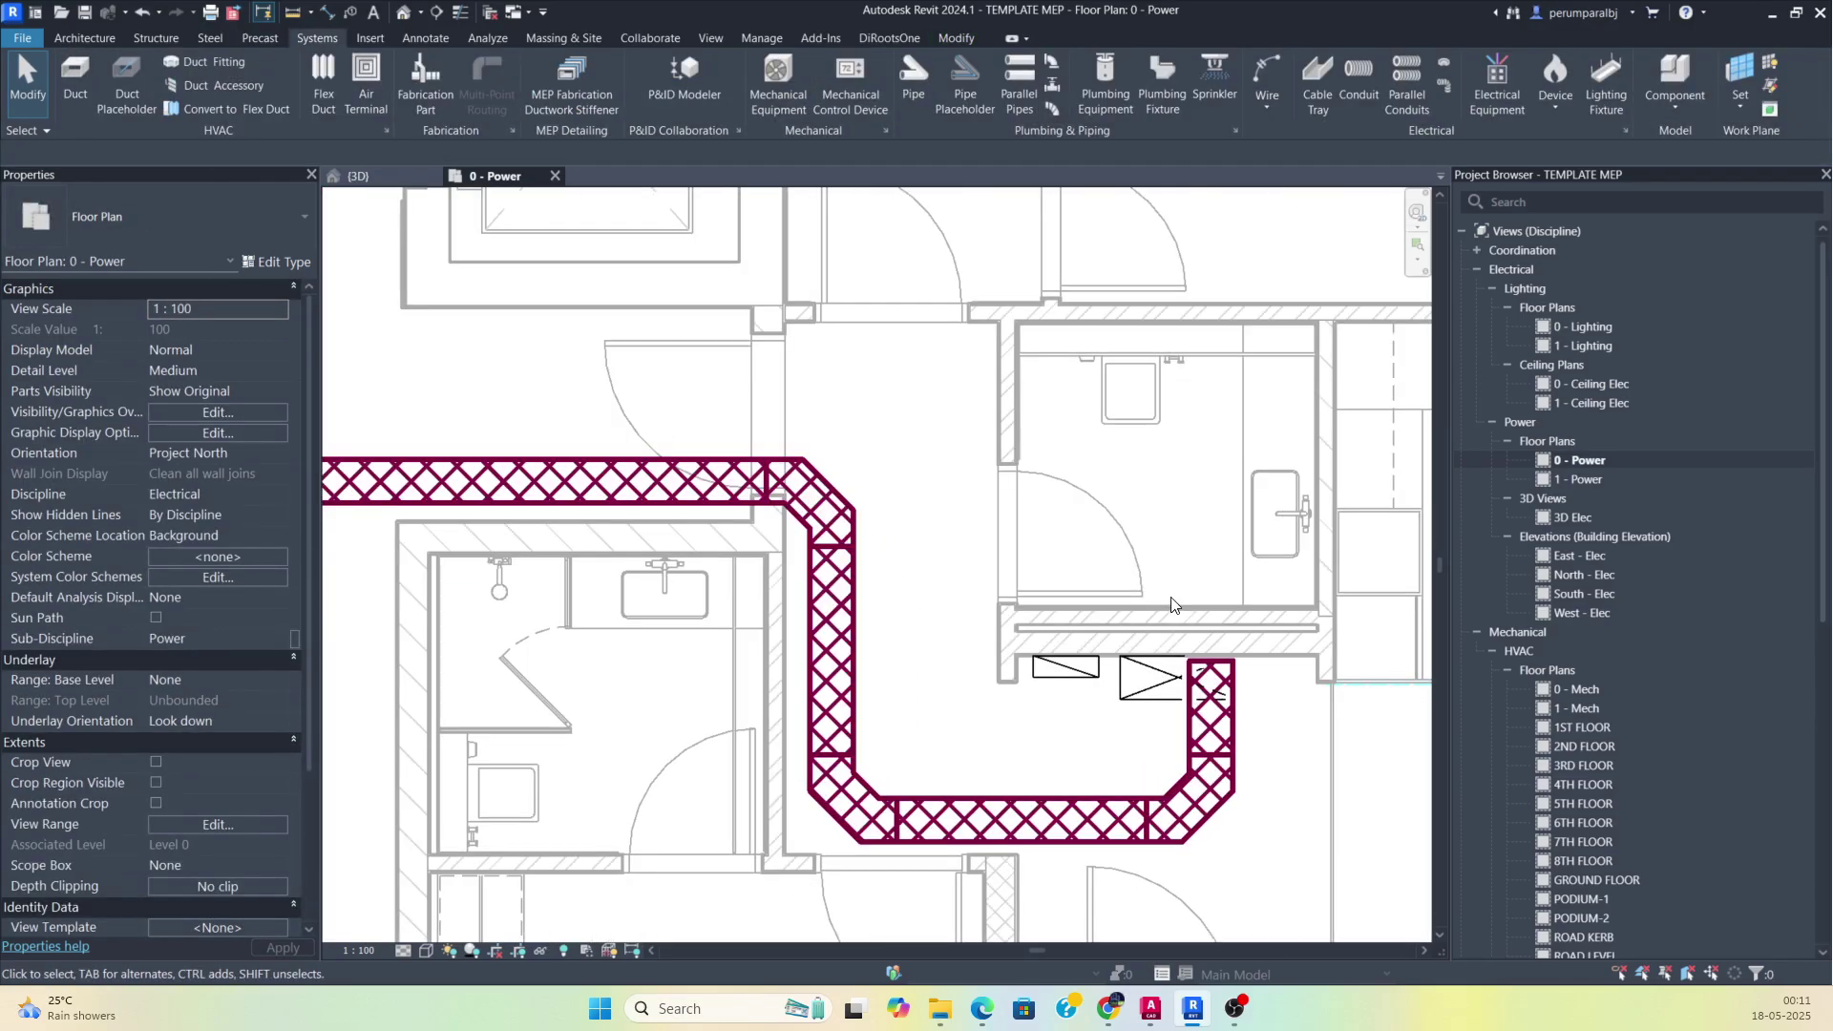
{"action": "left_click", "coordinate": [1189, 739]}
{"action": "key", "text": "c"}
{"action": "key", "text": "s"}
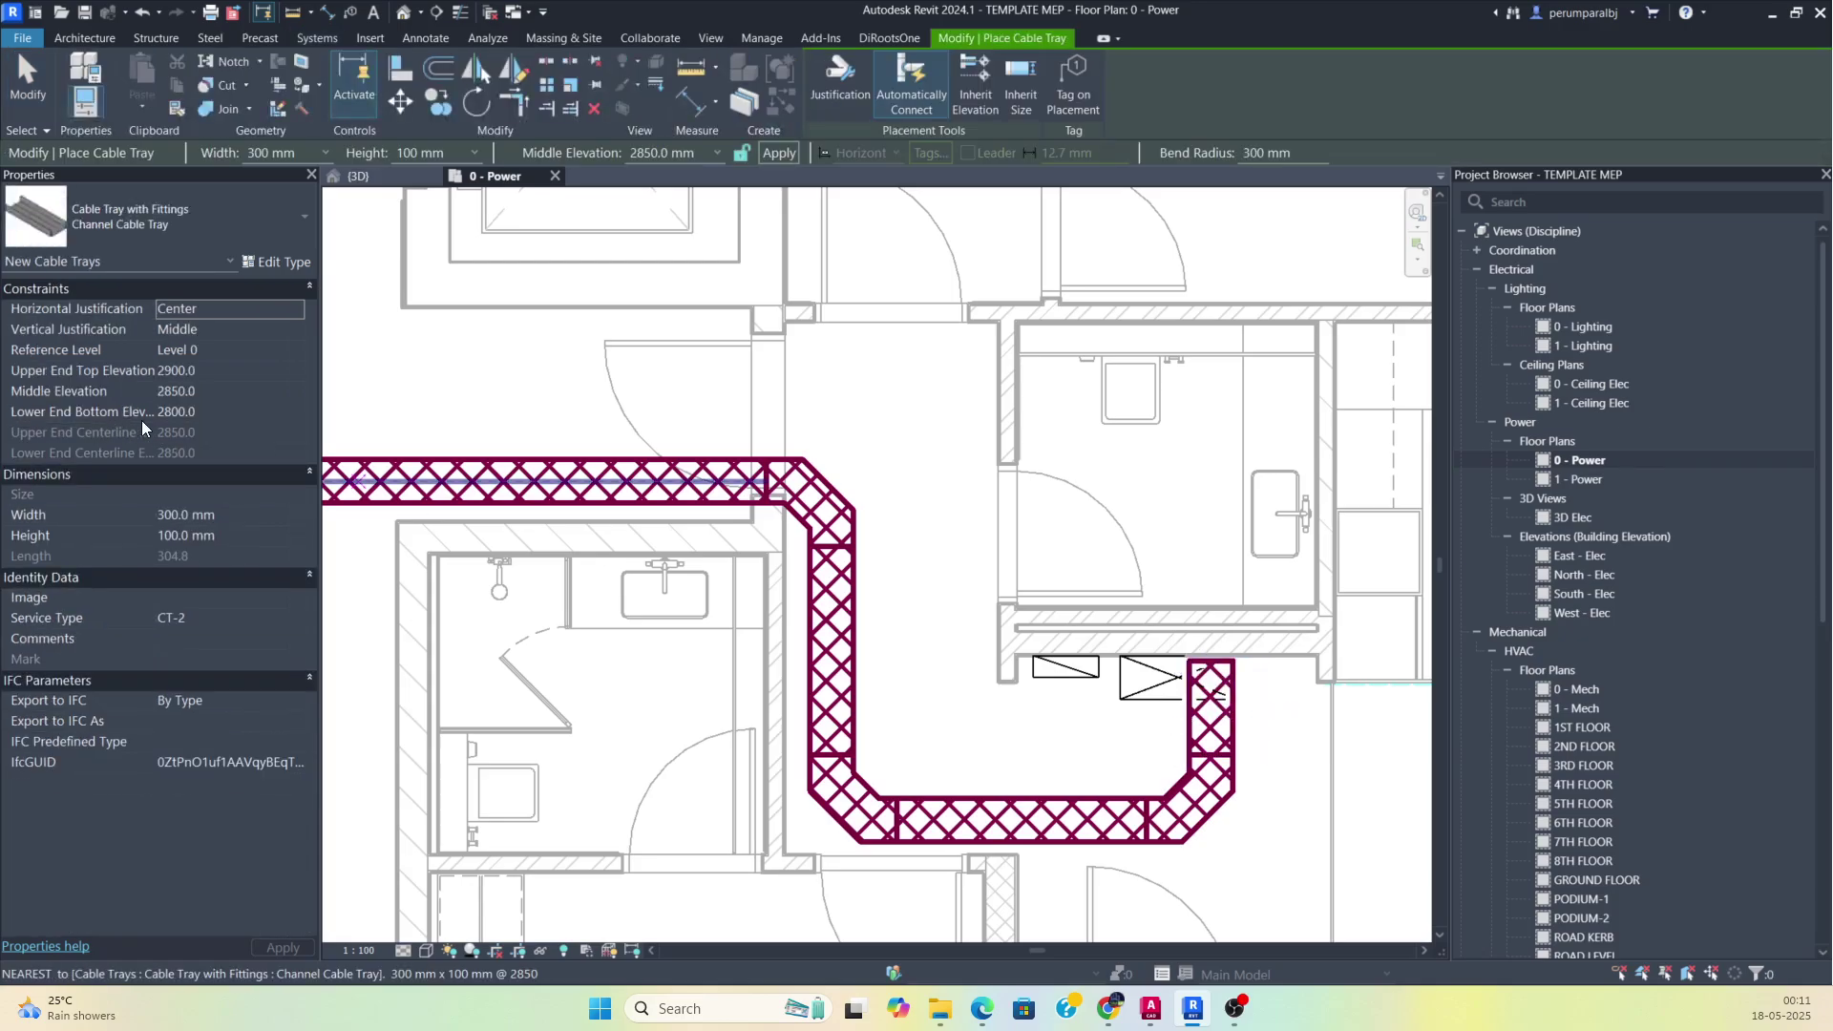
{"action": "left_click", "coordinate": [210, 623]}
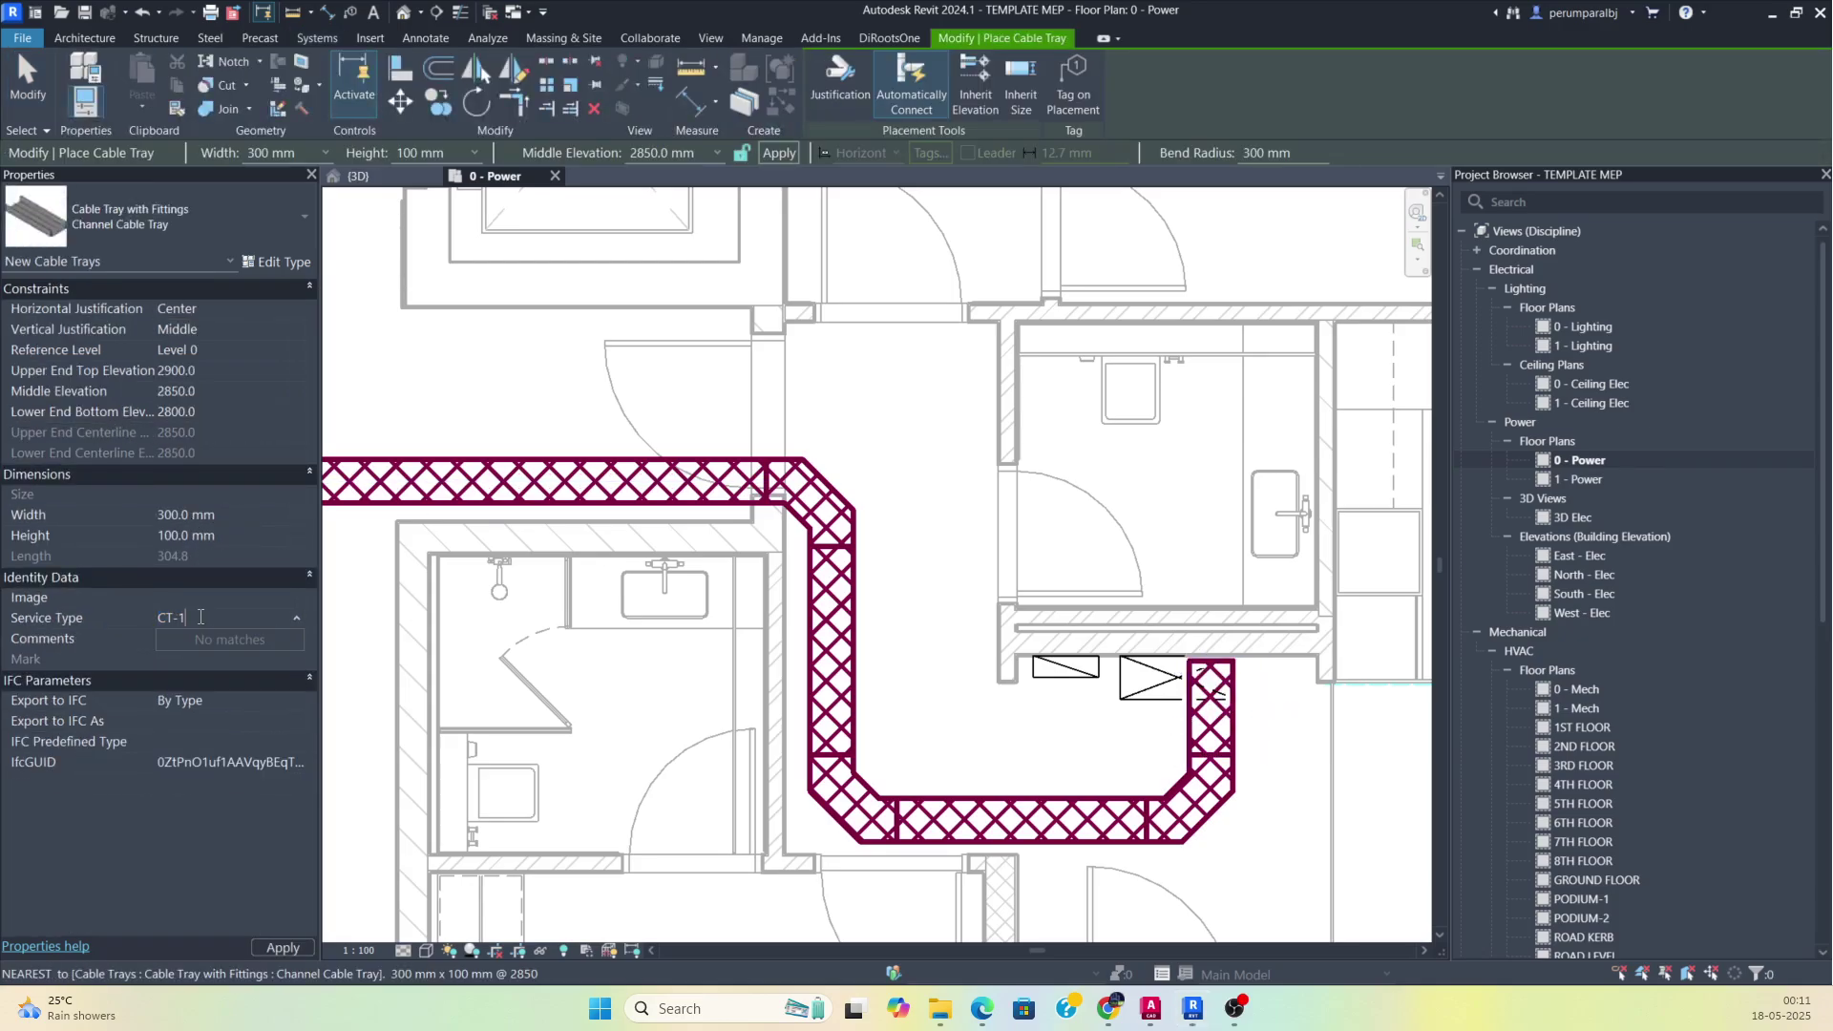
Draw the CT-1 tray from the electrical panel down, across and up into the lobby, along the inside of the CT-2 tray.
{"action": "scroll", "coordinate": [1187, 689], "scroll_direction": "up", "scroll_amount": 2}
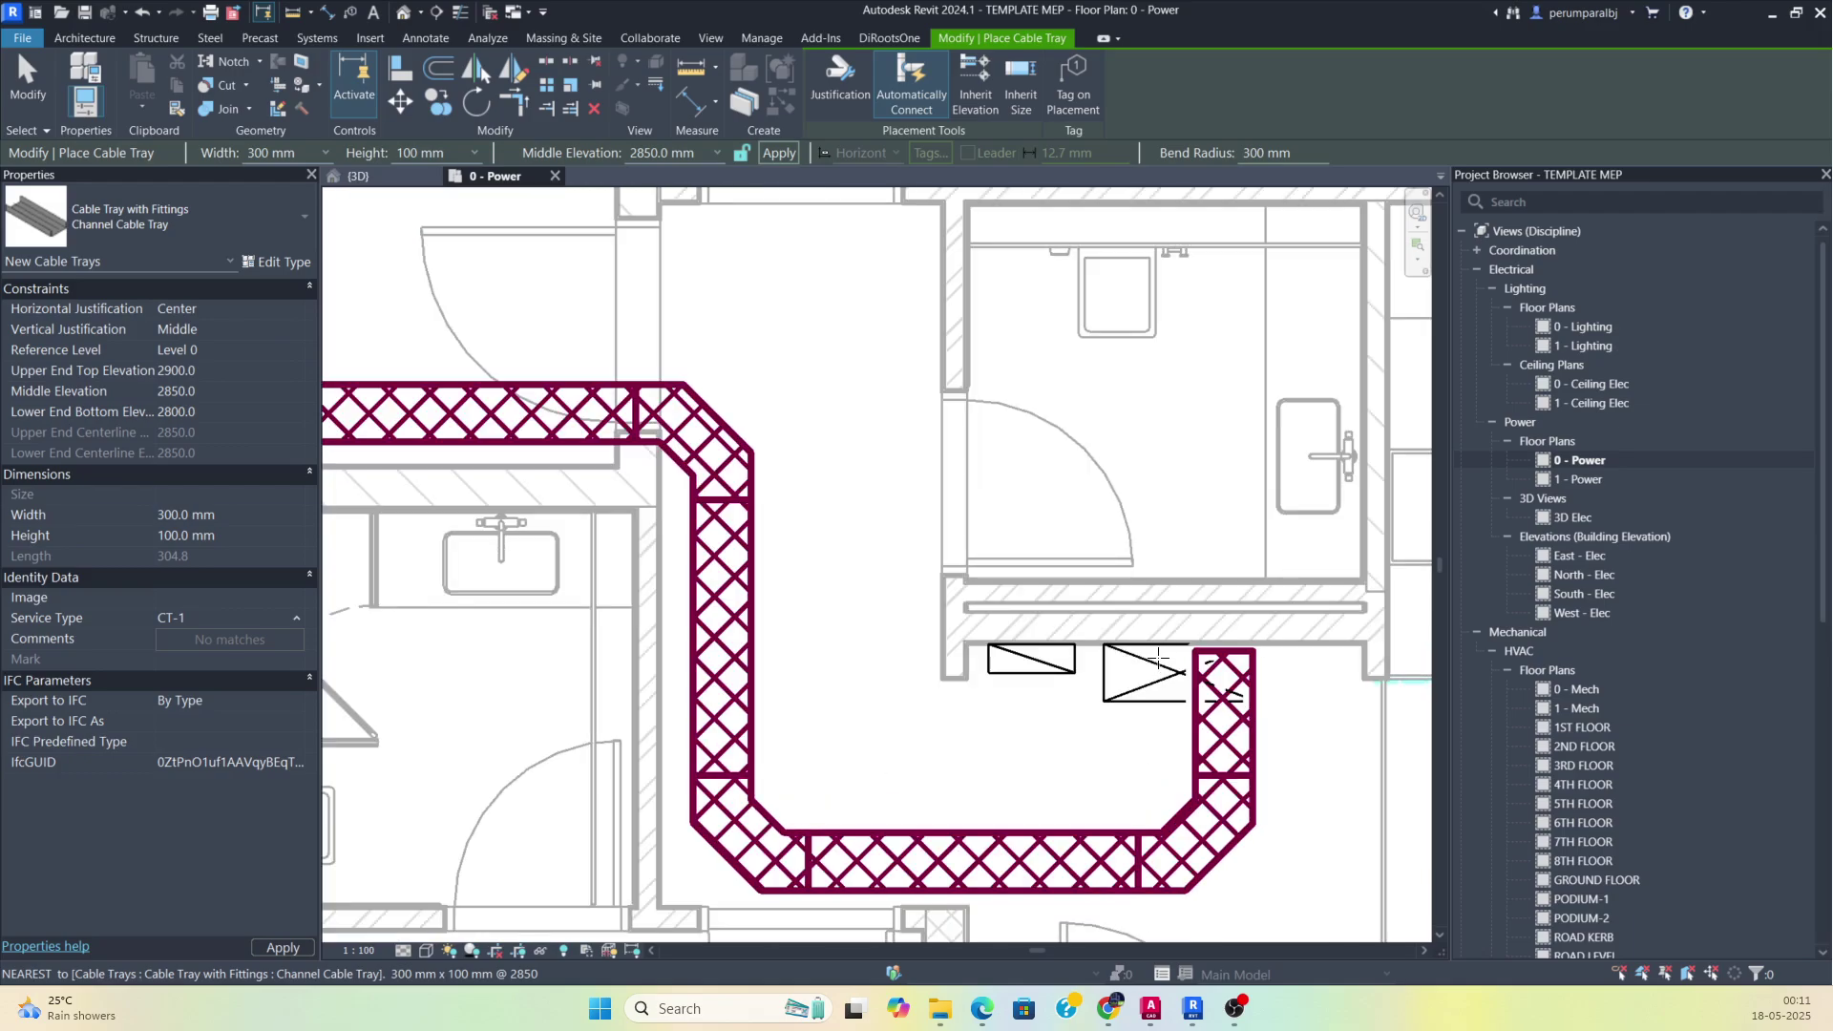
{"action": "left_click", "coordinate": [1158, 661]}
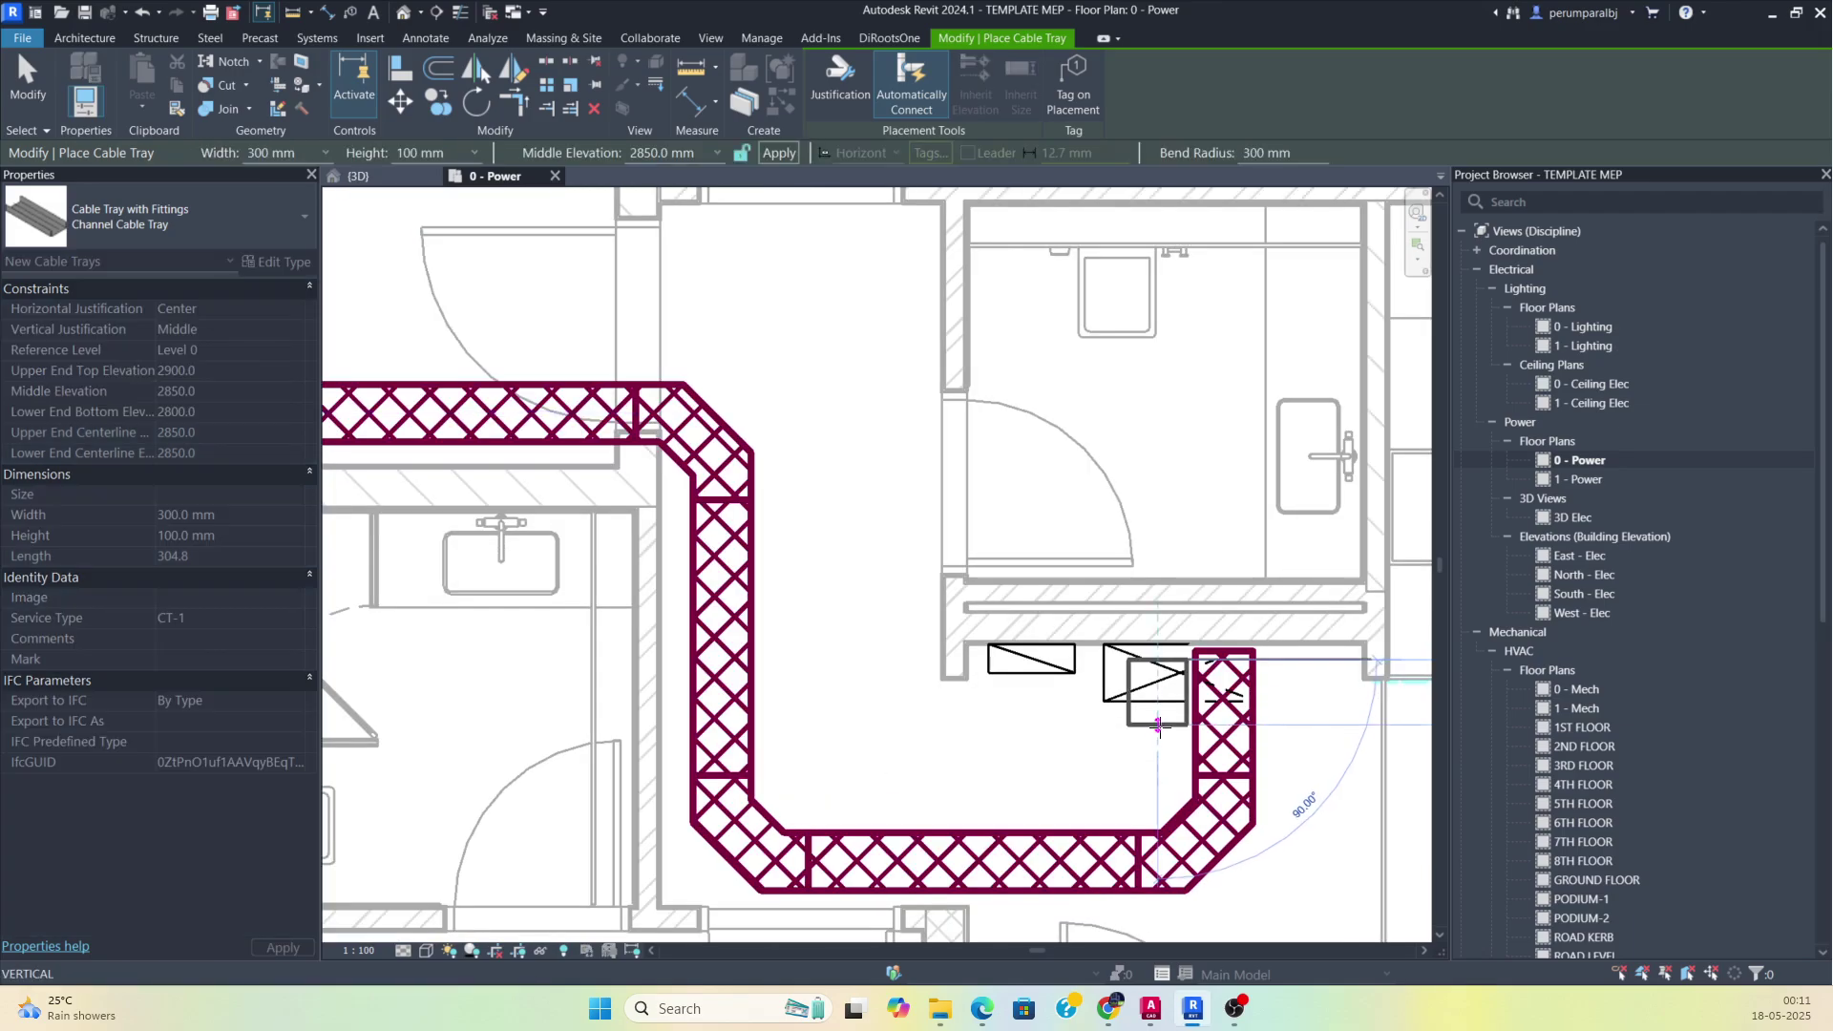
{"action": "left_click", "coordinate": [1161, 792]}
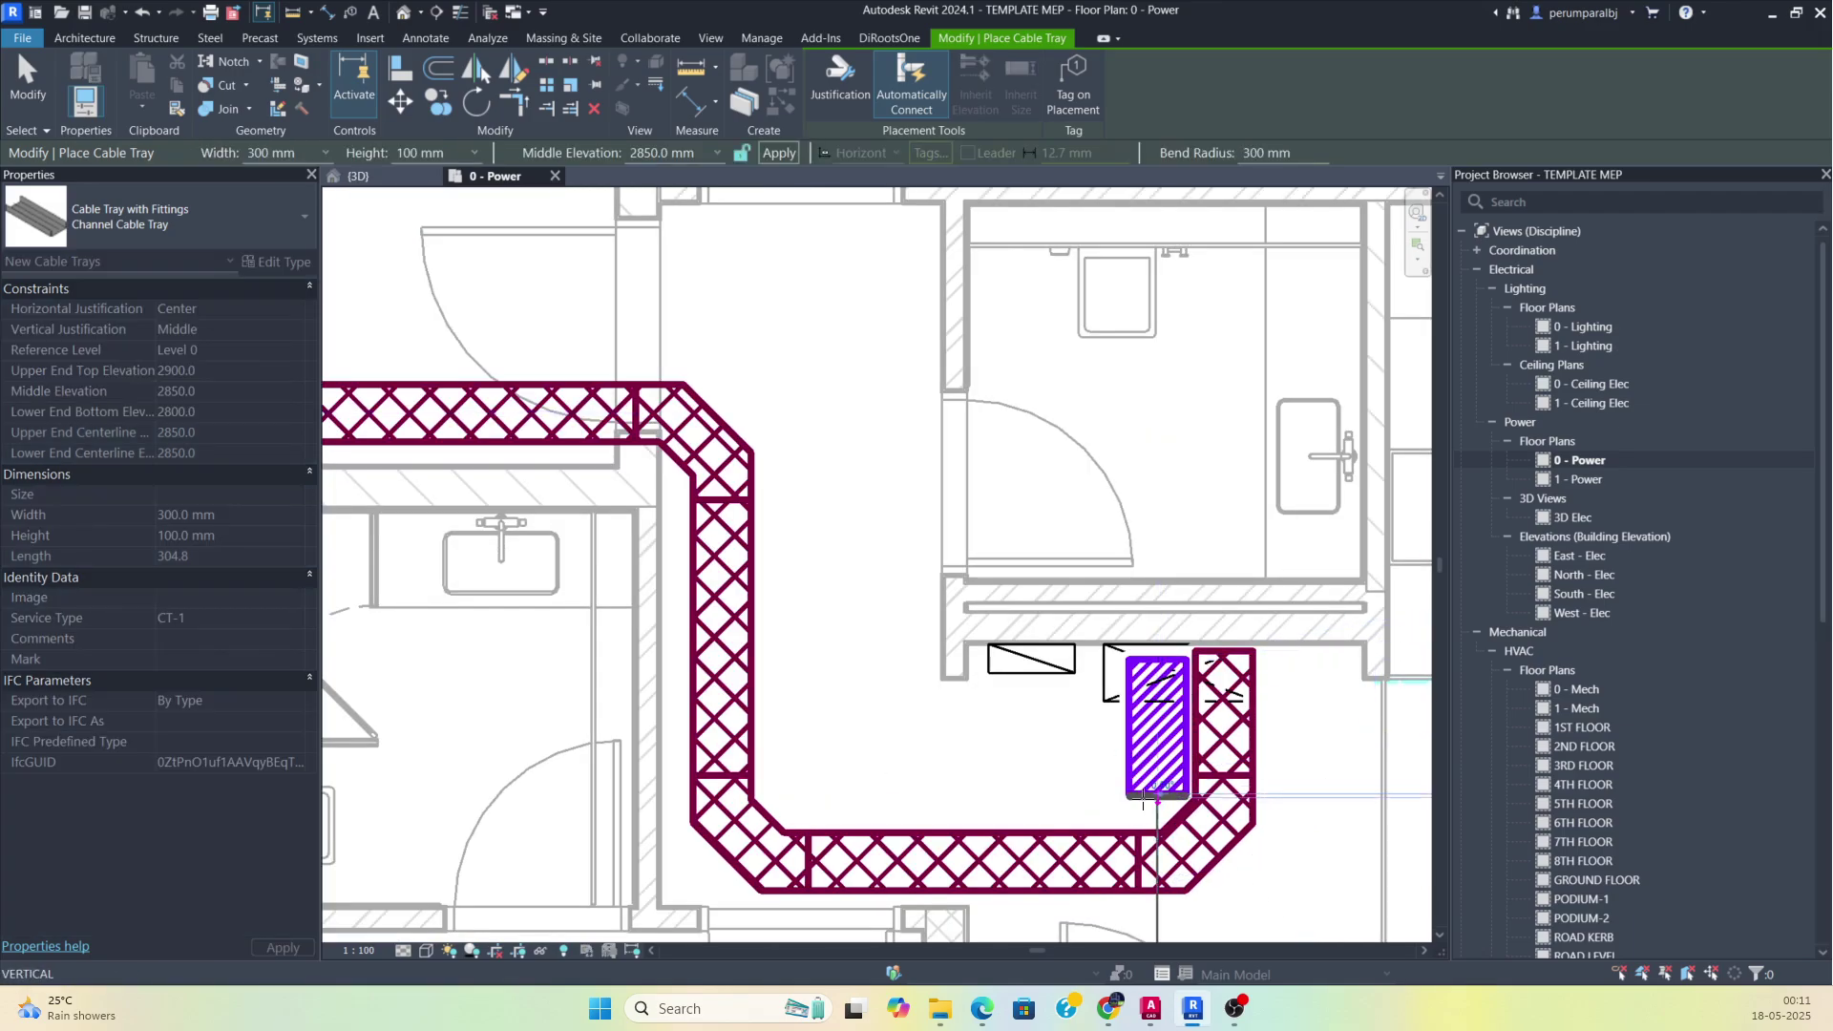
{"action": "left_click", "coordinate": [785, 795]}
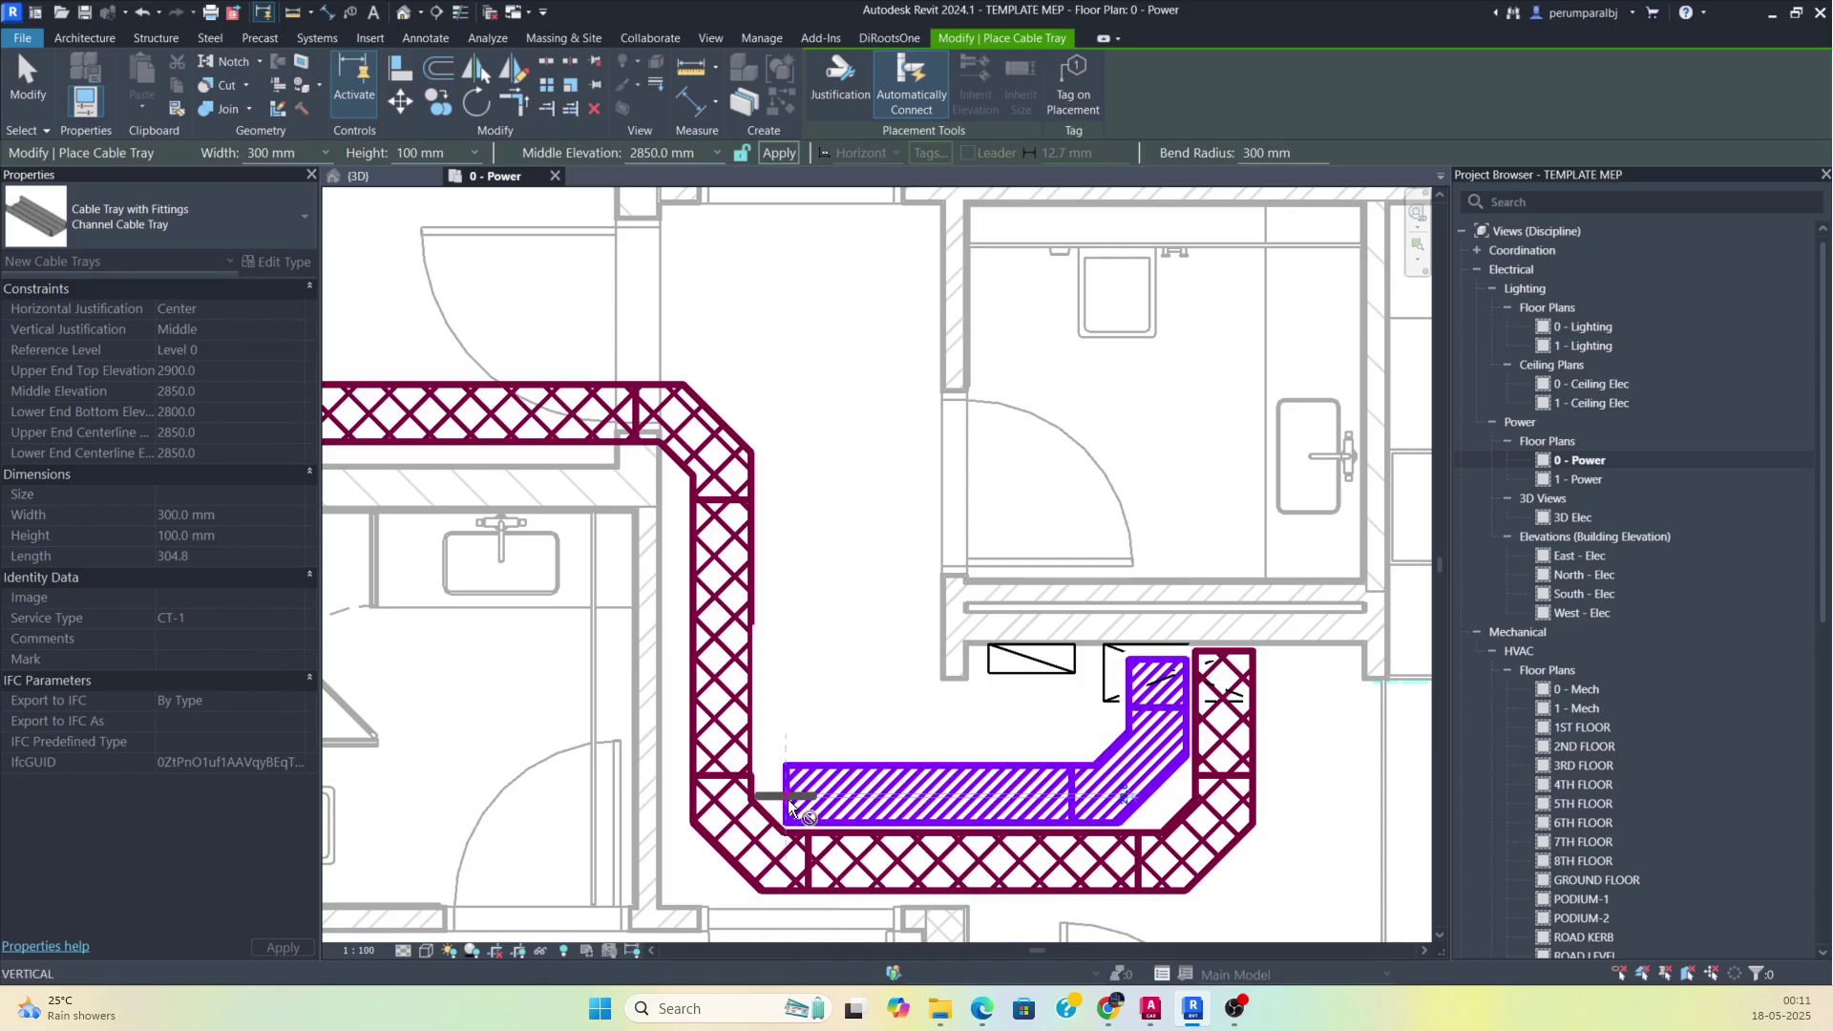
{"action": "middle_click_drag", "start_coordinate": [785, 358], "coordinate": [828, 659]}
{"action": "left_click", "coordinate": [828, 659]}
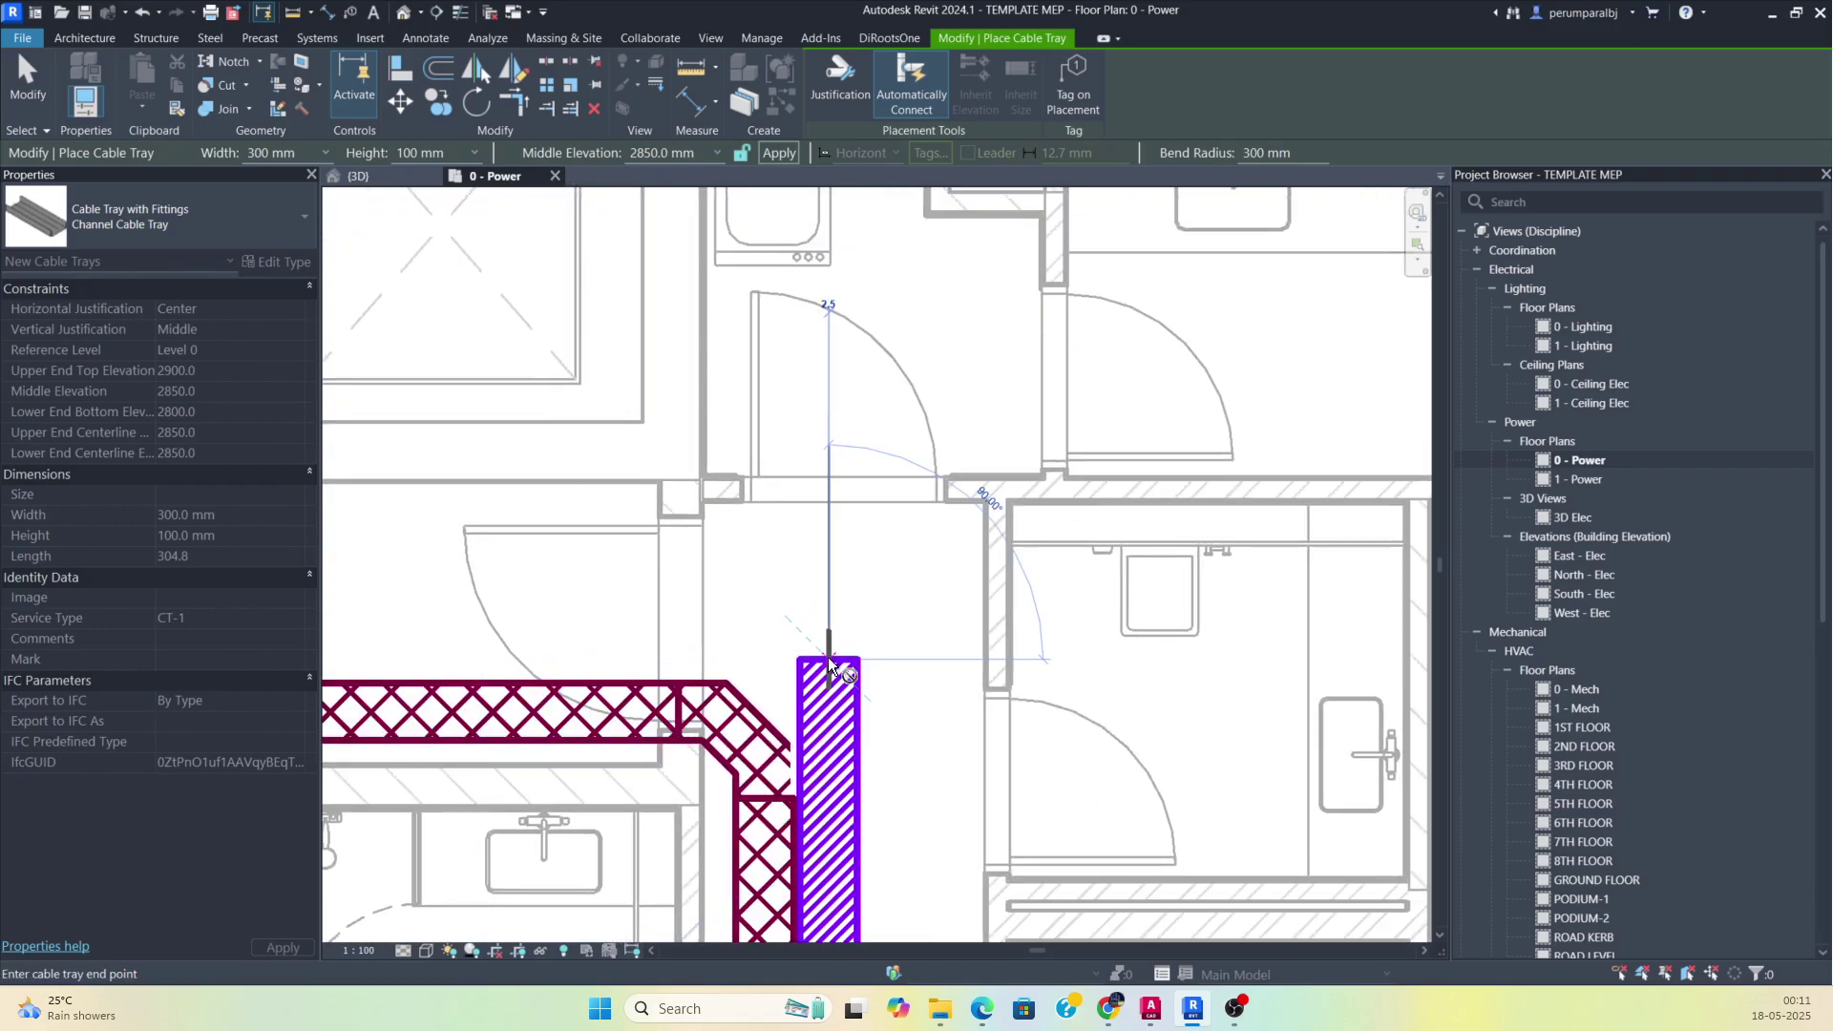
Continue the CT-1 tray horizontally through the lobby doorway to the long corridor, just above the CT-2 tray.
{"action": "scroll", "coordinate": [712, 647], "scroll_direction": "down", "scroll_amount": 1}
{"action": "middle_click_drag", "start_coordinate": [680, 659], "coordinate": [1189, 631]}
{"action": "scroll", "coordinate": [1089, 641], "scroll_direction": "down", "scroll_amount": 3}
{"action": "scroll", "coordinate": [783, 619], "scroll_direction": "up", "scroll_amount": 2}
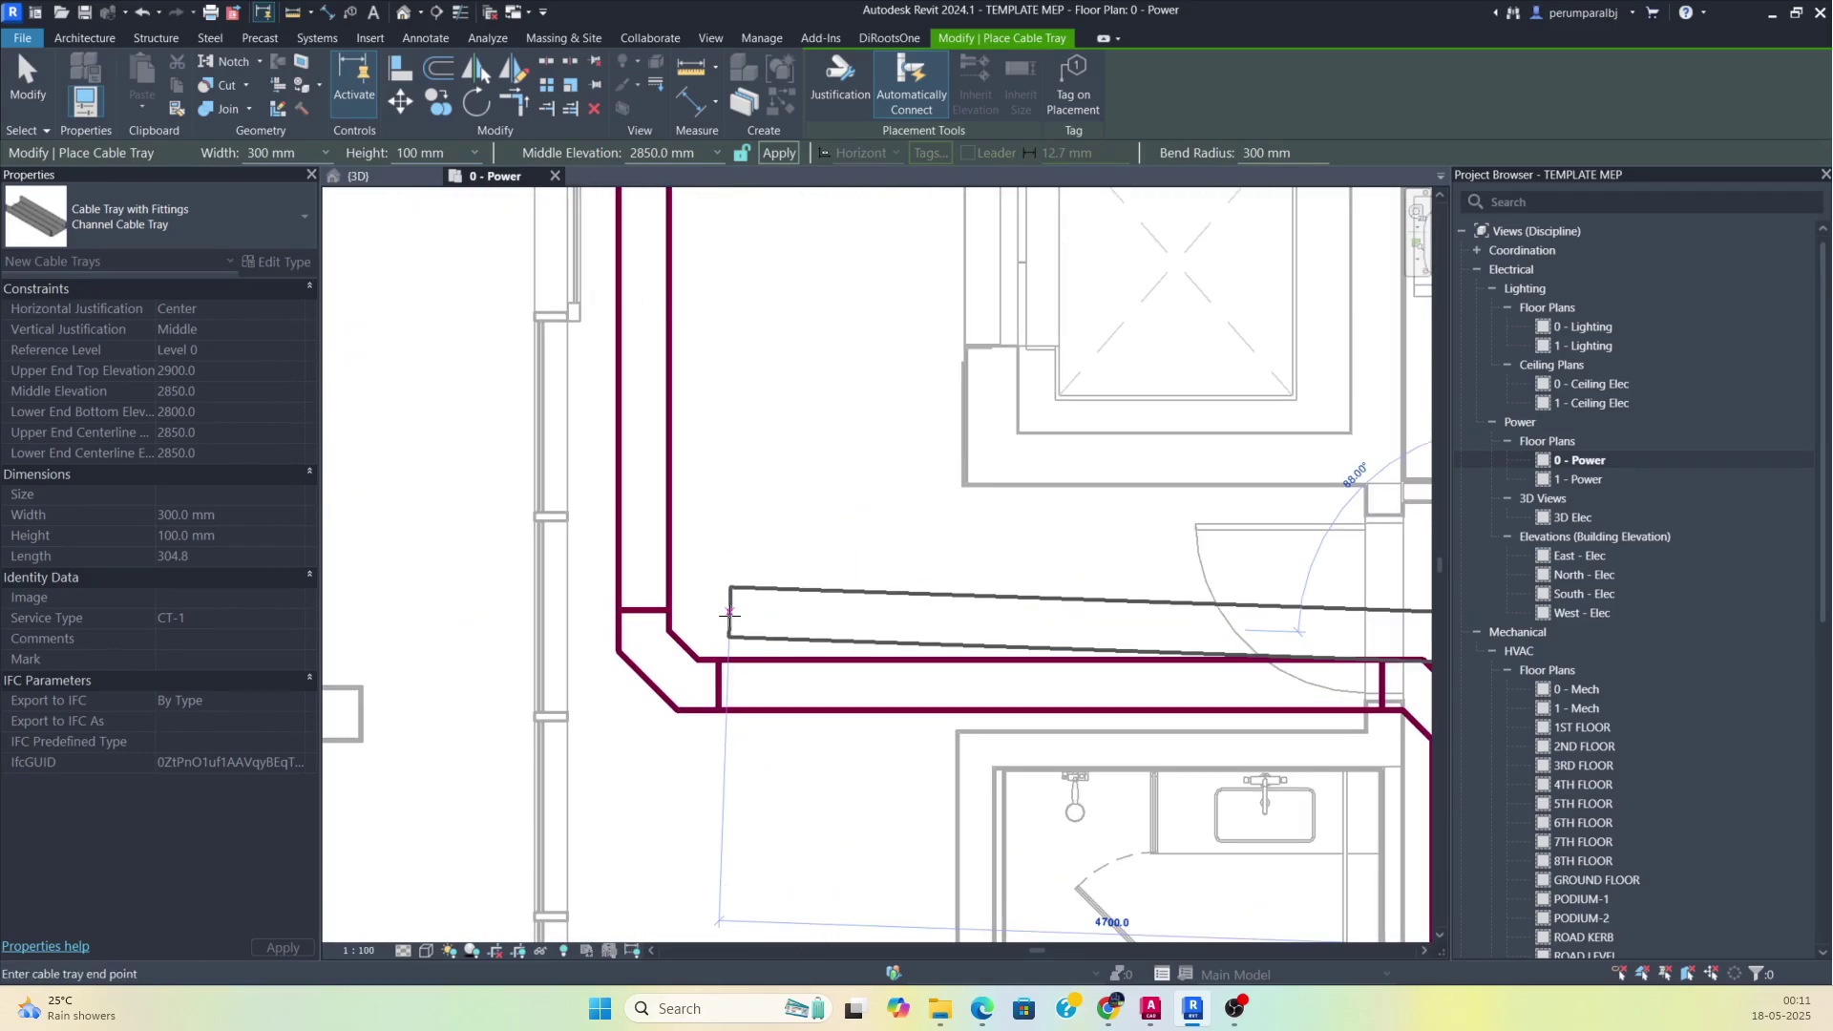
{"action": "left_click", "coordinate": [708, 631]}
{"action": "scroll", "coordinate": [712, 568], "scroll_direction": "down", "scroll_amount": 3}
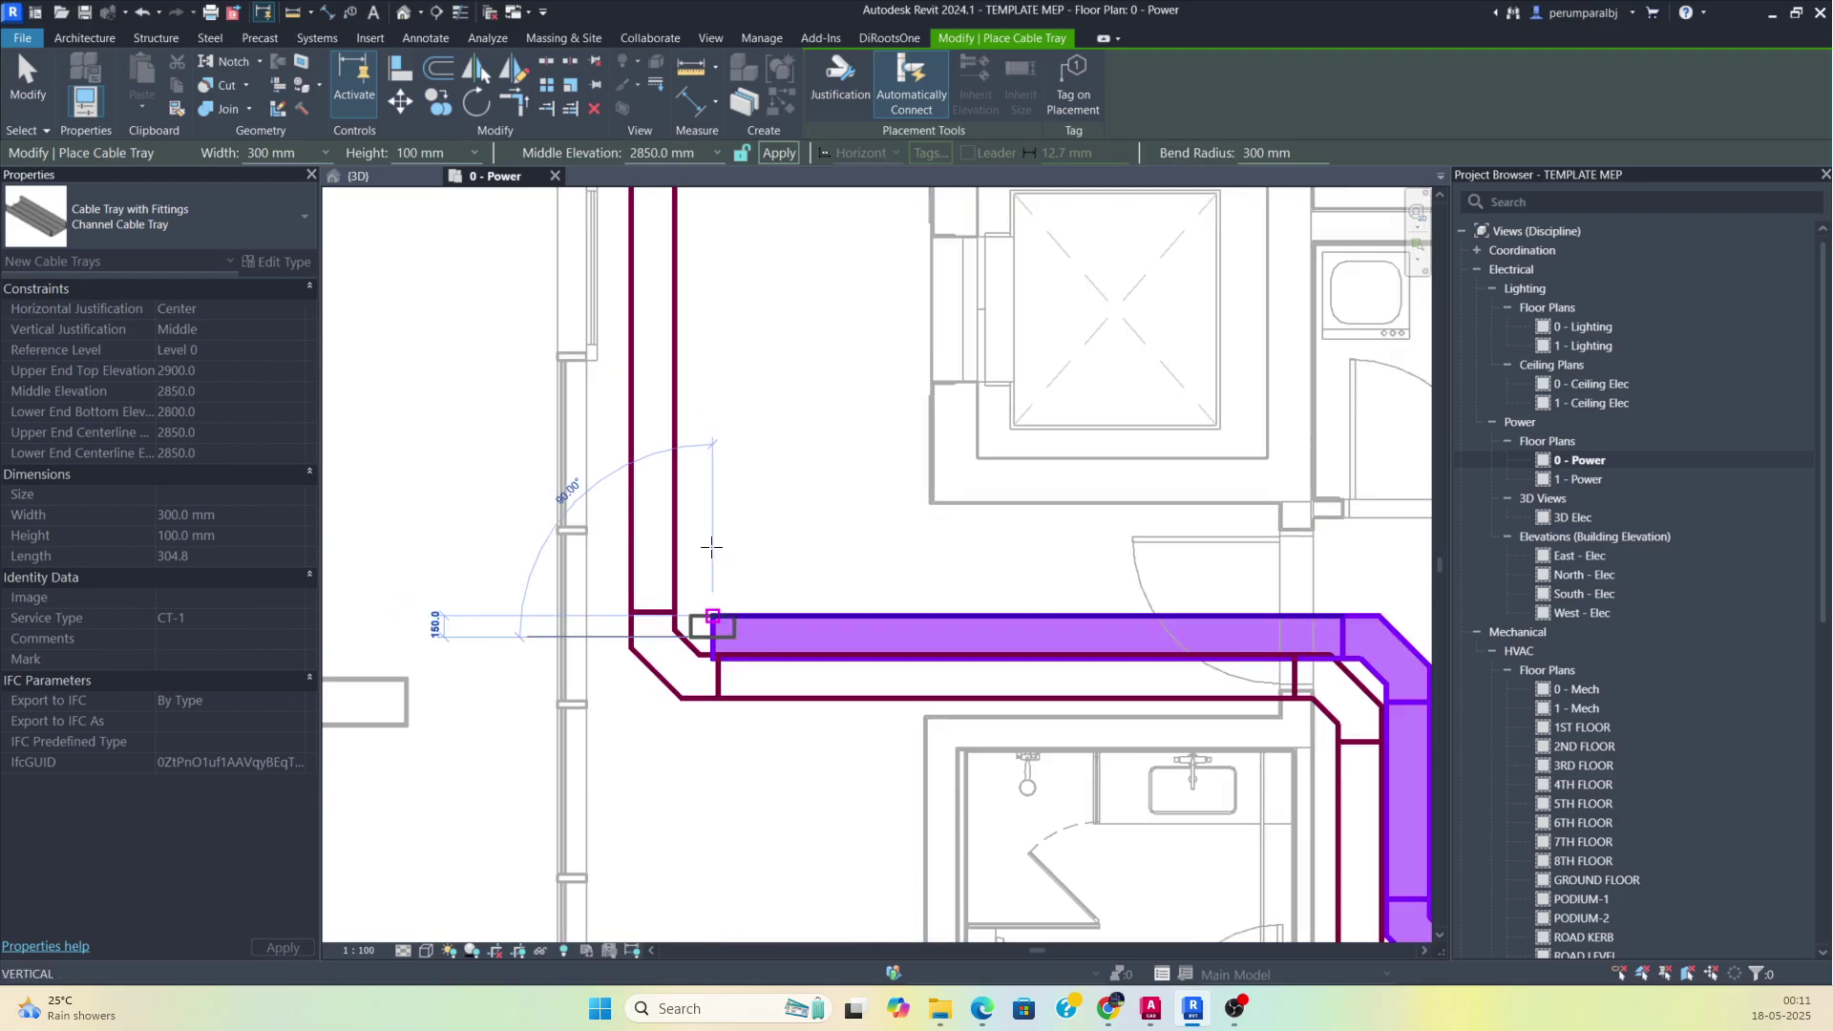
Run the CT-1 tray up the long corridor beside the CT-2 tray, ending level with the room above the stairs.
{"action": "middle_click_drag", "start_coordinate": [734, 390], "coordinate": [711, 850]}
{"action": "scroll", "coordinate": [671, 525], "scroll_direction": "down", "scroll_amount": 1}
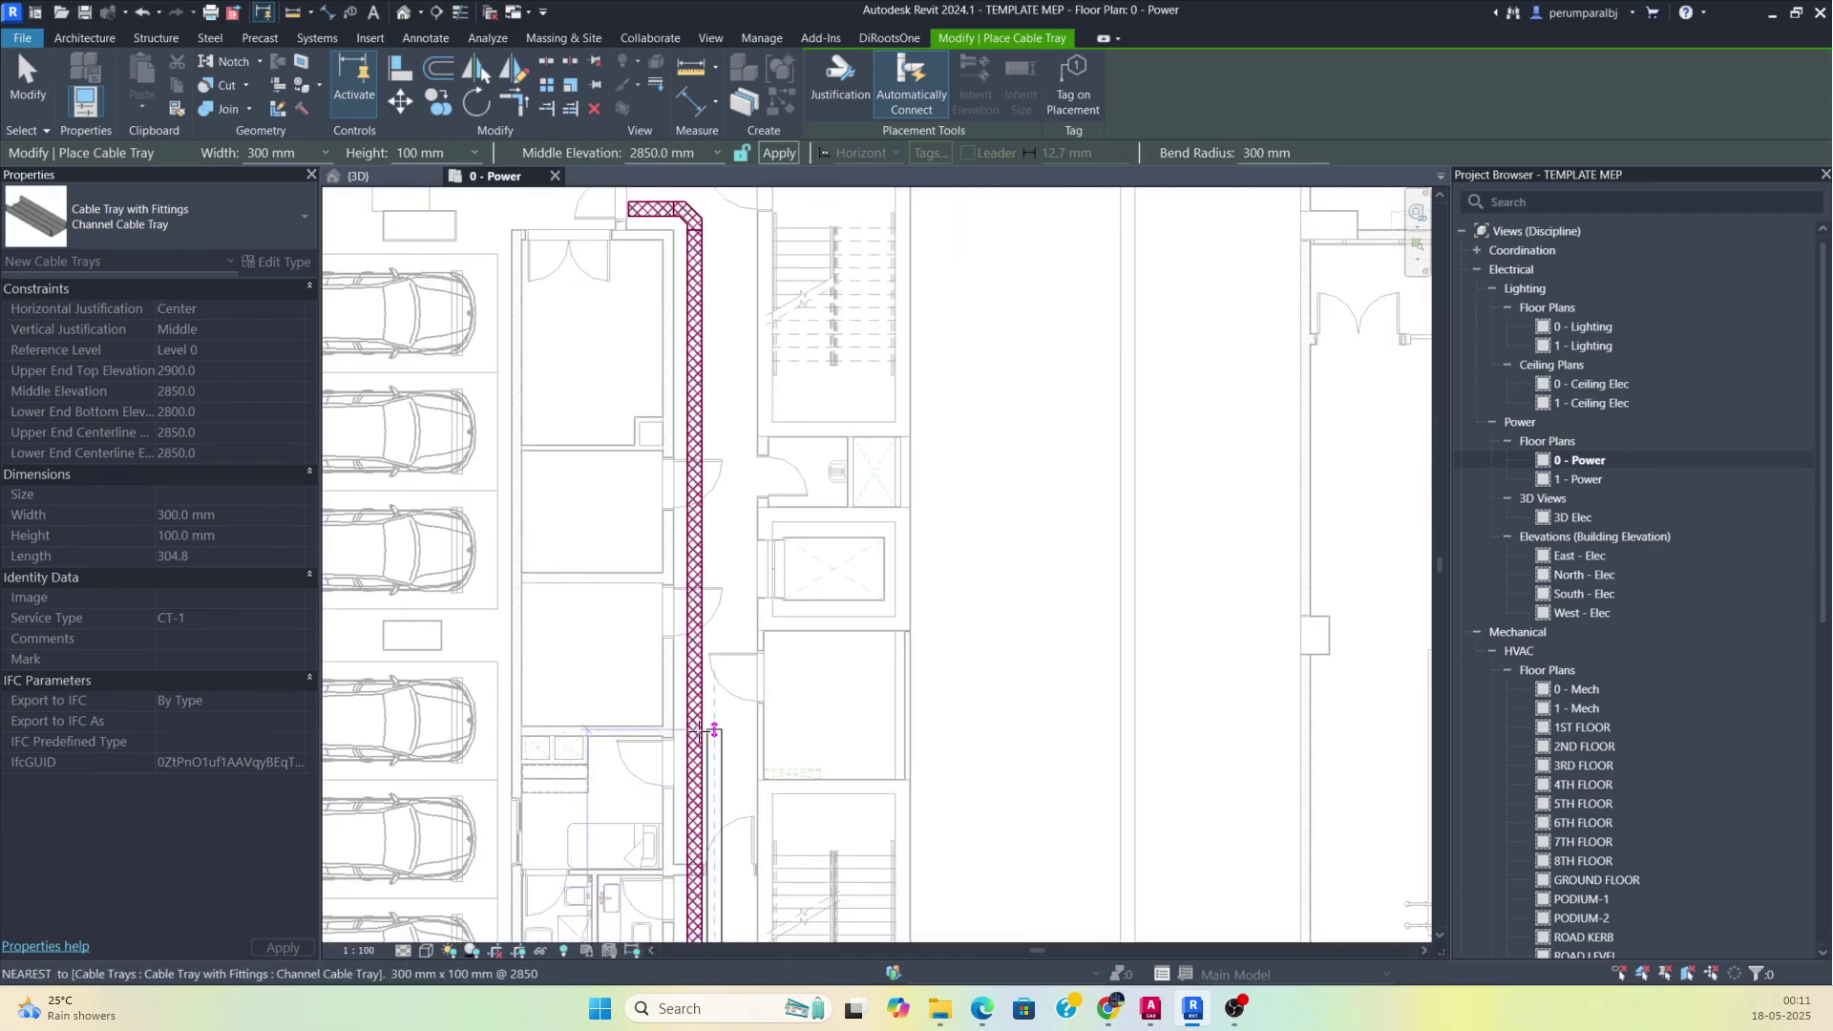
{"action": "scroll", "coordinate": [704, 756], "scroll_direction": "up", "scroll_amount": 3}
{"action": "scroll", "coordinate": [703, 757], "scroll_direction": "up", "scroll_amount": 1}
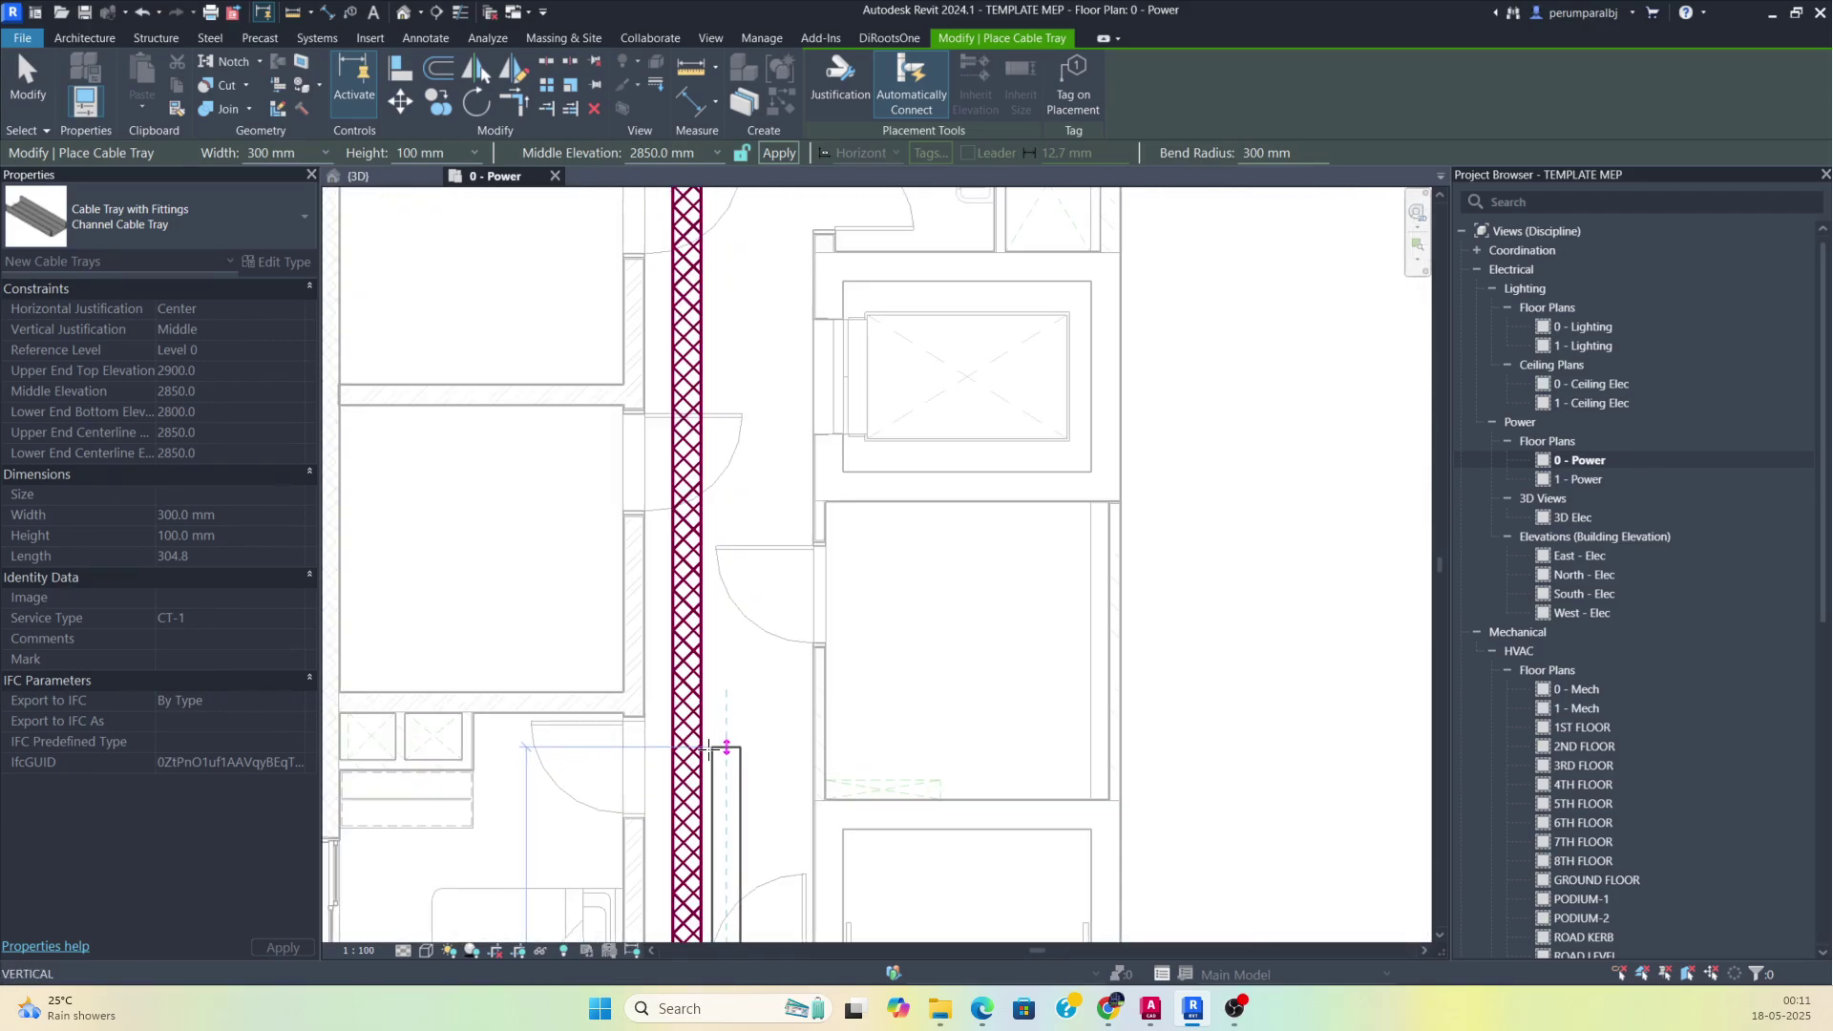
{"action": "left_click", "coordinate": [728, 702]}
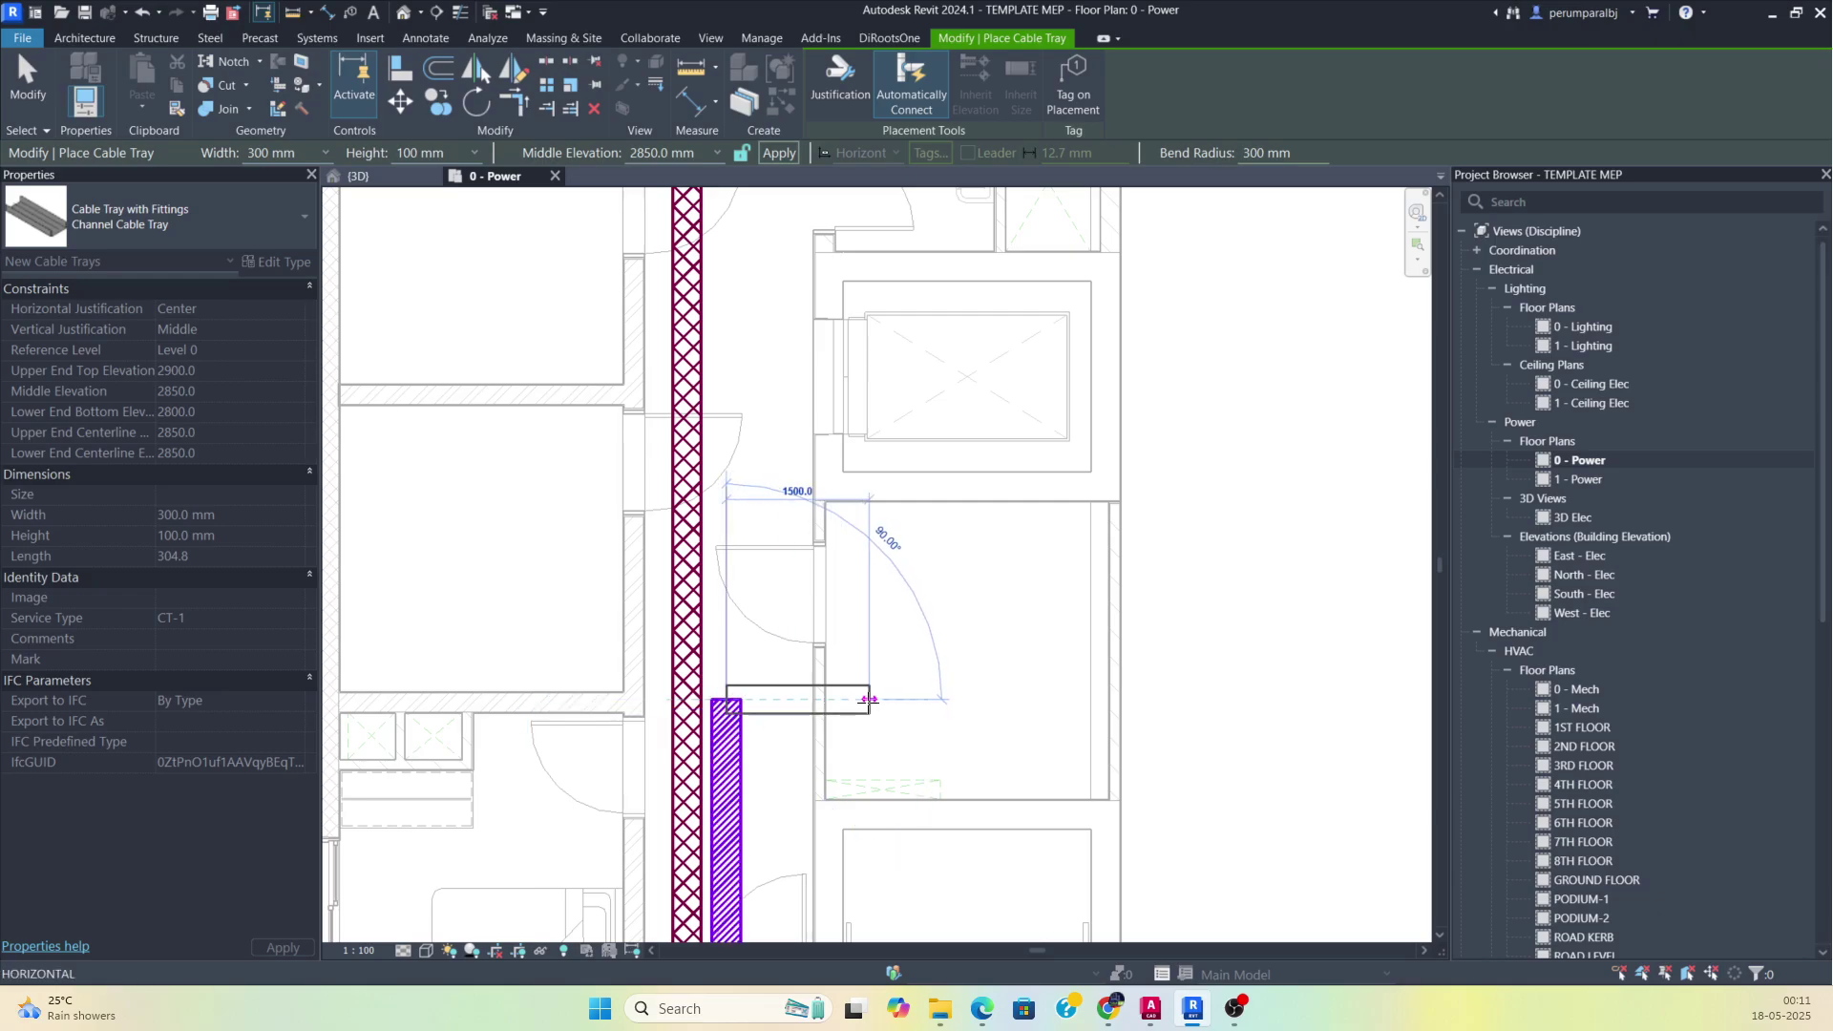
Turn the CT-1 tray about 1500 mm into the room above the stairs and finish it with a short downward segment.
{"action": "left_click", "coordinate": [869, 700]}
{"action": "scroll", "coordinate": [867, 770], "scroll_direction": "up", "scroll_amount": 4}
{"action": "left_click", "coordinate": [866, 781]}
{"action": "scroll", "coordinate": [831, 659], "scroll_direction": "down", "scroll_amount": 5}
{"action": "key", "text": "Escape"}
{"action": "key", "text": "Escape"}
Nudge the horizontal CT-1 segment at the lobby doorway slightly up, away from the CT-2 tray.
{"action": "scroll", "coordinate": [933, 544], "scroll_direction": "up", "scroll_amount": 3}
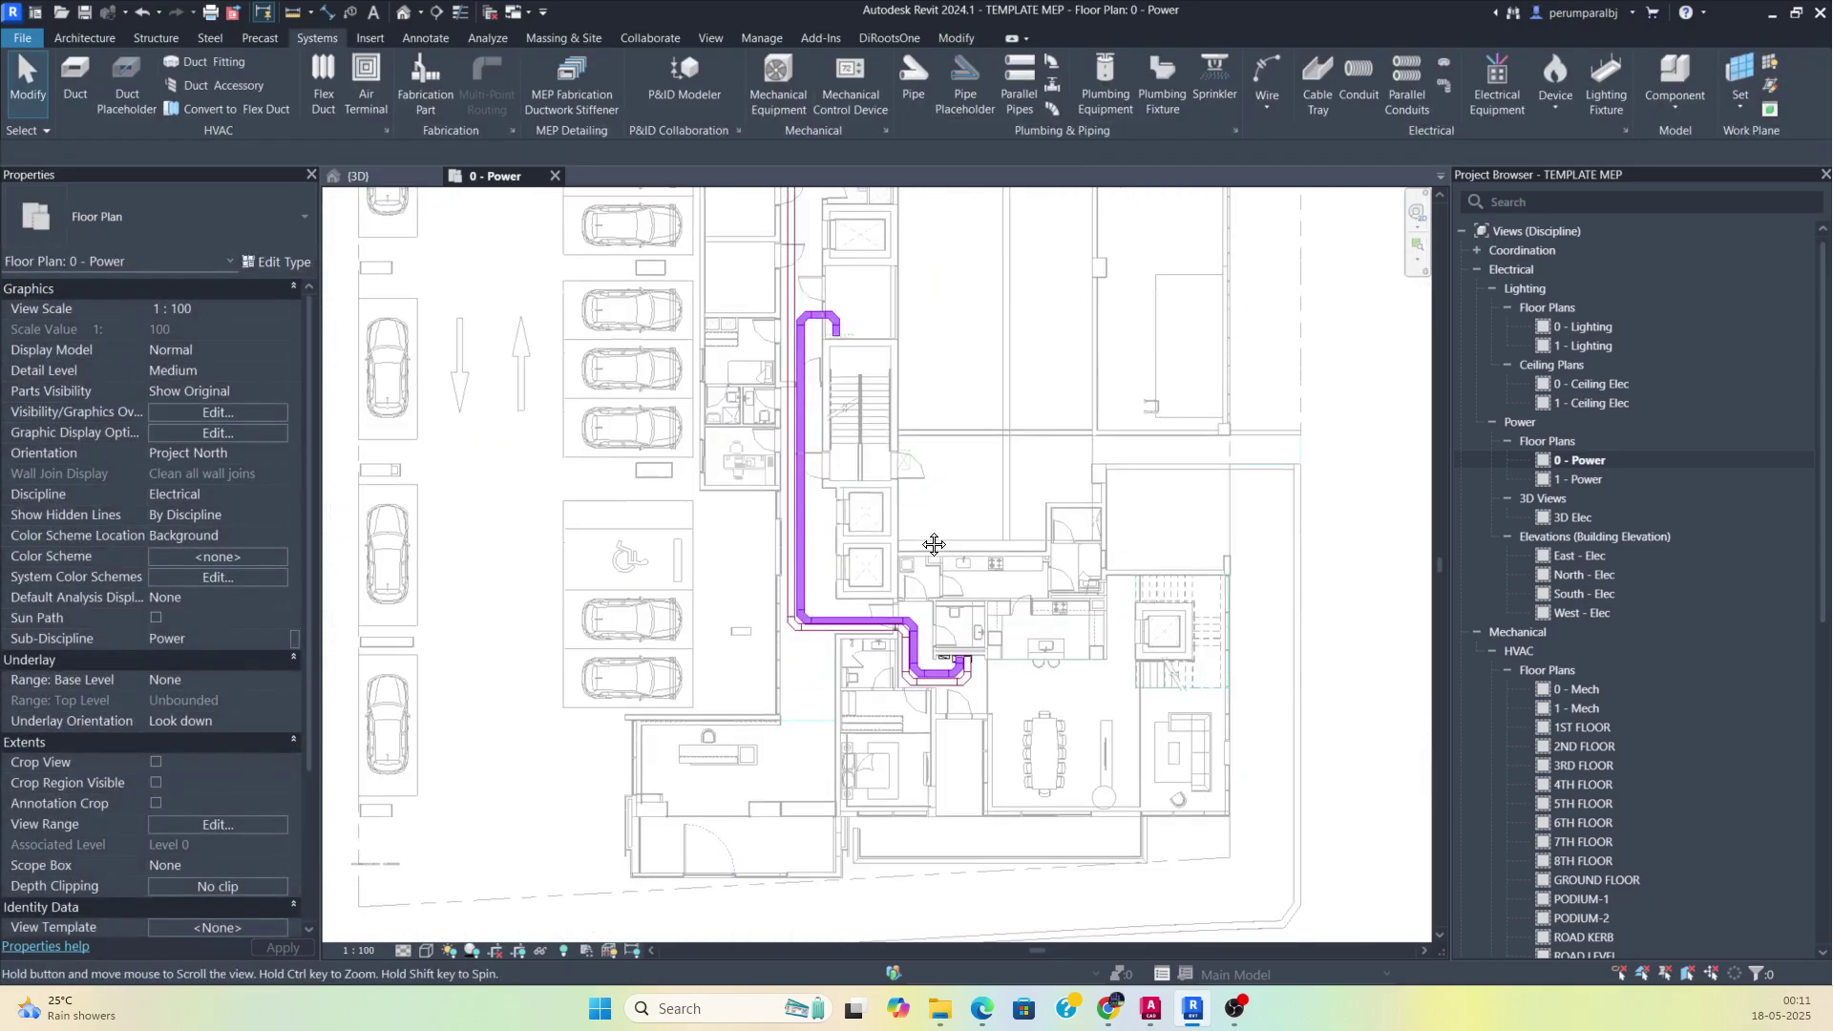
{"action": "scroll", "coordinate": [875, 608], "scroll_direction": "up", "scroll_amount": 3}
{"action": "left_click", "coordinate": [855, 646]}
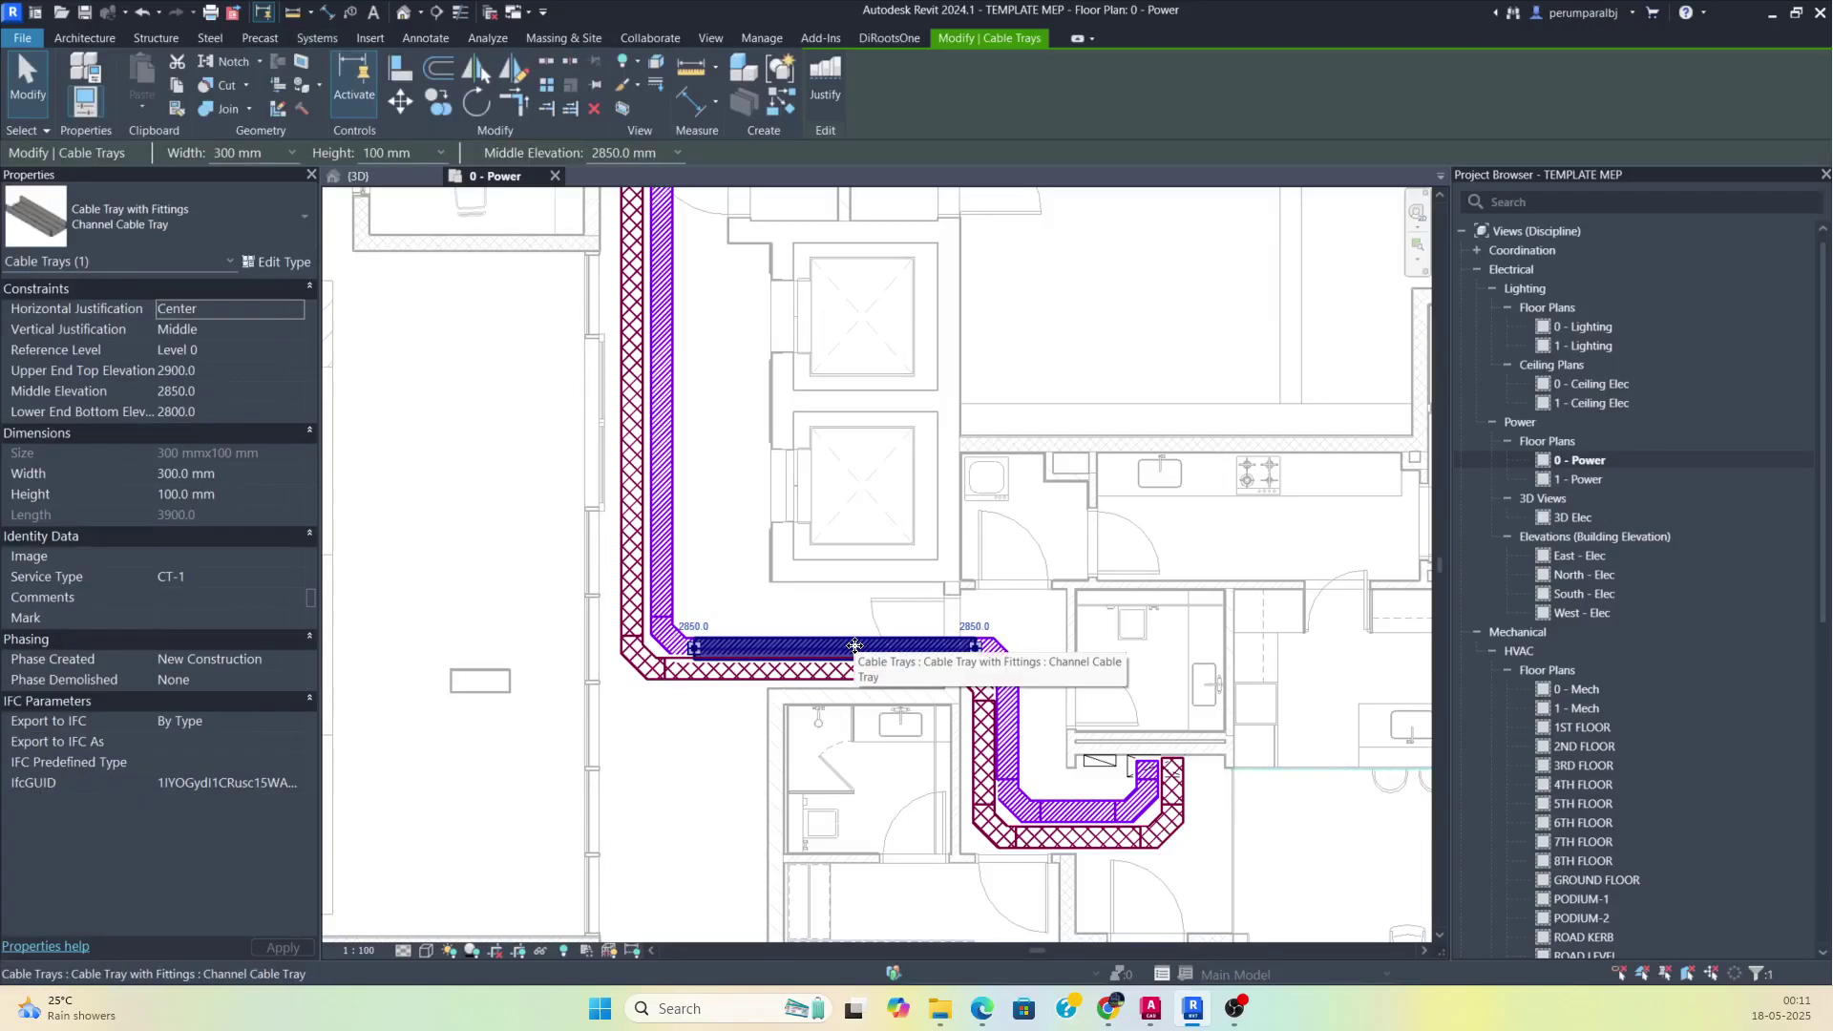
{"action": "key", "text": "Up"}
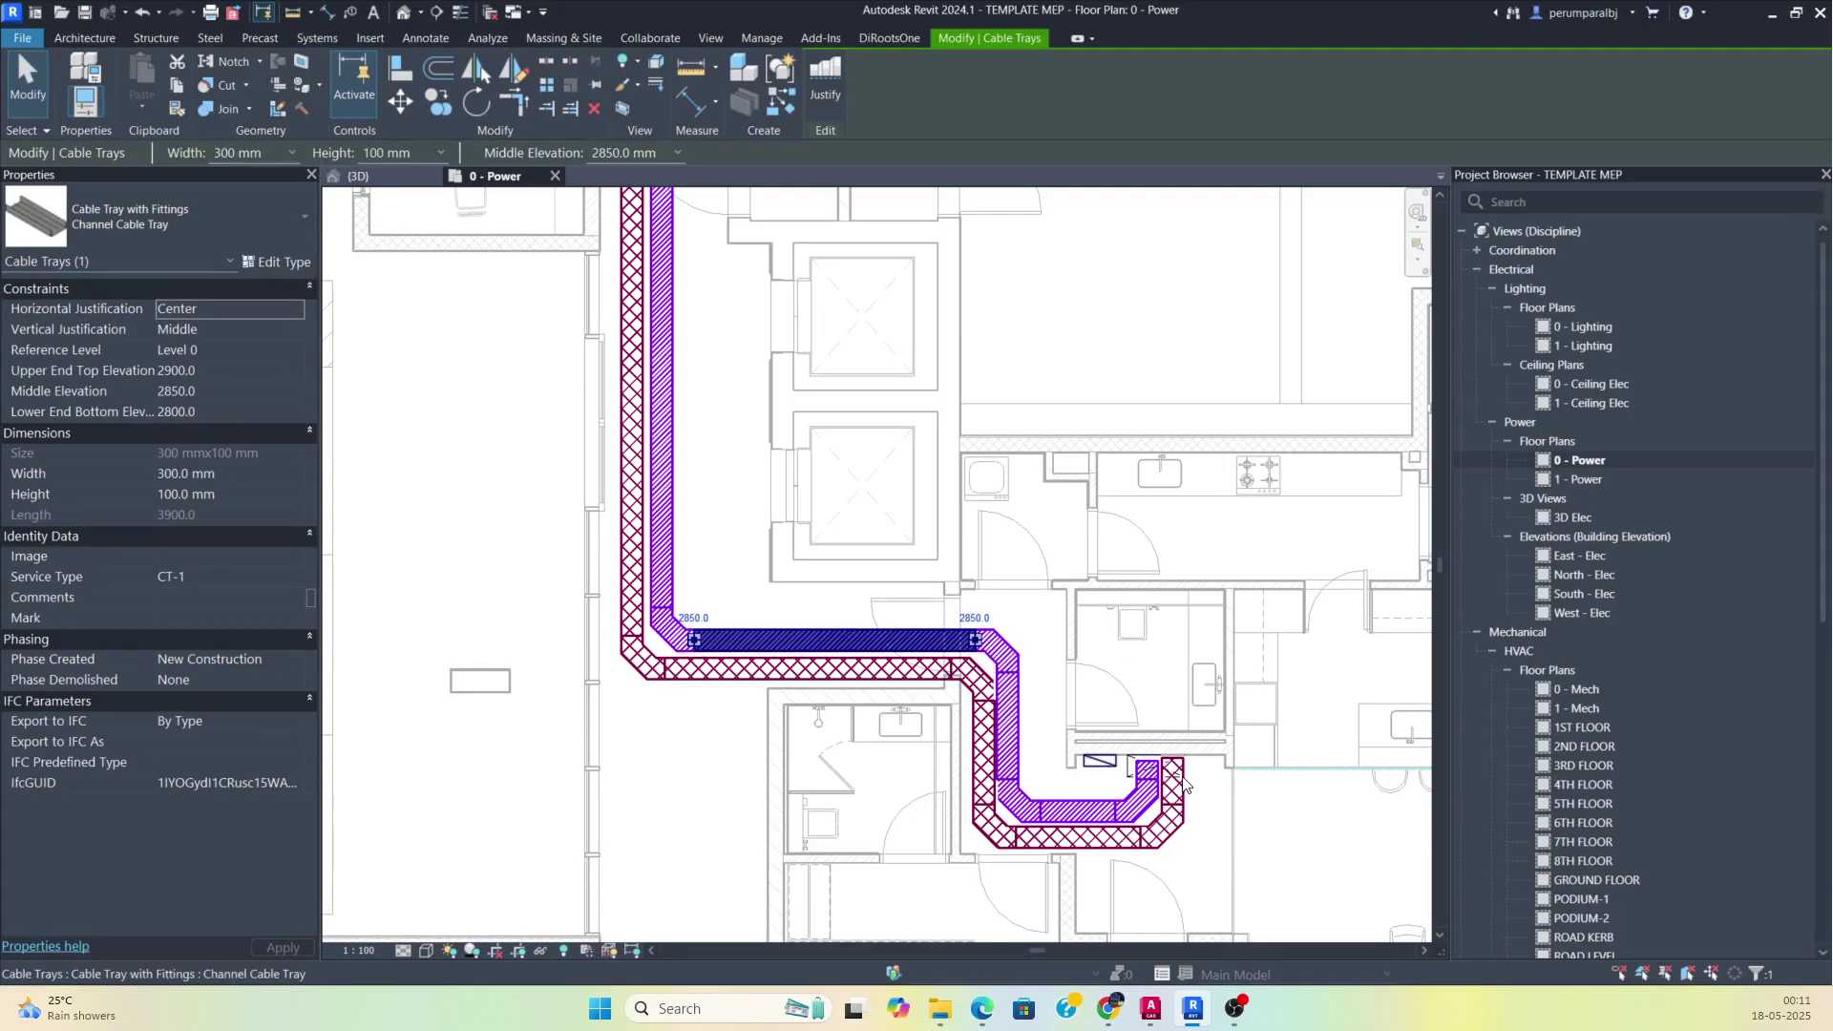
{"action": "scroll", "coordinate": [1193, 802], "scroll_direction": "up", "scroll_amount": 2}
{"action": "key", "text": "Escape"}
Move the short vertical CT-1 segment beside the bathroom slightly to the right, away from the CT-2 tray.
{"action": "left_click", "coordinate": [962, 719]}
{"action": "key", "text": "Right"}
{"action": "key", "text": "Right"}
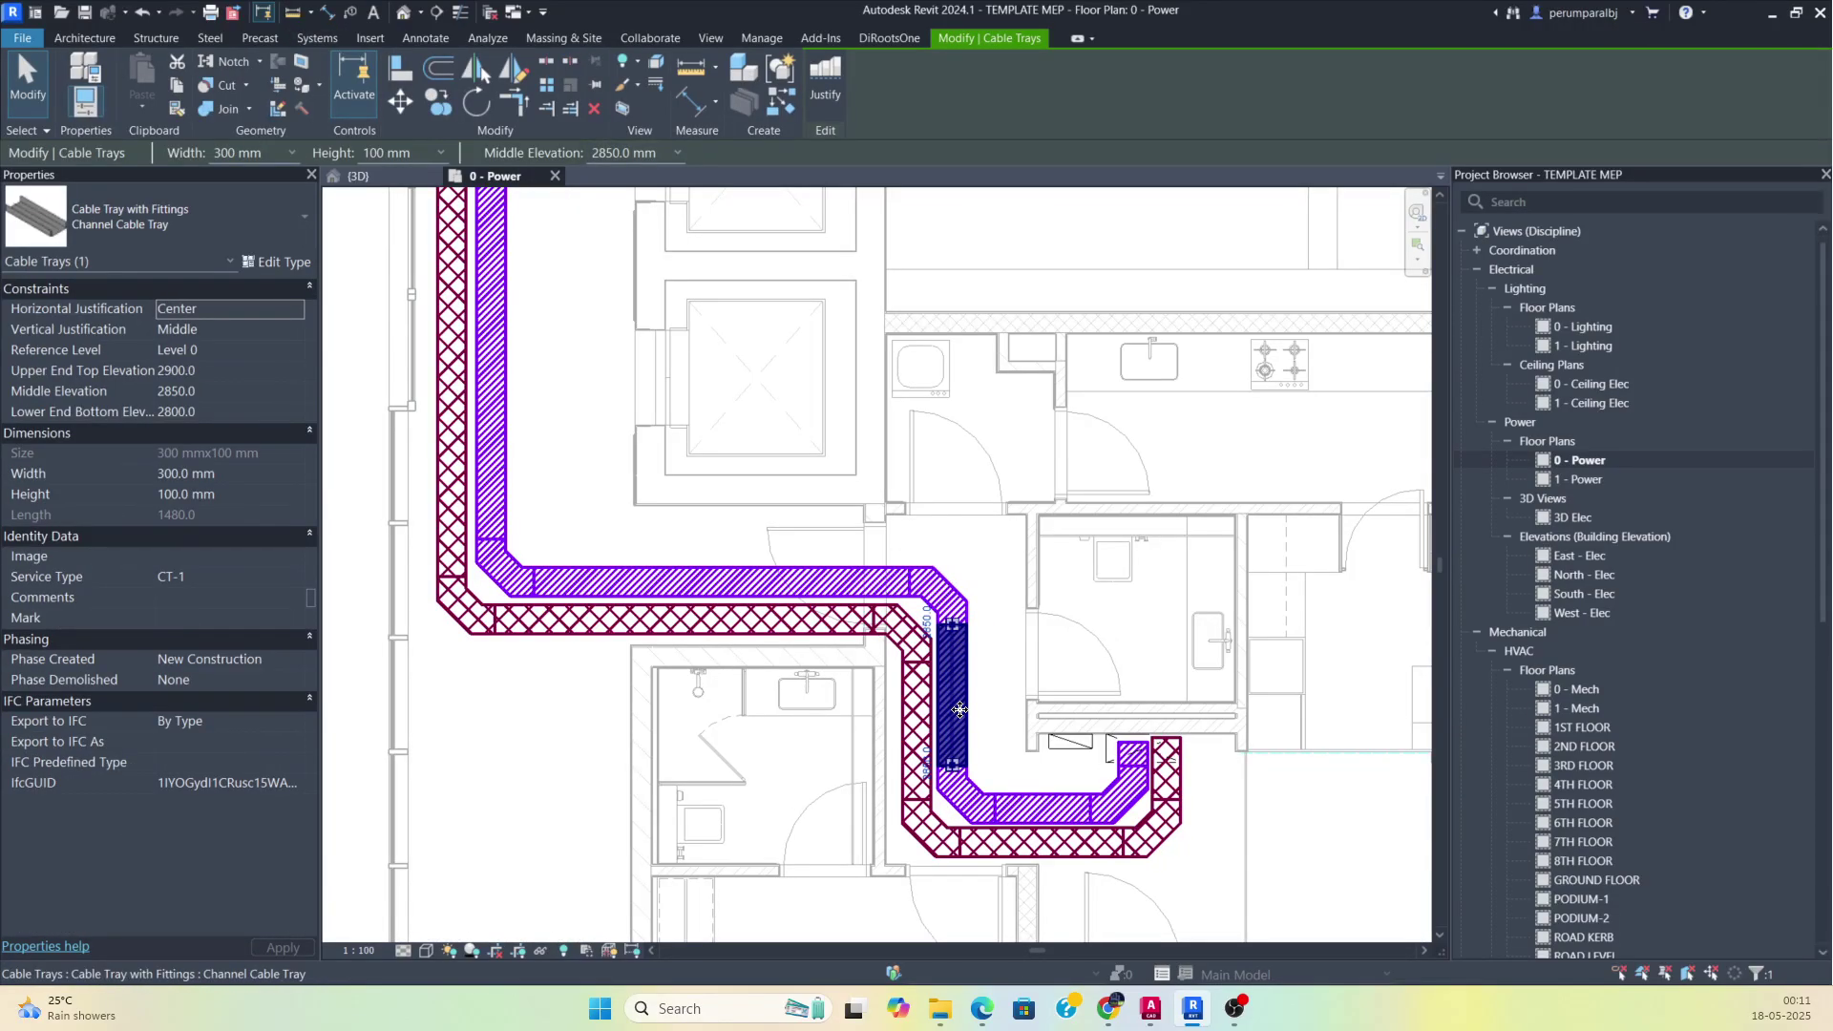
{"action": "key", "text": "Escape"}
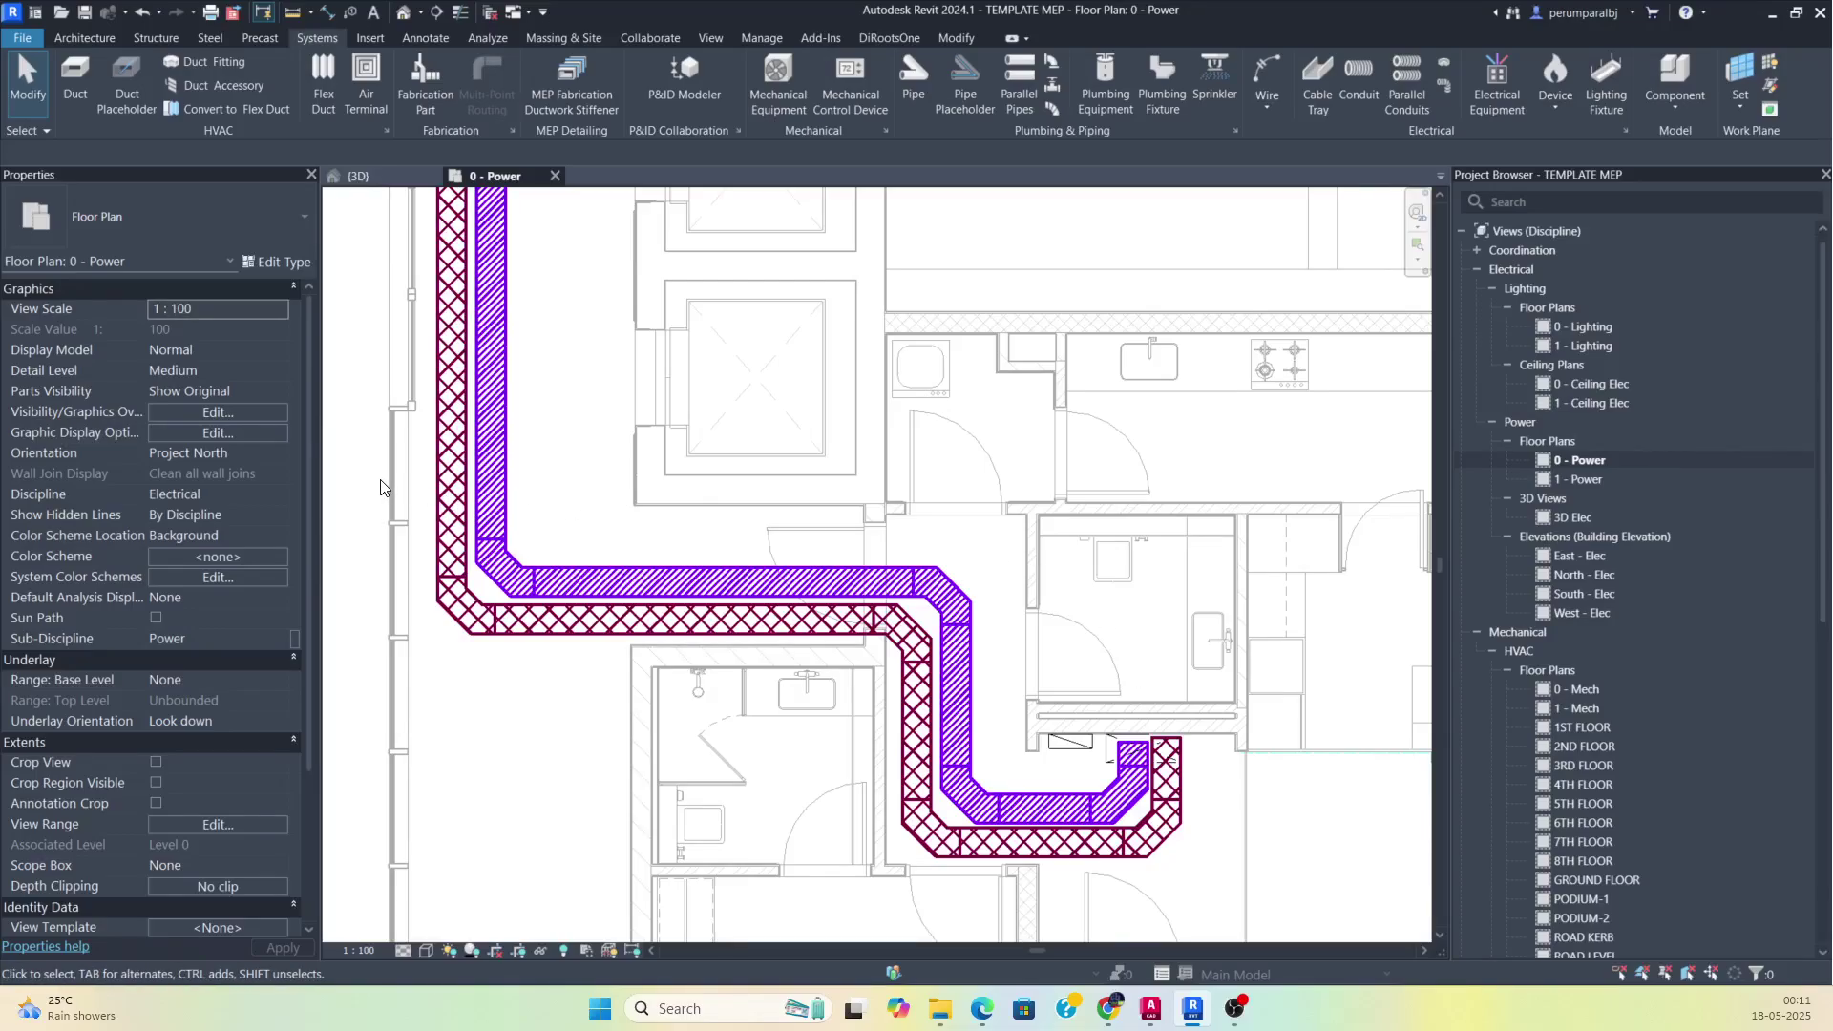
Create a 3D section box around the tray segments near the panels and lobby and view them from the side.
{"action": "left_click_drag", "start_coordinate": [766, 686], "coordinate": [1238, 904]}
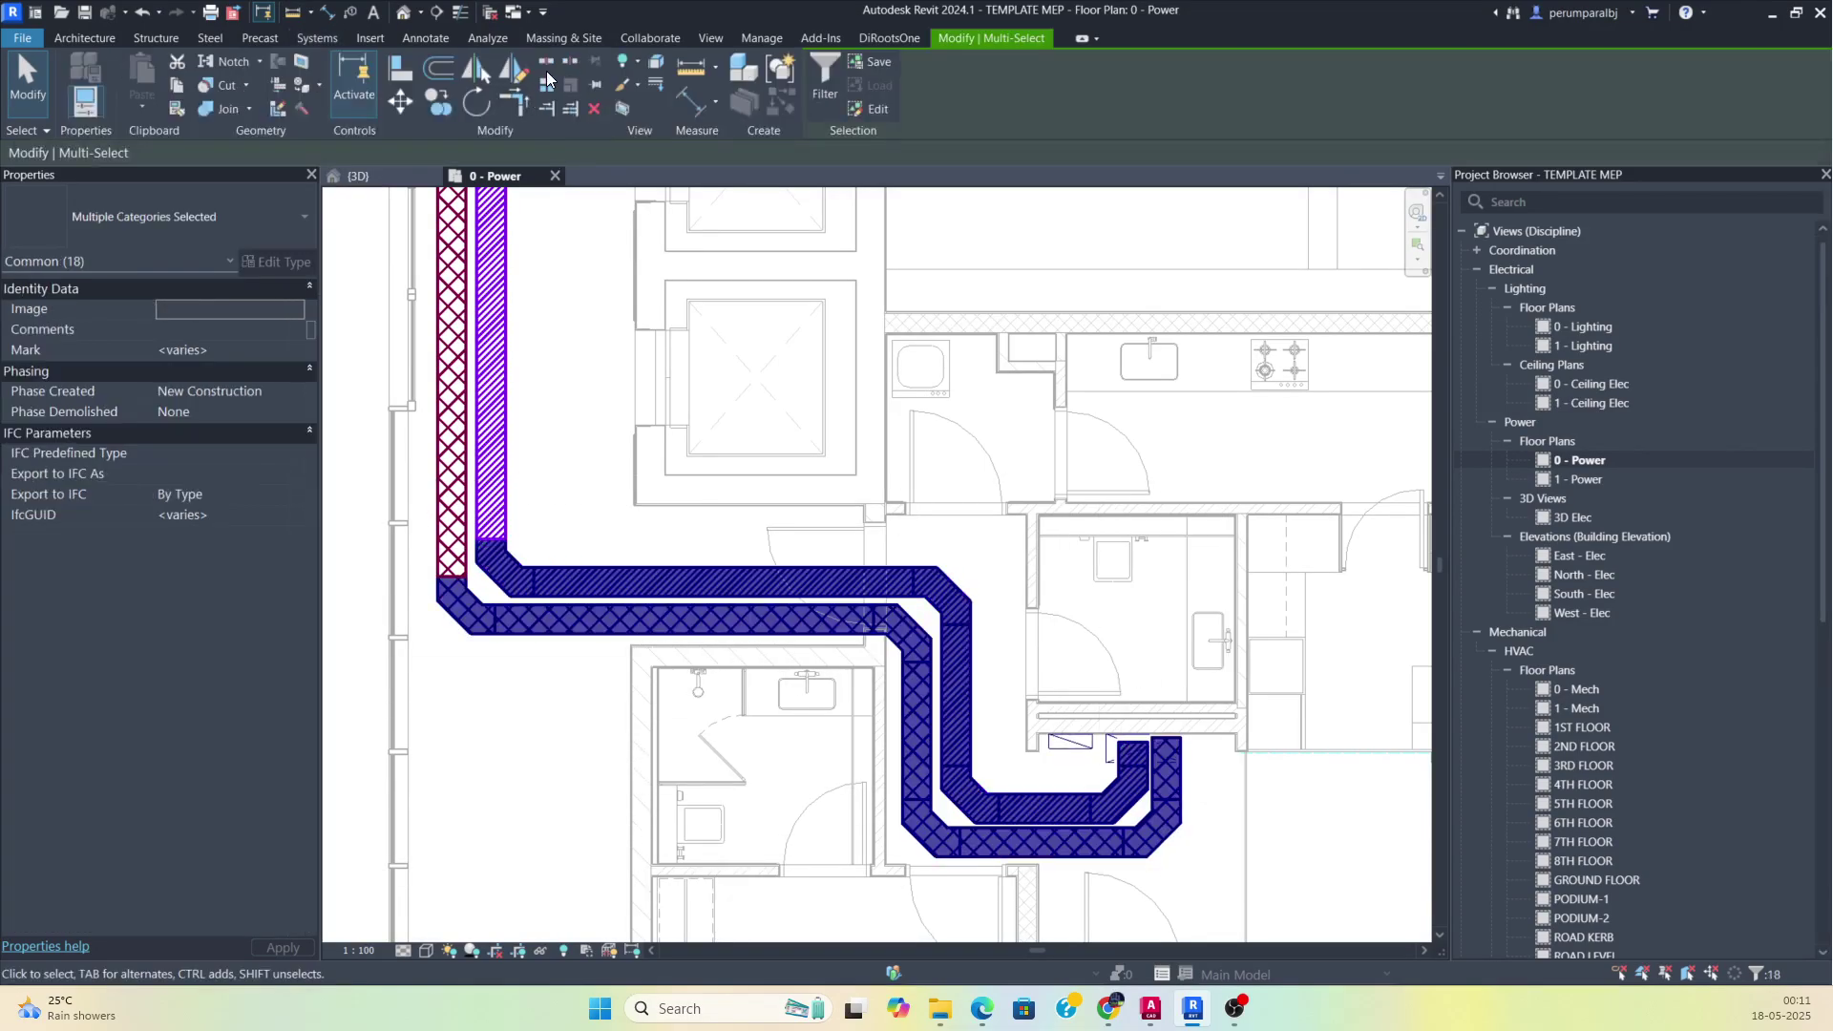
{"action": "left_click", "coordinate": [628, 112]}
{"action": "scroll", "coordinate": [945, 707], "scroll_direction": "up", "scroll_amount": 3}
{"action": "middle_click_drag", "start_coordinate": [954, 716], "coordinate": [866, 602]}
{"action": "key", "text": "Escape"}
{"action": "scroll", "coordinate": [718, 447], "scroll_direction": "up", "scroll_amount": 2}
{"action": "middle_click_drag", "start_coordinate": [718, 447], "coordinate": [622, 456], "text": "shift"}
{"action": "scroll", "coordinate": [623, 457], "scroll_direction": "up", "scroll_amount": 5}
{"action": "scroll", "coordinate": [682, 470], "scroll_direction": "down", "scroll_amount": 5}
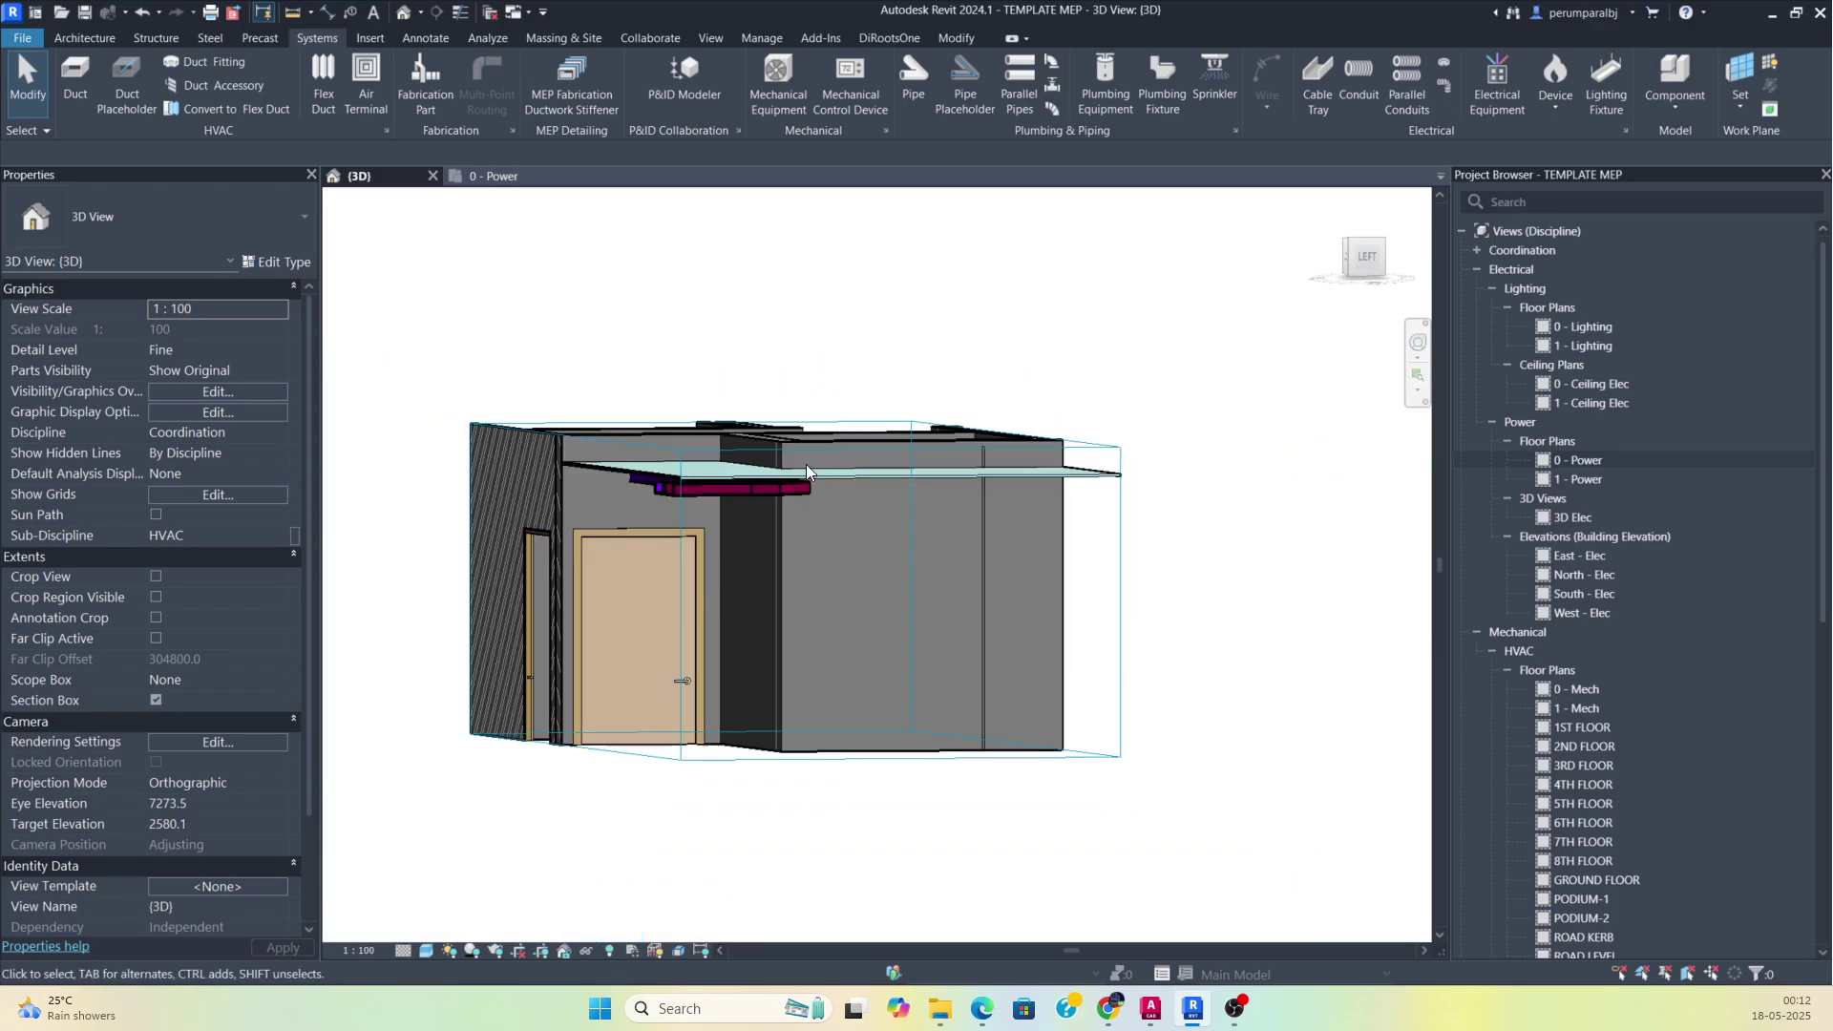
Raise the upper face of the section box to include the structure above the false ceiling.
{"action": "left_click", "coordinate": [800, 435]}
{"action": "left_click_drag", "start_coordinate": [798, 434], "coordinate": [812, 252]}
{"action": "scroll", "coordinate": [692, 495], "scroll_direction": "up", "scroll_amount": 2}
{"action": "mouse_move", "coordinate": [691, 526]}
{"action": "middle_mouse_down", "text": "shift"}
{"action": "mouse_move", "coordinate": [728, 524]}
{"action": "mouse_move", "coordinate": [679, 467]}
{"action": "mouse_move", "coordinate": [772, 488]}
{"action": "middle_mouse_up", "text": "shift"}
{"action": "scroll", "coordinate": [681, 467], "scroll_direction": "up", "scroll_amount": 1}
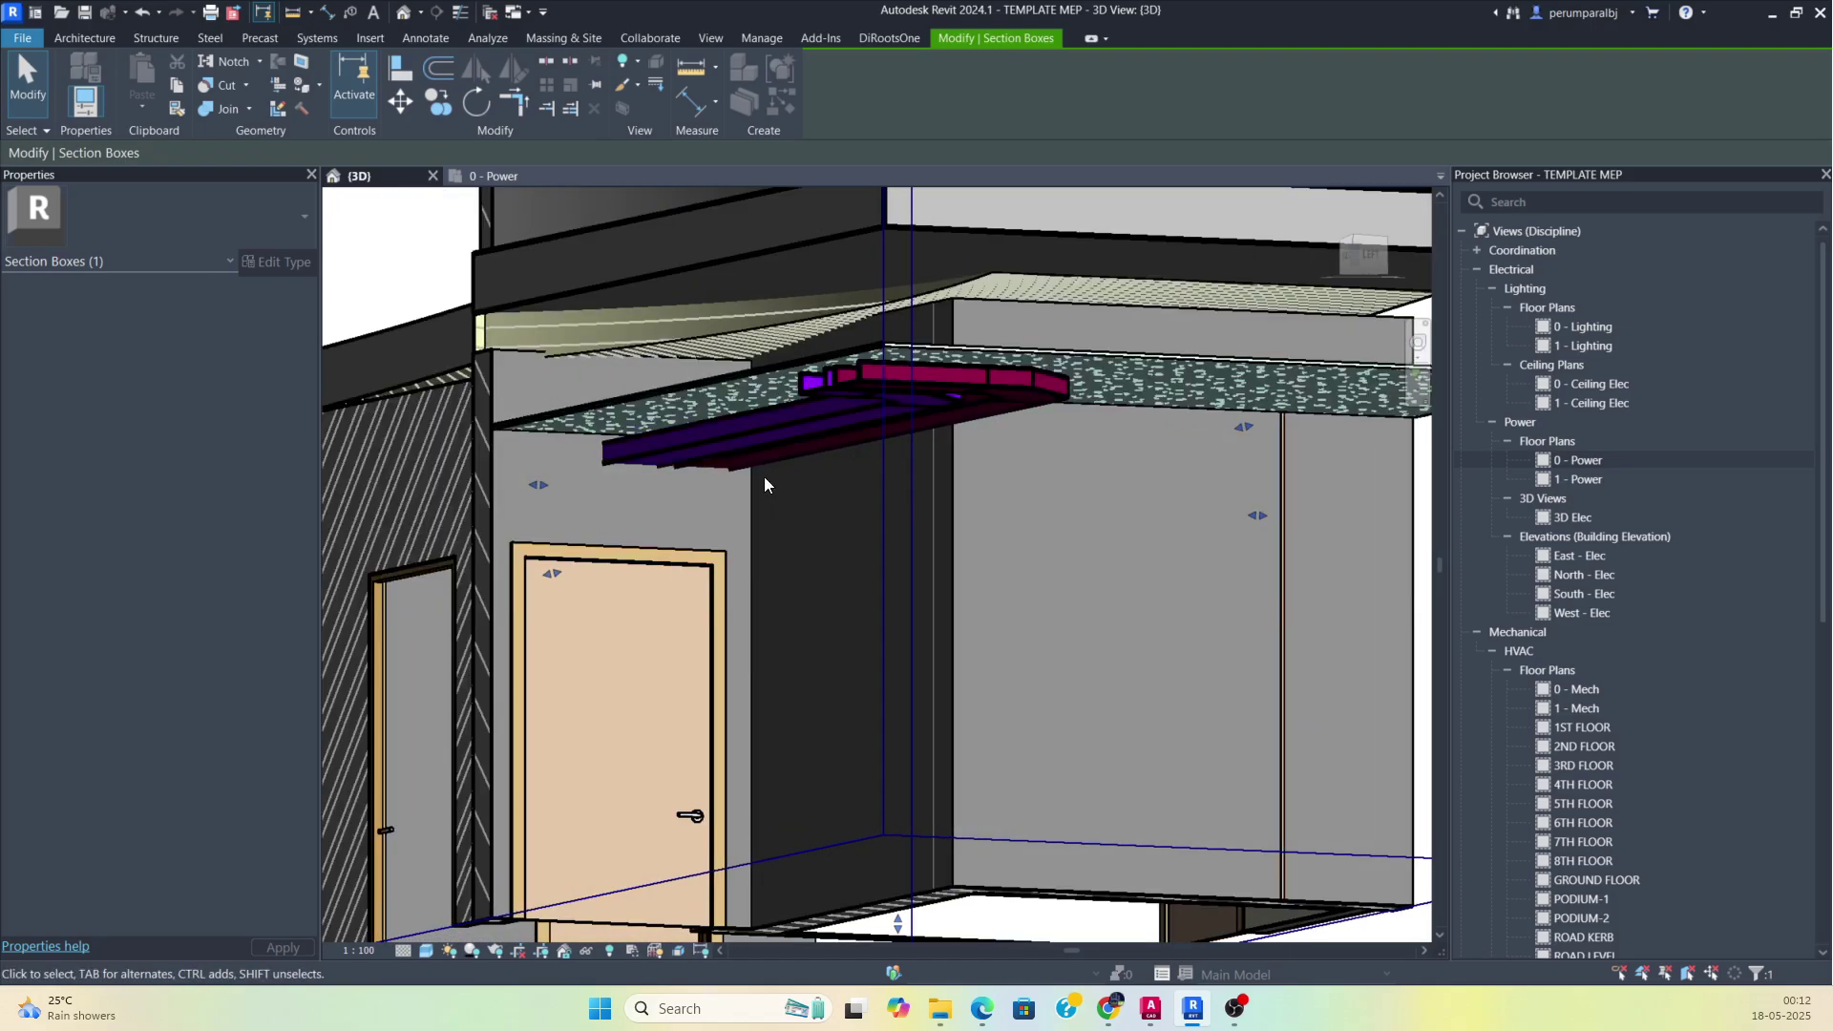
{"action": "key", "text": "Escape"}
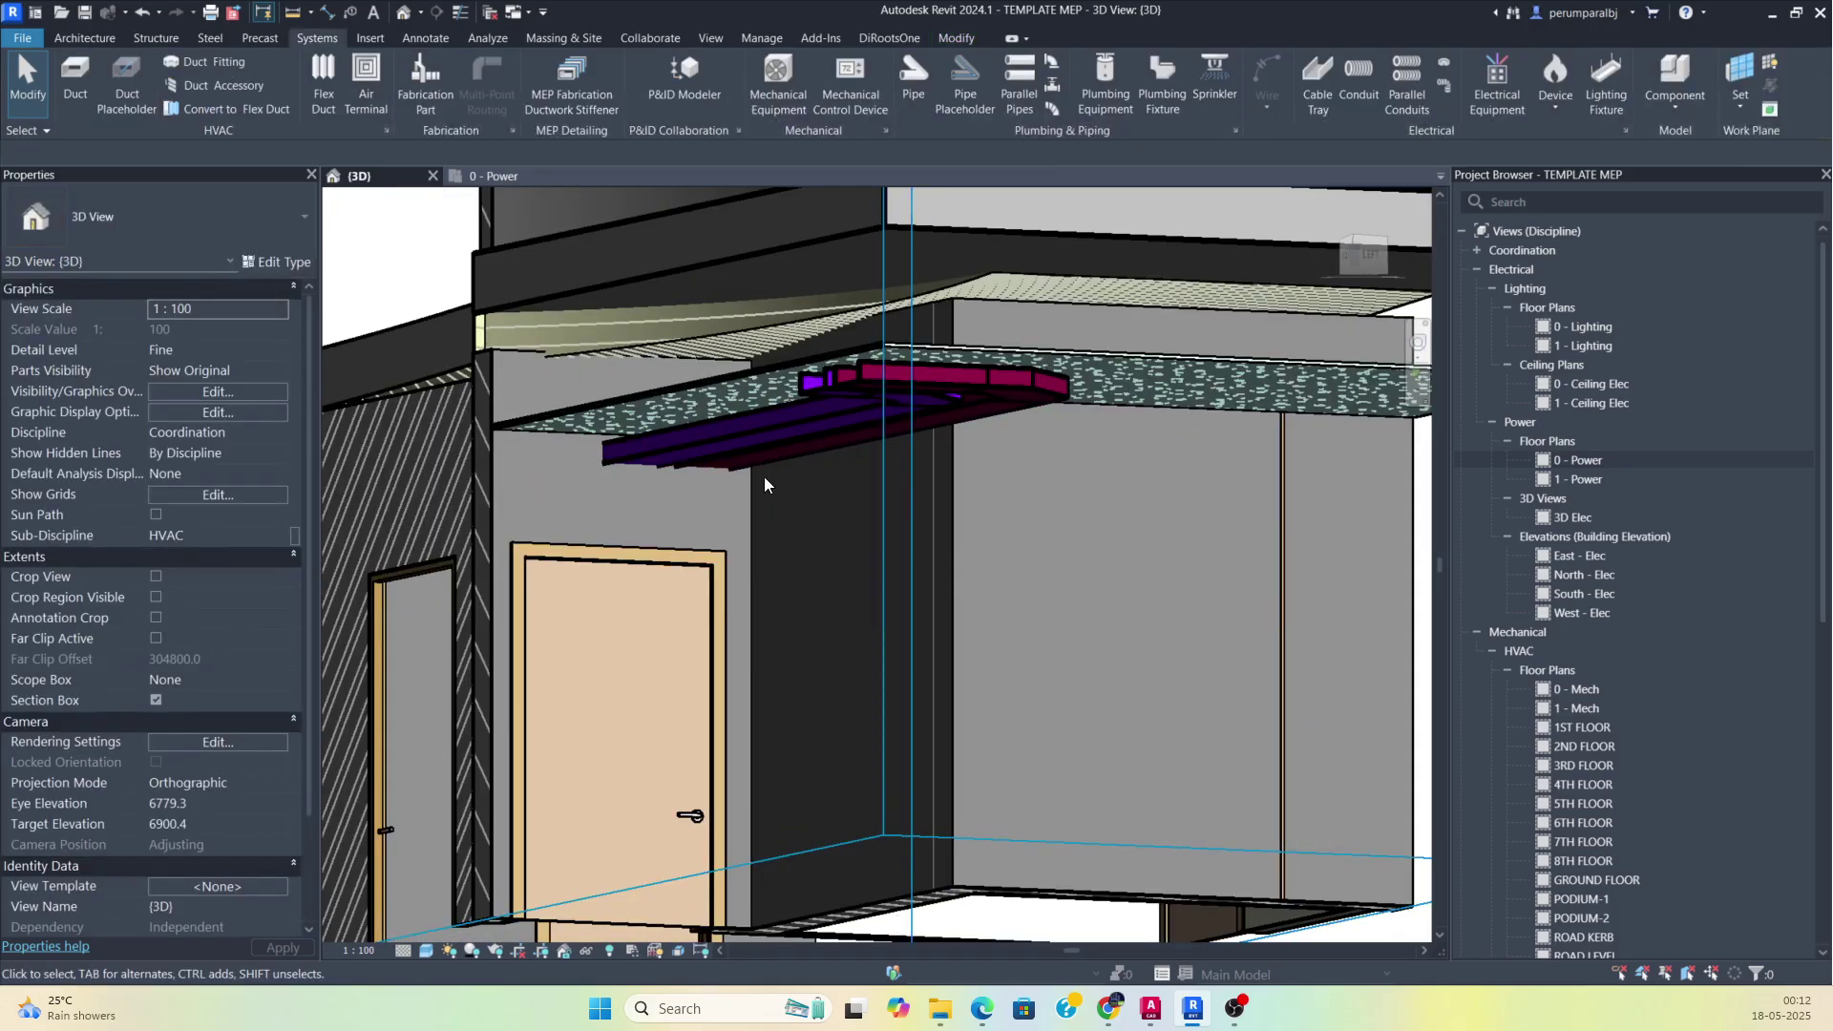
Set the middle elevation of both the CT-1 and CT-2 trays to 3250 mm.
{"action": "scroll", "coordinate": [764, 484], "scroll_direction": "down", "scroll_amount": 5}
{"action": "middle_click_drag", "start_coordinate": [720, 581], "coordinate": [794, 666], "text": "shift"}
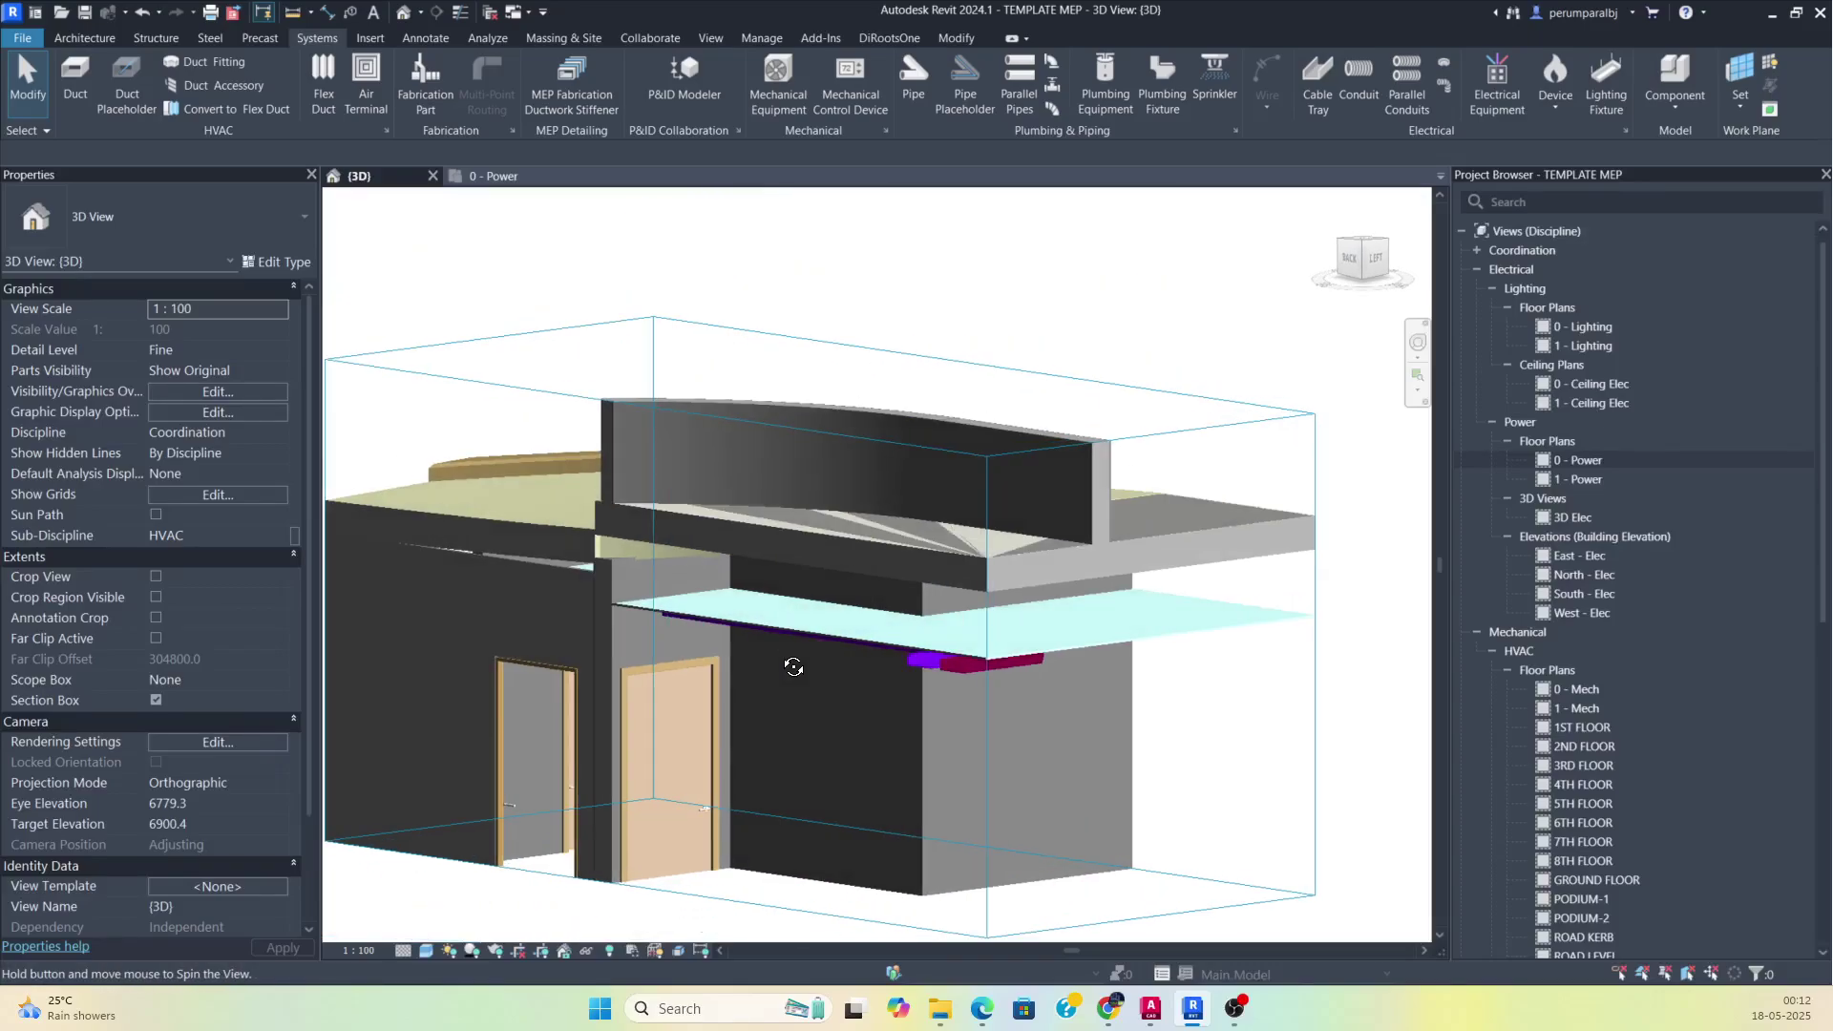
{"action": "scroll", "coordinate": [913, 684], "scroll_direction": "up", "scroll_amount": 4}
{"action": "left_click", "coordinate": [921, 659]}
{"action": "left_click", "coordinate": [1005, 668], "text": "ctrl"}
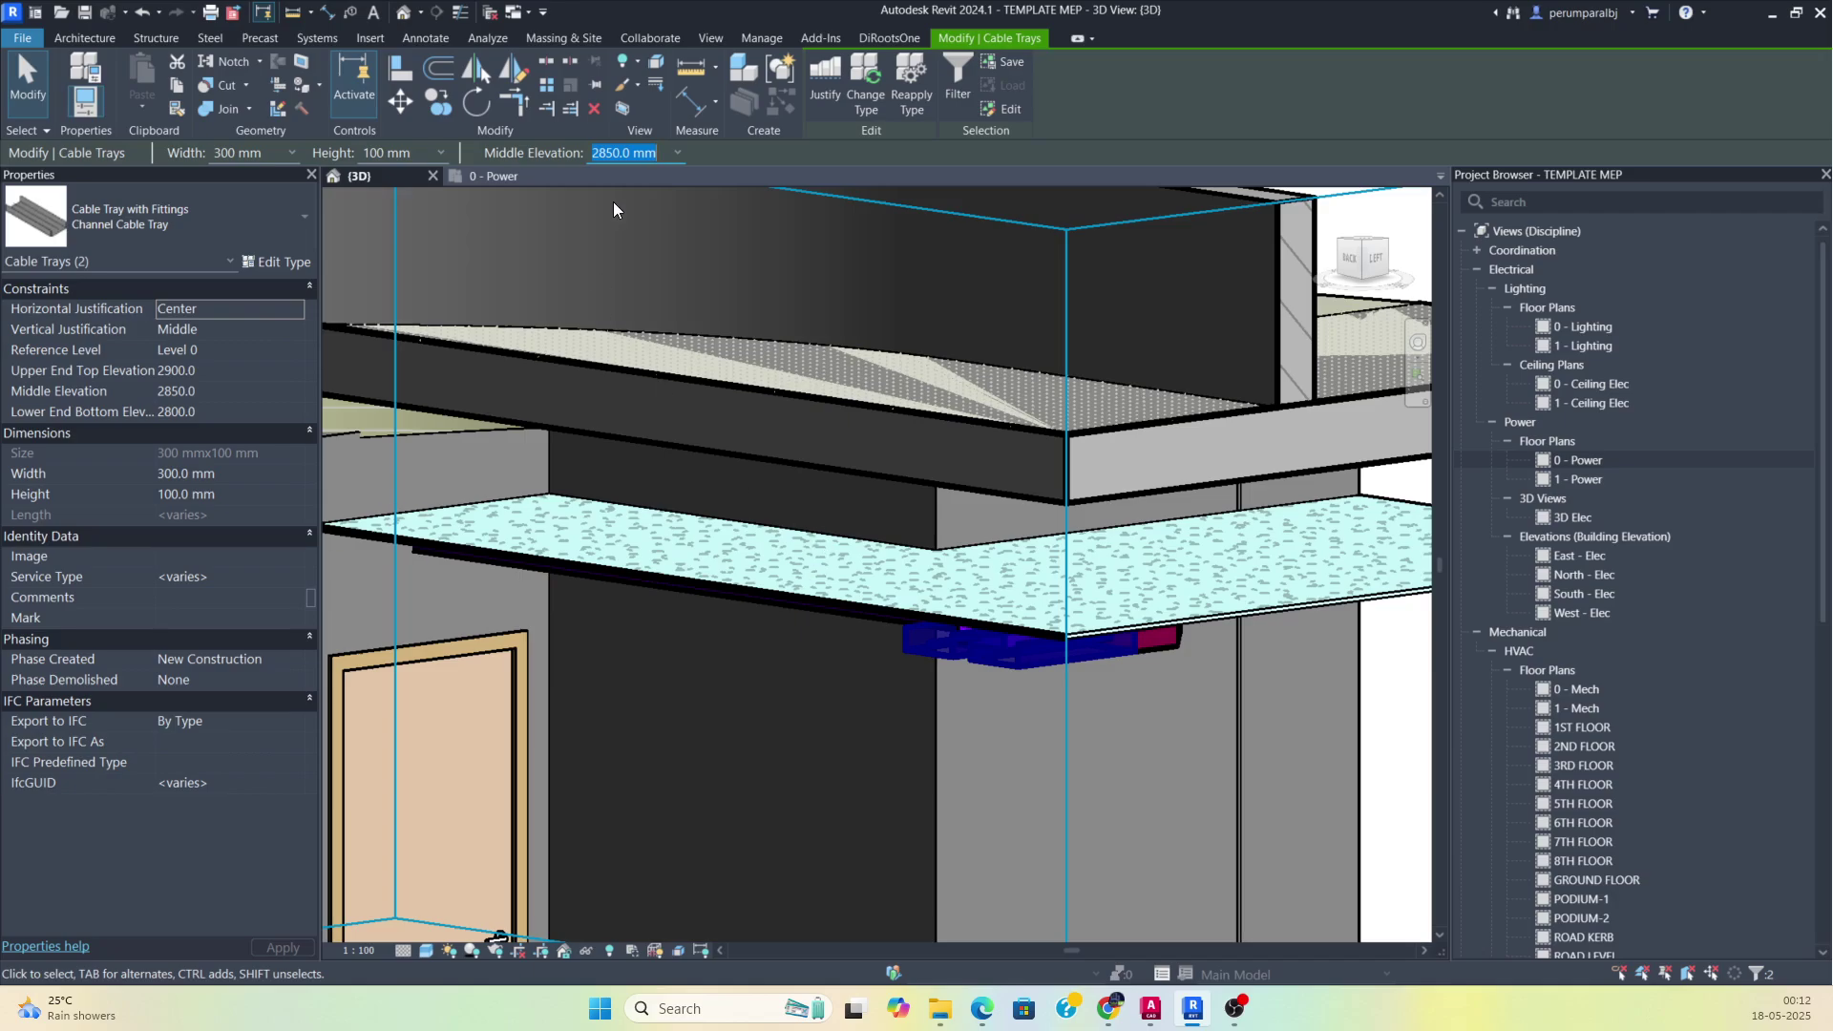
{"action": "type", "text": "325"}
{"action": "middle_click_drag", "start_coordinate": [980, 650], "coordinate": [1228, 647], "text": "shift"}
{"action": "middle_click_drag", "start_coordinate": [850, 748], "coordinate": [1095, 634], "text": "shift"}
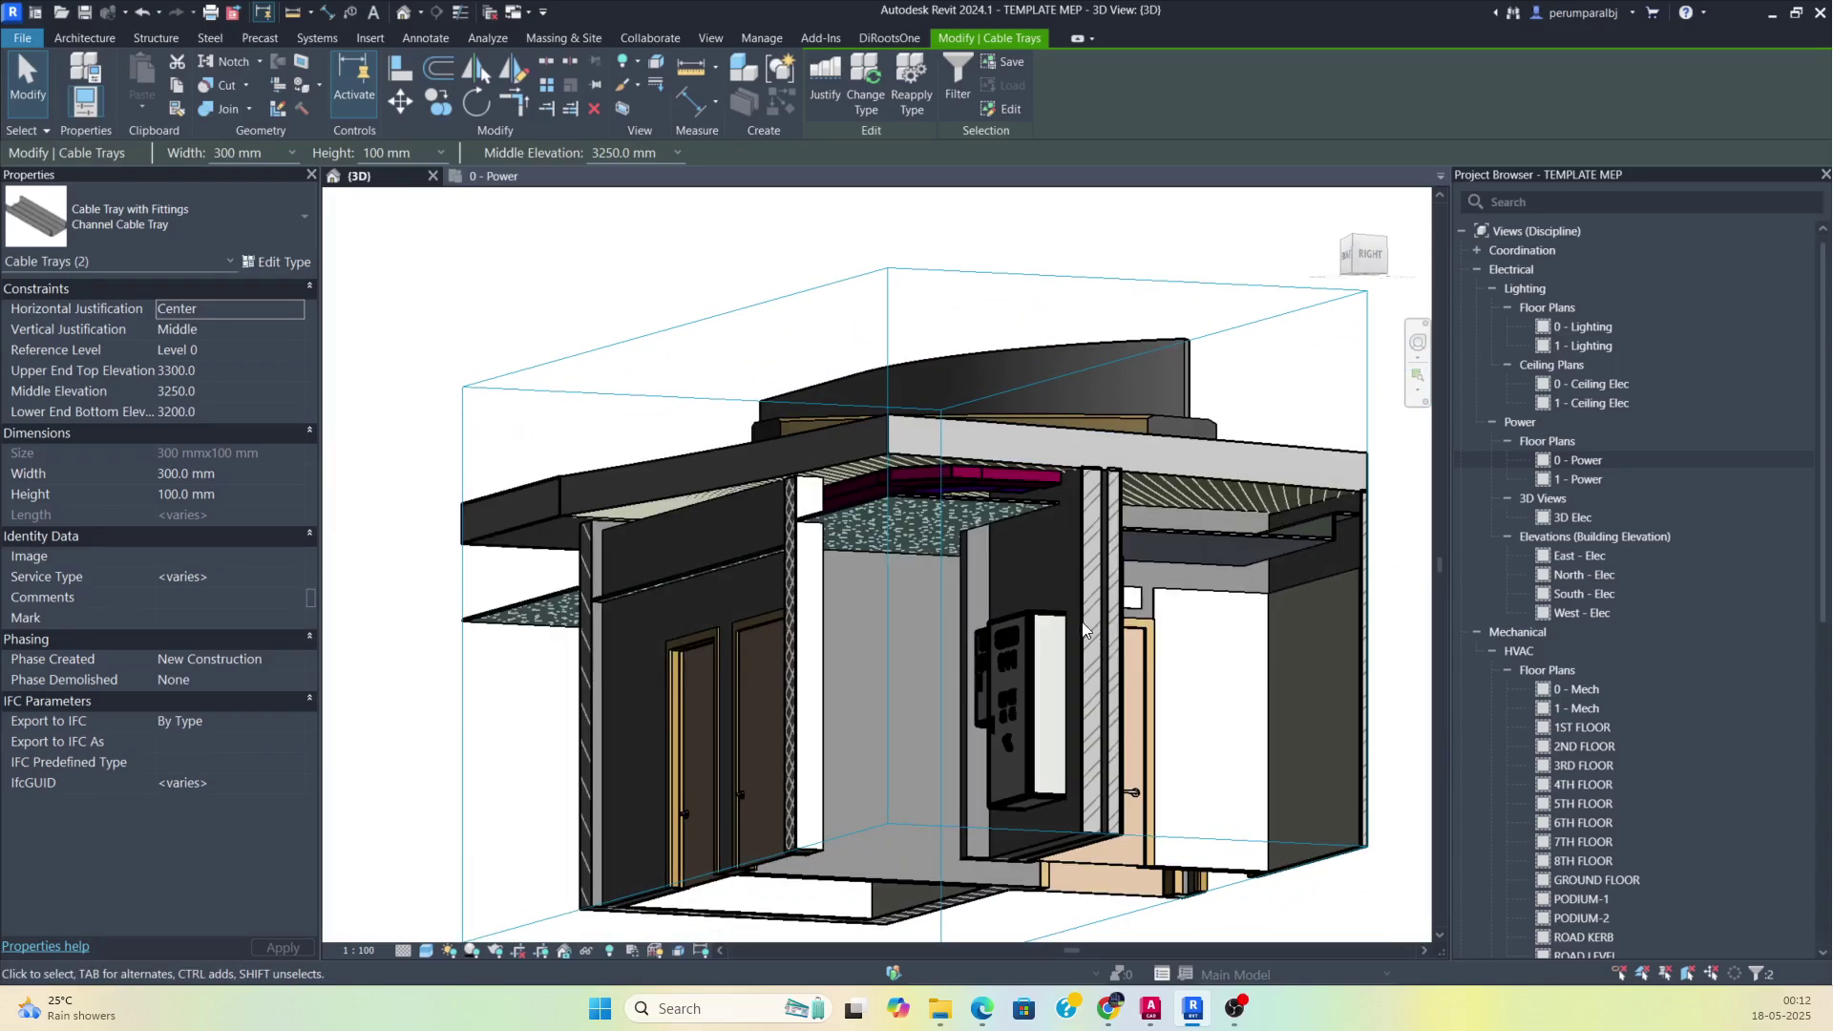
Set the middle elevation of the CT-2 tray to 3000 mm.
{"action": "scroll", "coordinate": [1007, 492], "scroll_direction": "up", "scroll_amount": 3}
{"action": "middle_click_drag", "start_coordinate": [1007, 493], "coordinate": [980, 651], "text": "shift"}
{"action": "scroll", "coordinate": [753, 543], "scroll_direction": "down", "scroll_amount": 3}
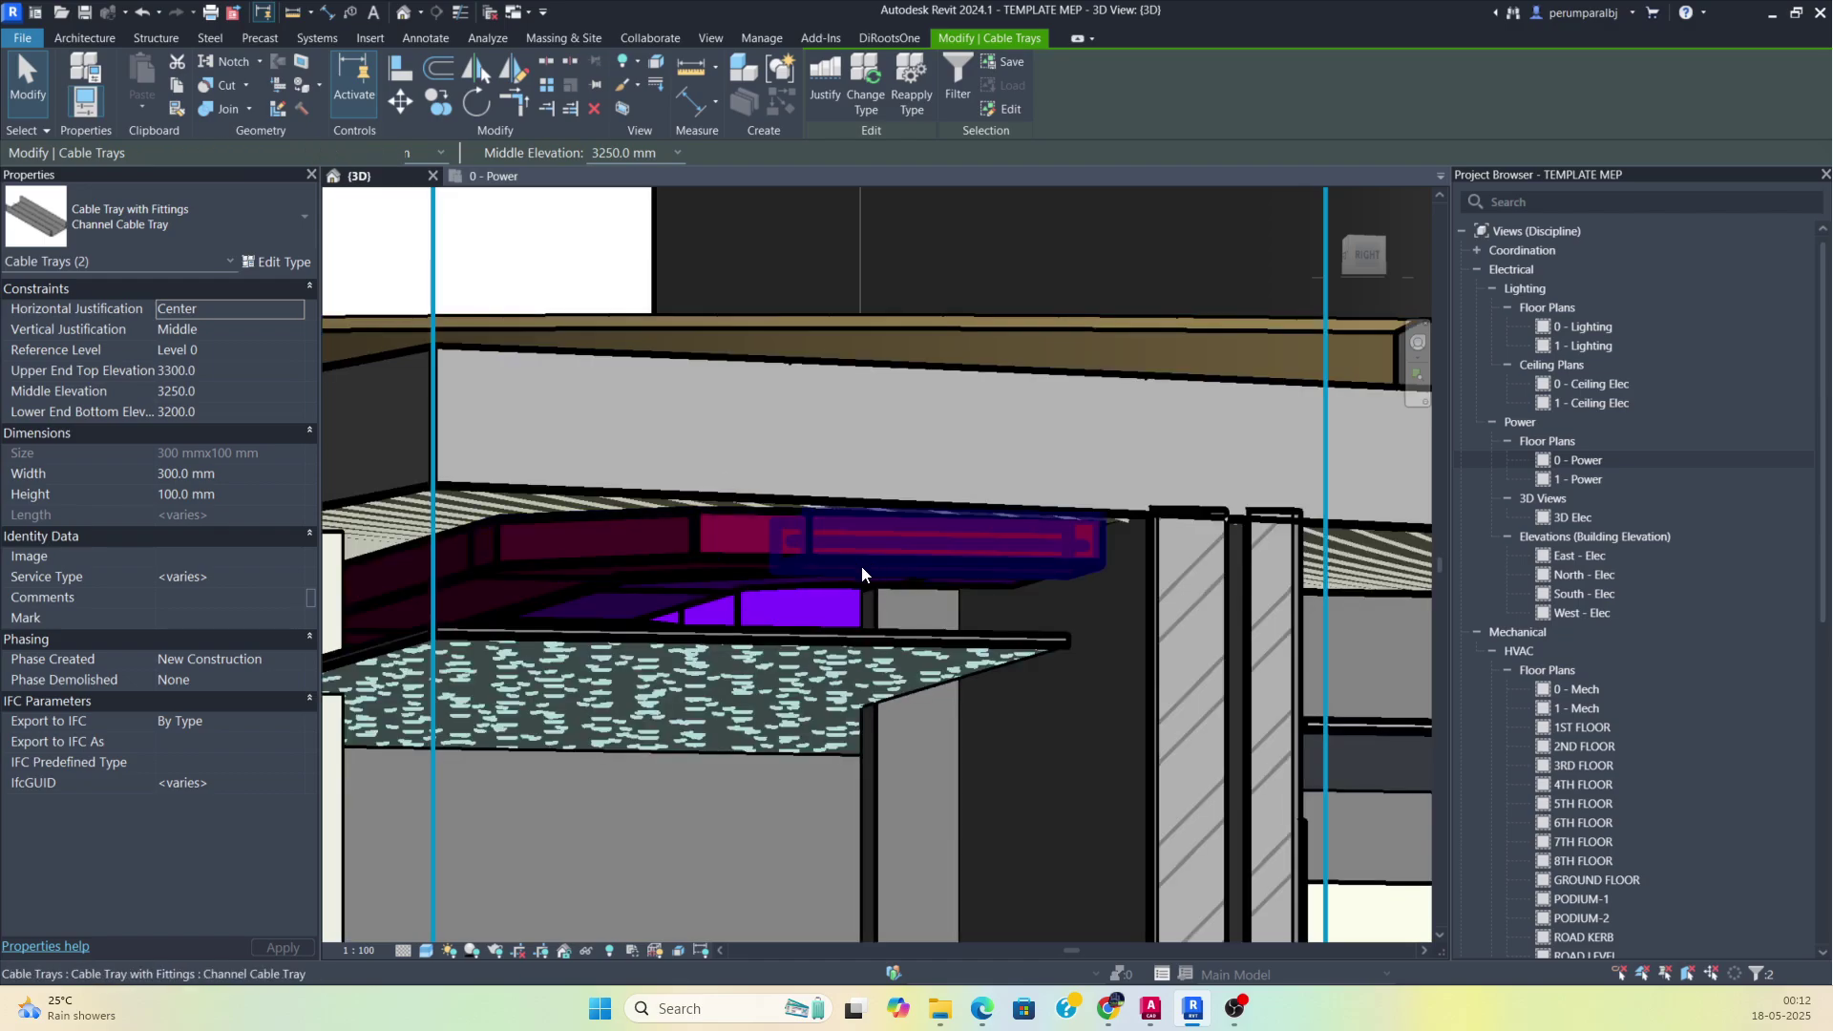
{"action": "left_click", "coordinate": [867, 564]}
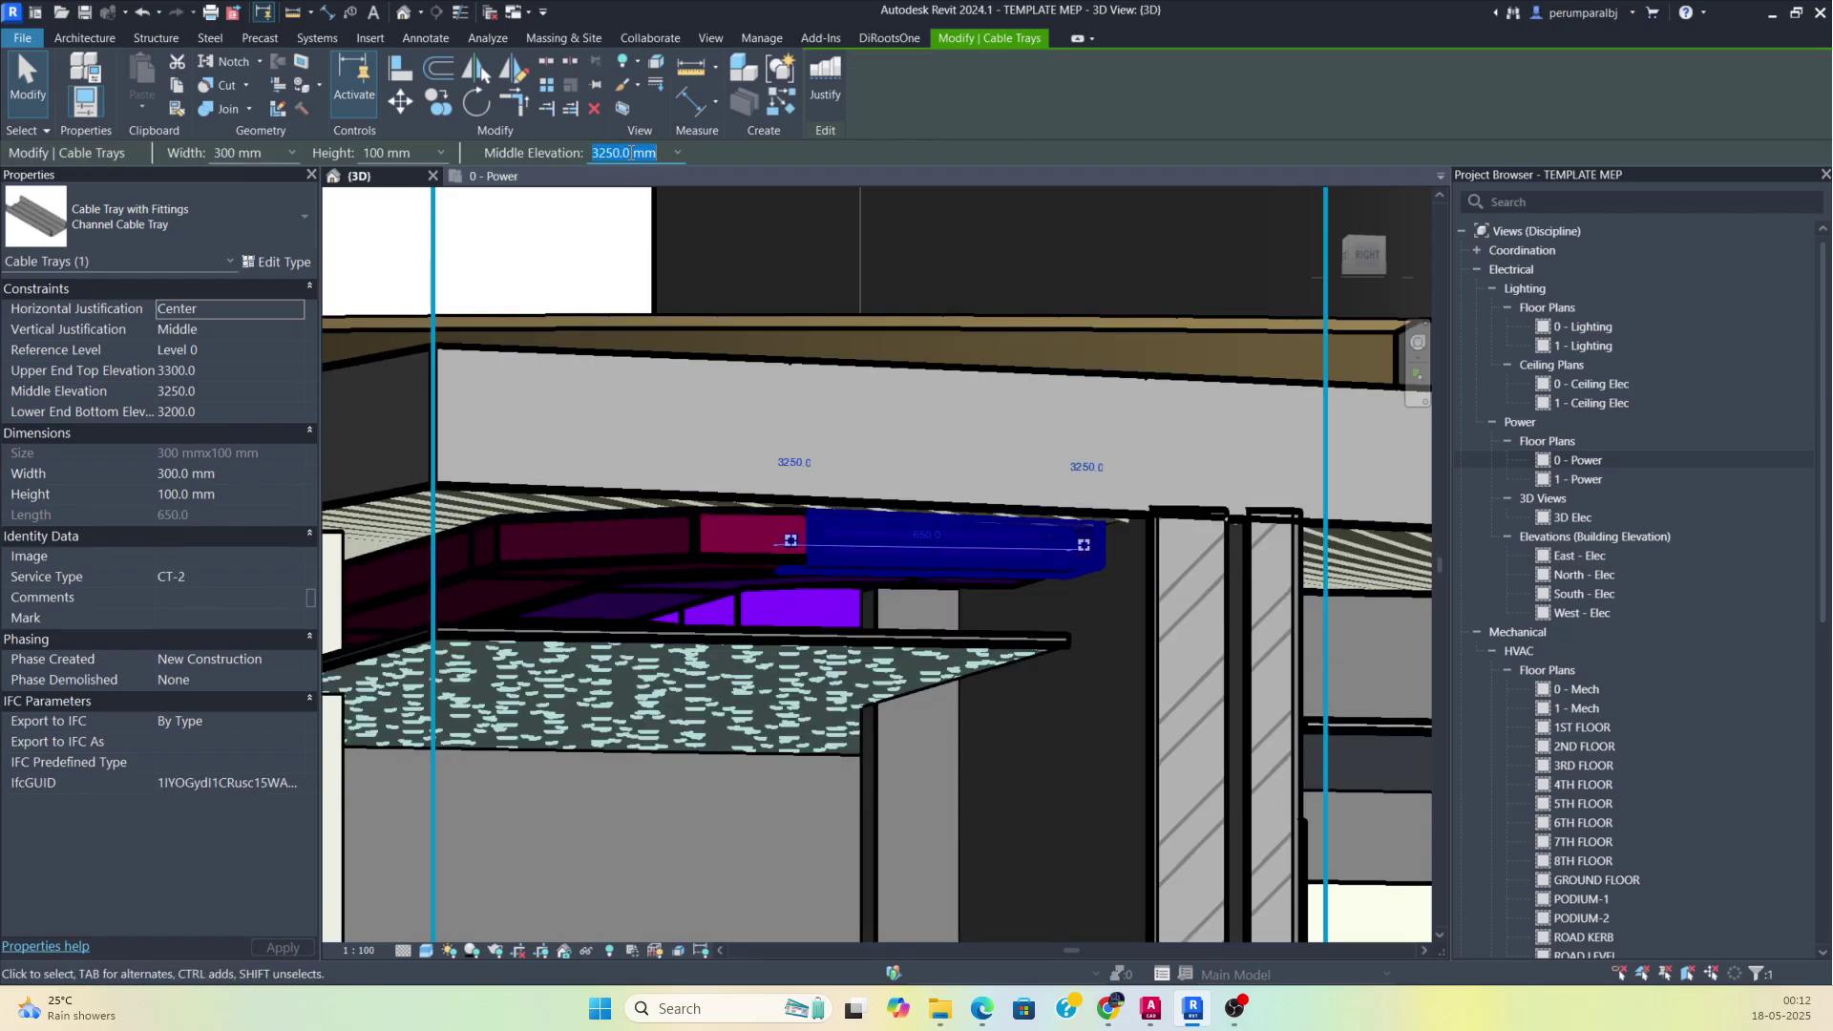
{"action": "type", "text": "3000"}
{"action": "key", "text": "Return"}
{"action": "left_click", "coordinate": [981, 594]}
{"action": "scroll", "coordinate": [982, 594], "scroll_direction": "down", "scroll_amount": 3}
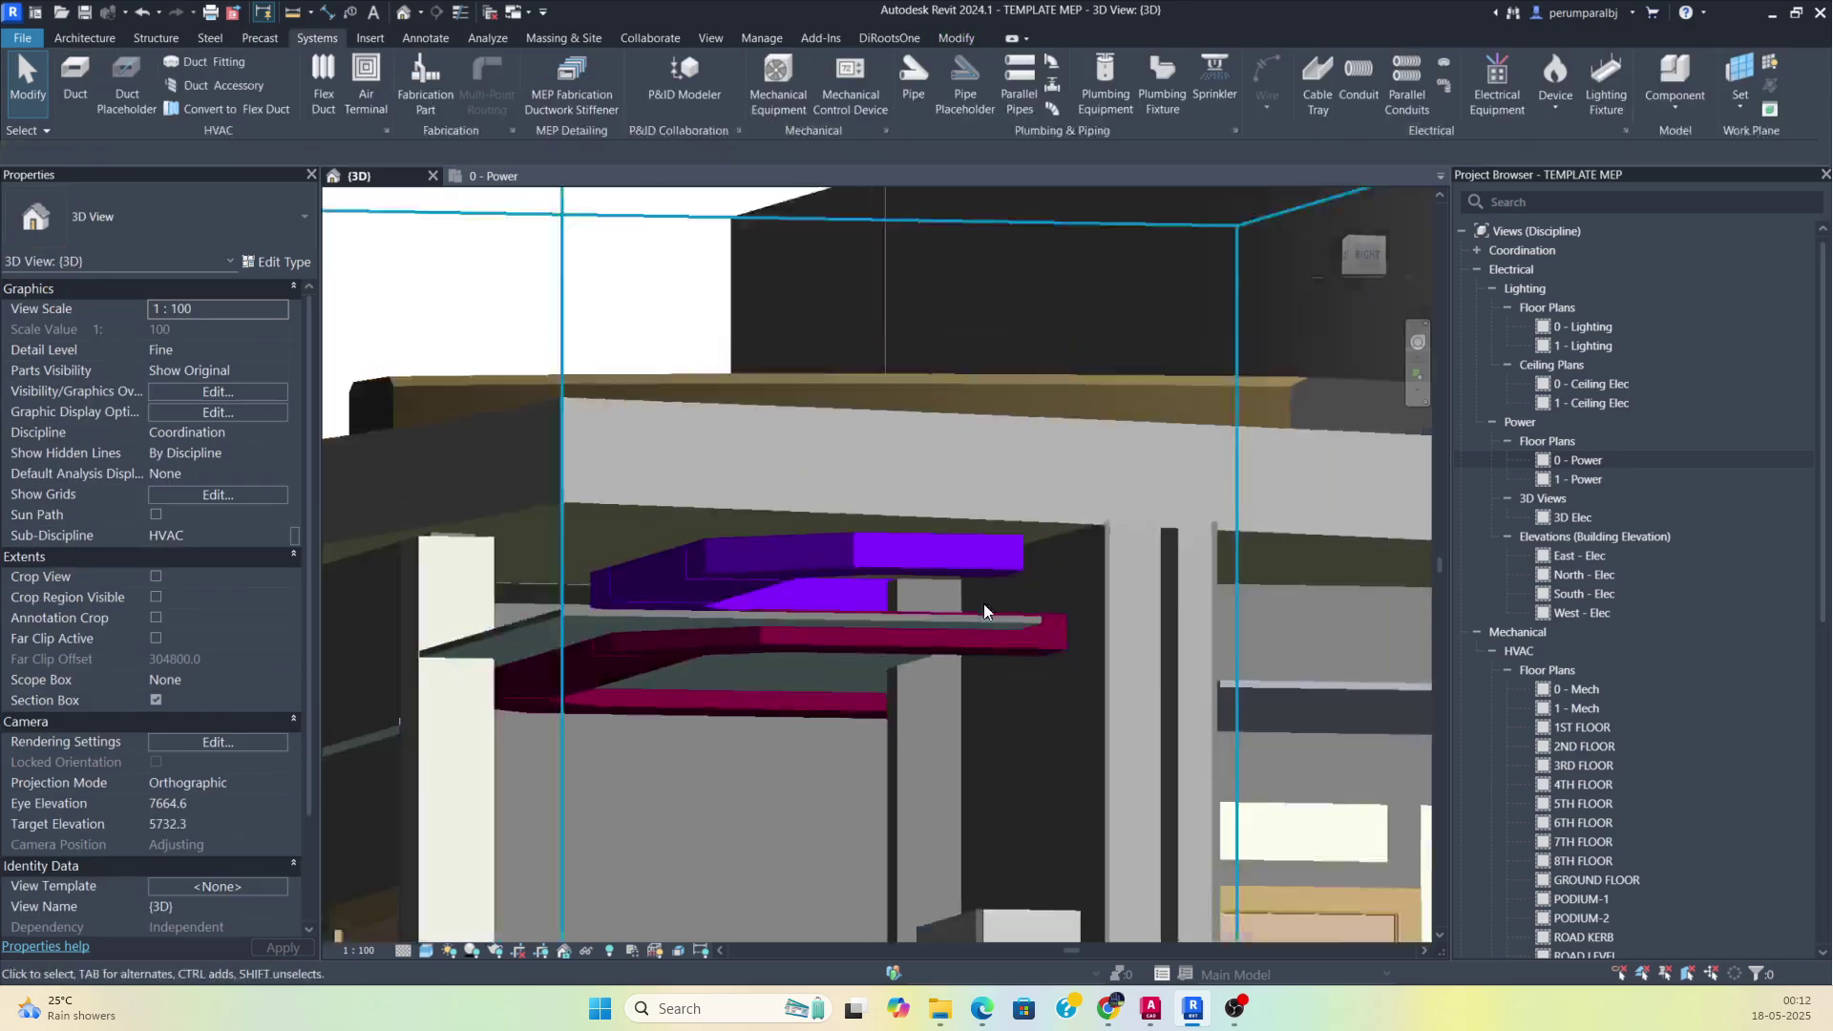
Set the middle elevation of the CT-2 tray to 3150 mm.
{"action": "middle_click_drag", "start_coordinate": [863, 688], "coordinate": [947, 747], "text": "shift"}
{"action": "scroll", "coordinate": [800, 653], "scroll_direction": "down", "scroll_amount": 1}
{"action": "scroll", "coordinate": [800, 654], "scroll_direction": "down", "scroll_amount": 1}
{"action": "scroll", "coordinate": [948, 747], "scroll_direction": "up", "scroll_amount": 4}
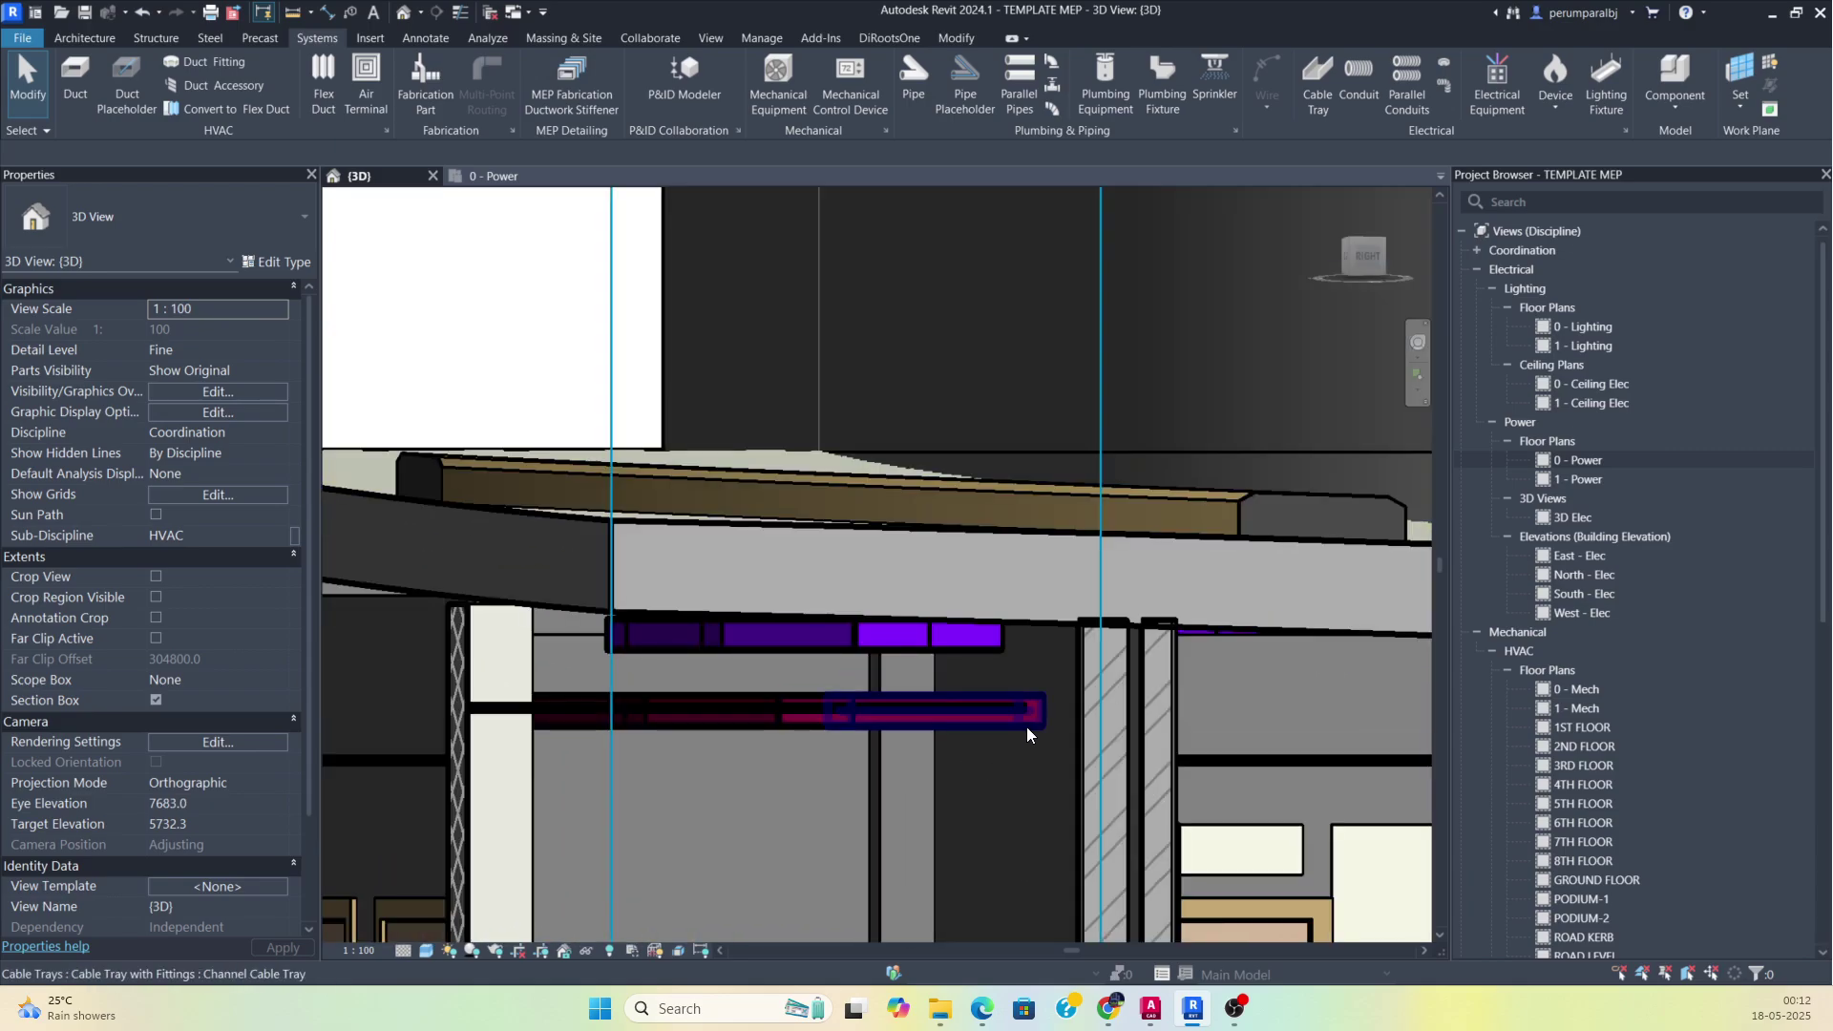
{"action": "left_click", "coordinate": [1028, 726]}
{"action": "left_click", "coordinate": [639, 154]}
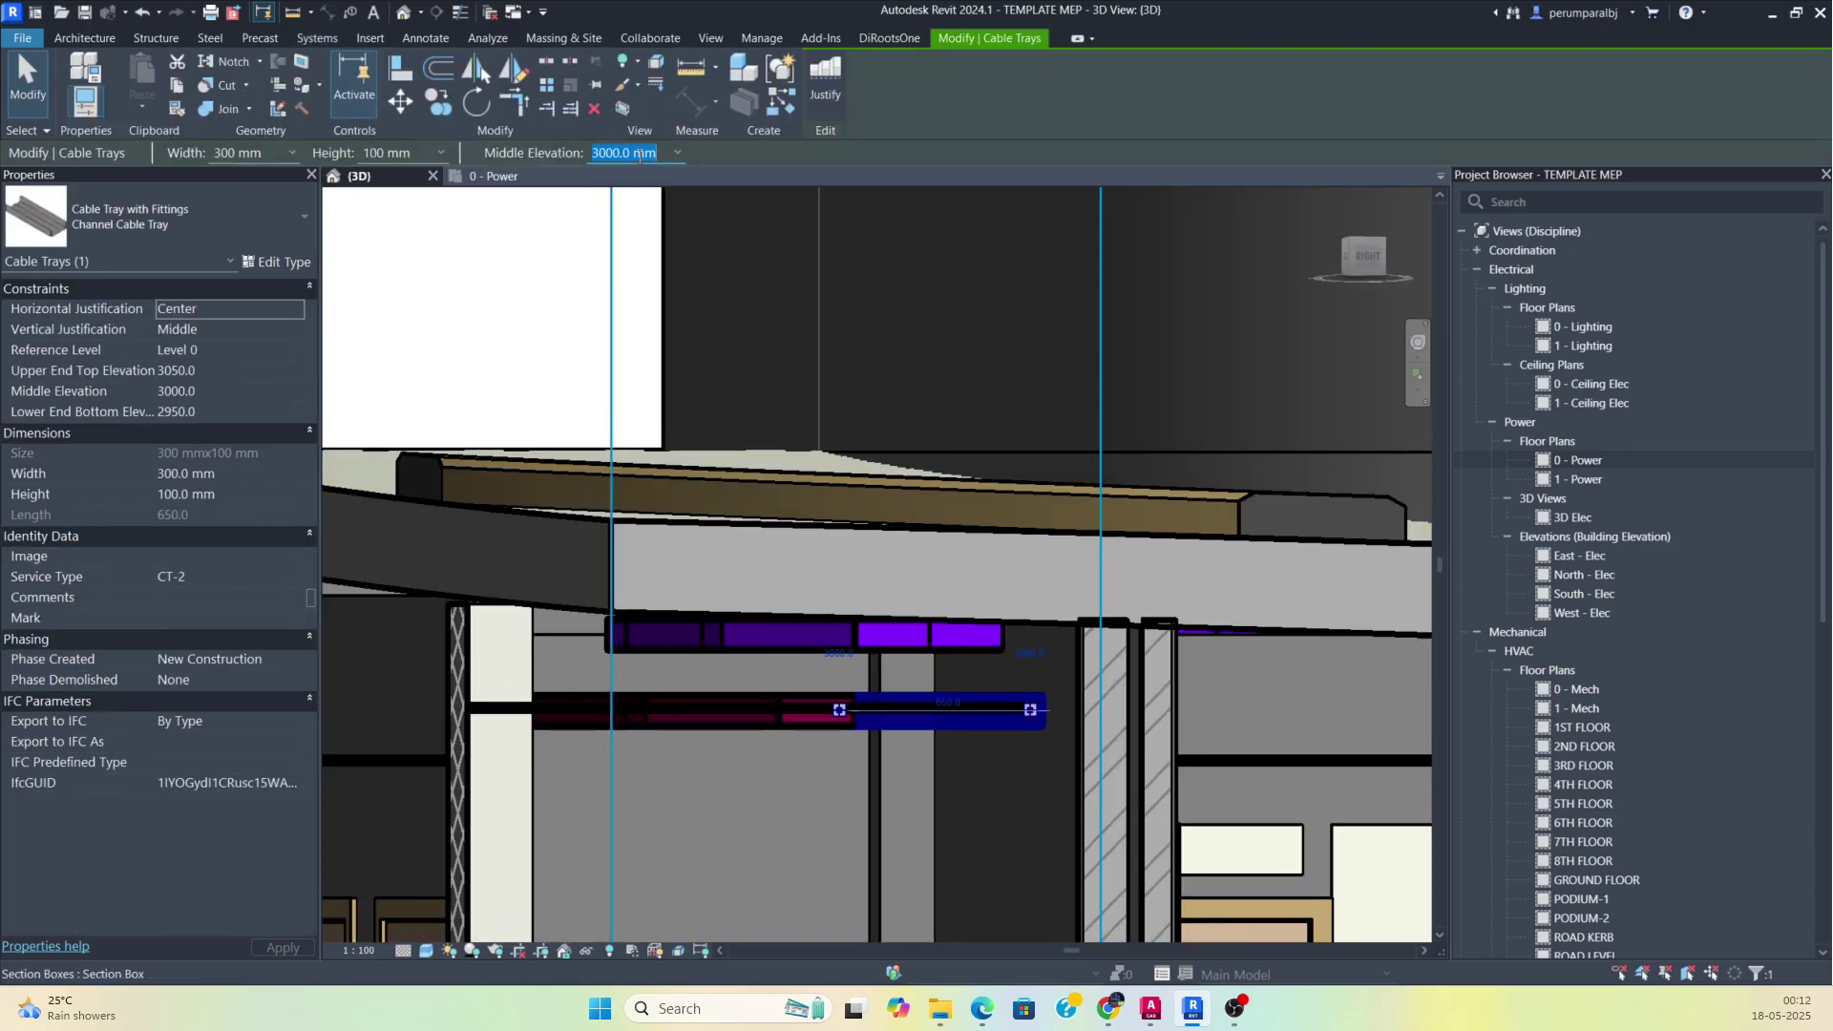
{"action": "type", "text": "3150"}
{"action": "key", "text": "Return"}
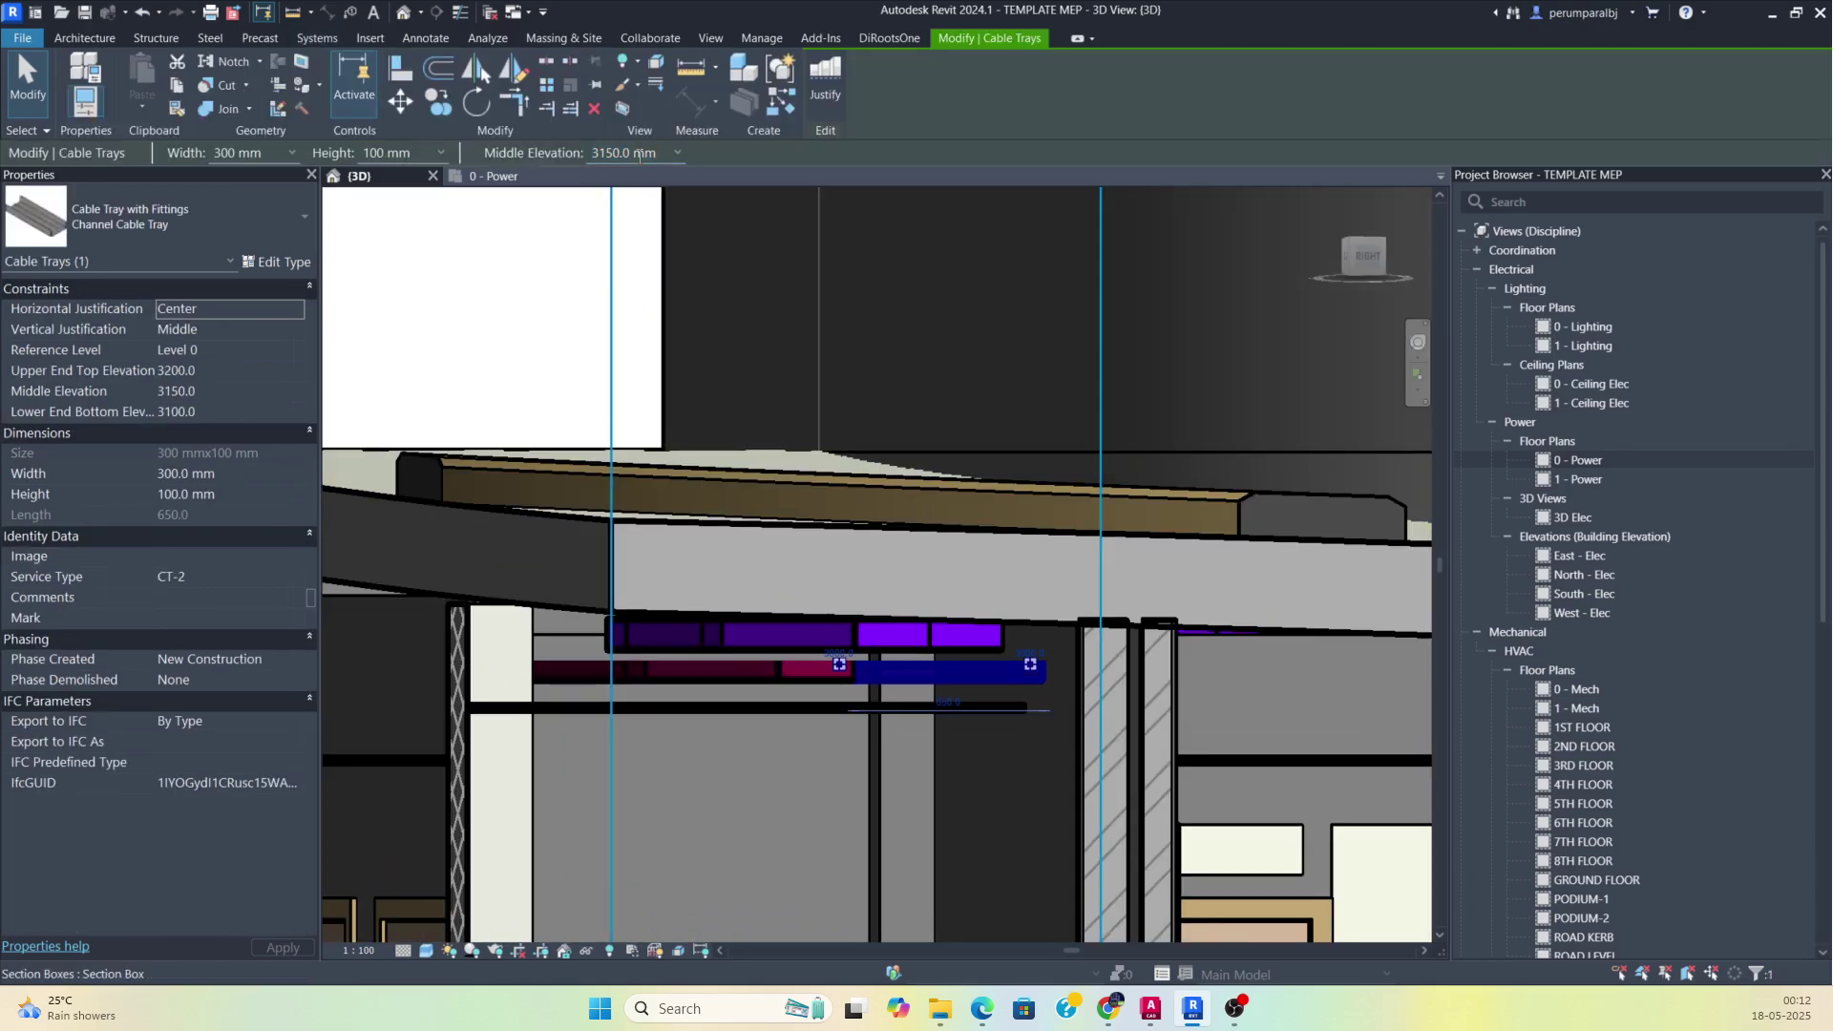
{"action": "key", "text": "Escape"}
Set the middle elevation of the CT-1 tray to 3150 mm, level with the CT-2 tray.
{"action": "scroll", "coordinate": [879, 653], "scroll_direction": "up", "scroll_amount": 3}
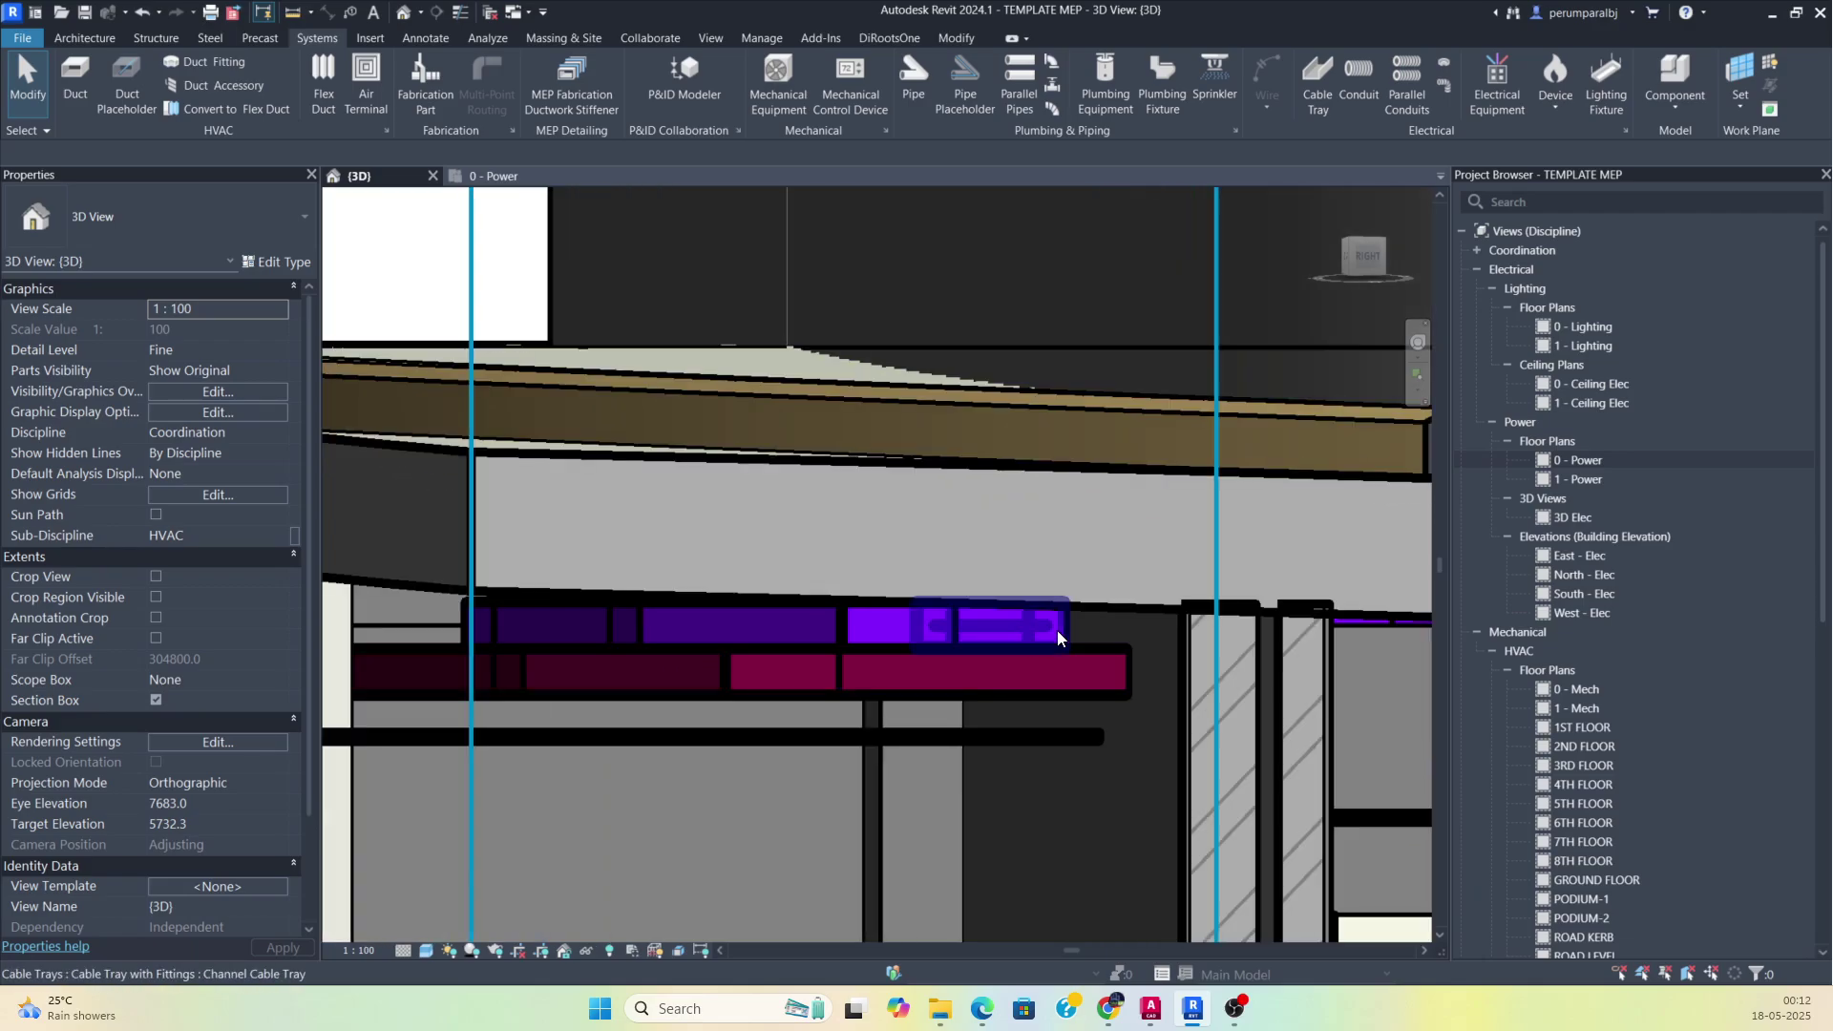
{"action": "left_click", "coordinate": [1063, 637]}
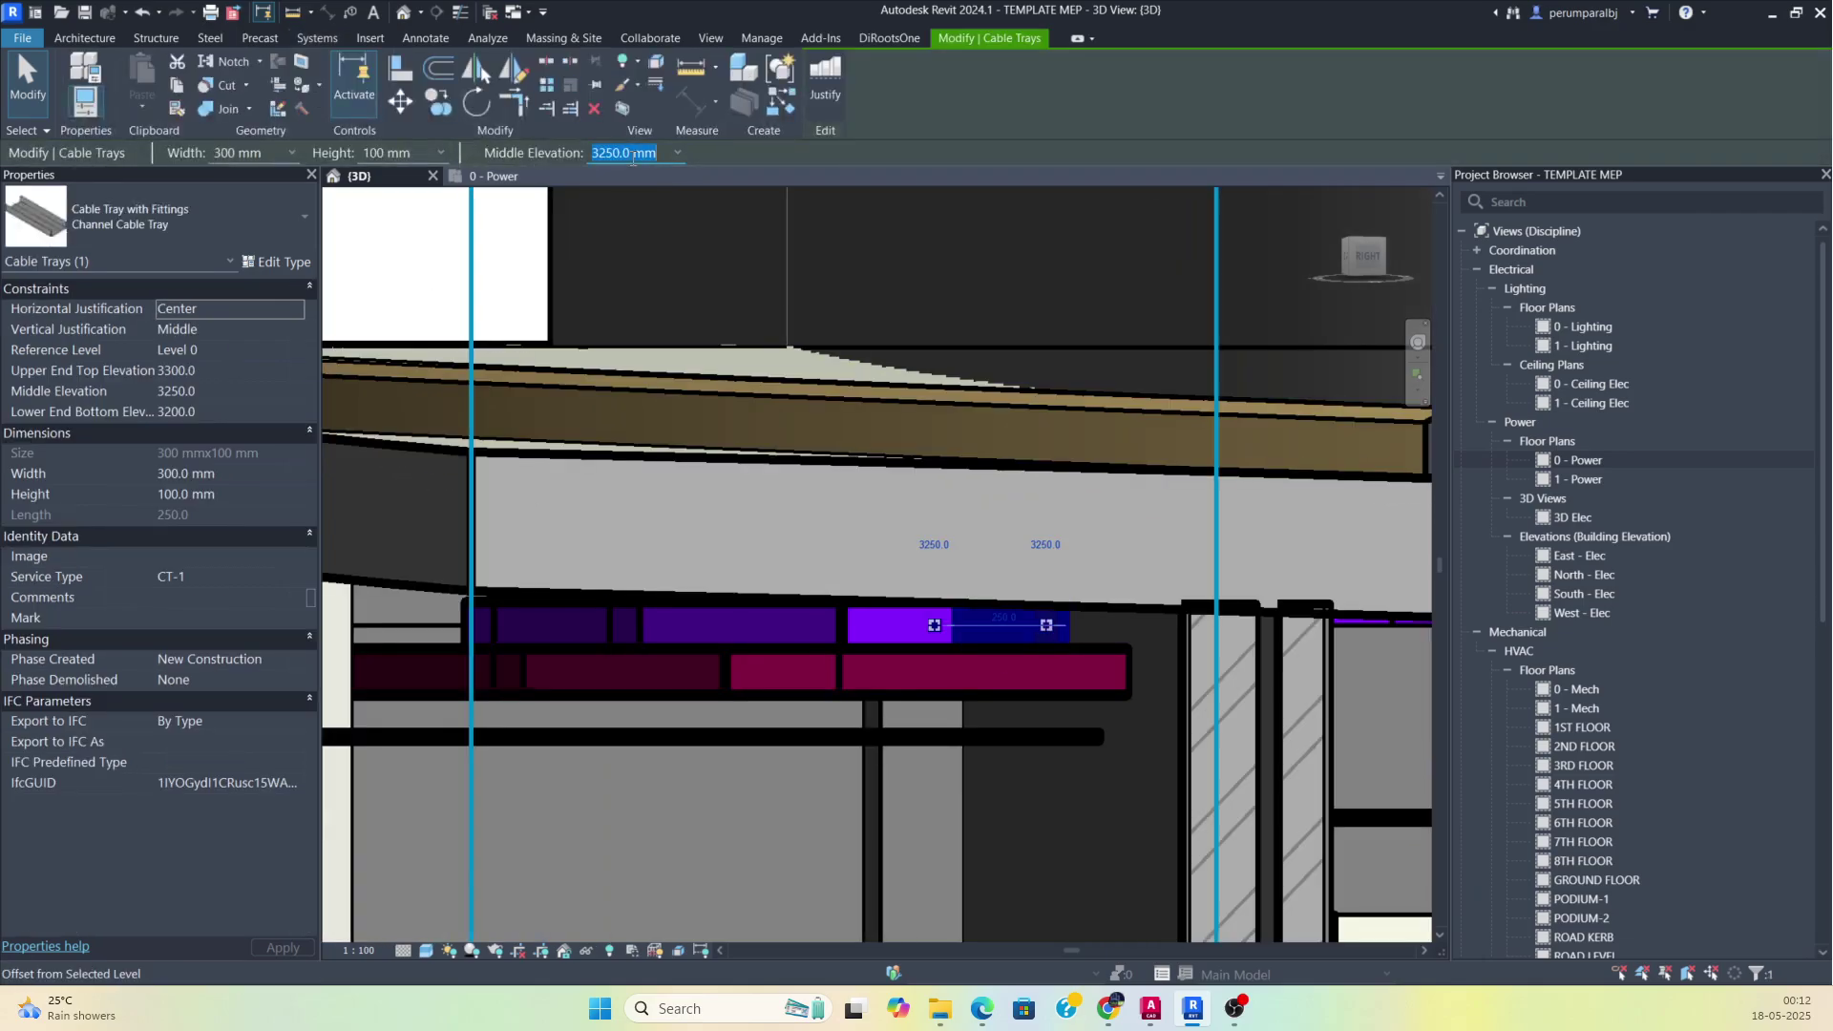
{"action": "type", "text": "3150"}
{"action": "key", "text": "Return"}
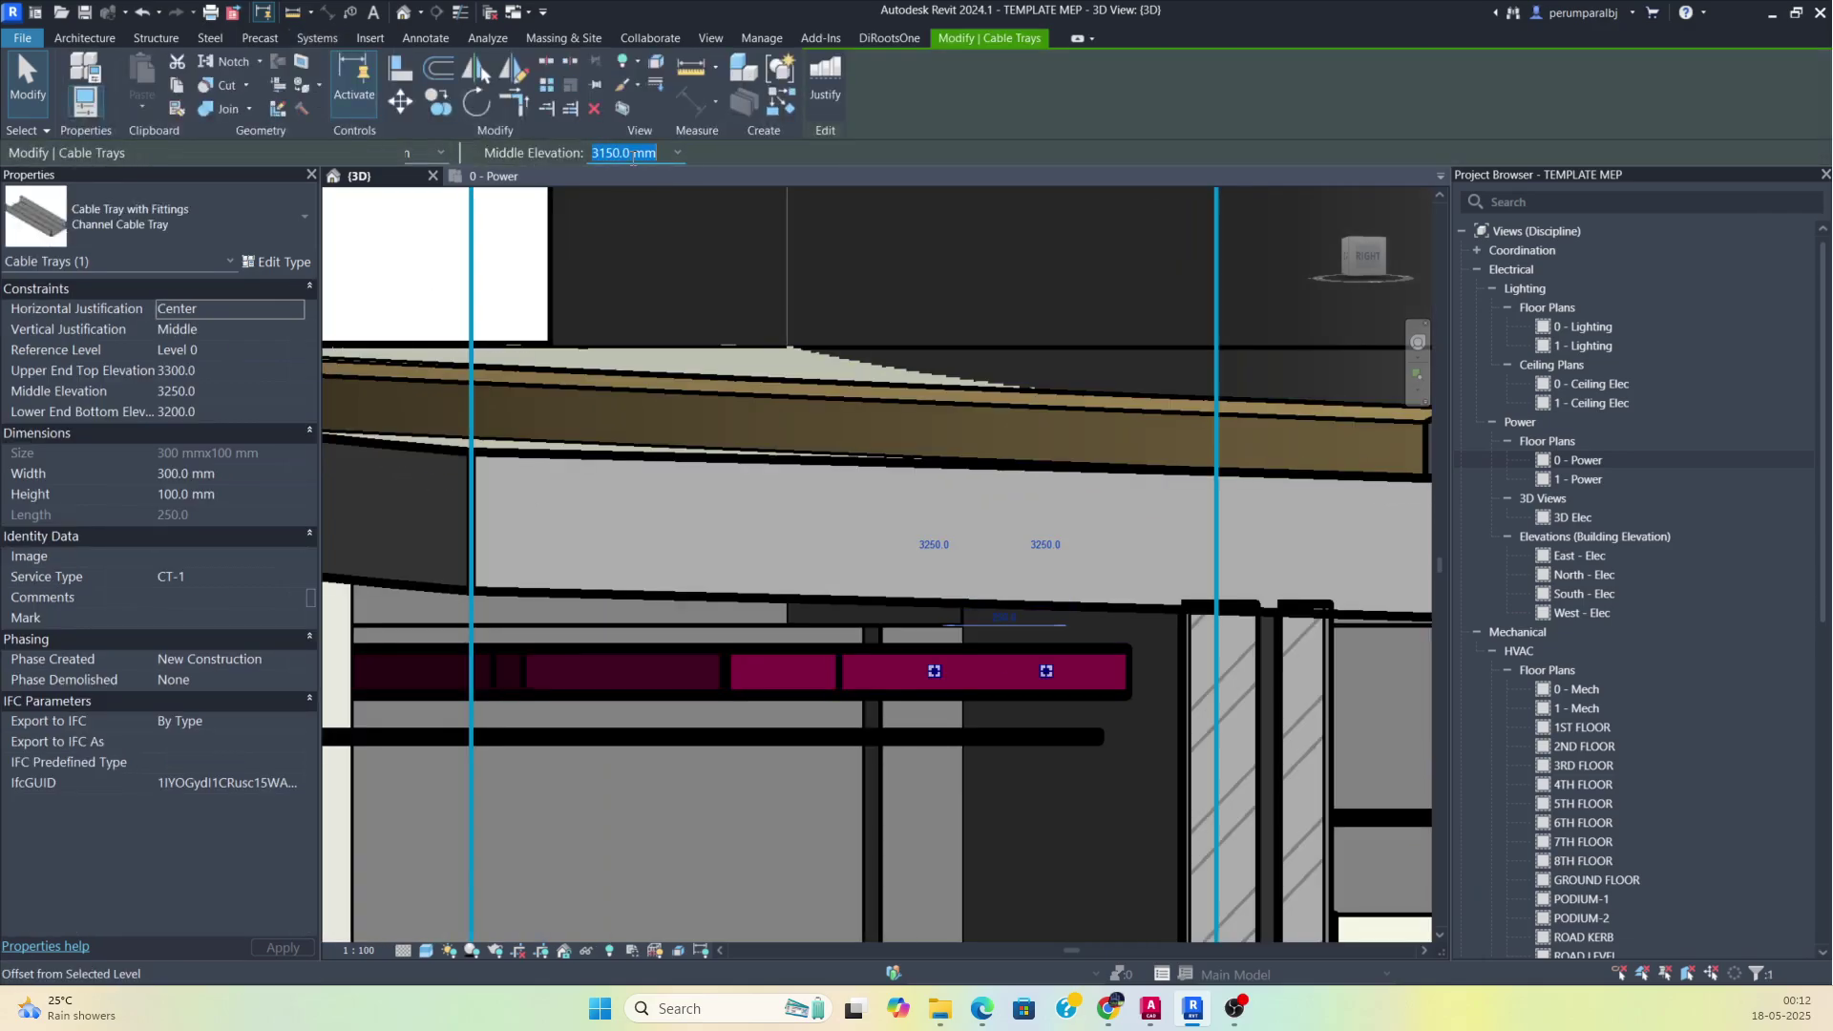
Extend the section box along the whole corridor and inspect where the CT-1 tray enters the room next to the stairs.
{"action": "scroll", "coordinate": [1091, 833], "scroll_direction": "down", "scroll_amount": 5}
{"action": "middle_click_drag", "start_coordinate": [675, 754], "coordinate": [870, 806], "text": "shift"}
{"action": "middle_click_drag", "start_coordinate": [931, 748], "coordinate": [760, 588], "text": "shift"}
{"action": "scroll", "coordinate": [1085, 807], "scroll_direction": "up", "scroll_amount": 3}
{"action": "scroll", "coordinate": [760, 587], "scroll_direction": "down", "scroll_amount": 2}
{"action": "left_click", "coordinate": [734, 424]}
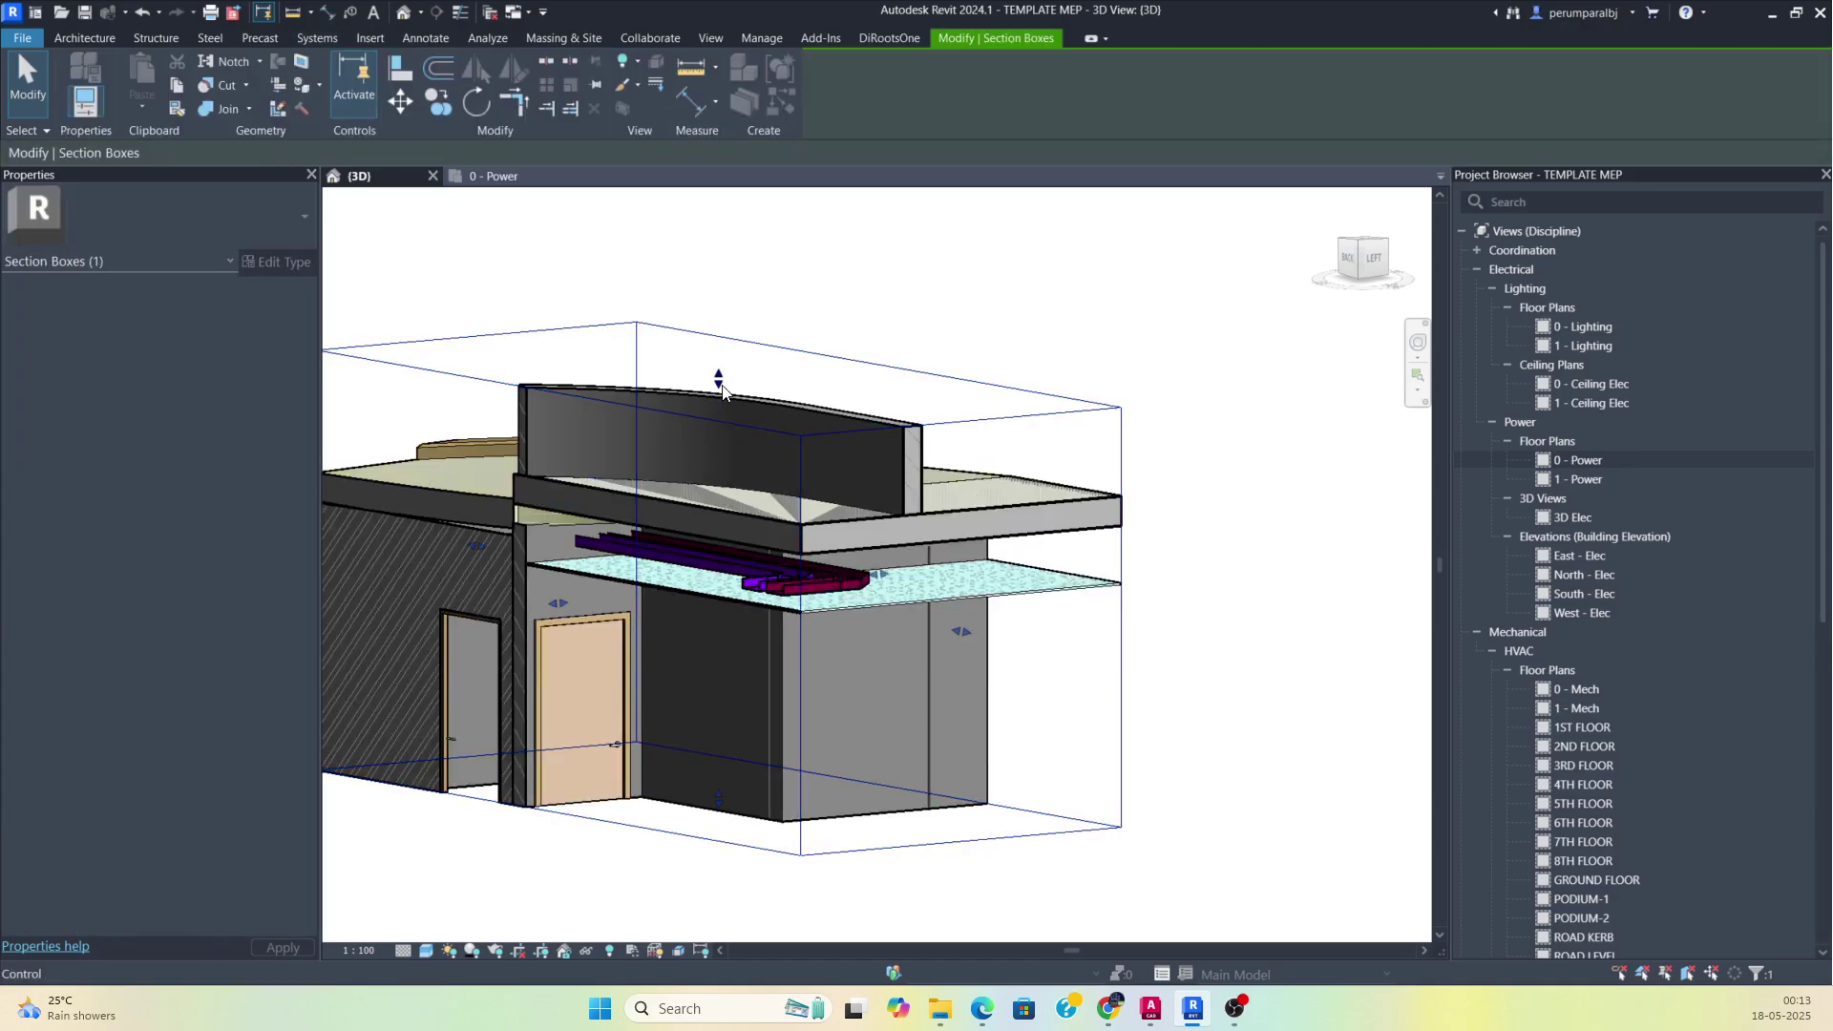
{"action": "mouse_move", "coordinate": [722, 392]}
{"action": "middle_mouse_down", "text": "shift"}
{"action": "mouse_move", "coordinate": [820, 679]}
{"action": "mouse_move", "coordinate": [867, 610]}
{"action": "mouse_move", "coordinate": [988, 594]}
{"action": "mouse_move", "coordinate": [866, 662]}
{"action": "mouse_move", "coordinate": [1093, 765]}
{"action": "mouse_move", "coordinate": [1134, 738]}
{"action": "middle_mouse_up", "text": "shift"}
{"action": "left_click_drag", "start_coordinate": [953, 663], "coordinate": [532, 564]}
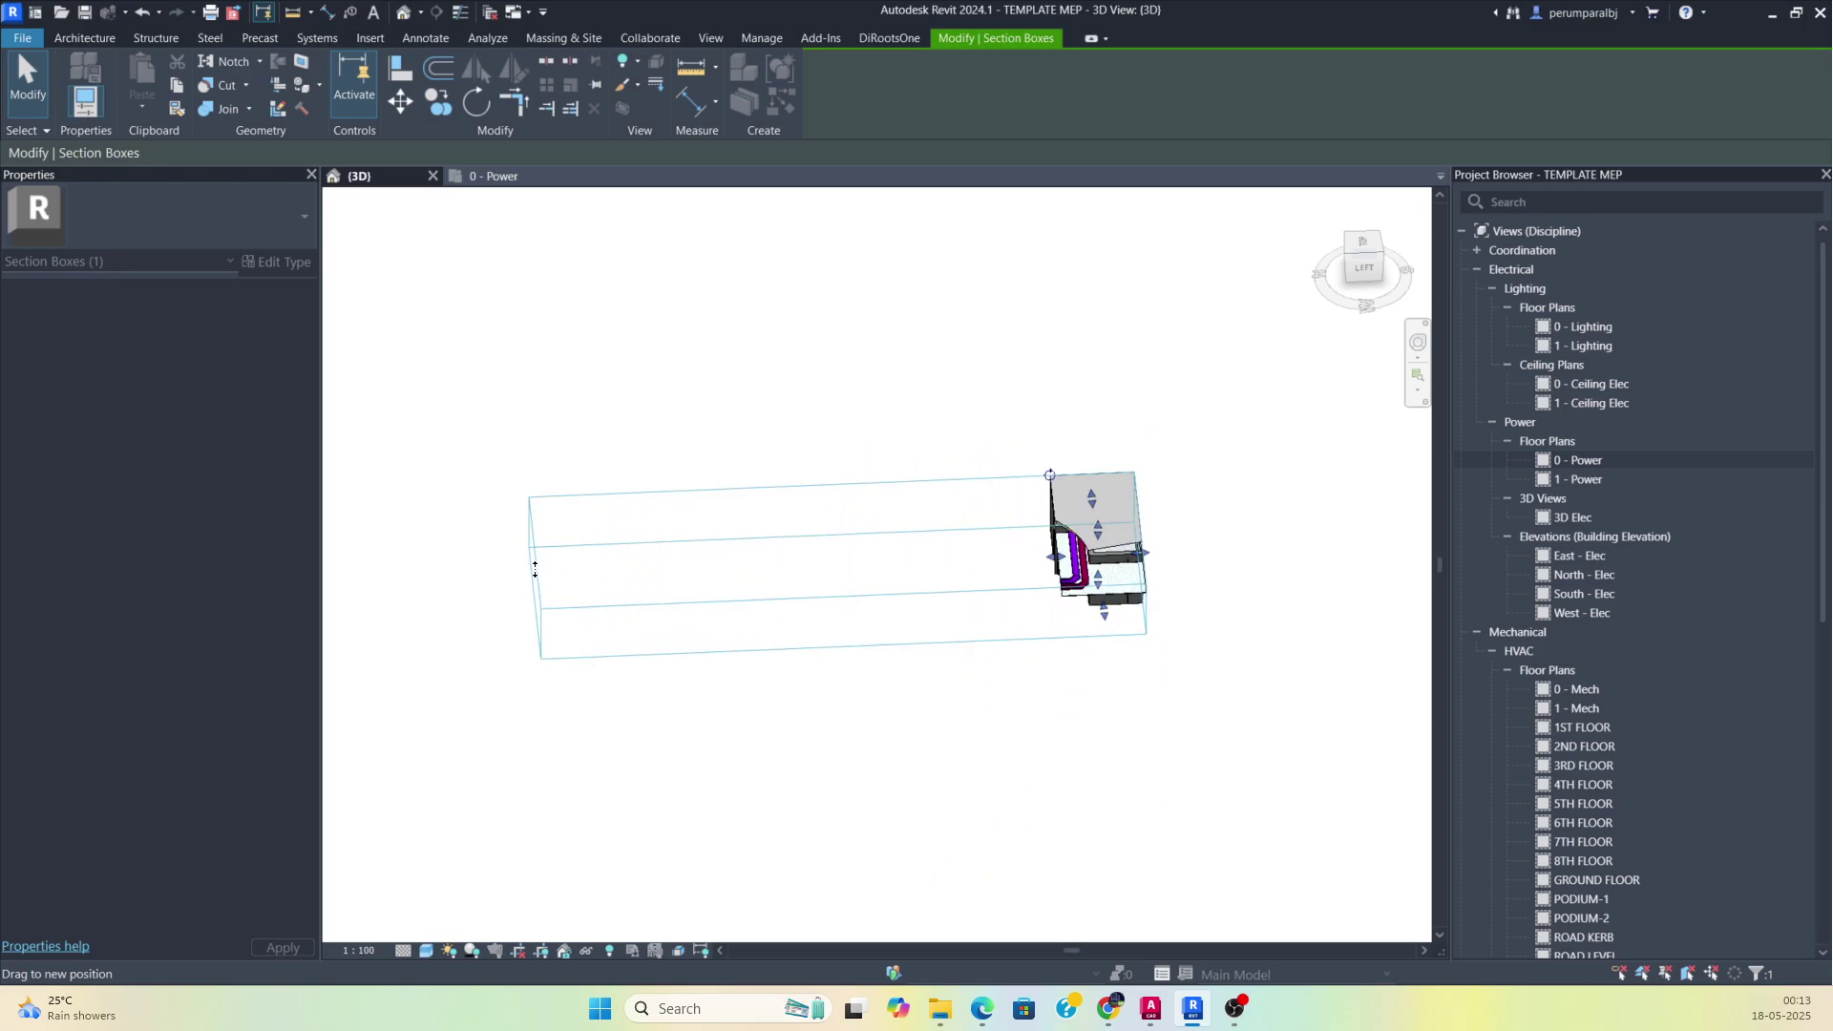
{"action": "mouse_move", "coordinate": [1098, 726]}
{"action": "middle_mouse_down", "text": "shift"}
{"action": "mouse_move", "coordinate": [1130, 732]}
{"action": "mouse_move", "coordinate": [1116, 716]}
{"action": "middle_mouse_up", "text": "shift"}
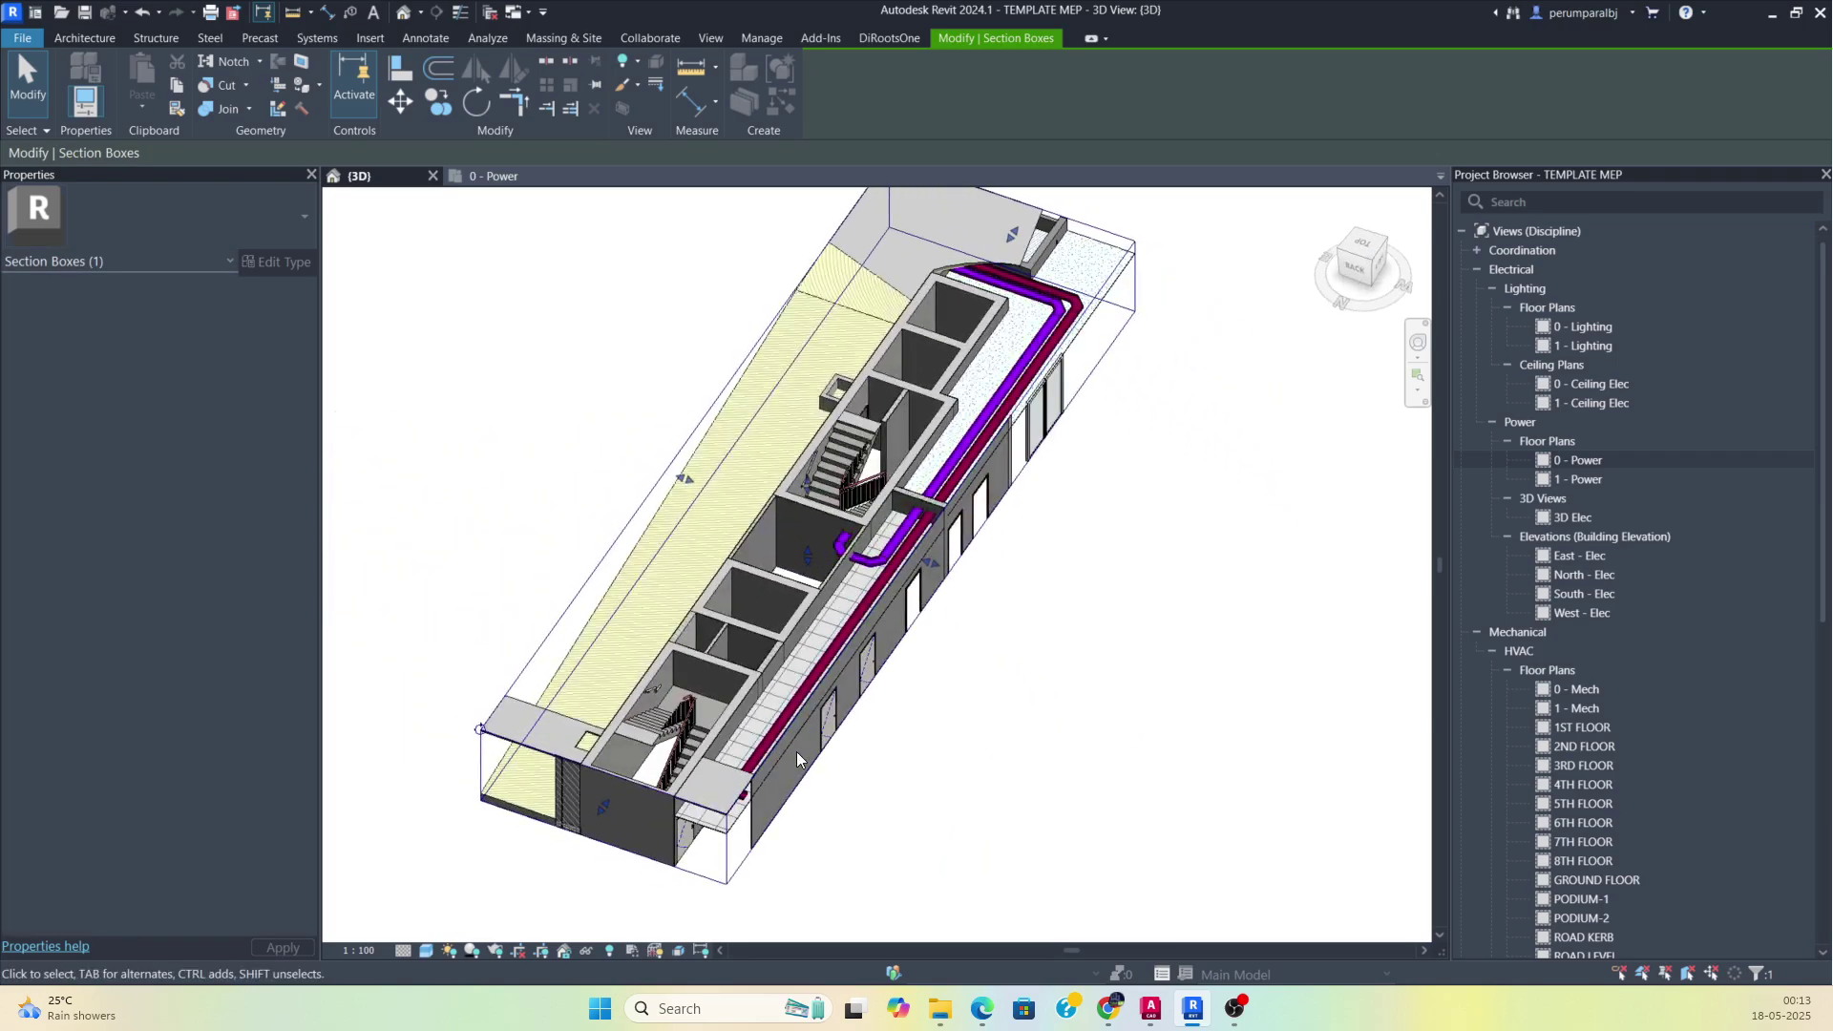
{"action": "scroll", "coordinate": [790, 758], "scroll_direction": "up", "scroll_amount": 2}
{"action": "middle_click_drag", "start_coordinate": [739, 811], "coordinate": [899, 594], "text": "shift"}
{"action": "scroll", "coordinate": [900, 594], "scroll_direction": "up", "scroll_amount": 5}
{"action": "scroll", "coordinate": [884, 673], "scroll_direction": "down", "scroll_amount": 5}
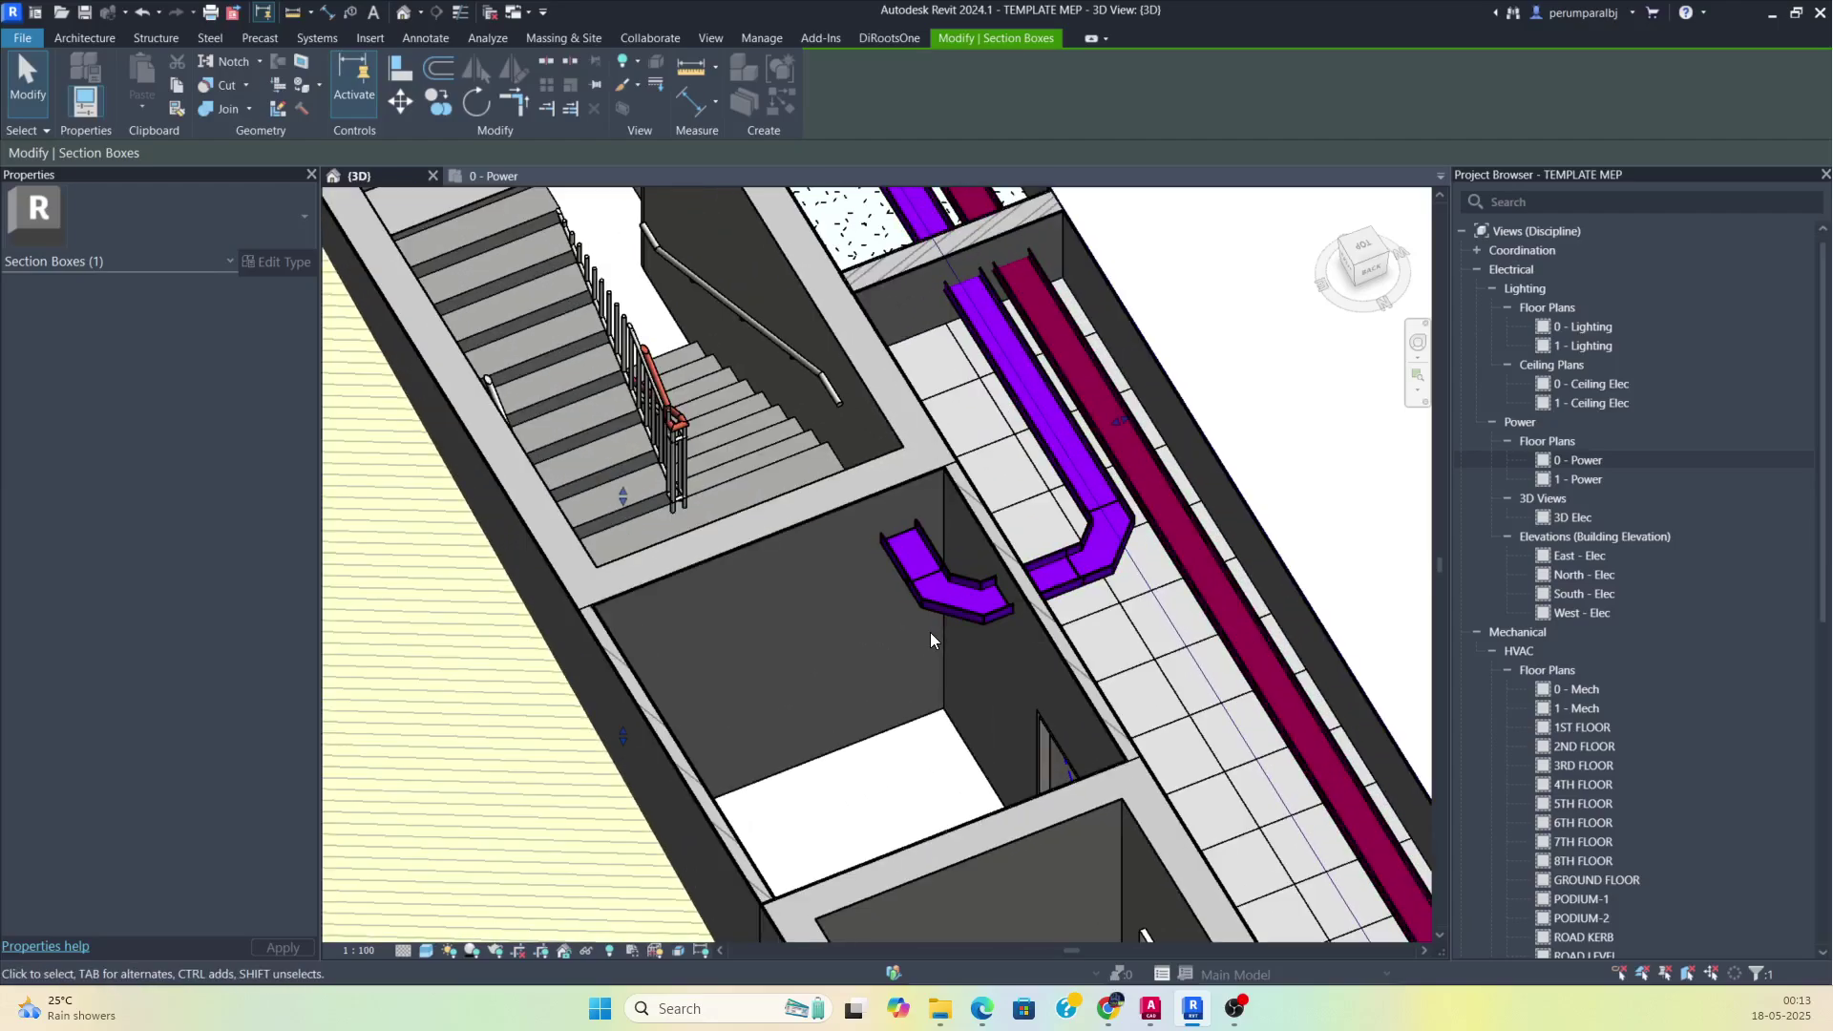
Review the full CT-1 and CT-2 tray run in the 3D view, from the stairs to the end of the corridor.
{"action": "scroll", "coordinate": [902, 665], "scroll_direction": "down", "scroll_amount": 2}
{"action": "scroll", "coordinate": [890, 639], "scroll_direction": "up", "scroll_amount": 3}
{"action": "scroll", "coordinate": [868, 634], "scroll_direction": "down", "scroll_amount": 3}
{"action": "middle_click_drag", "start_coordinate": [917, 699], "coordinate": [916, 563]}
{"action": "scroll", "coordinate": [931, 708], "scroll_direction": "down", "scroll_amount": 5}
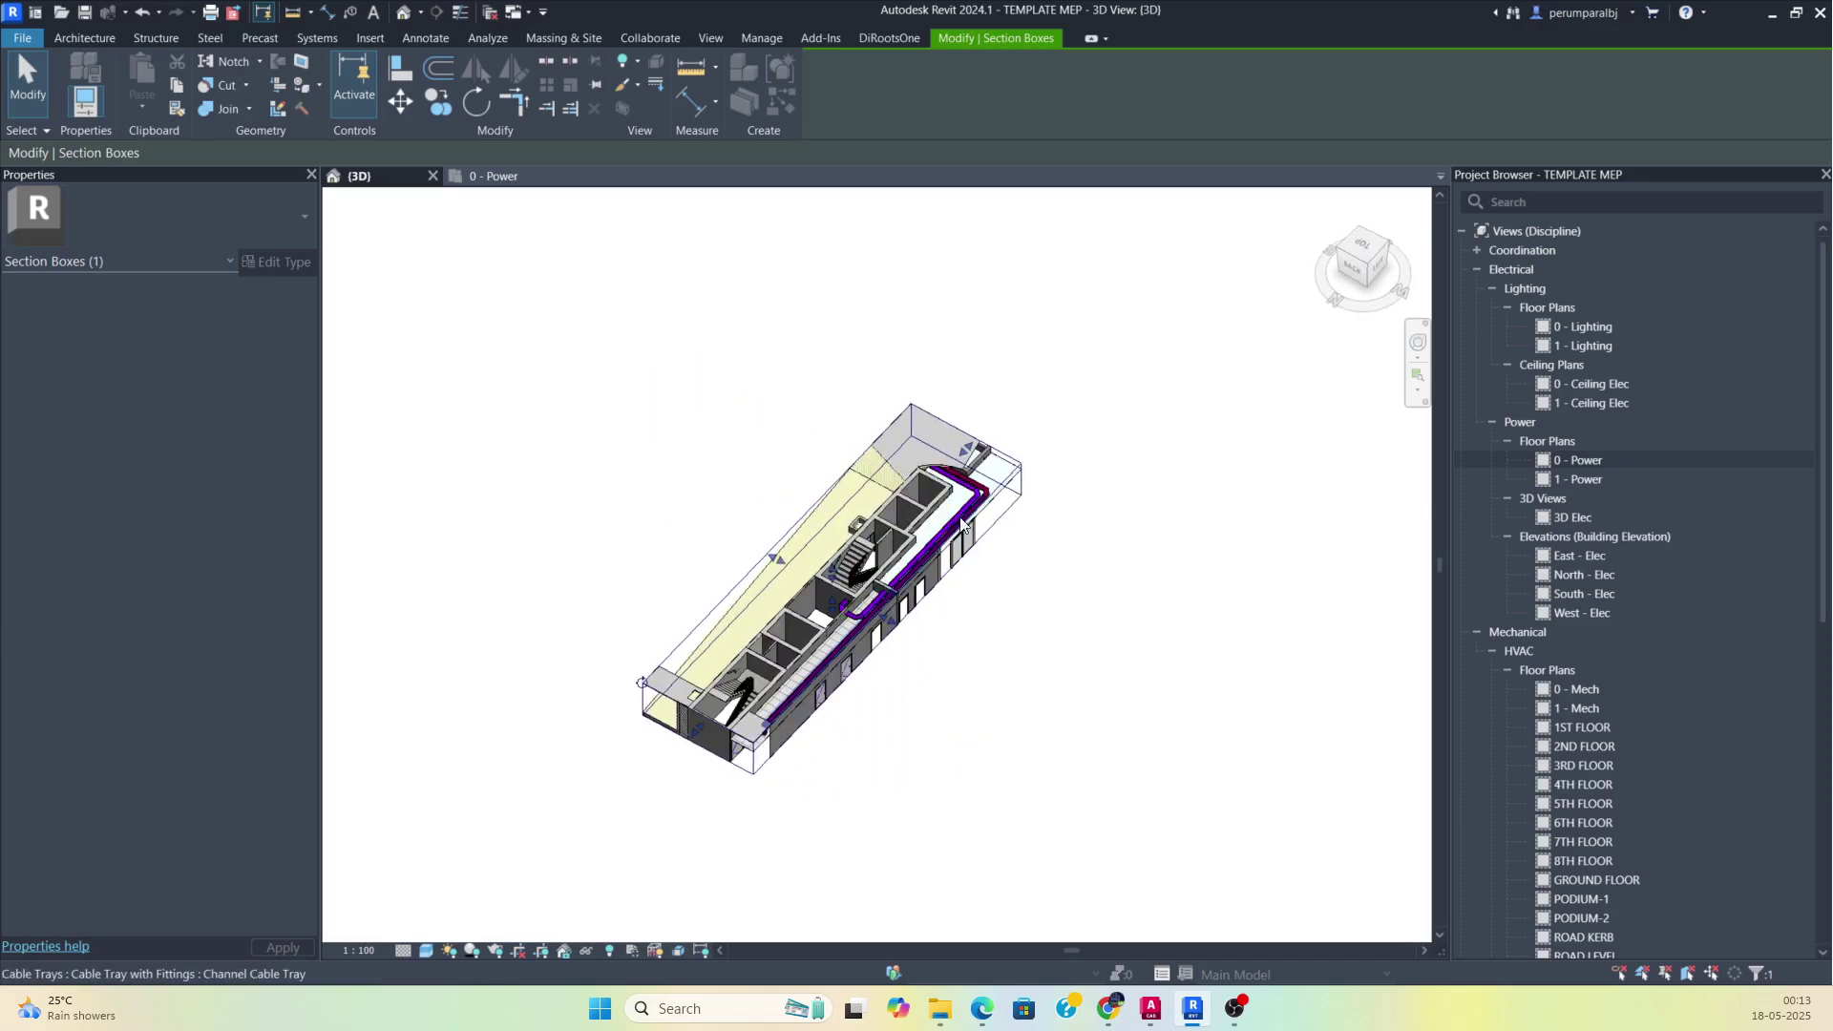
{"action": "scroll", "coordinate": [954, 553], "scroll_direction": "up", "scroll_amount": 5}
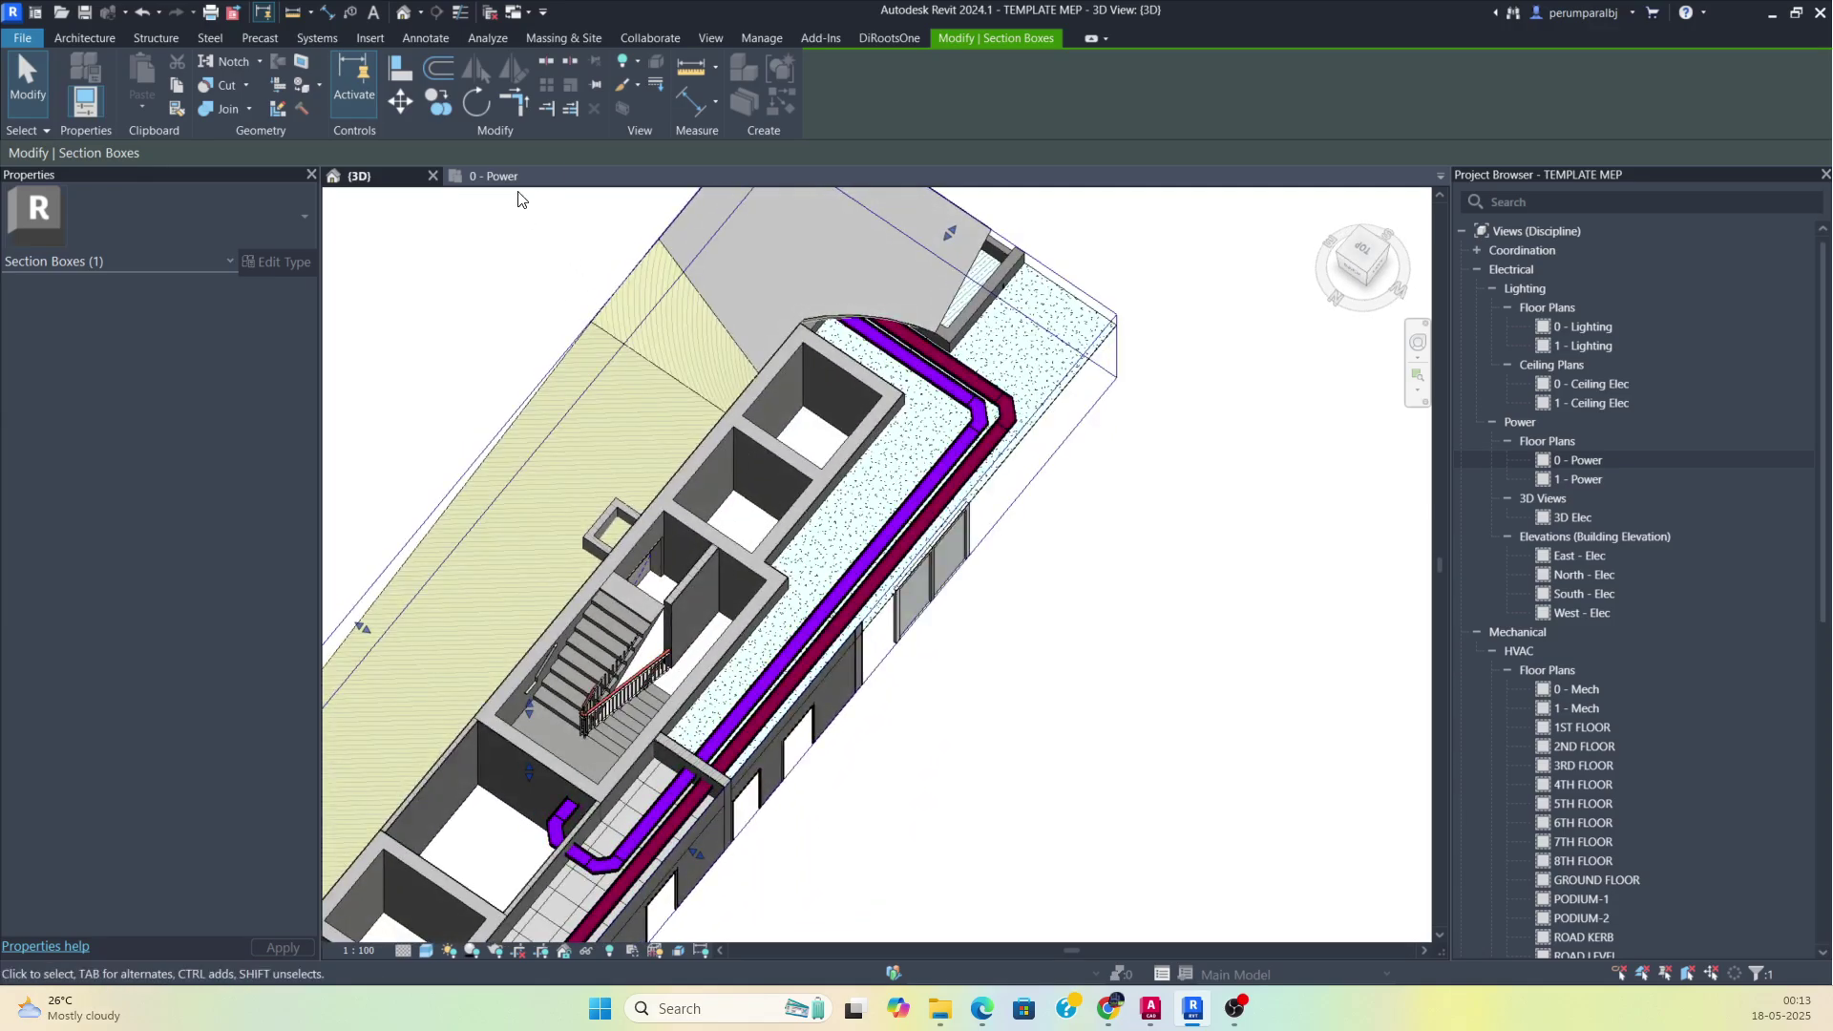
On the 0 - Power floor plan, branch a matching 300 mm CT-1 tray off the corridor run, straight across the stair landing and beyond it.
{"action": "left_click", "coordinate": [493, 175]}
{"action": "scroll", "coordinate": [961, 601], "scroll_direction": "down", "scroll_amount": 5}
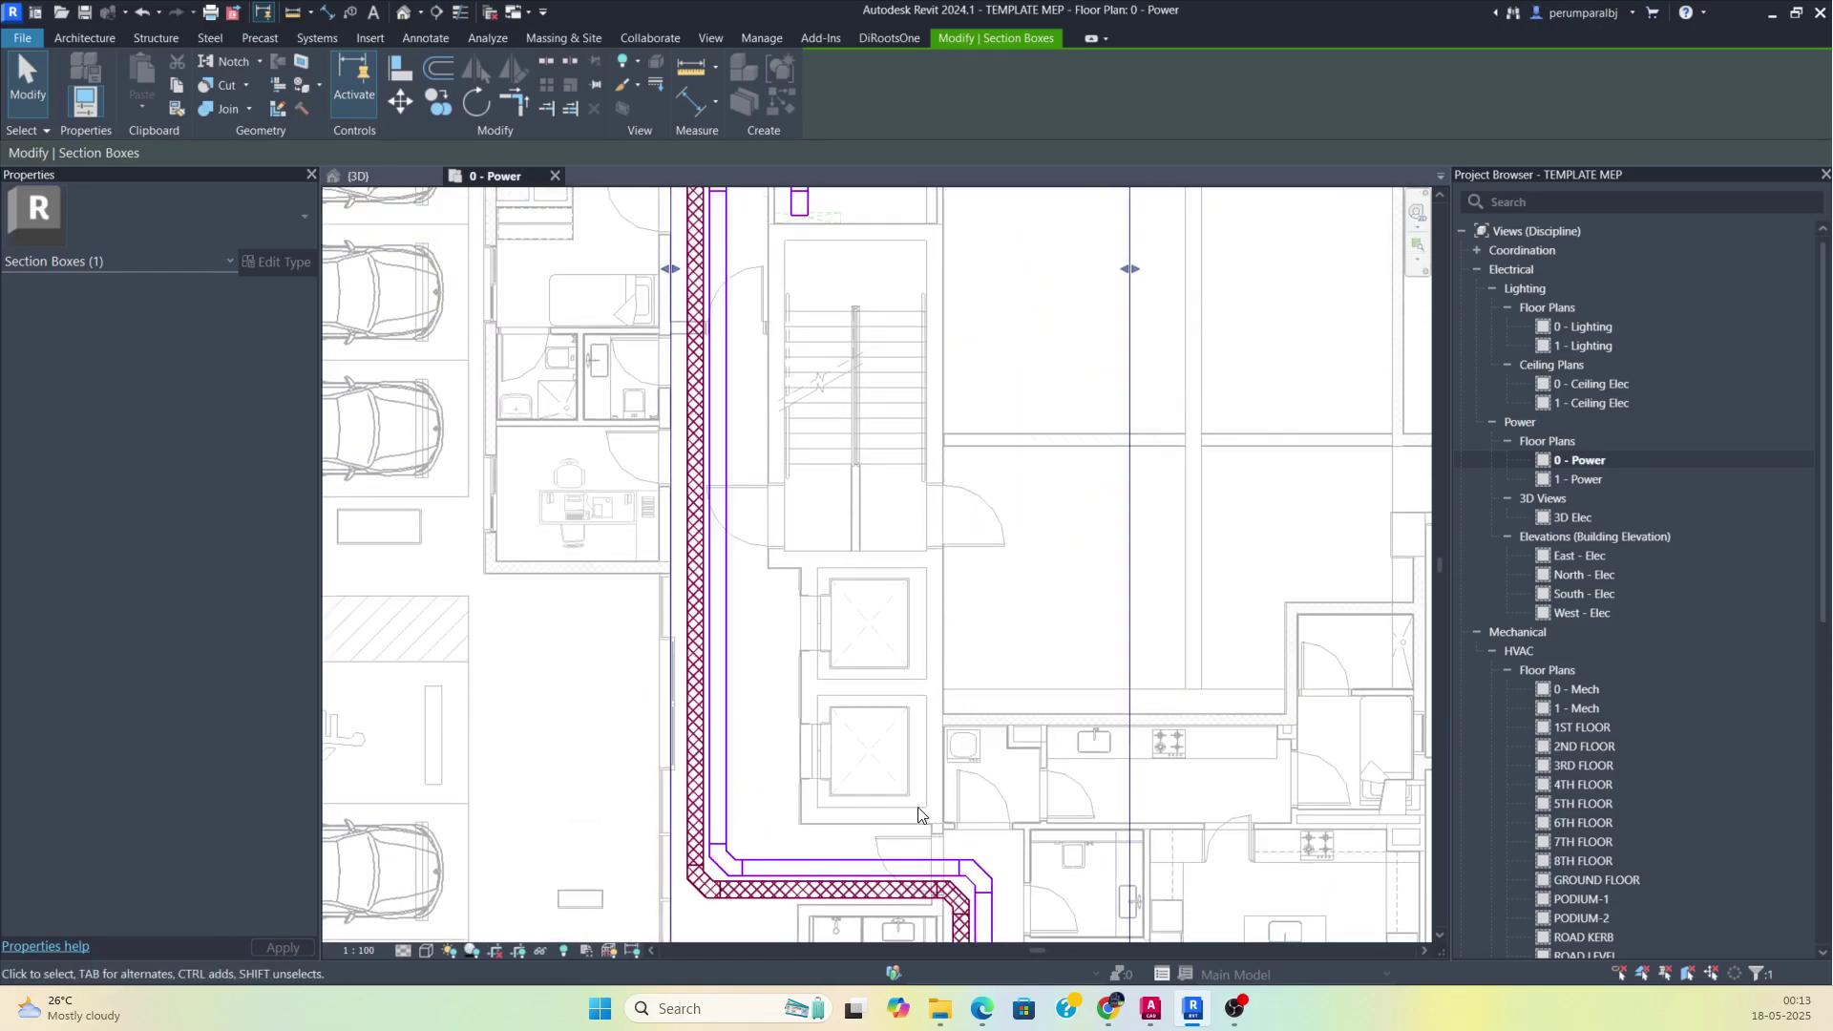
{"action": "scroll", "coordinate": [759, 530], "scroll_direction": "up", "scroll_amount": 3}
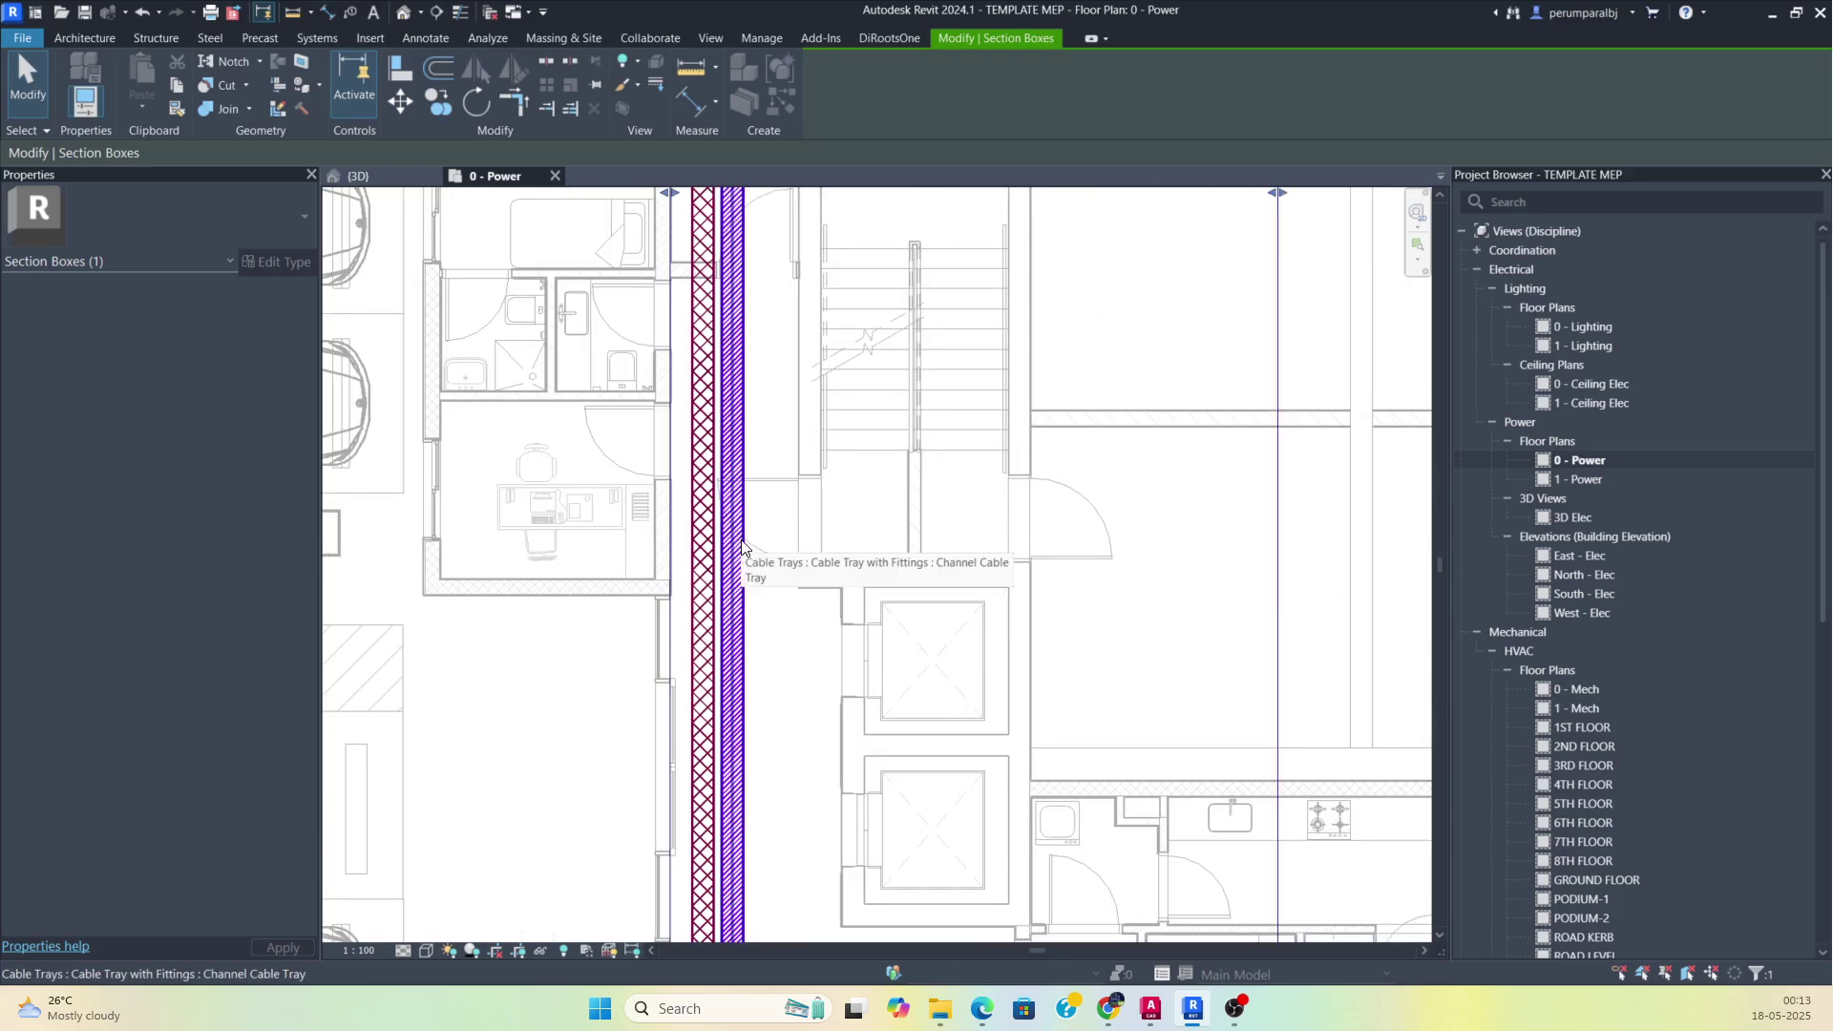
{"action": "left_click", "coordinate": [741, 549]}
{"action": "right_click", "coordinate": [743, 546]}
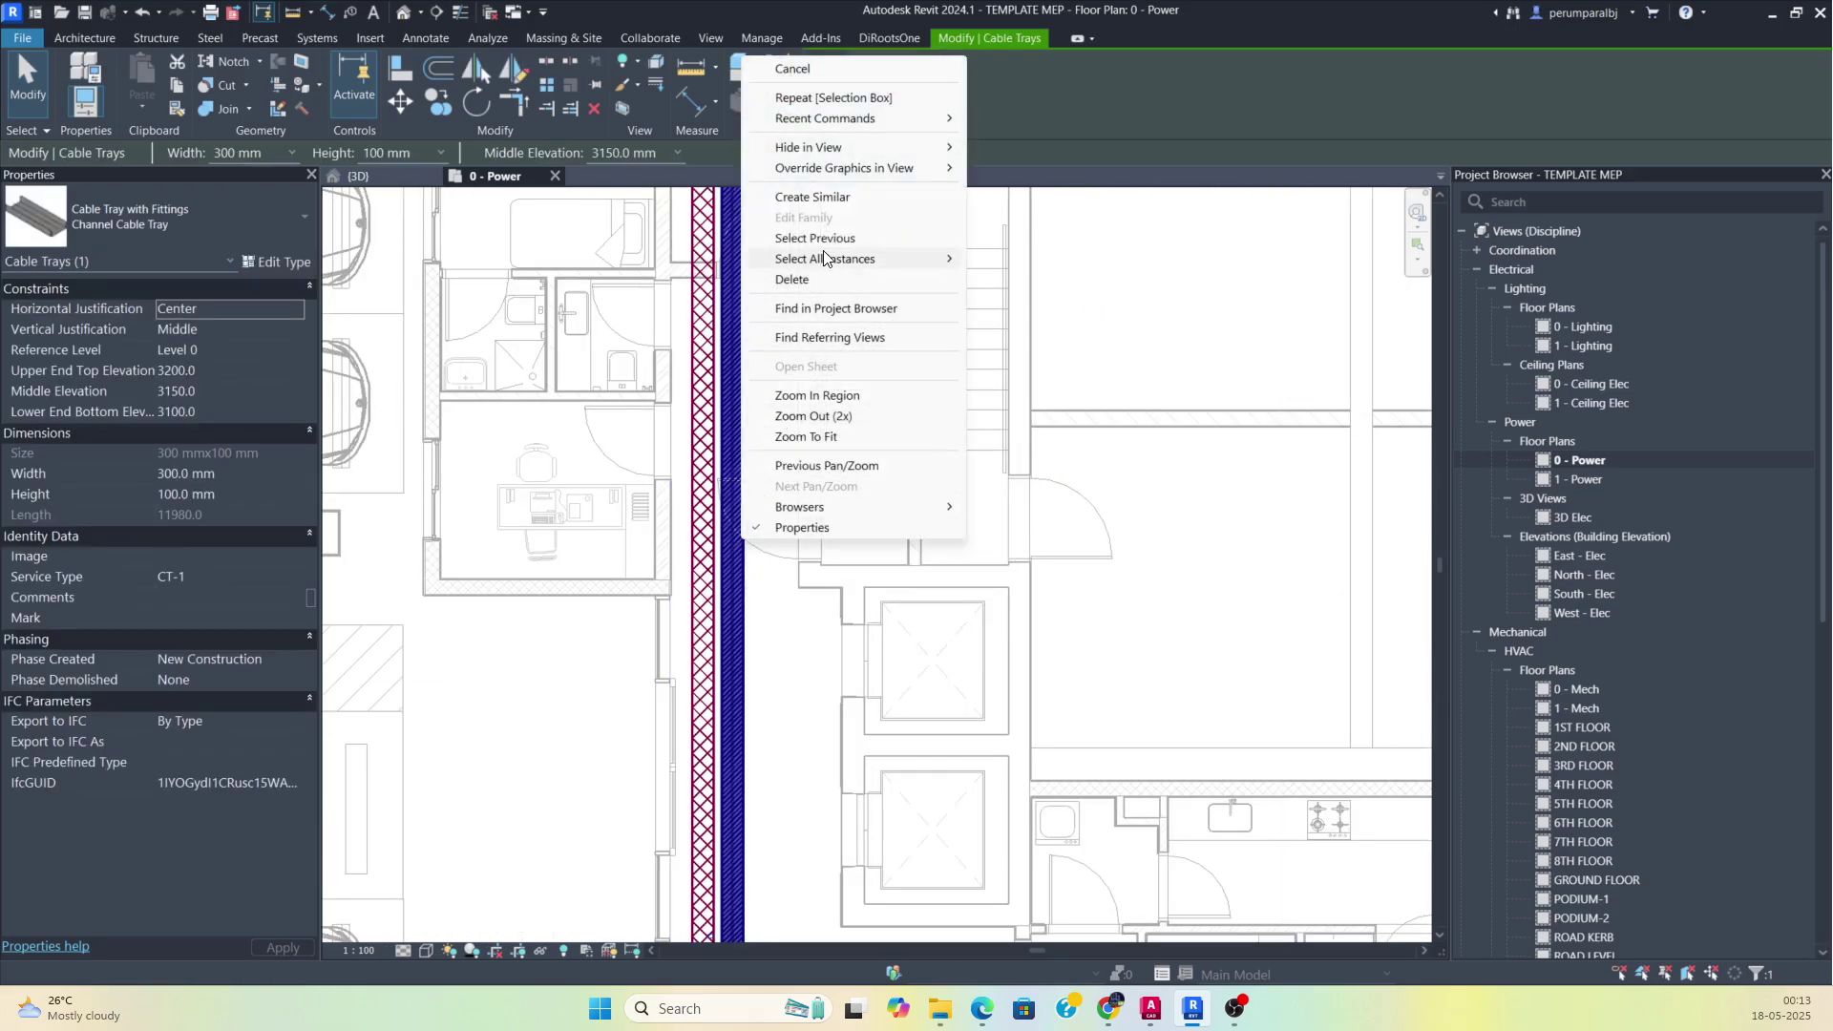
{"action": "left_click", "coordinate": [831, 197]}
{"action": "scroll", "coordinate": [767, 525], "scroll_direction": "down", "scroll_amount": 2}
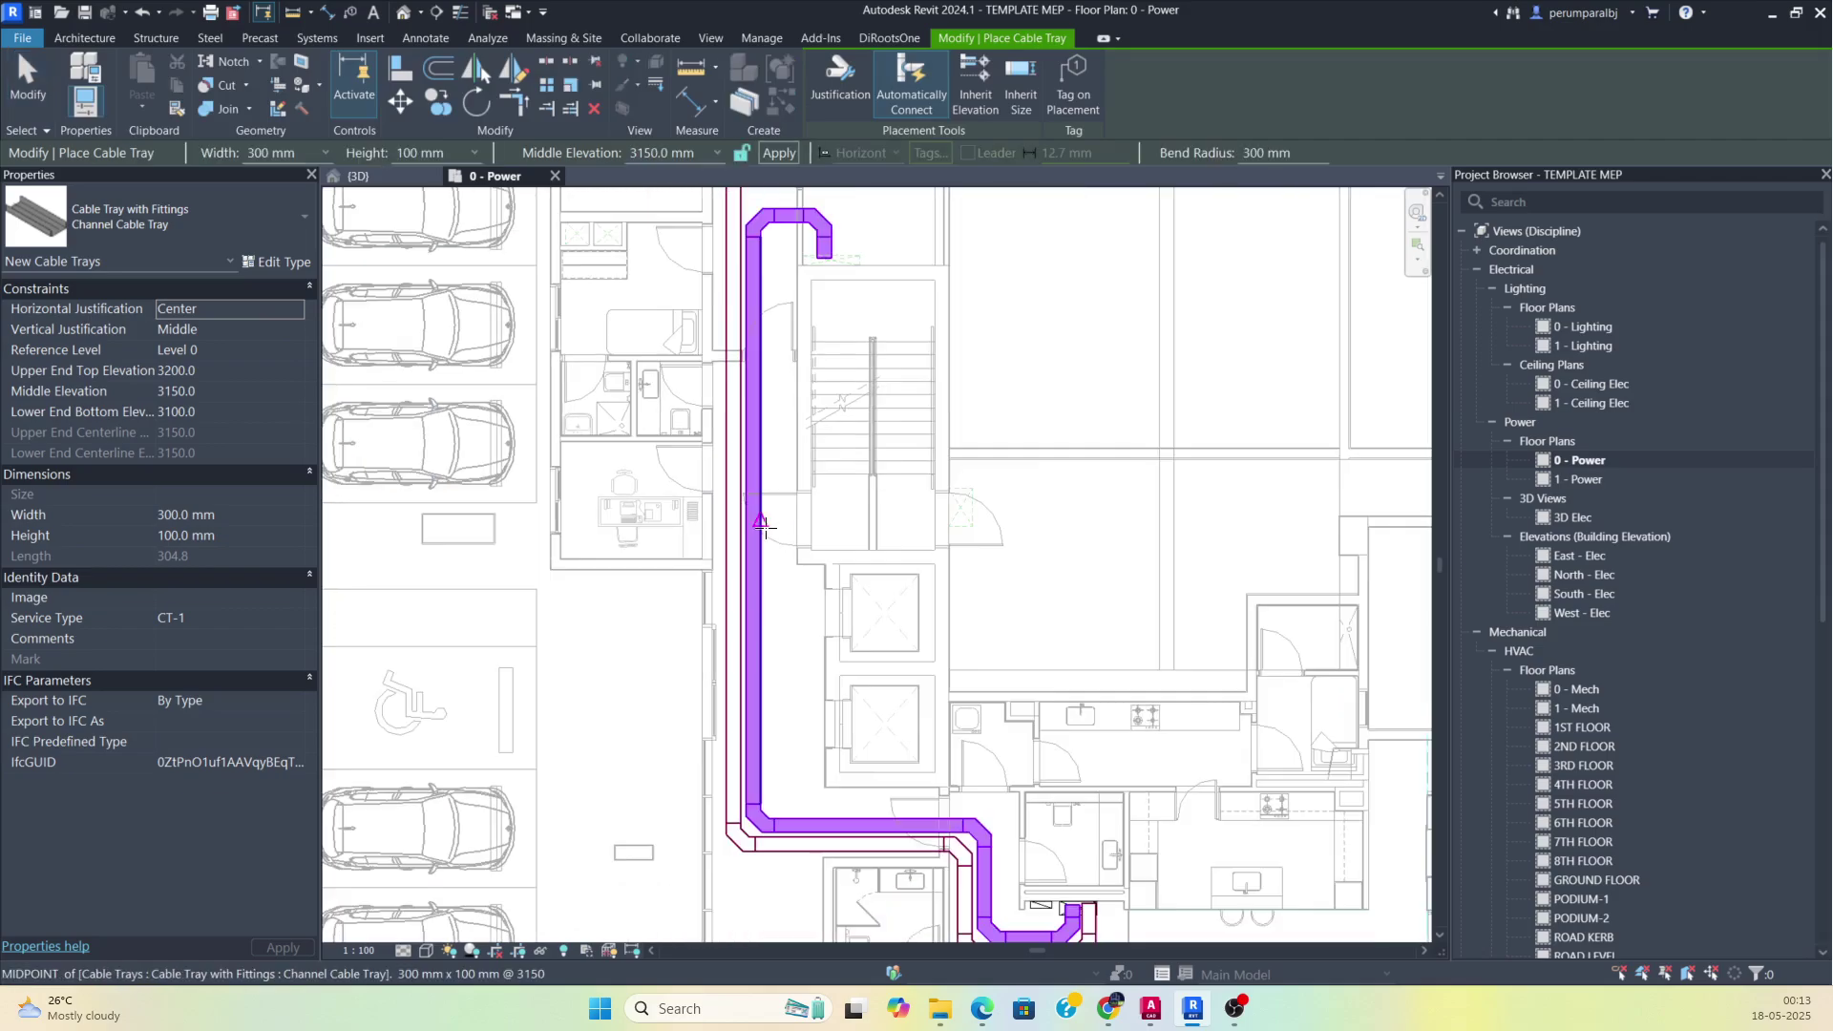
{"action": "scroll", "coordinate": [766, 526], "scroll_direction": "down", "scroll_amount": 2}
{"action": "middle_click_drag", "start_coordinate": [1263, 508], "coordinate": [861, 479]}
{"action": "middle_click_drag", "start_coordinate": [1089, 489], "coordinate": [1402, 497]}
{"action": "scroll", "coordinate": [687, 491], "scroll_direction": "up", "scroll_amount": 4}
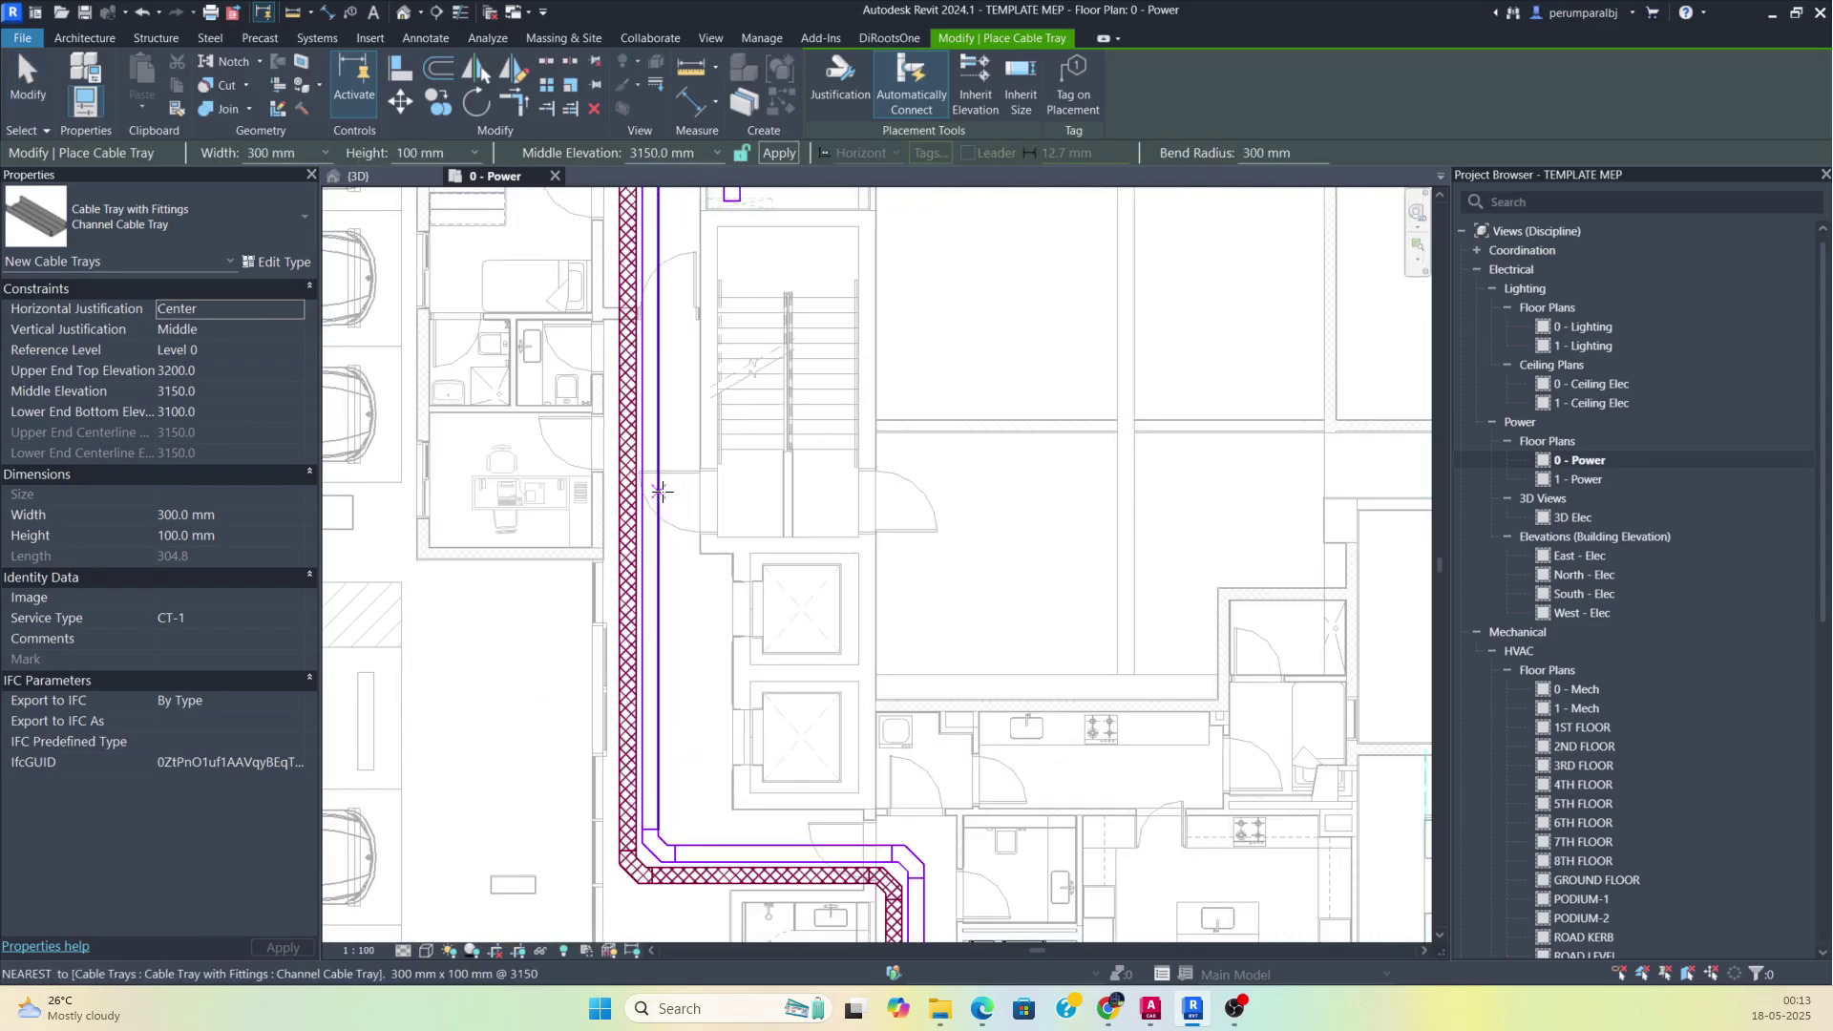
{"action": "left_click", "coordinate": [653, 501]}
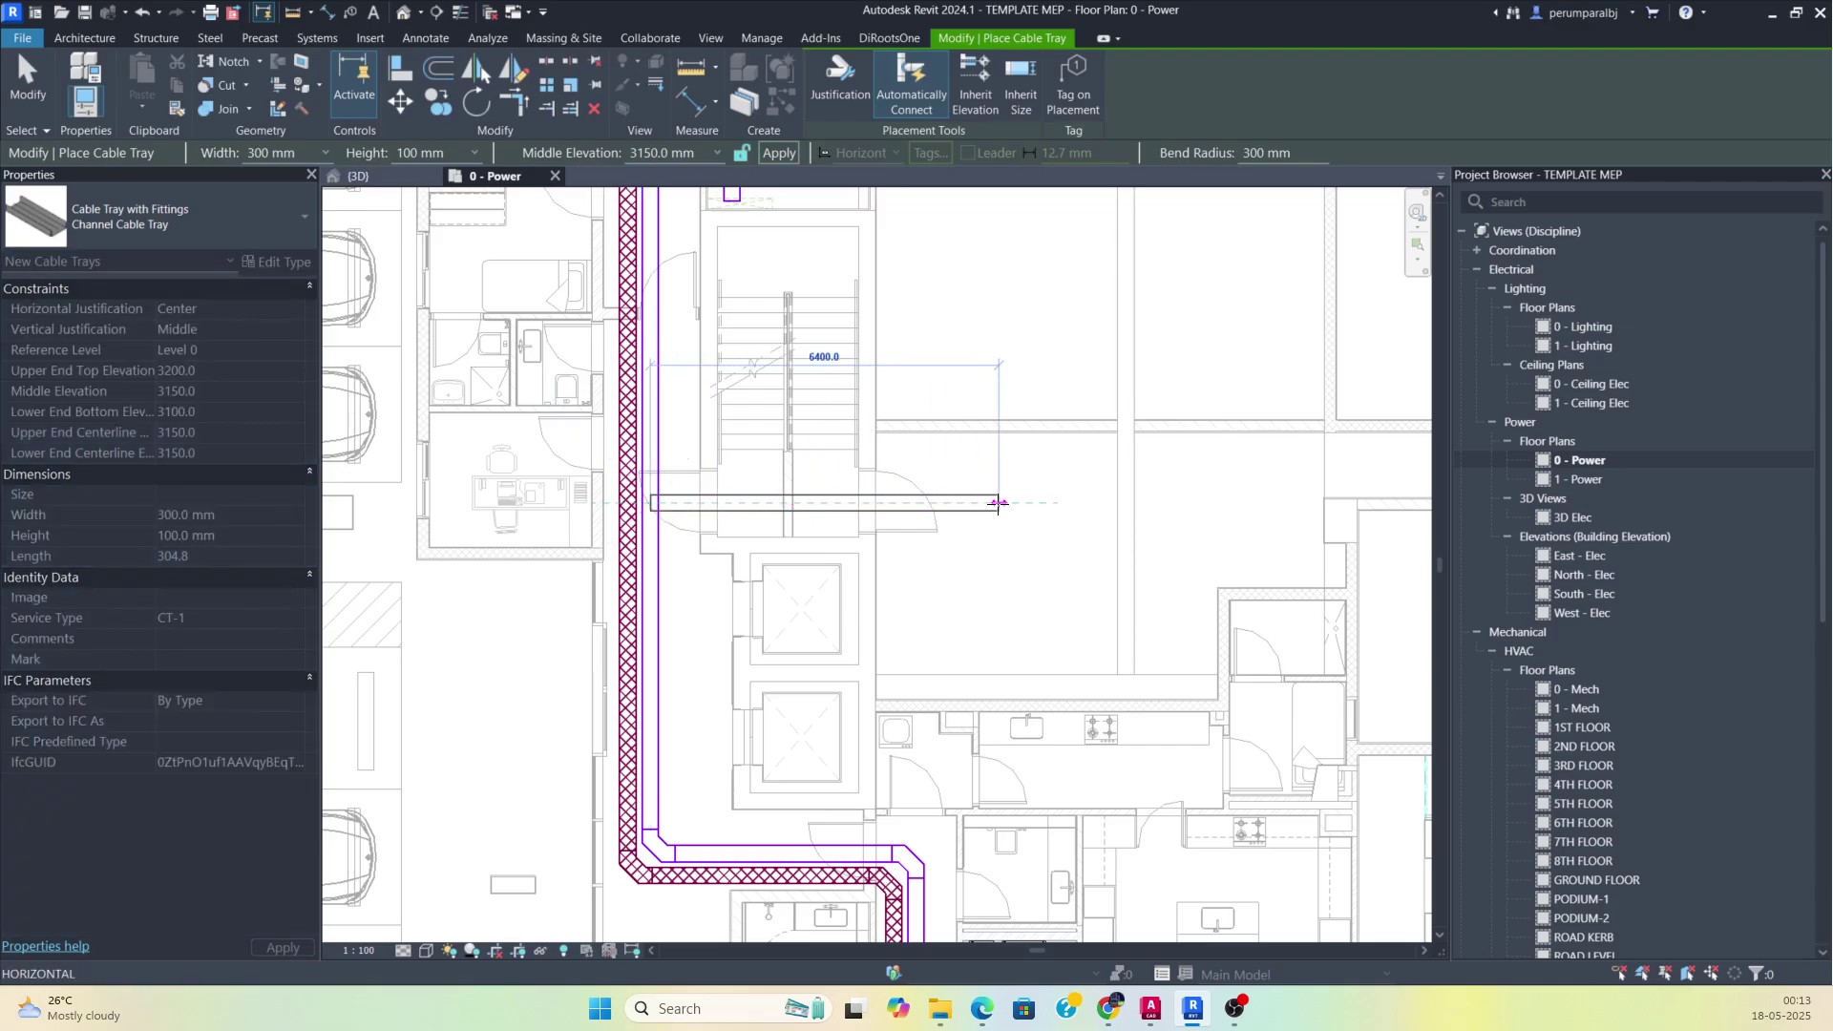
{"action": "middle_click_drag", "start_coordinate": [998, 502], "coordinate": [596, 558]}
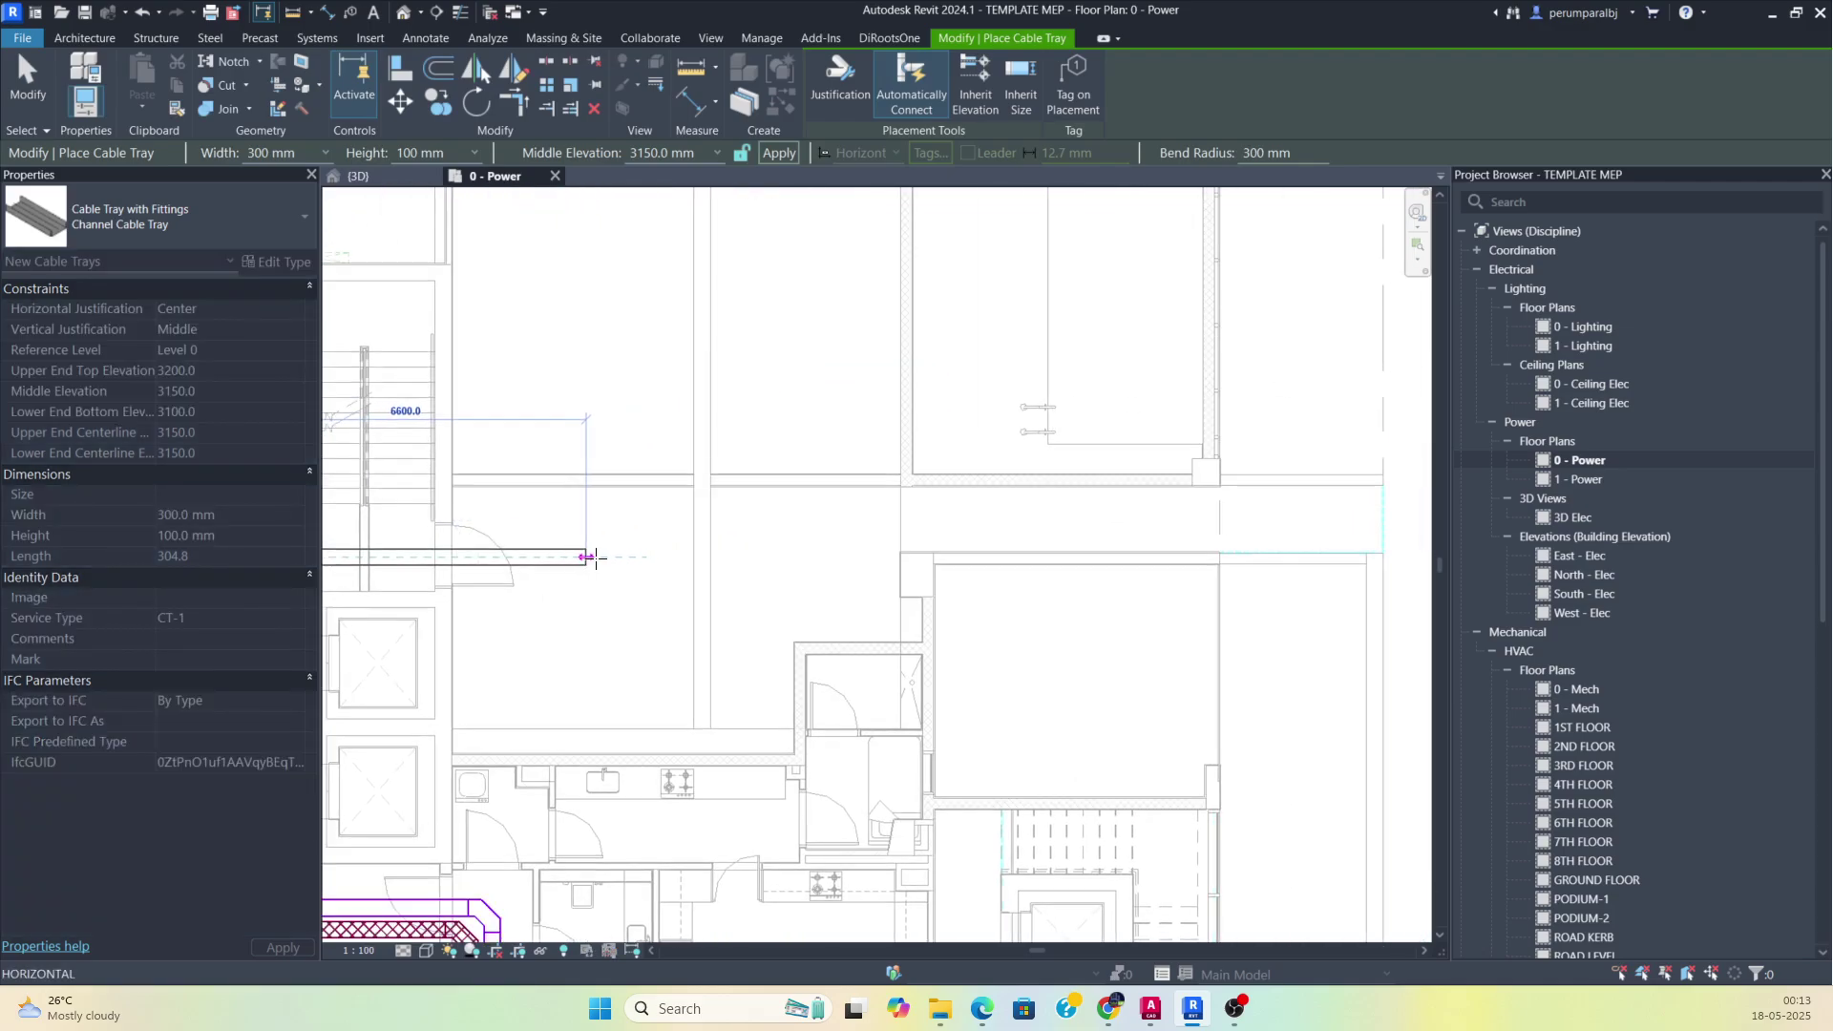
{"action": "left_click", "coordinate": [766, 556]}
Continue the CT-1 branch with a 40° jog into the adjoining corridor, and run it straight to the corridor's far end.
{"action": "scroll", "coordinate": [850, 519], "scroll_direction": "up", "scroll_amount": 2}
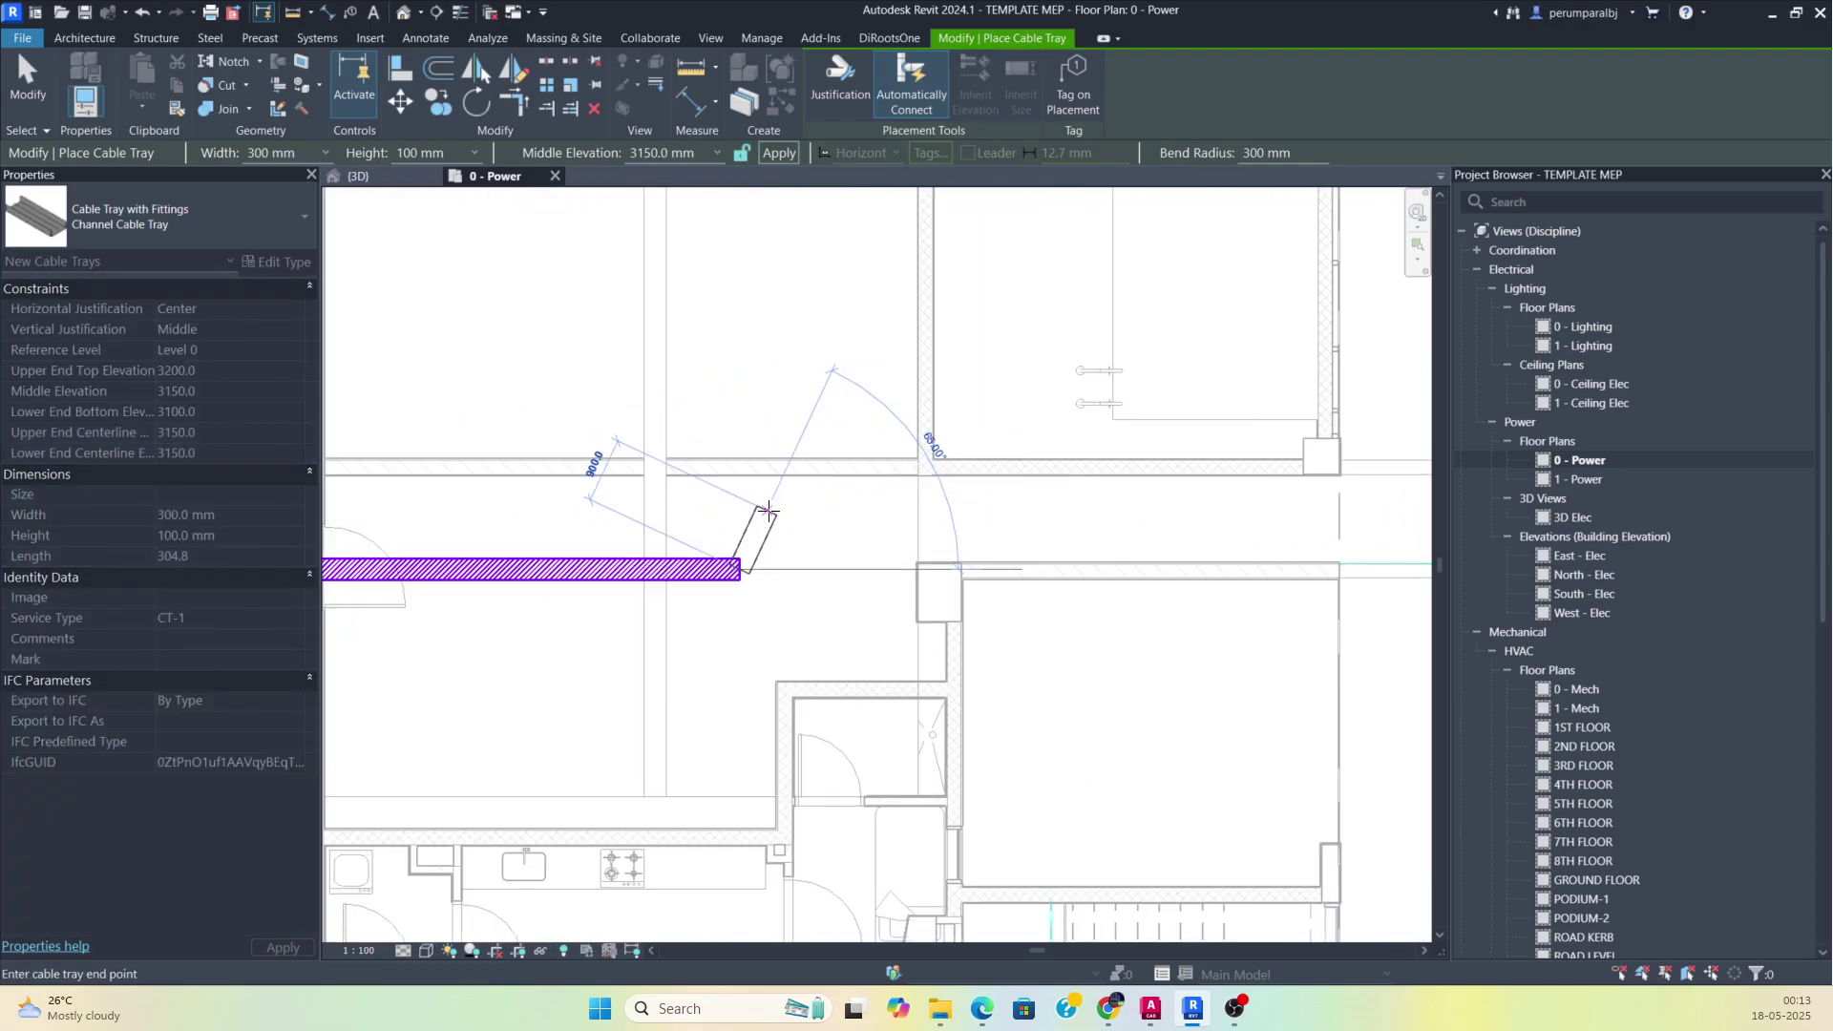
{"action": "scroll", "coordinate": [807, 509], "scroll_direction": "up", "scroll_amount": 1}
{"action": "left_click", "coordinate": [806, 506]}
{"action": "scroll", "coordinate": [1136, 517], "scroll_direction": "down", "scroll_amount": 2}
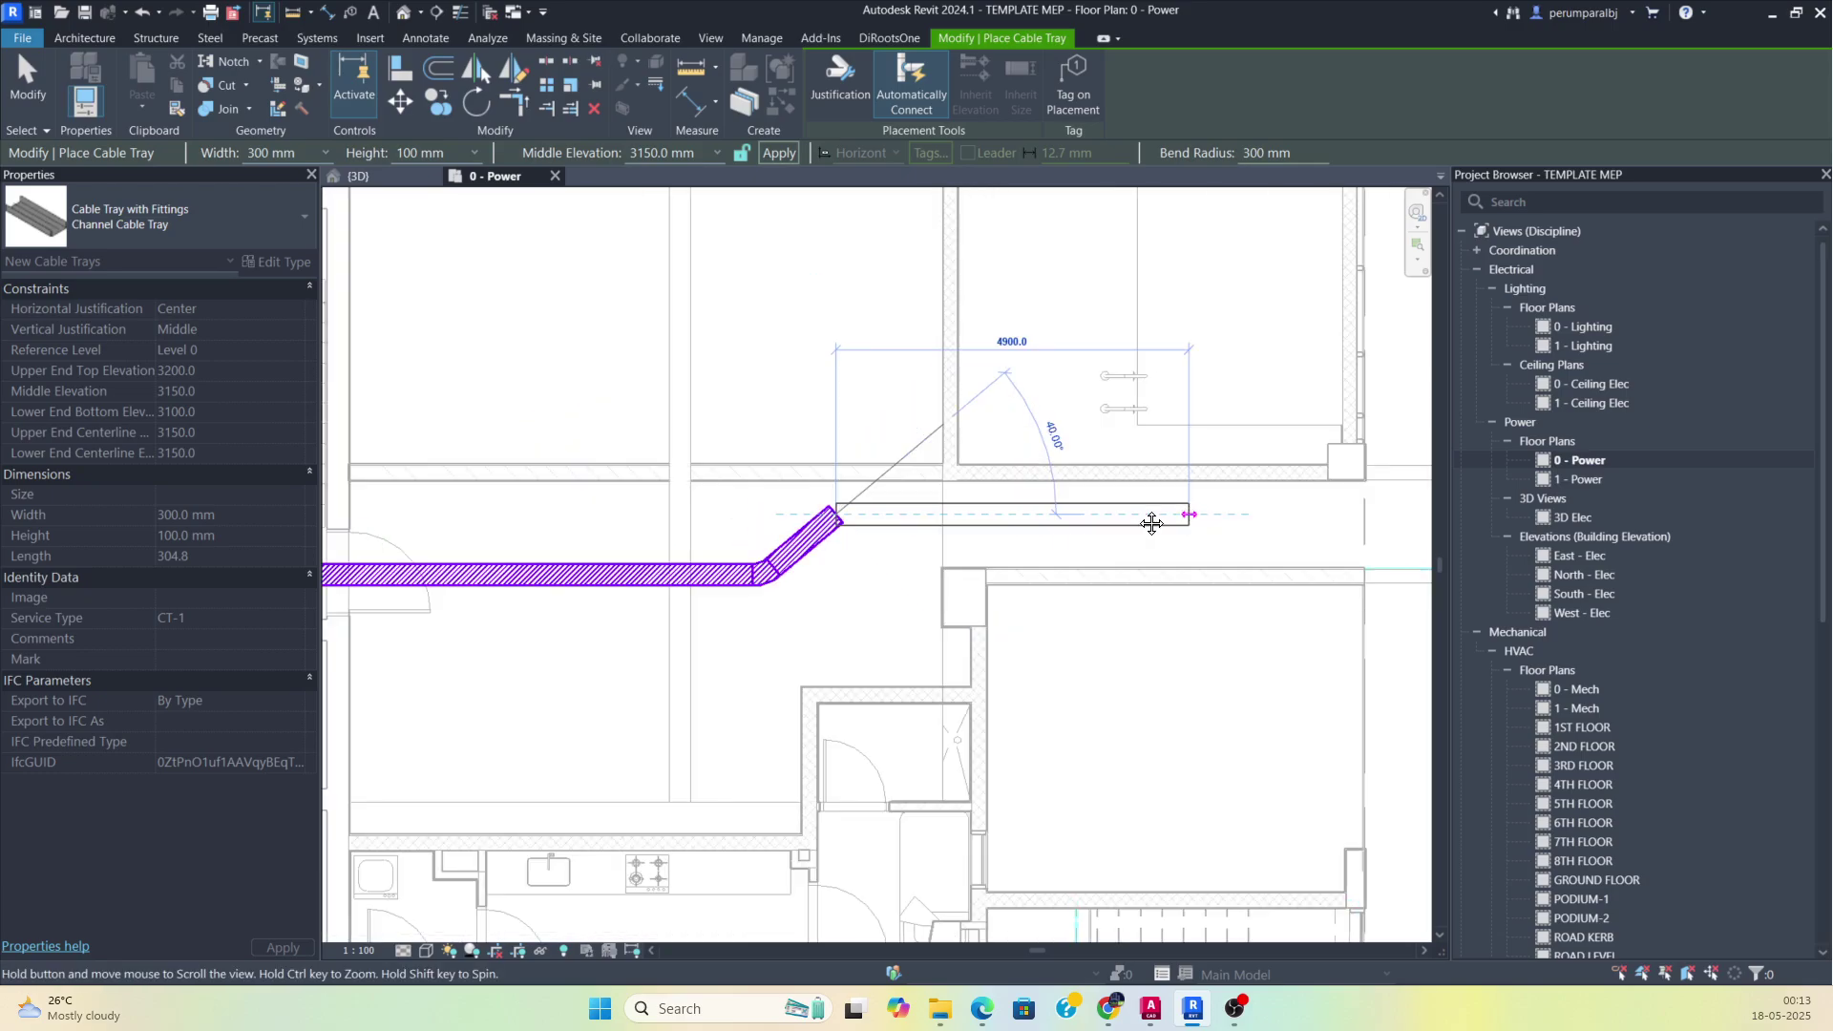
{"action": "middle_click_drag", "start_coordinate": [1194, 519], "coordinate": [729, 522]}
{"action": "left_click", "coordinate": [1071, 512]}
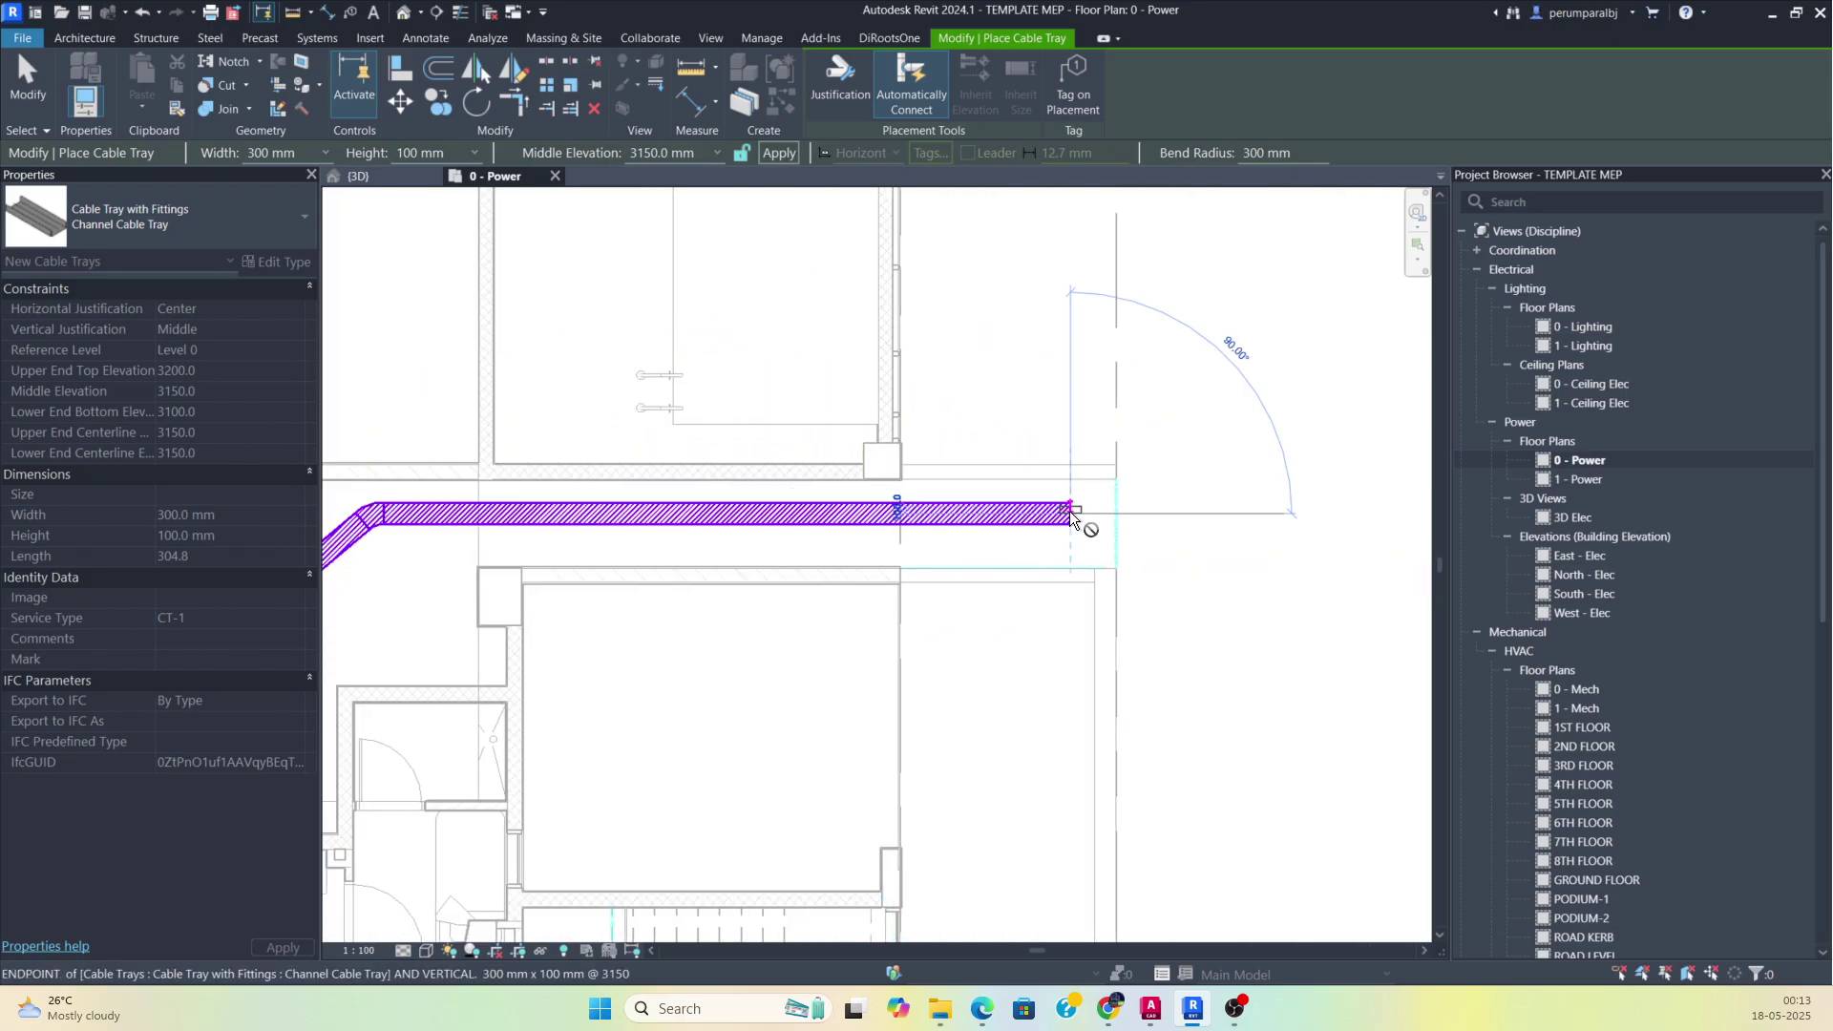
{"action": "scroll", "coordinate": [1072, 520], "scroll_direction": "down", "scroll_amount": 3}
{"action": "key", "text": "Escape"}
{"action": "key", "text": "Escape"}
Branch a 300 mm tray about 3200 mm long from the CT-2 corridor run into the room opposite the lift.
{"action": "scroll", "coordinate": [816, 533], "scroll_direction": "up", "scroll_amount": 2}
{"action": "scroll", "coordinate": [816, 532], "scroll_direction": "up", "scroll_amount": 4}
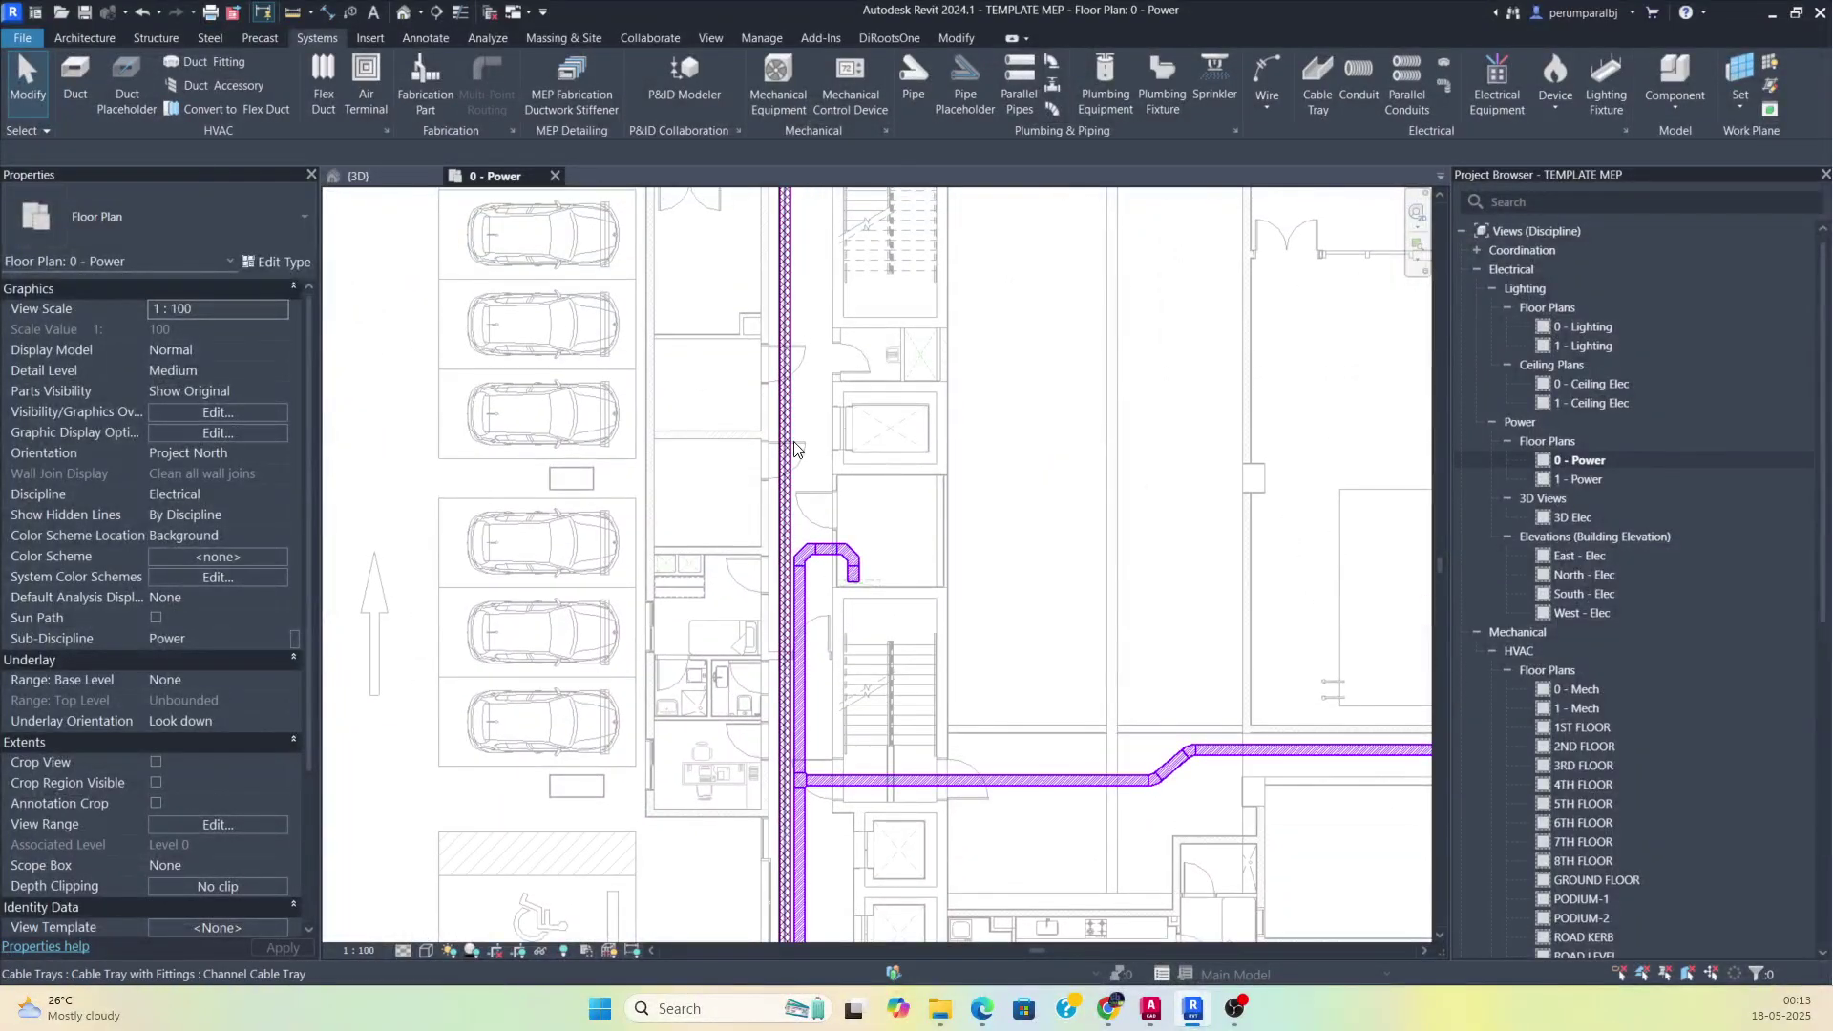
{"action": "left_click", "coordinate": [786, 483]}
{"action": "right_click", "coordinate": [786, 482]}
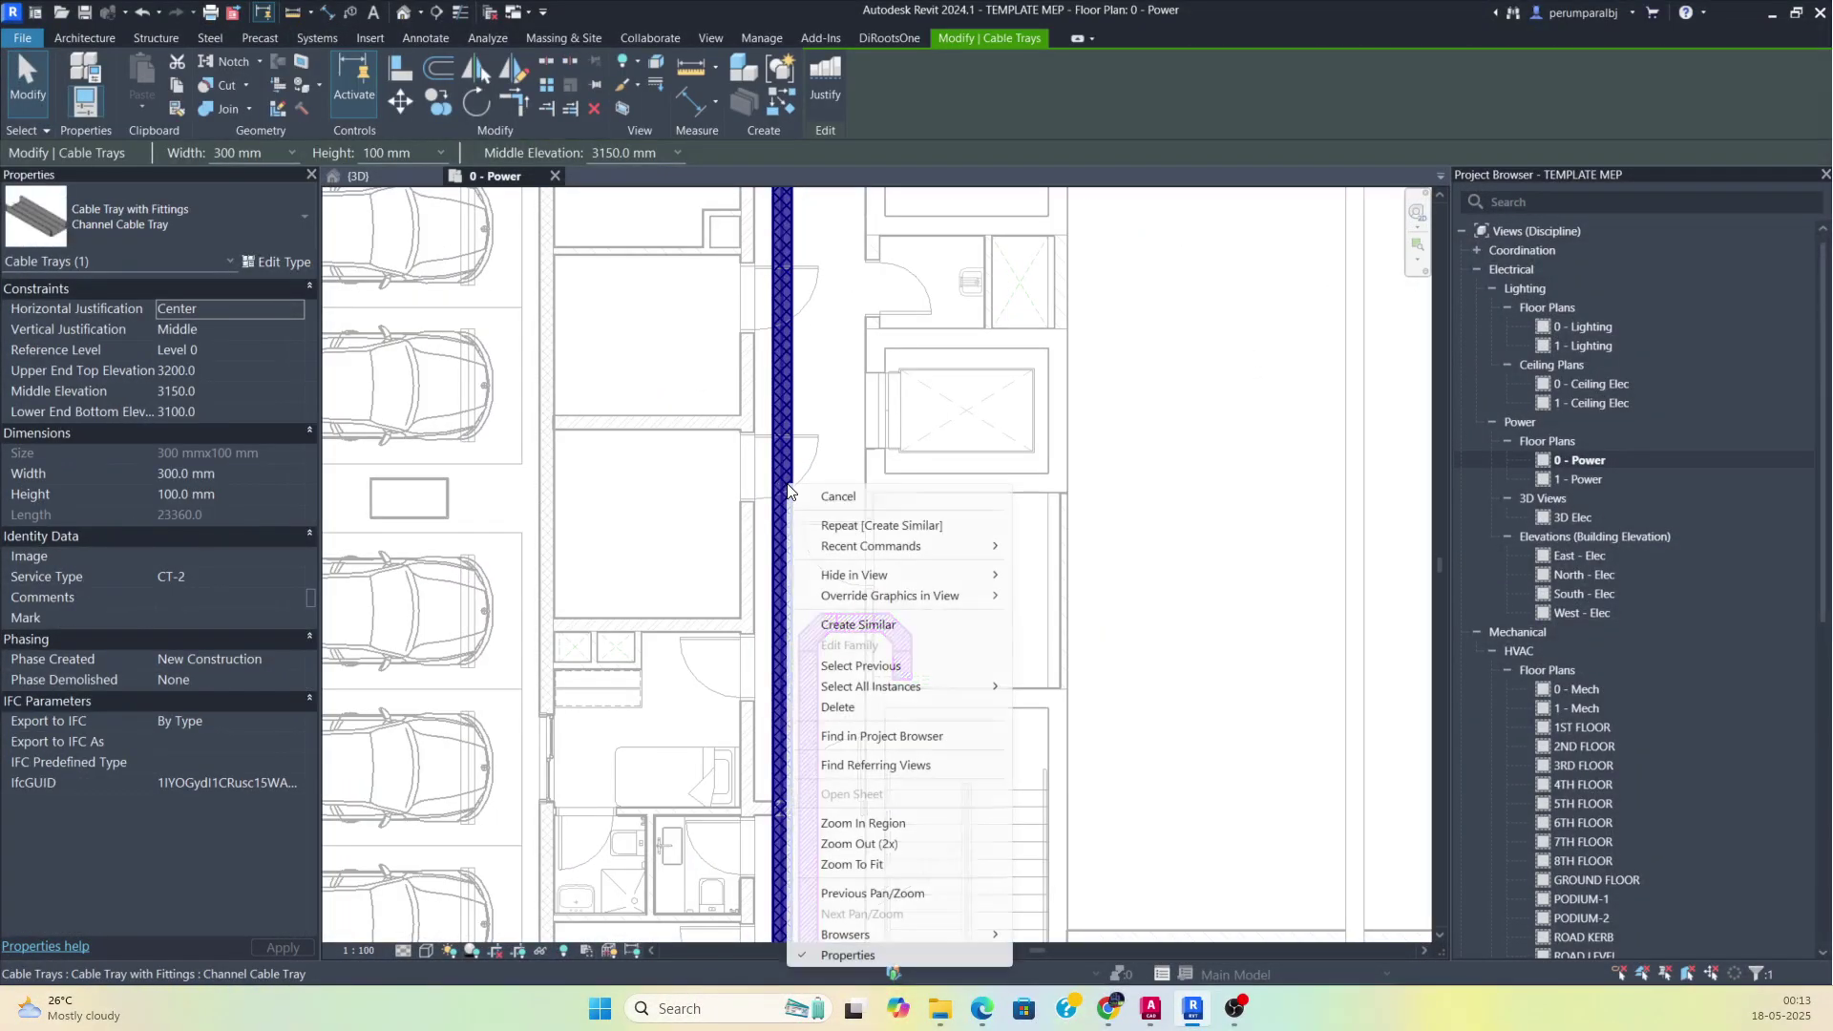
{"action": "left_click", "coordinate": [872, 626]}
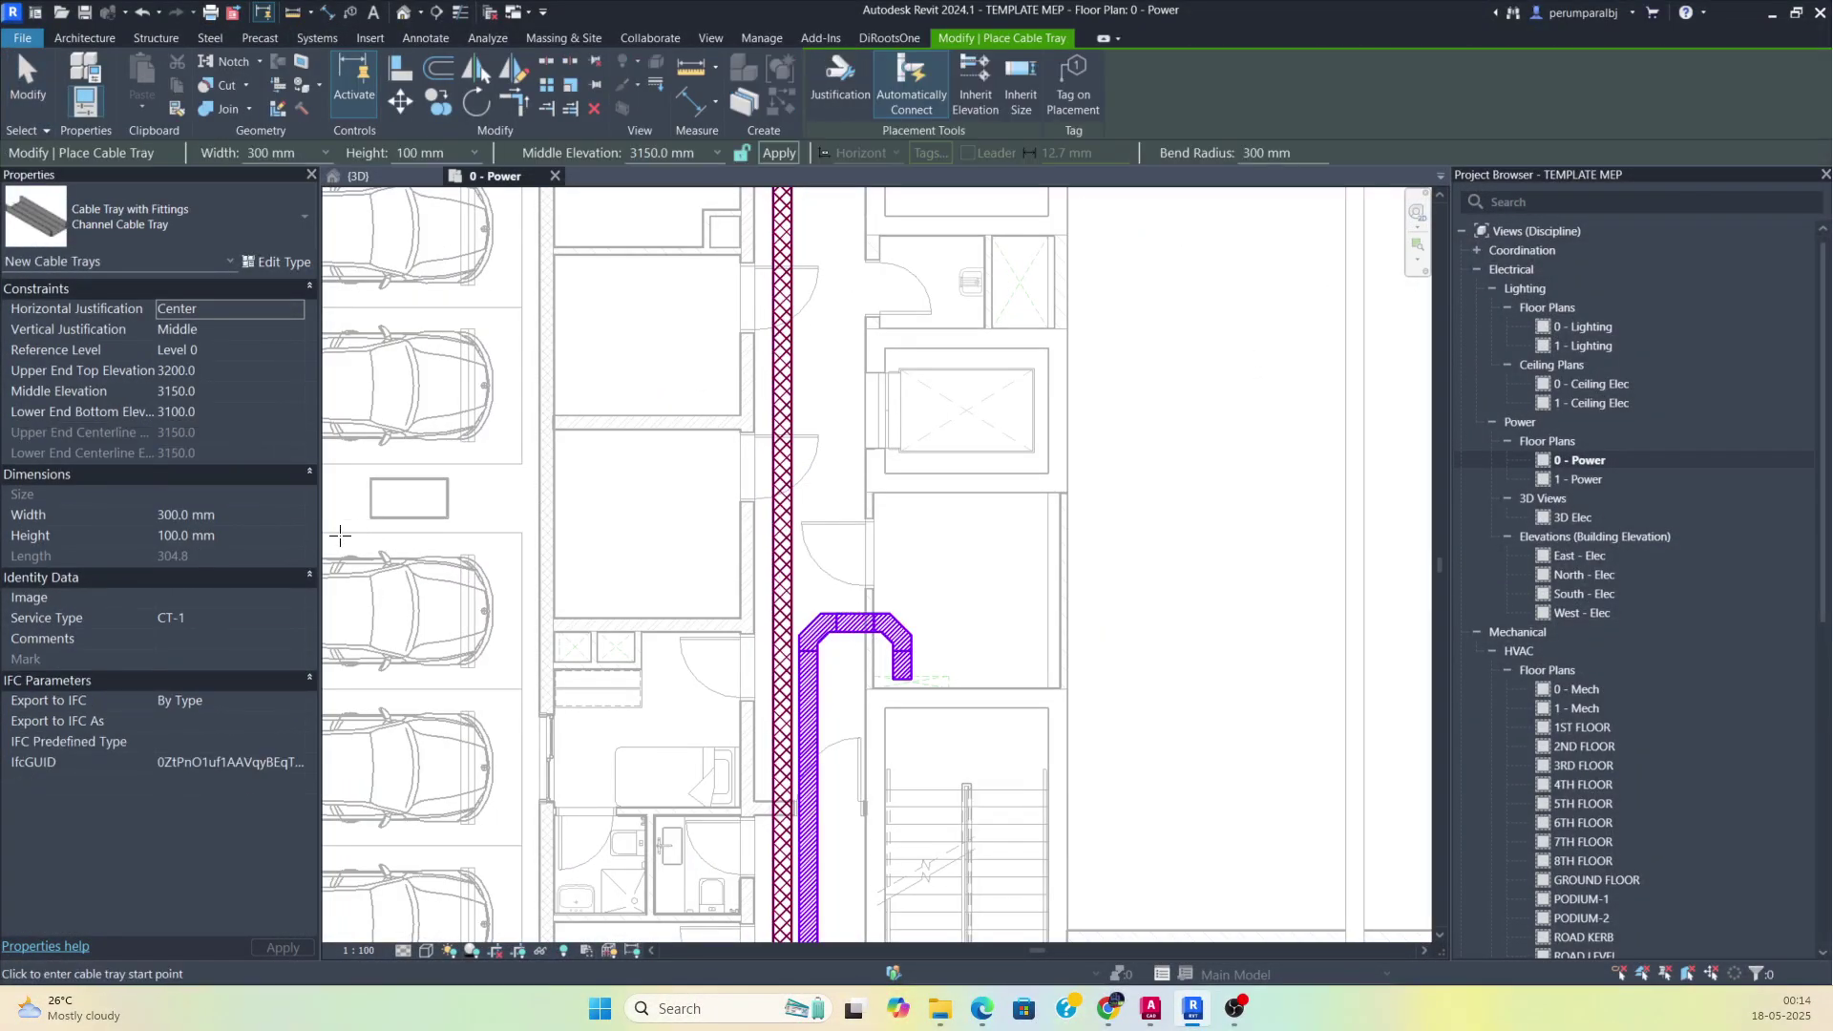
{"action": "left_click", "coordinate": [195, 620]}
{"action": "left_click", "coordinate": [780, 491]}
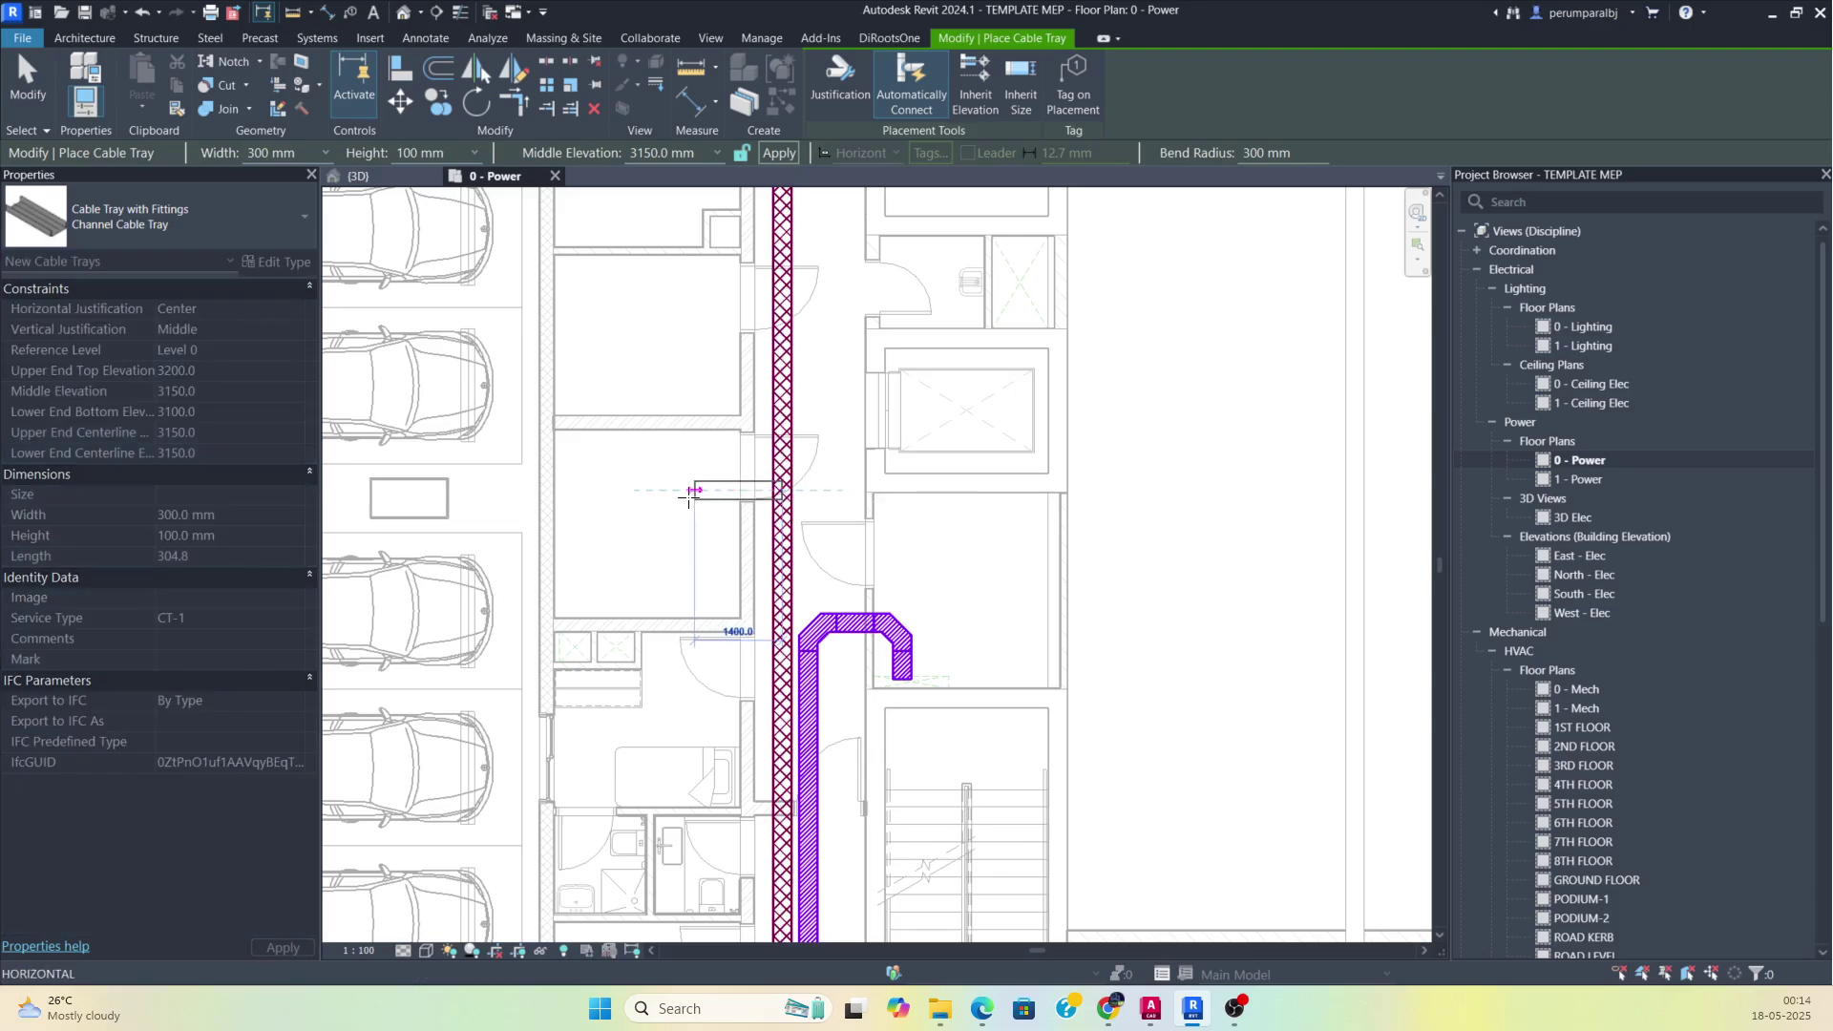
{"action": "left_click", "coordinate": [569, 491]}
{"action": "key", "text": "Escape"}
{"action": "key", "text": "Escape"}
{"action": "scroll", "coordinate": [608, 495], "scroll_direction": "up", "scroll_amount": 1}
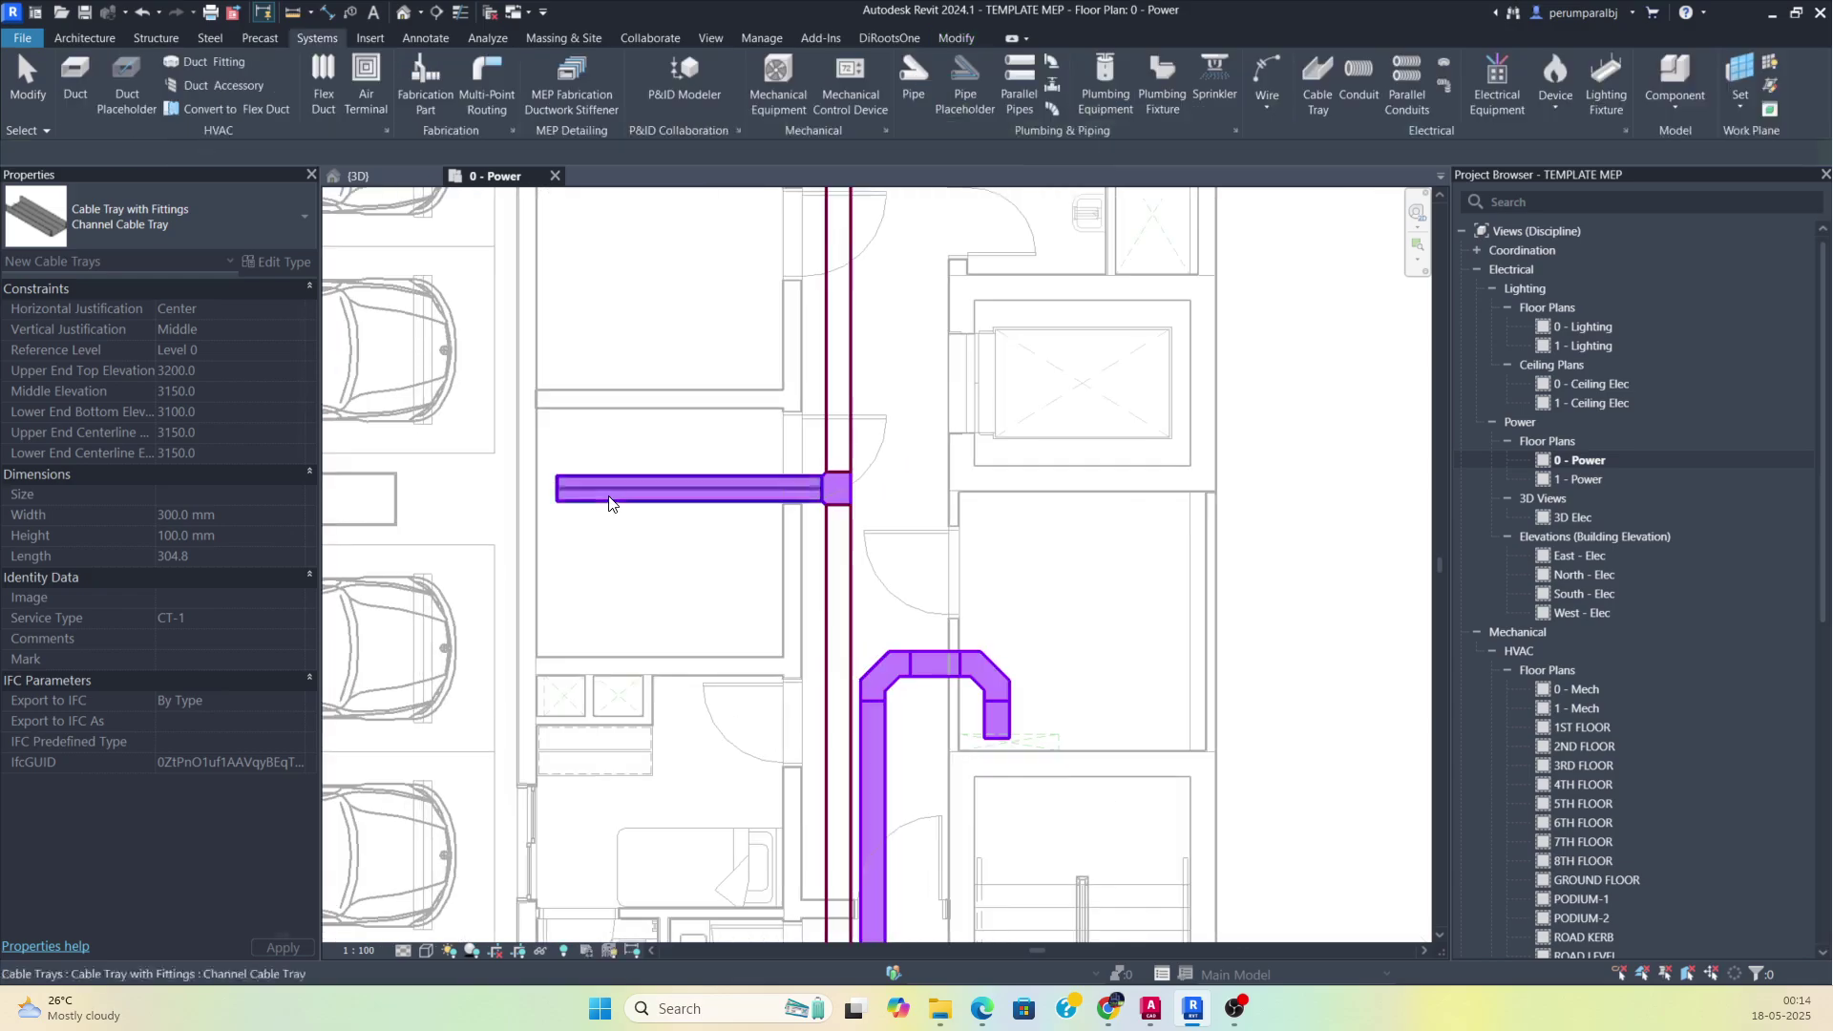
Set the service type of the whole connected CT-2 network, including the new room branch, to CT-2.
{"action": "left_click", "coordinate": [718, 490]}
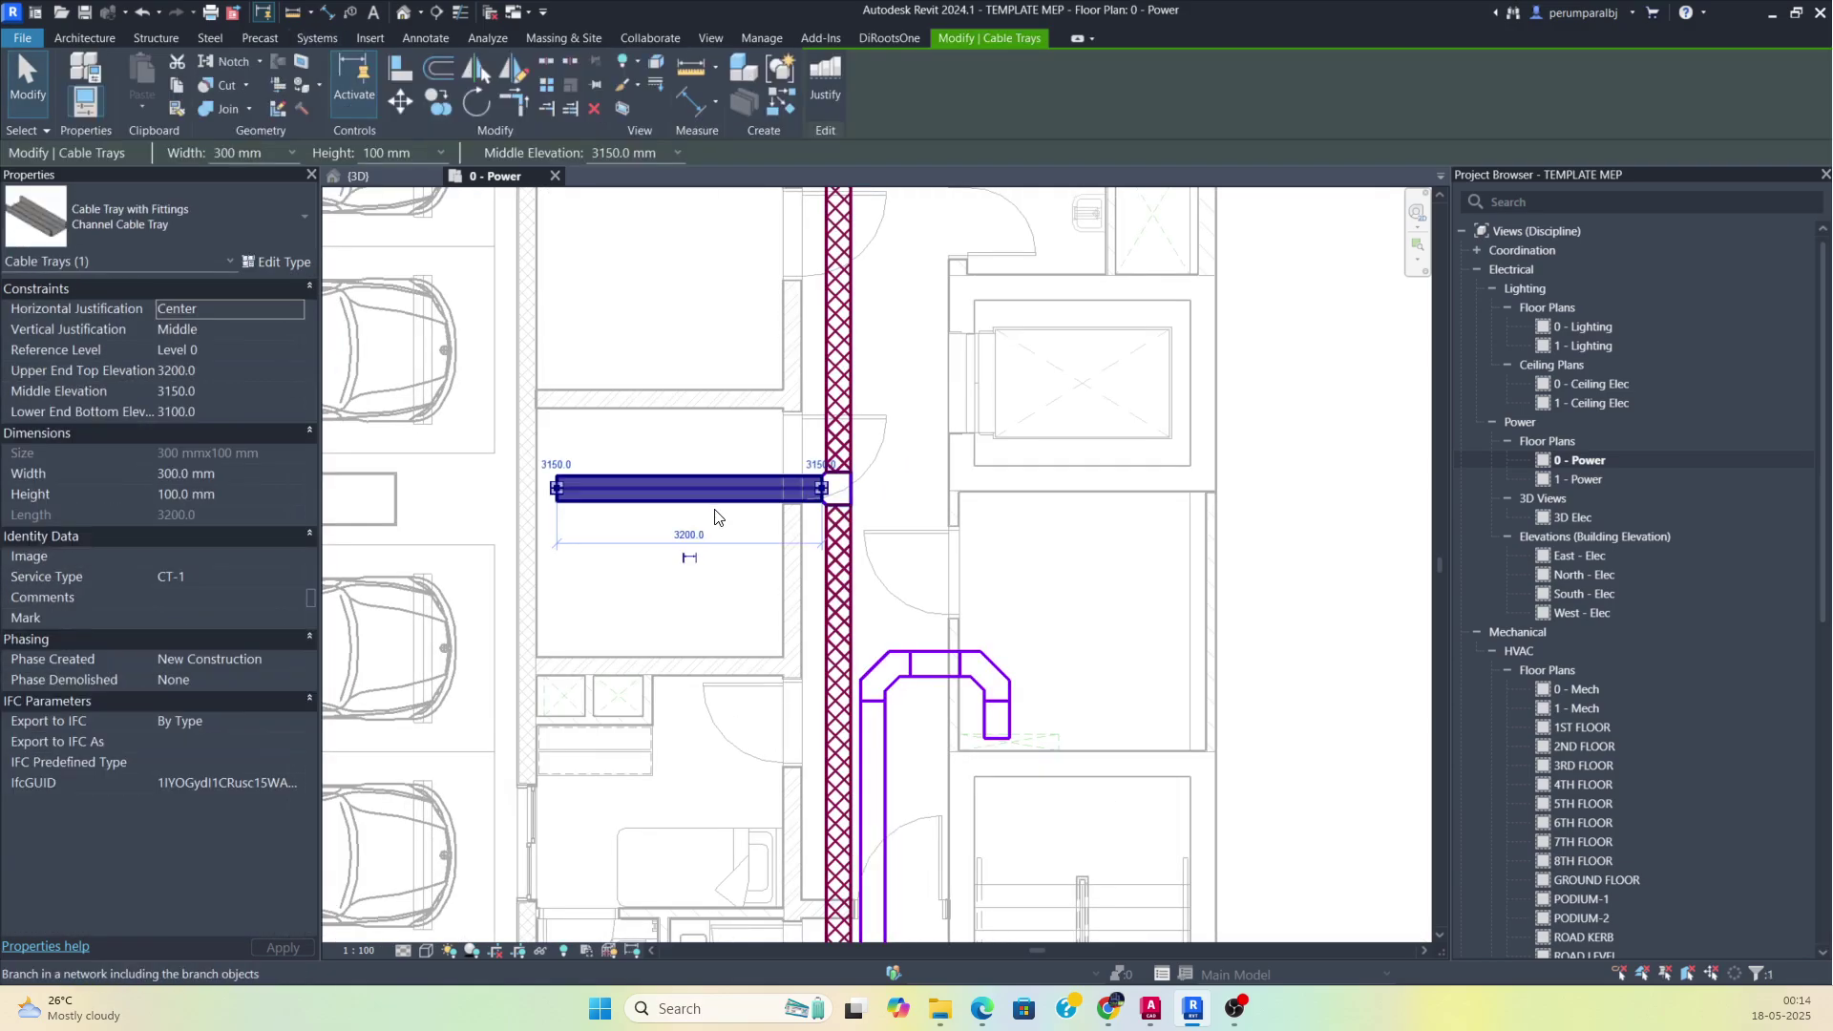
{"action": "key", "text": "Tab"}
{"action": "left_click", "coordinate": [718, 517]}
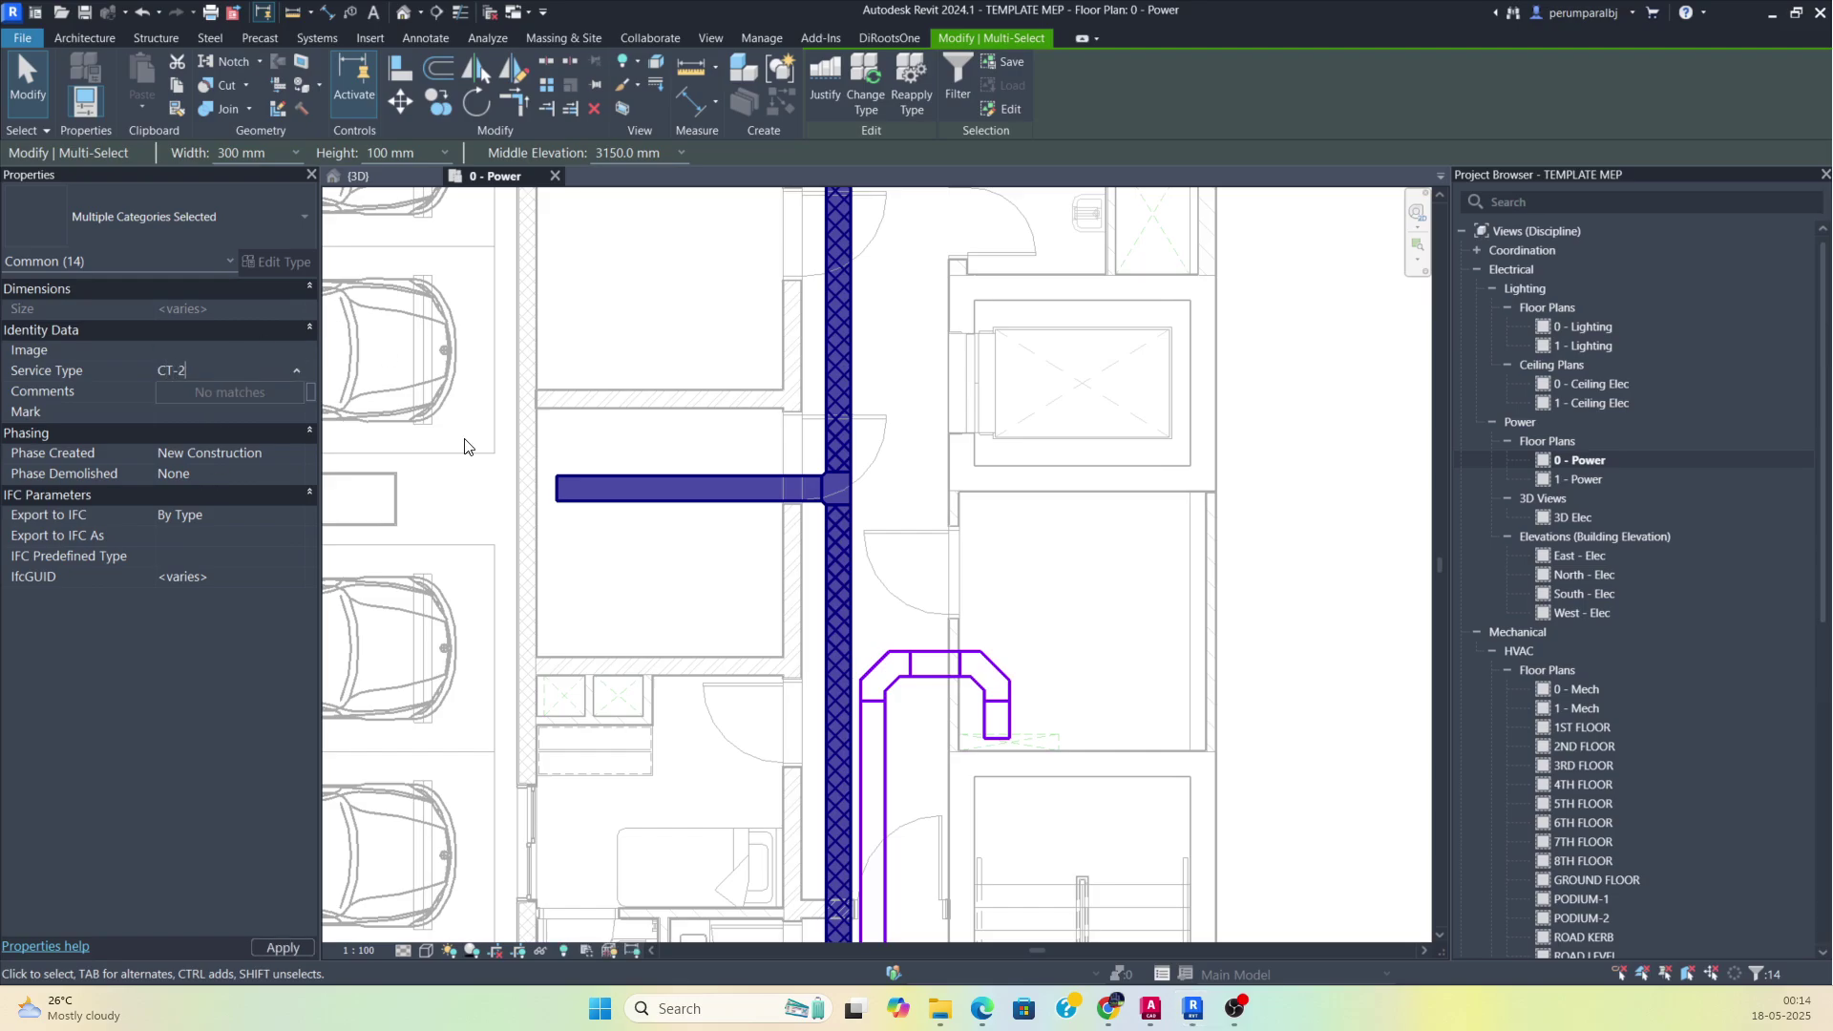
{"action": "key", "text": "Escape"}
Check the CT-1 and CT-2 runs and their branches across the floor plan.
{"action": "scroll", "coordinate": [776, 535], "scroll_direction": "down", "scroll_amount": 5}
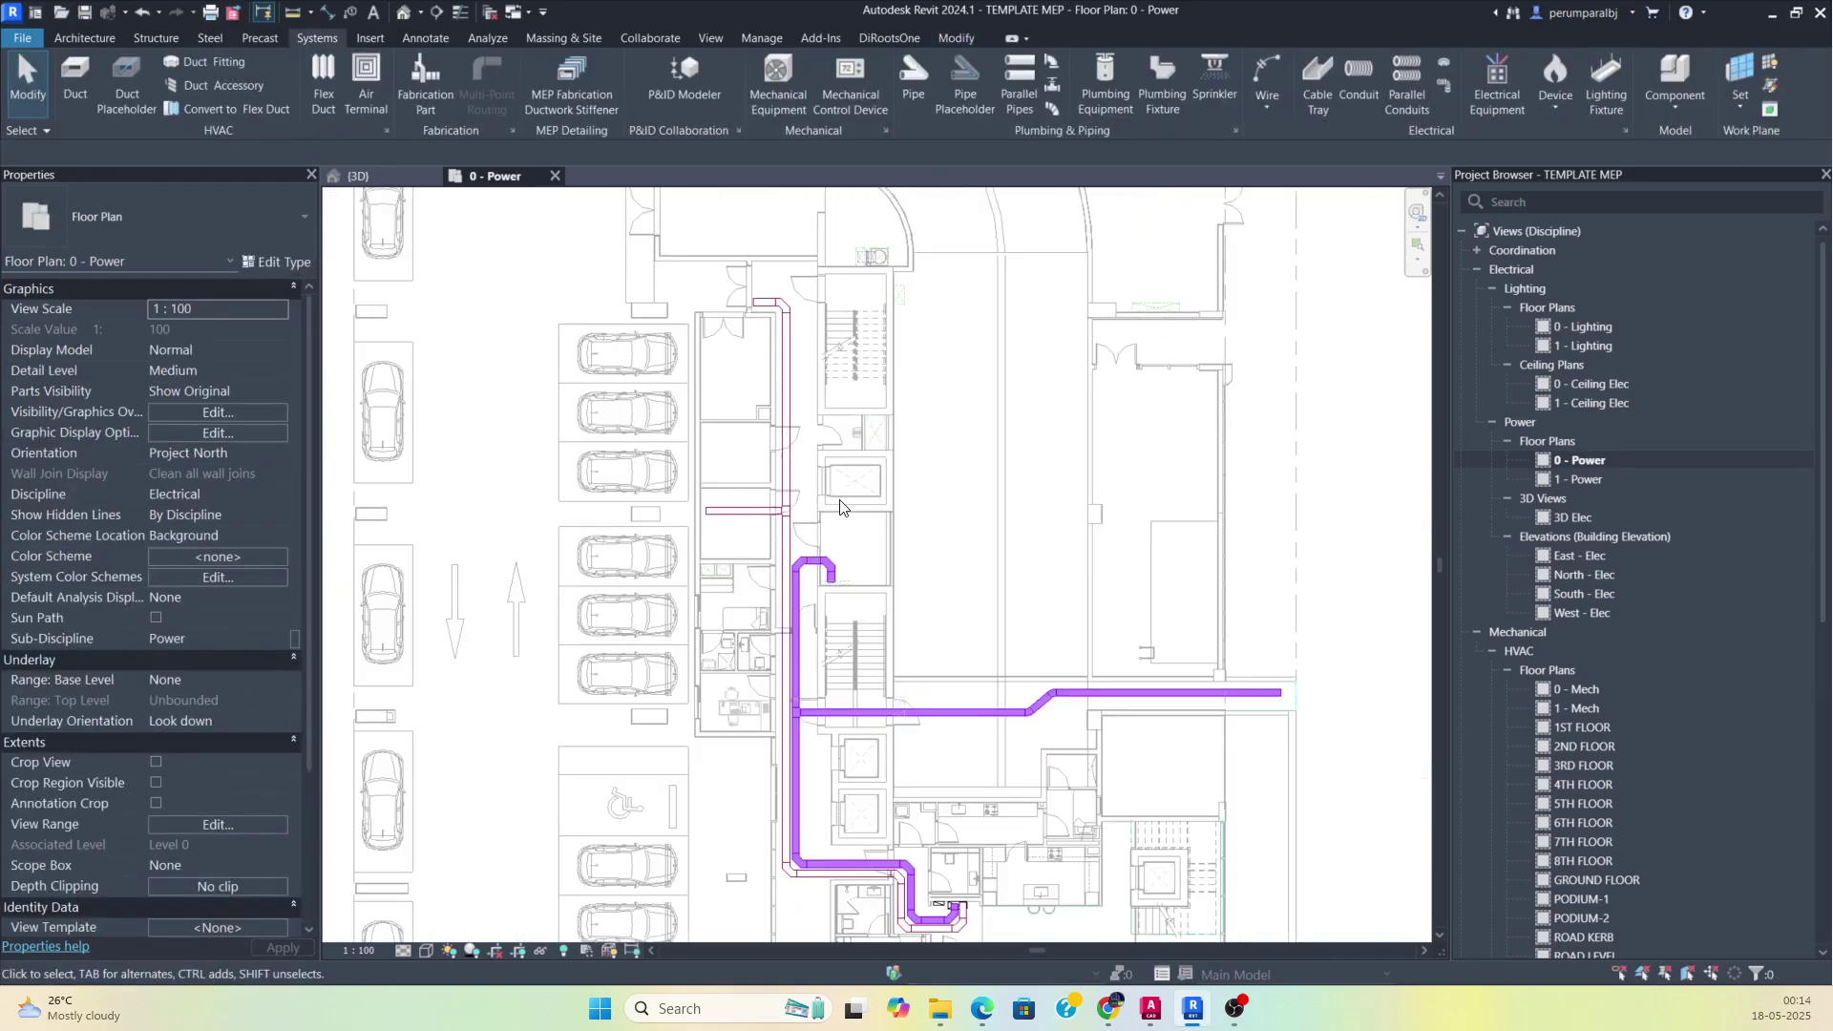
{"action": "middle_click_drag", "start_coordinate": [861, 557], "coordinate": [769, 344]}
{"action": "scroll", "coordinate": [864, 473], "scroll_direction": "up", "scroll_amount": 1}
{"action": "scroll", "coordinate": [825, 484], "scroll_direction": "down", "scroll_amount": 1}
{"action": "middle_click_drag", "start_coordinate": [849, 470], "coordinate": [872, 689]}
{"action": "middle_click_drag", "start_coordinate": [802, 631], "coordinate": [891, 501]}
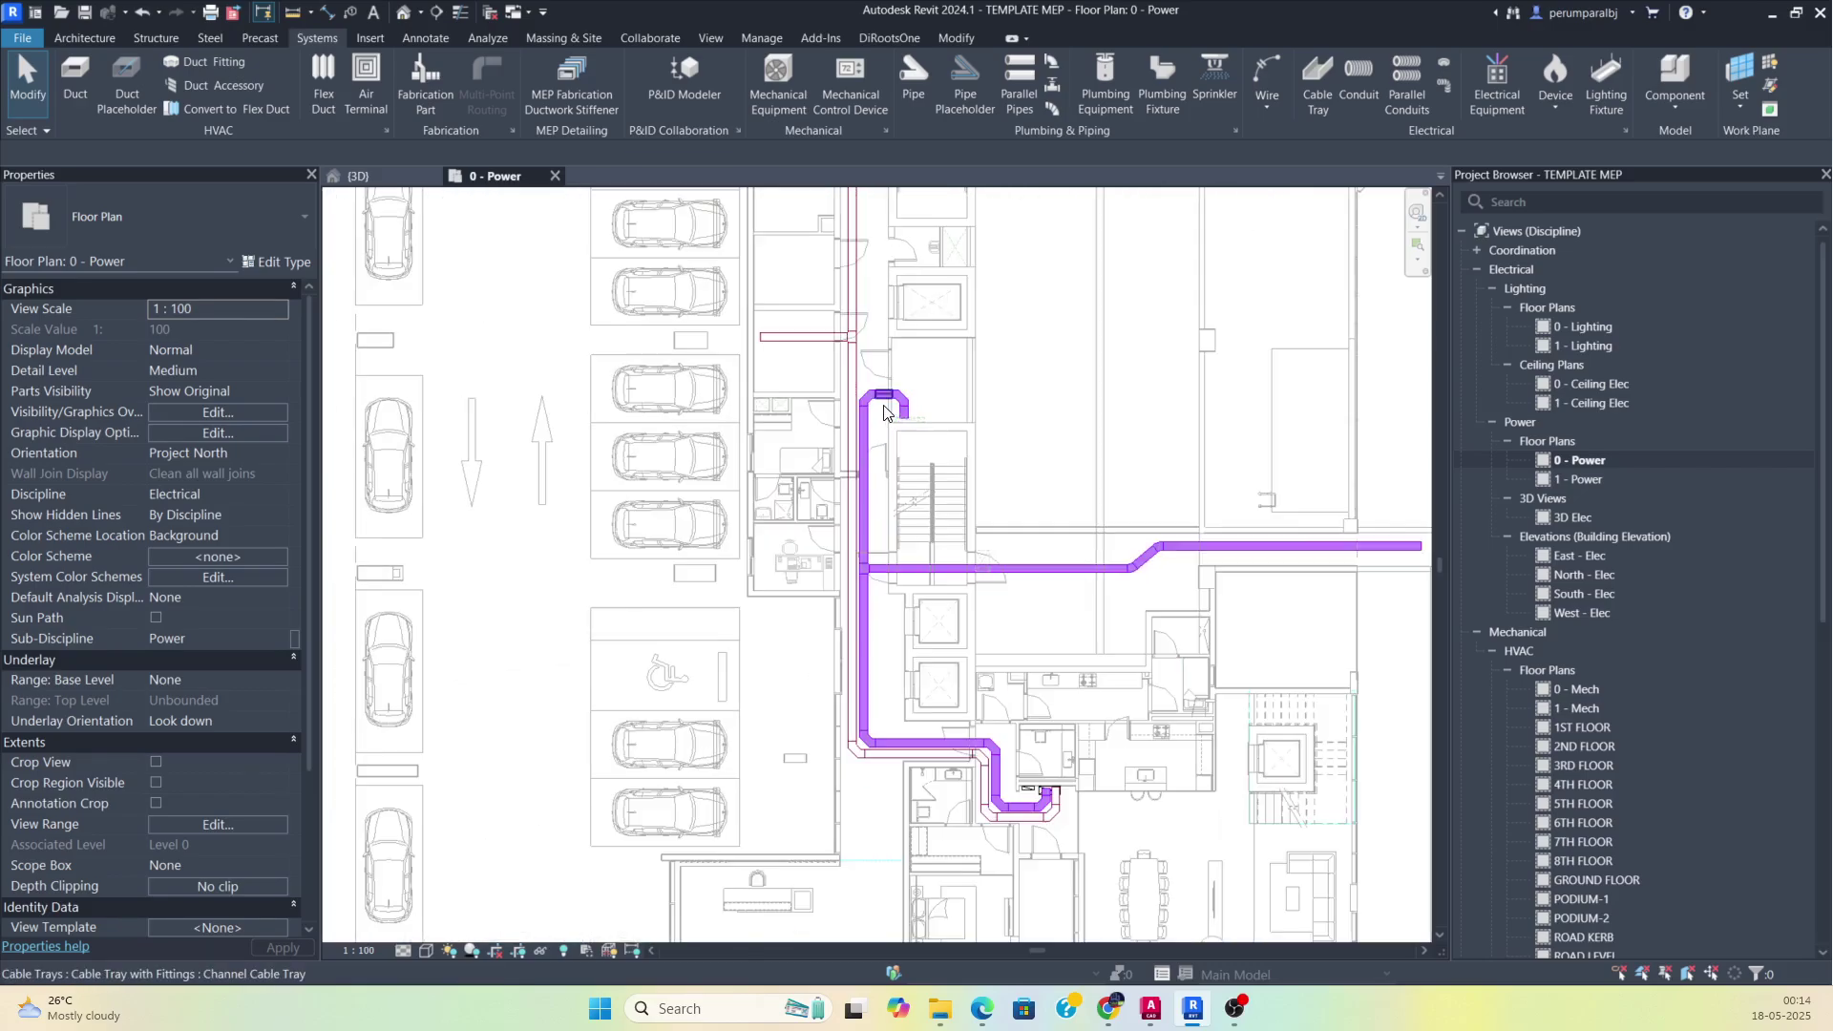
{"action": "scroll", "coordinate": [880, 597], "scroll_direction": "up", "scroll_amount": 4}
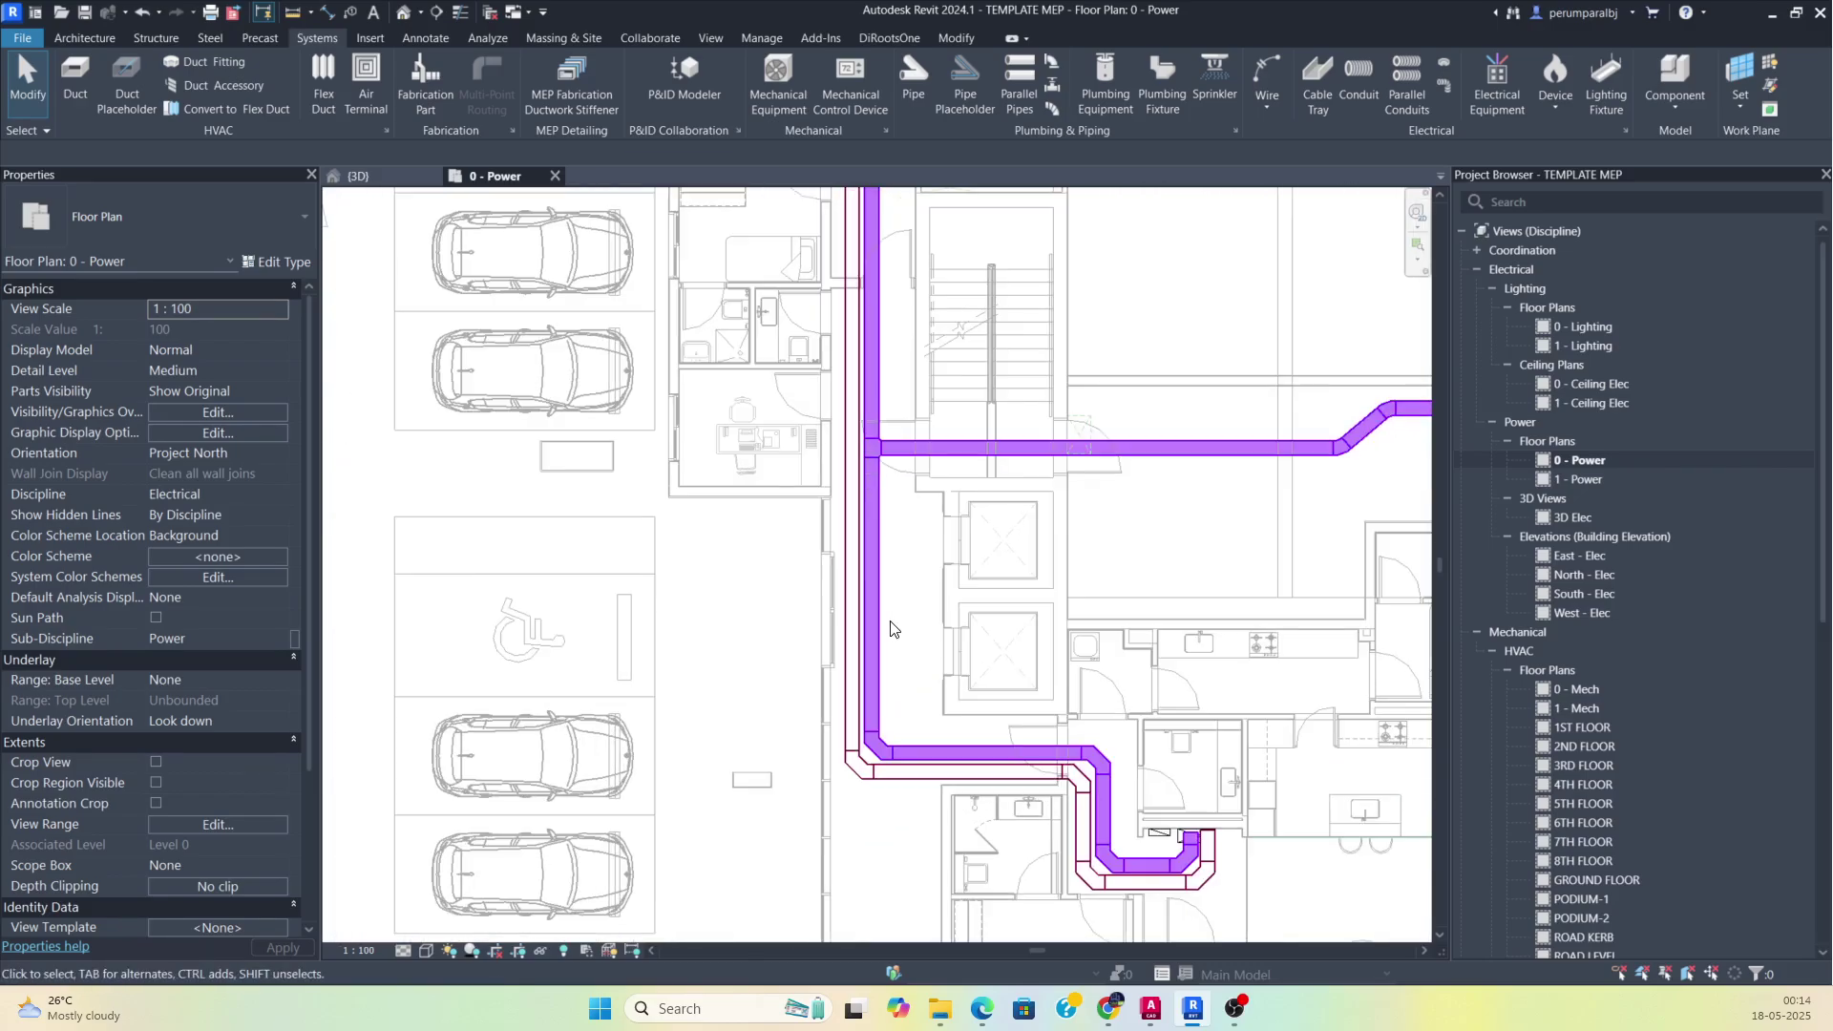
{"action": "scroll", "coordinate": [881, 597], "scroll_direction": "up", "scroll_amount": 2}
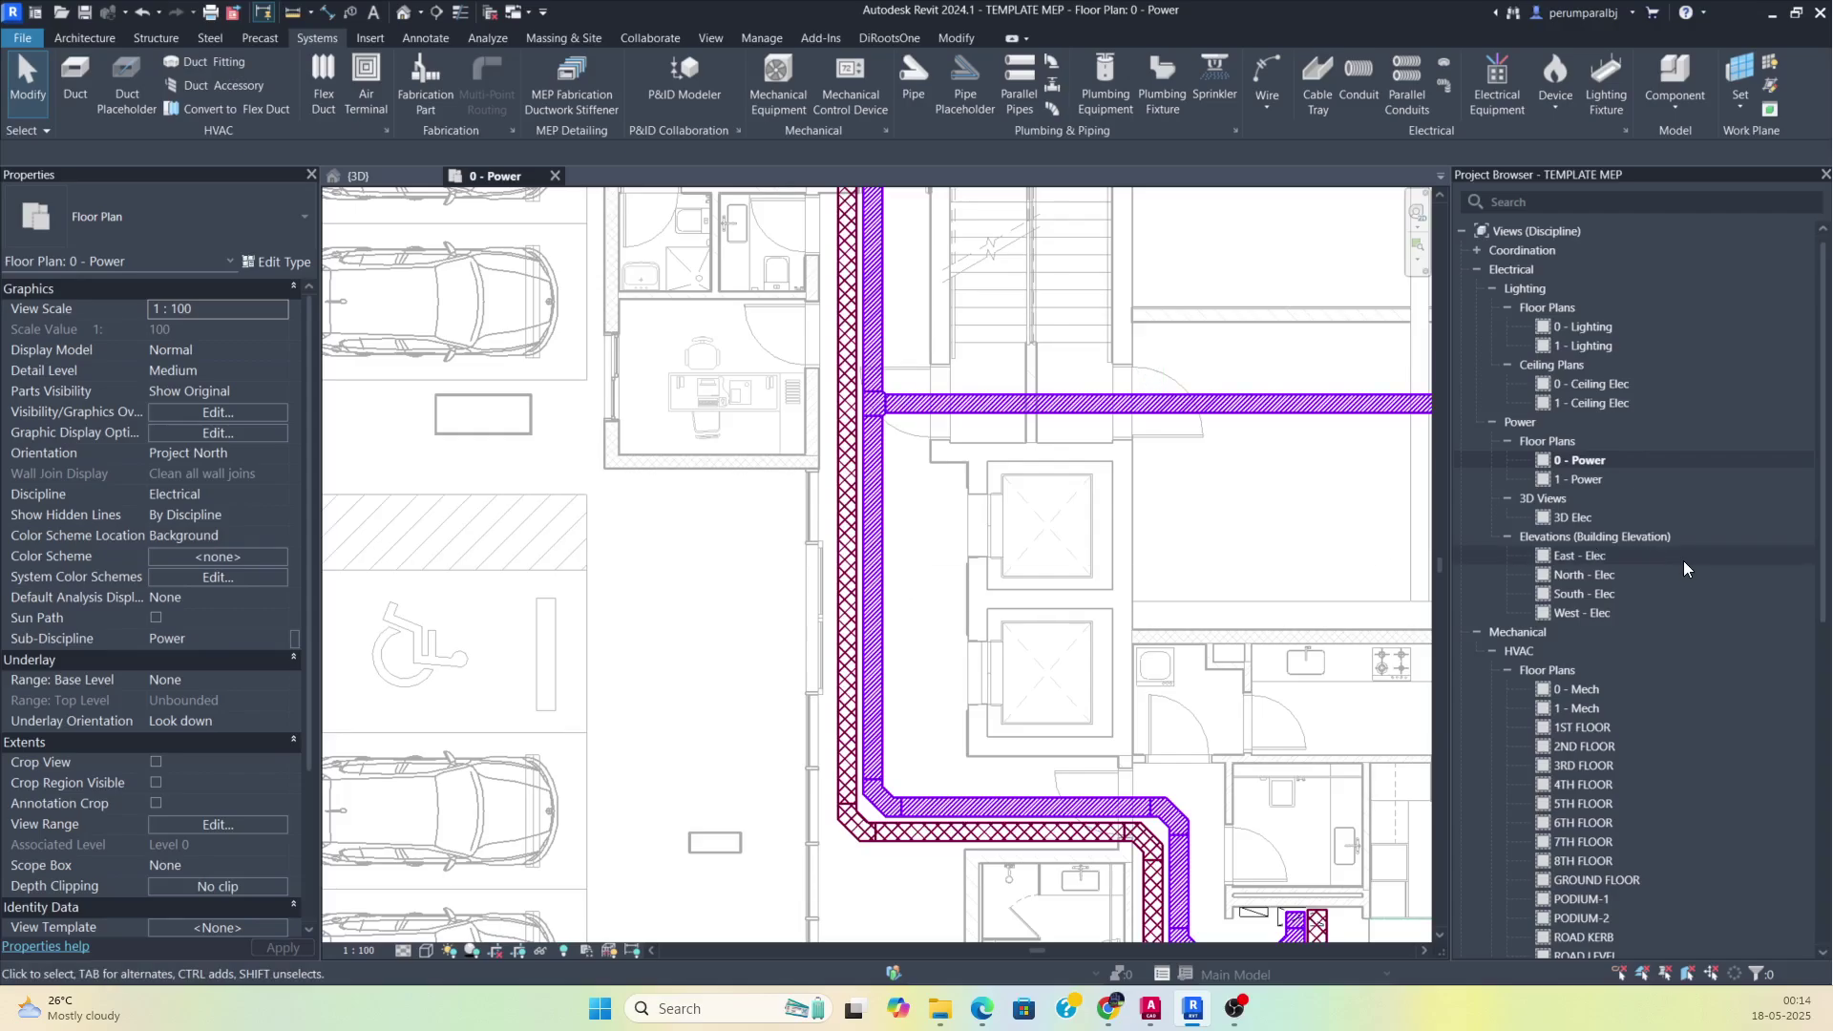
Expand the Cable Tray Fittings families to reach the Cable Tray Support type.
{"action": "scroll", "coordinate": [1600, 564], "scroll_direction": "down", "scroll_amount": 10}
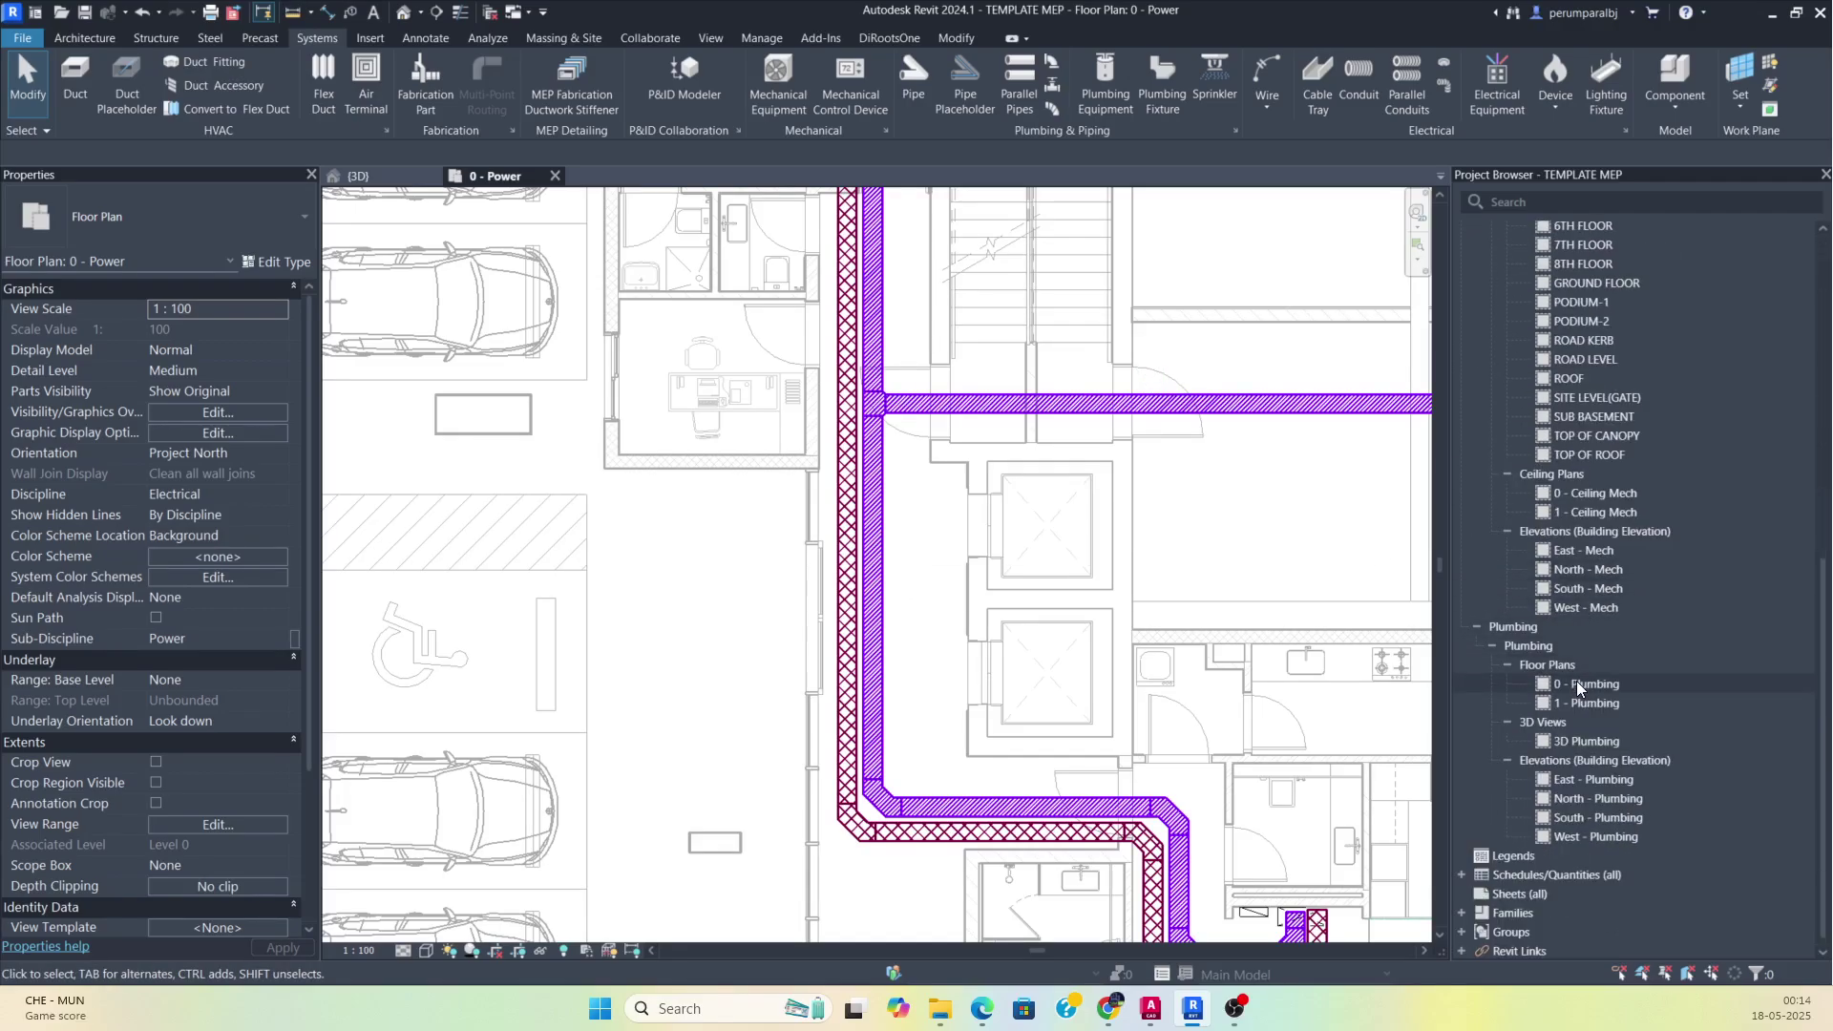
{"action": "left_click", "coordinate": [1462, 913]}
{"action": "scroll", "coordinate": [1614, 582], "scroll_direction": "down", "scroll_amount": 15}
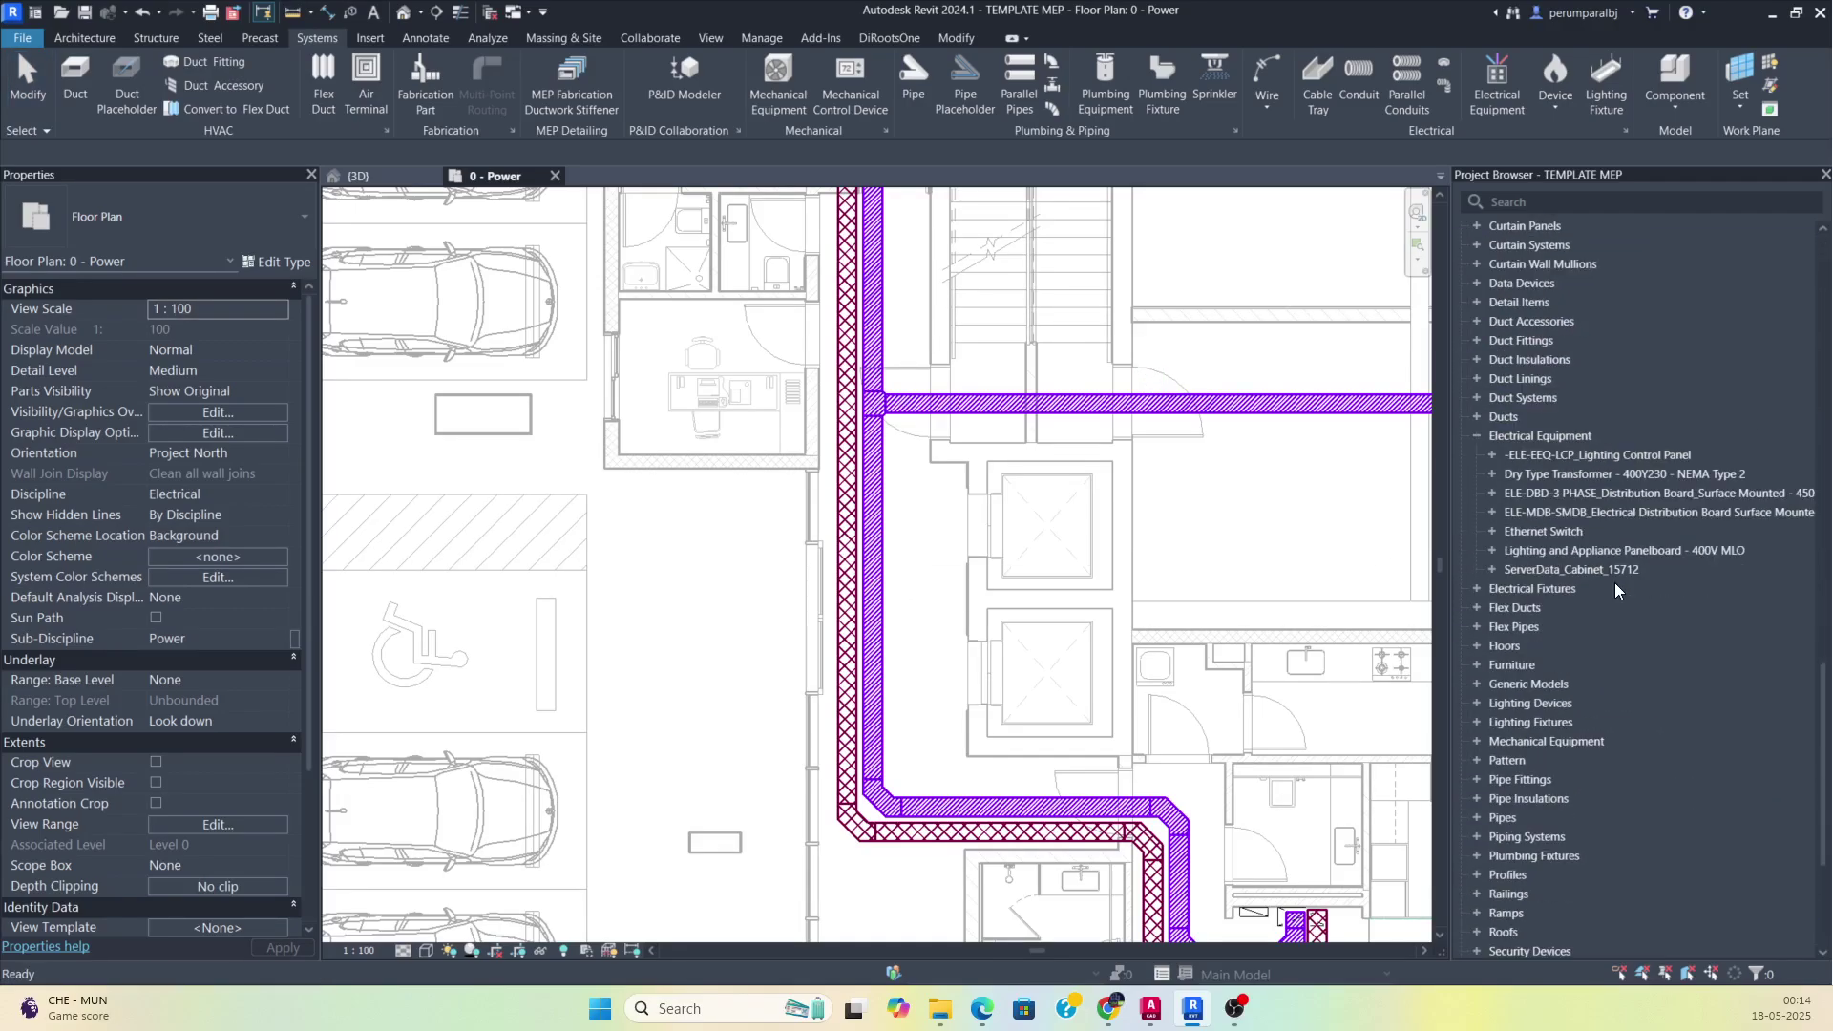
{"action": "scroll", "coordinate": [1601, 554], "scroll_direction": "up", "scroll_amount": 3}
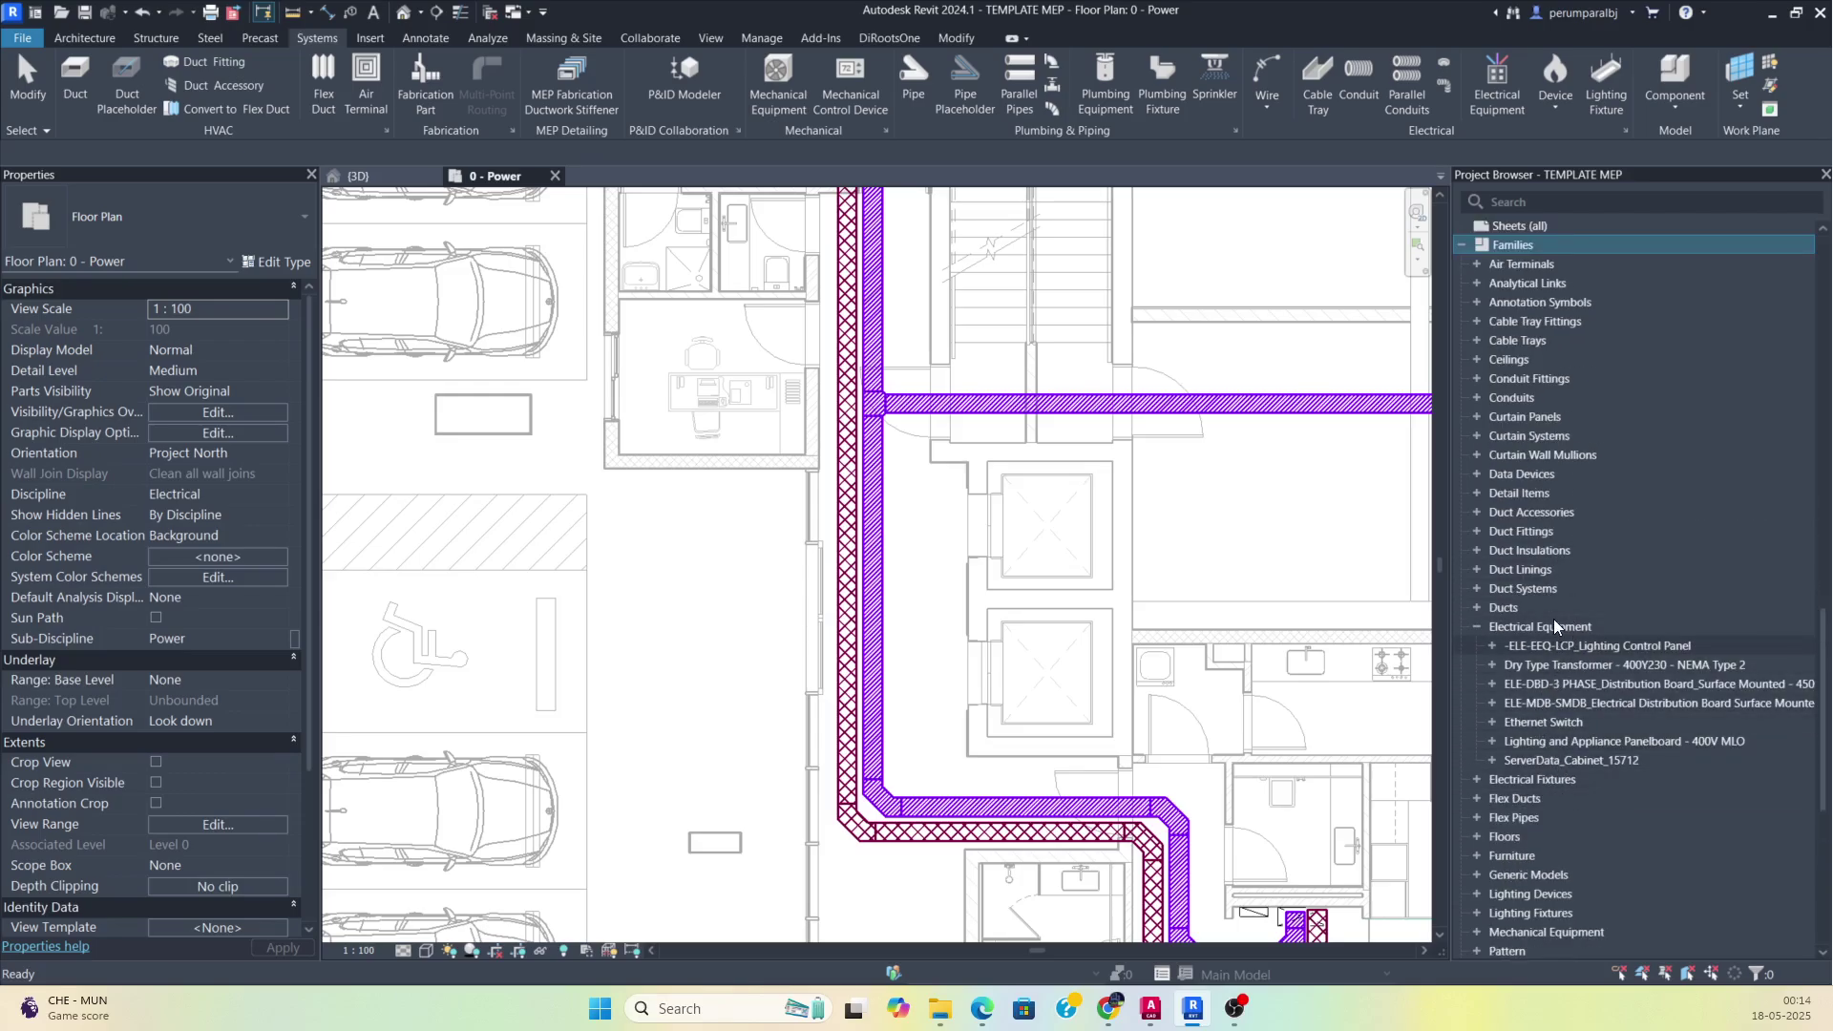
{"action": "left_click", "coordinate": [1480, 323]}
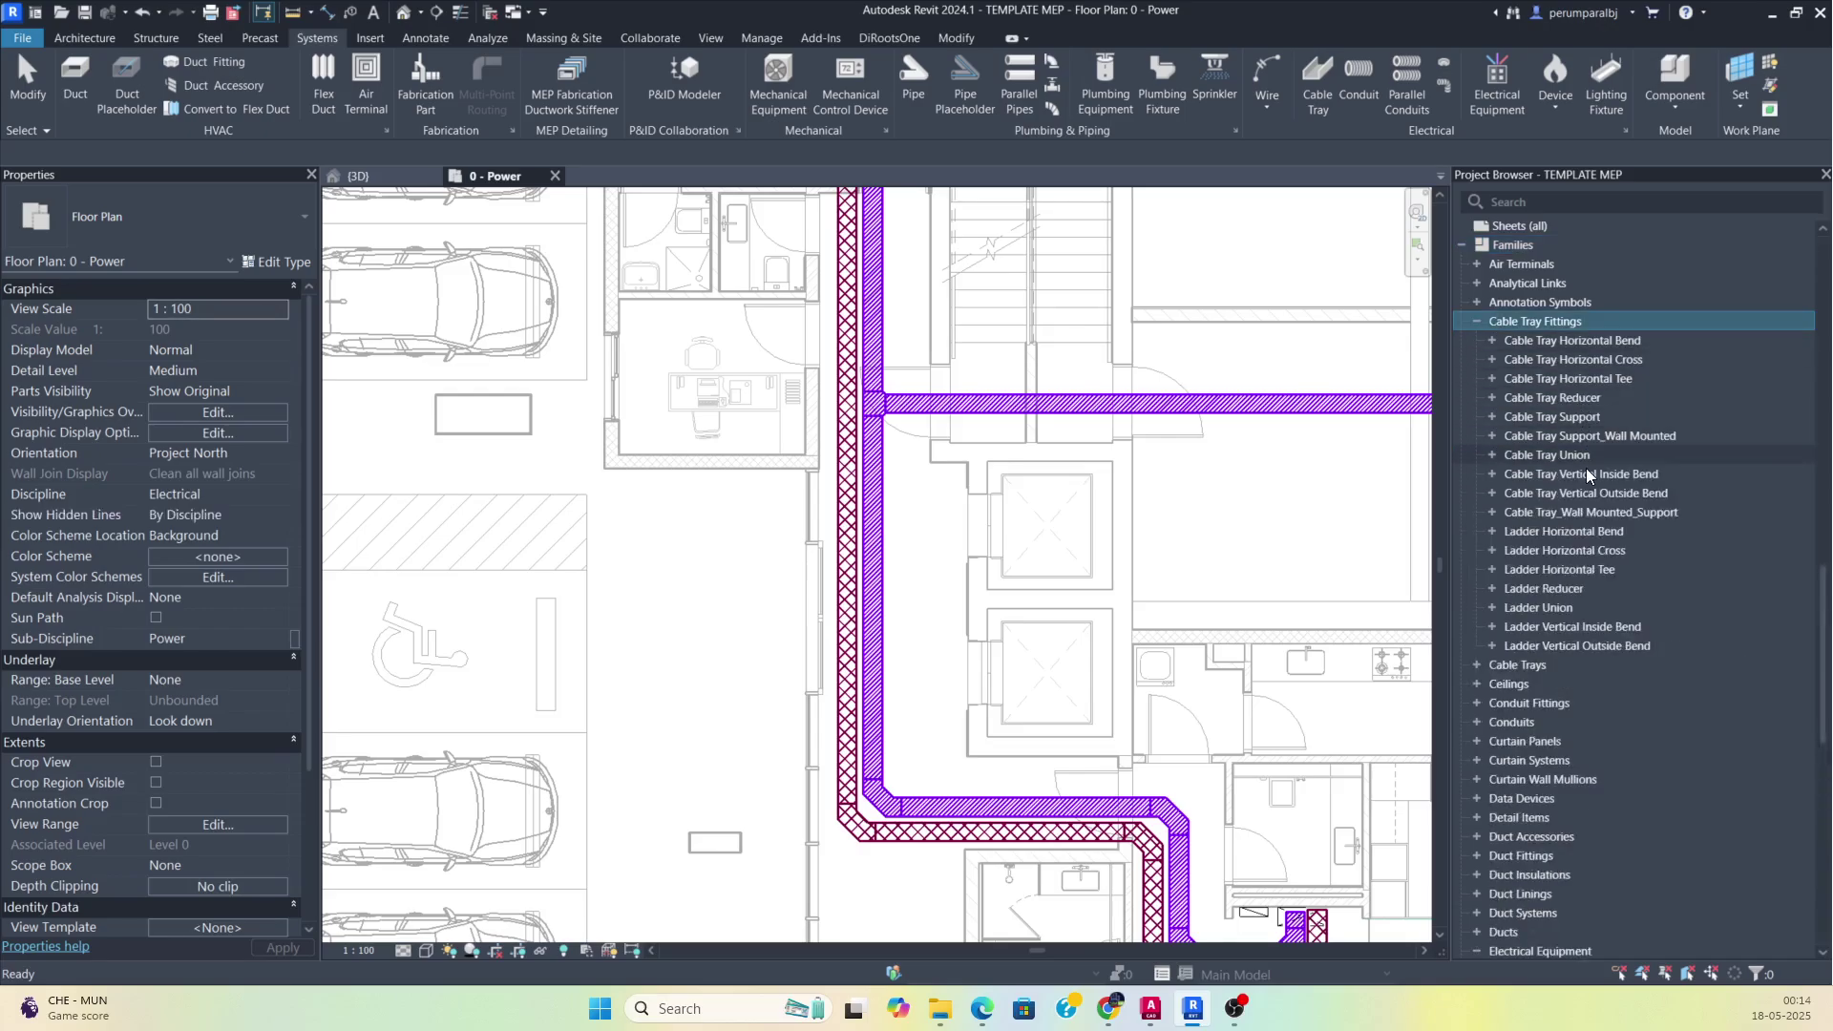
{"action": "left_click", "coordinate": [1631, 513]}
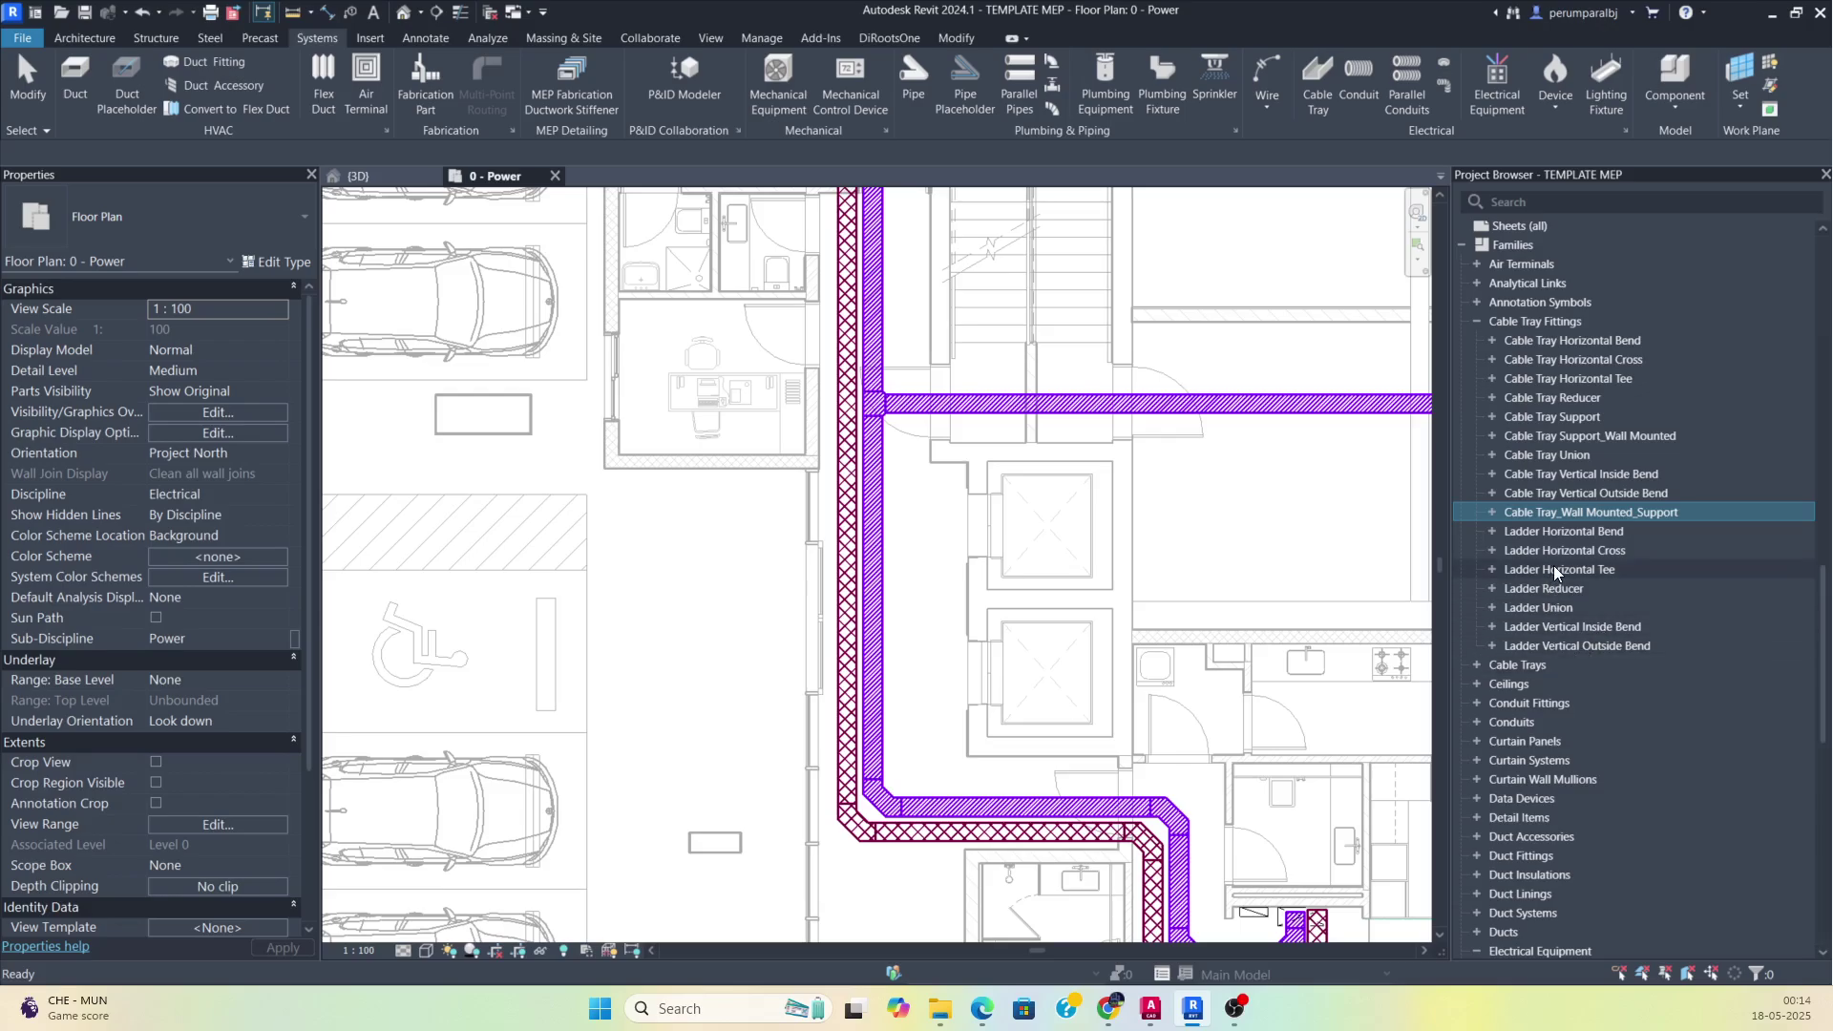
{"action": "left_click", "coordinate": [1493, 511]}
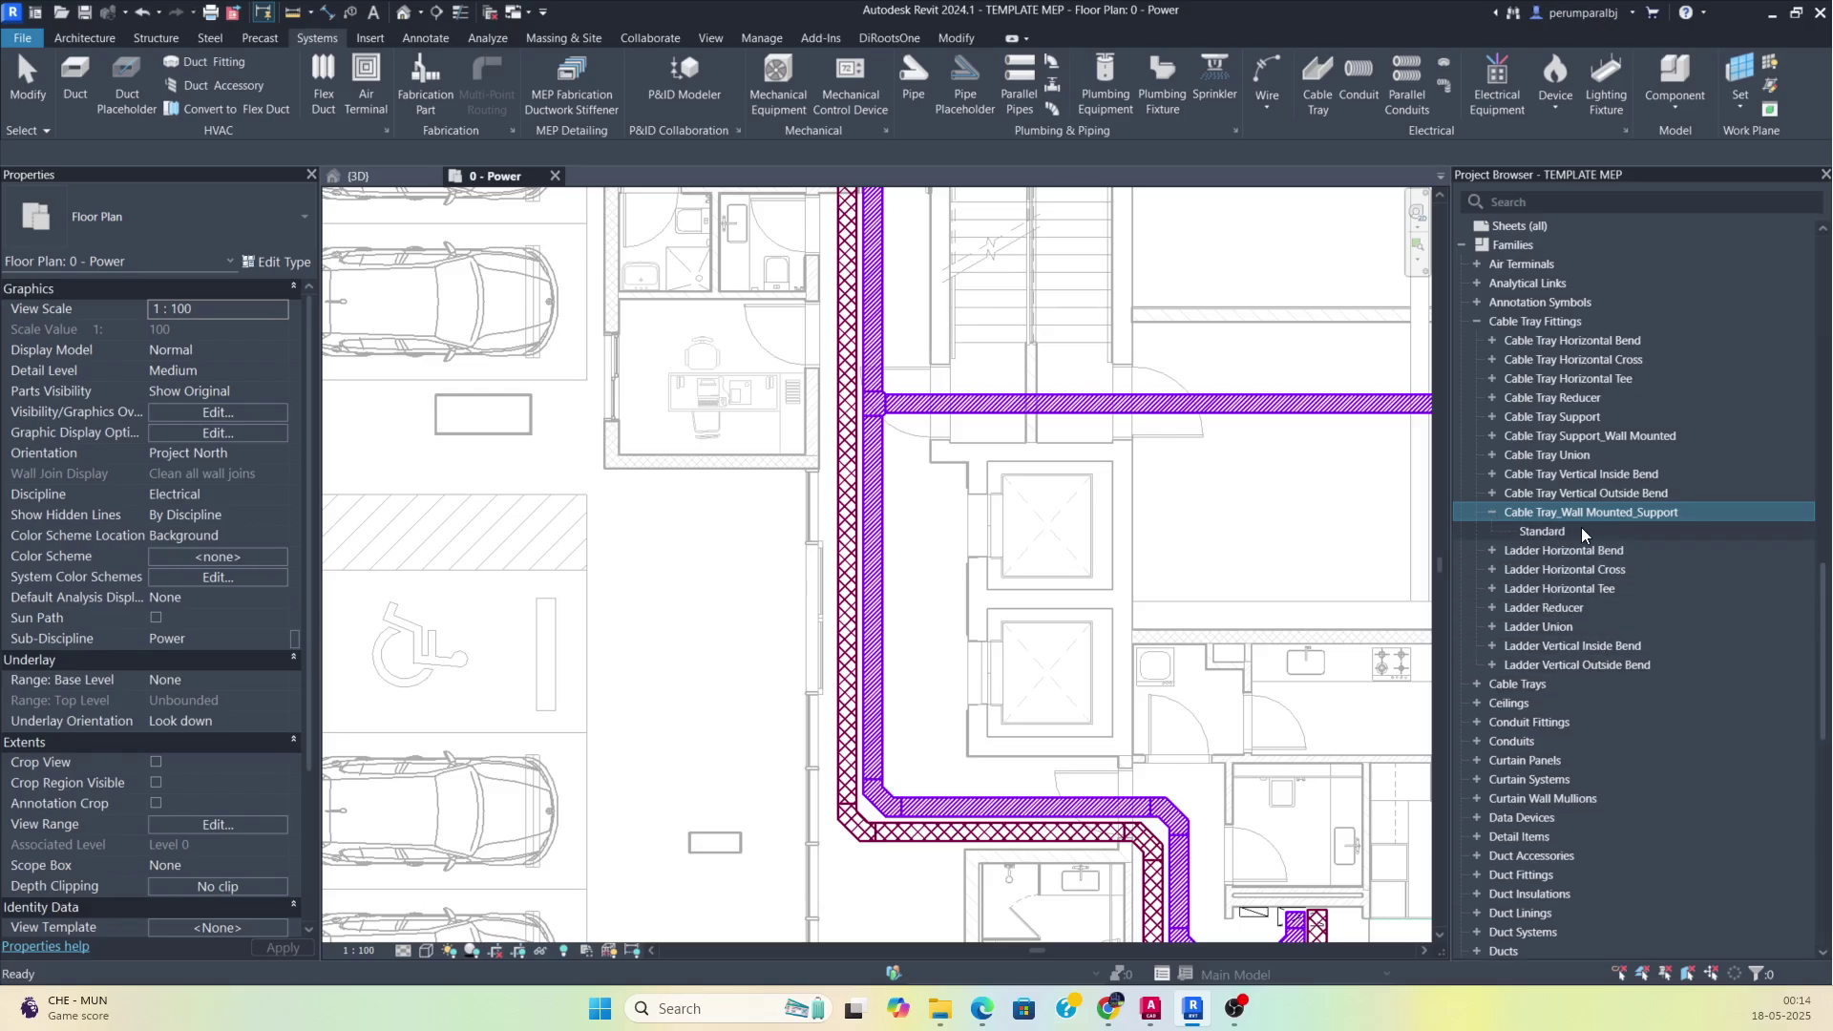
{"action": "left_click", "coordinate": [1556, 418]}
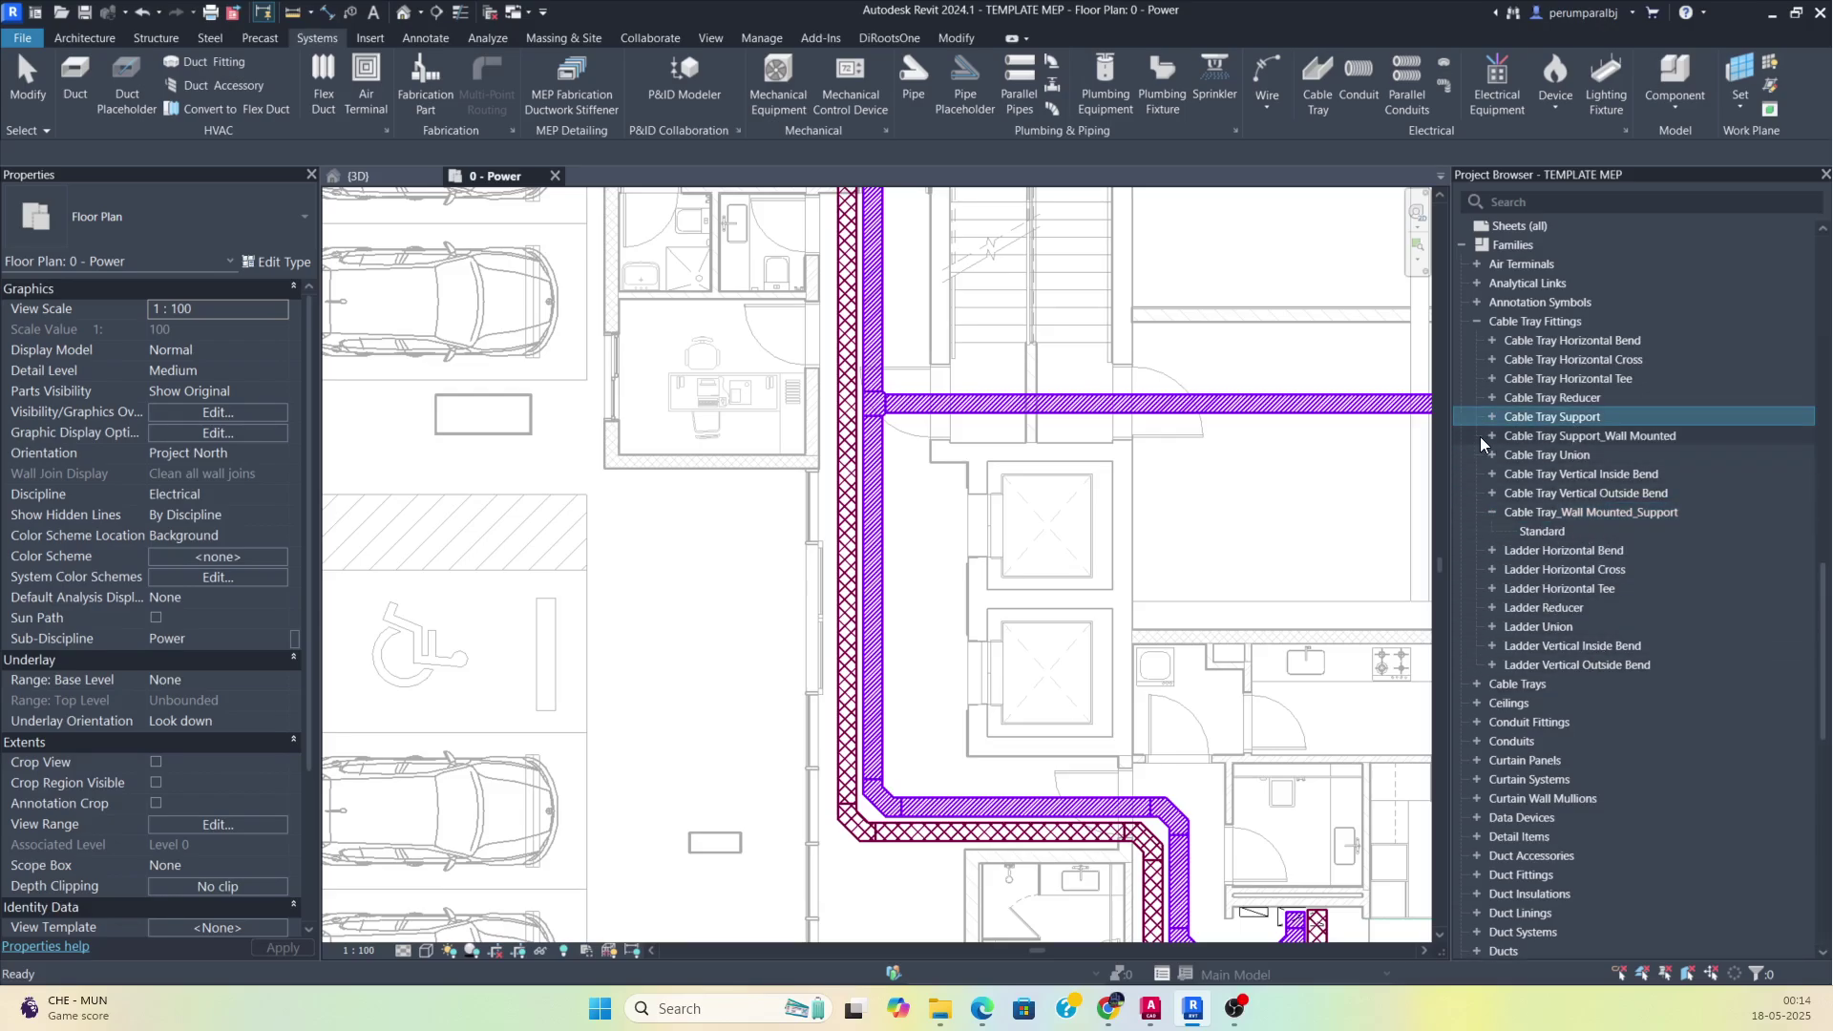
{"action": "left_click", "coordinate": [1492, 417]}
Place one Cable Tray Support on the CT-1 tray in the corridor beside the lifts.
{"action": "left_click_drag", "start_coordinate": [1542, 436], "coordinate": [867, 600]}
{"action": "scroll", "coordinate": [867, 600], "scroll_direction": "up", "scroll_amount": 5}
{"action": "left_click", "coordinate": [877, 595]}
{"action": "key", "text": "Escape"}
{"action": "key", "text": "Escape"}
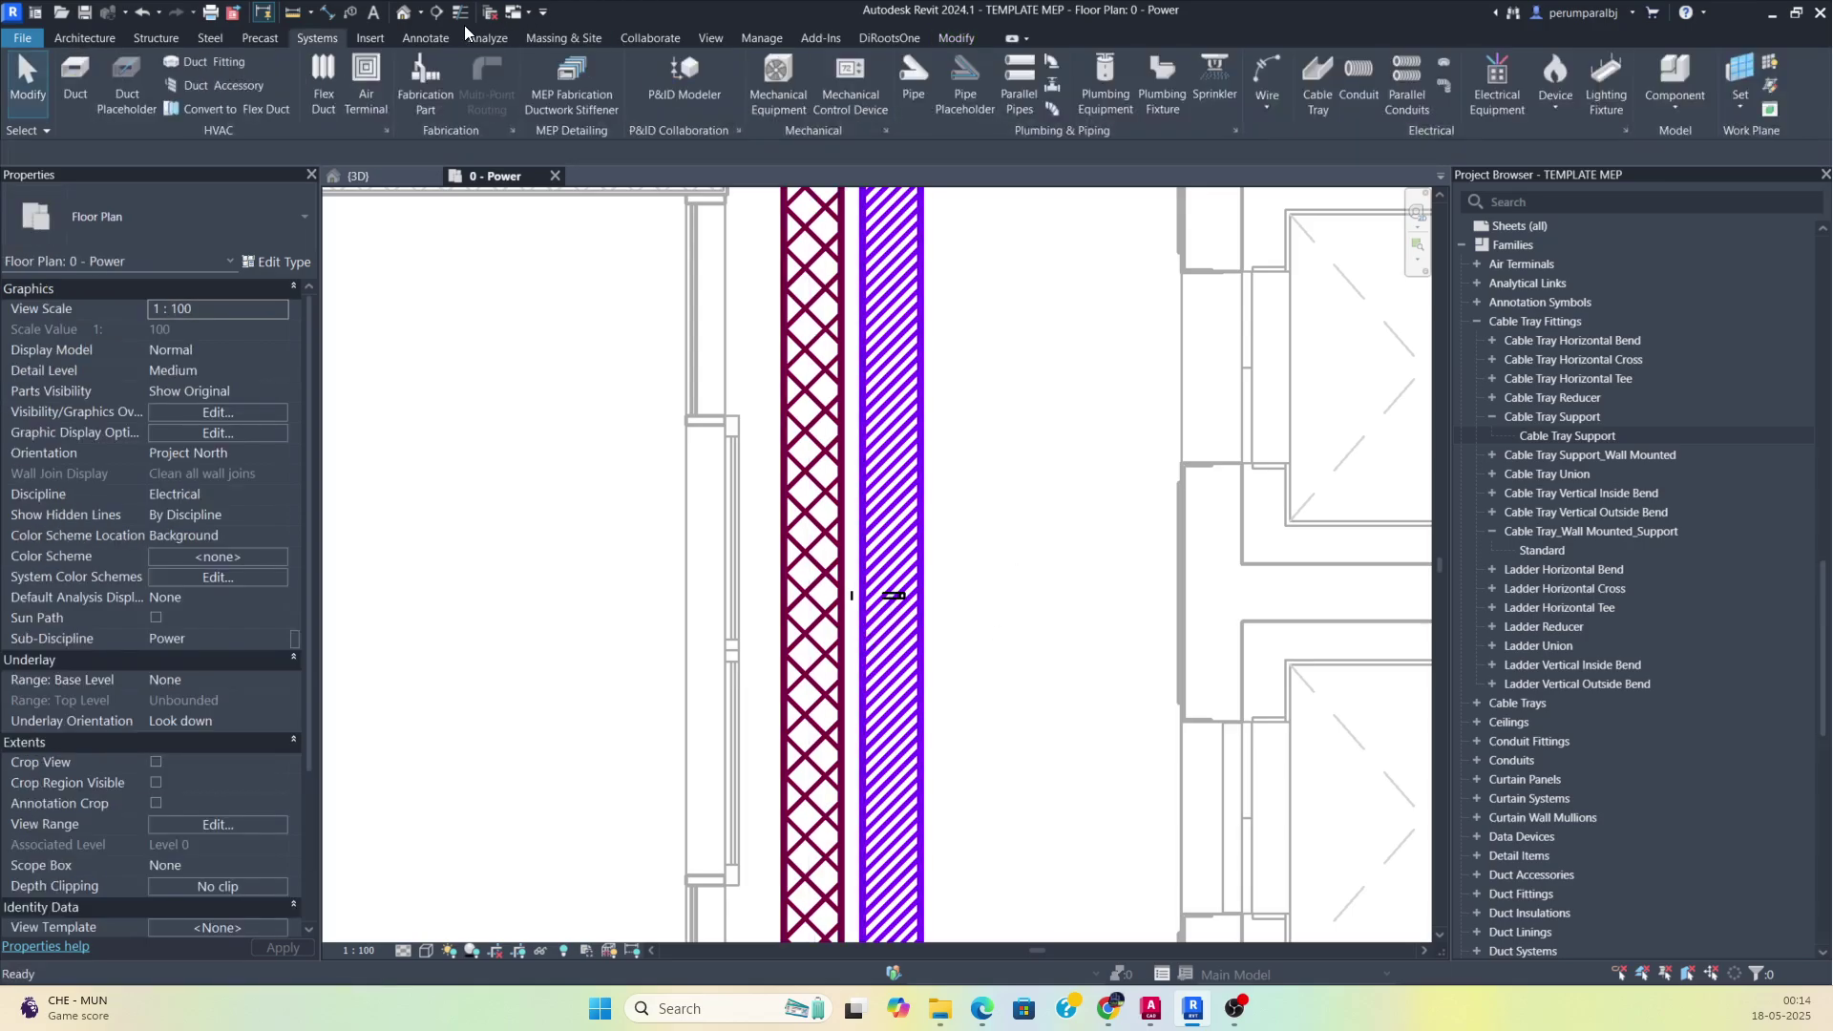
Draw a building section across the corridor through both trays, just beside the new support.
{"action": "left_click", "coordinate": [436, 13]}
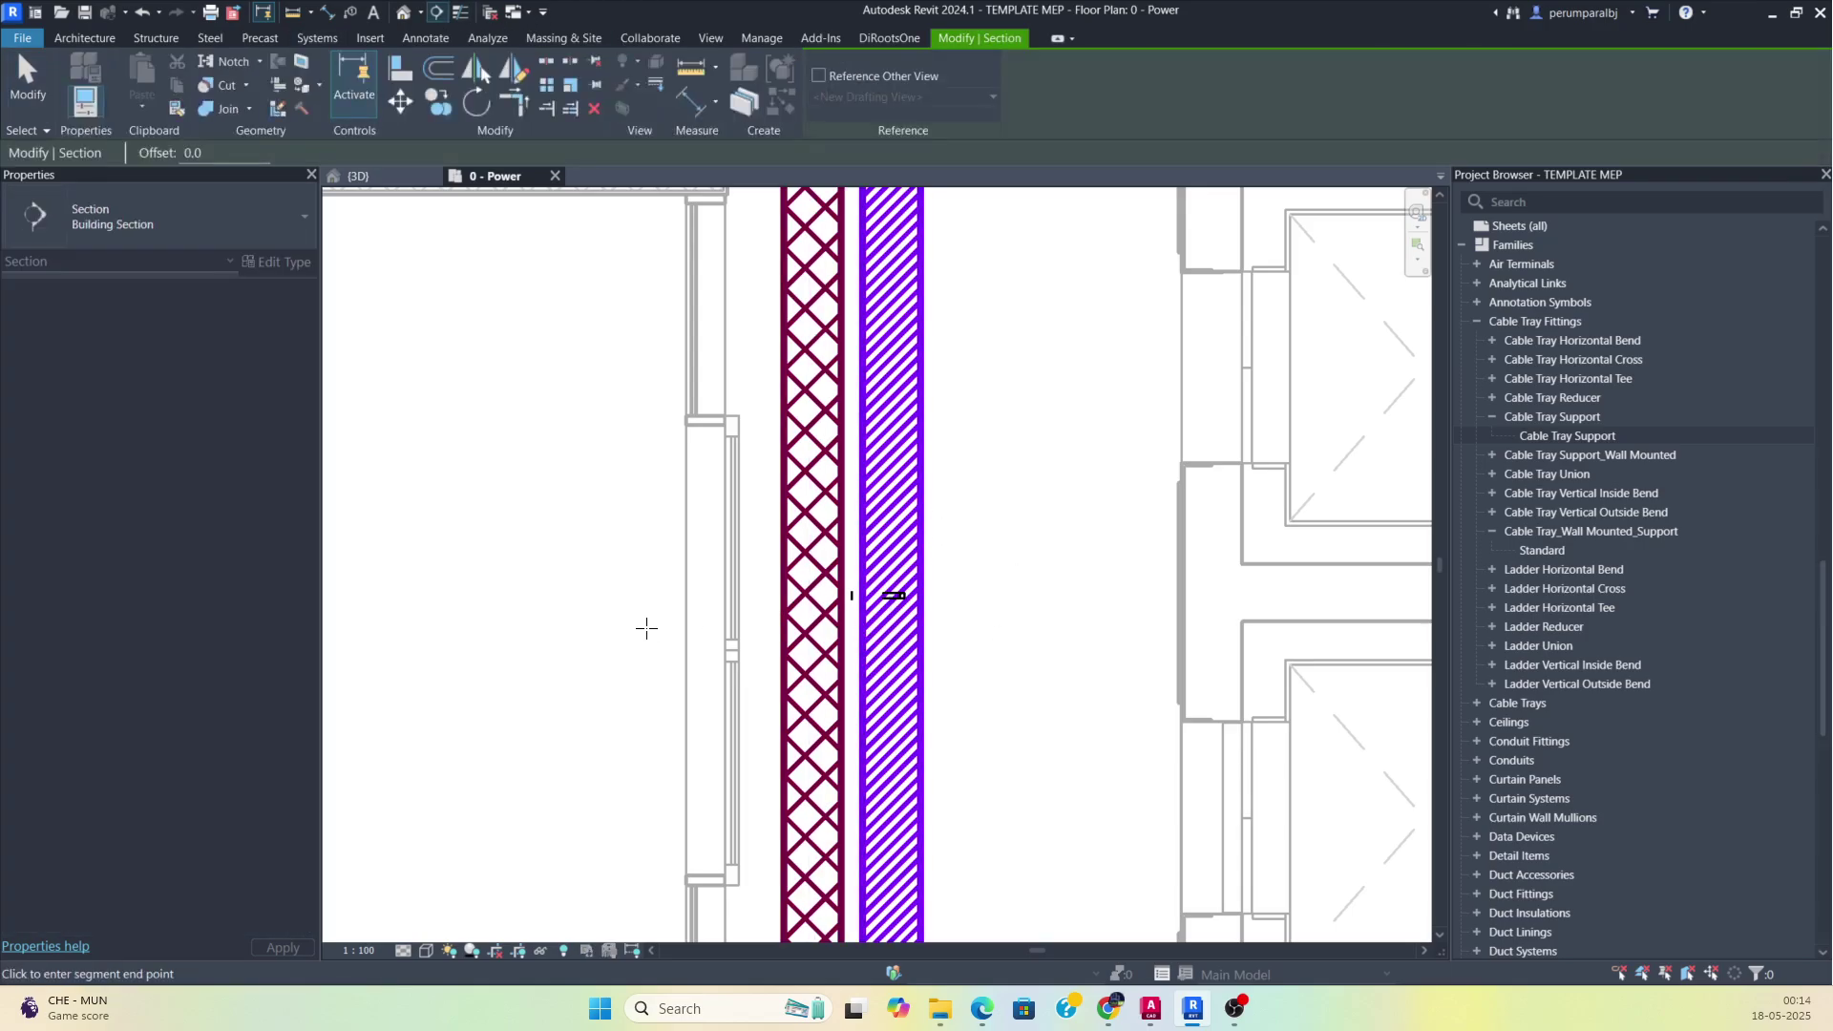
{"action": "left_click", "coordinate": [646, 627]}
{"action": "left_click", "coordinate": [1103, 627]}
{"action": "right_click", "coordinate": [966, 635]}
{"action": "left_click", "coordinate": [1016, 160]}
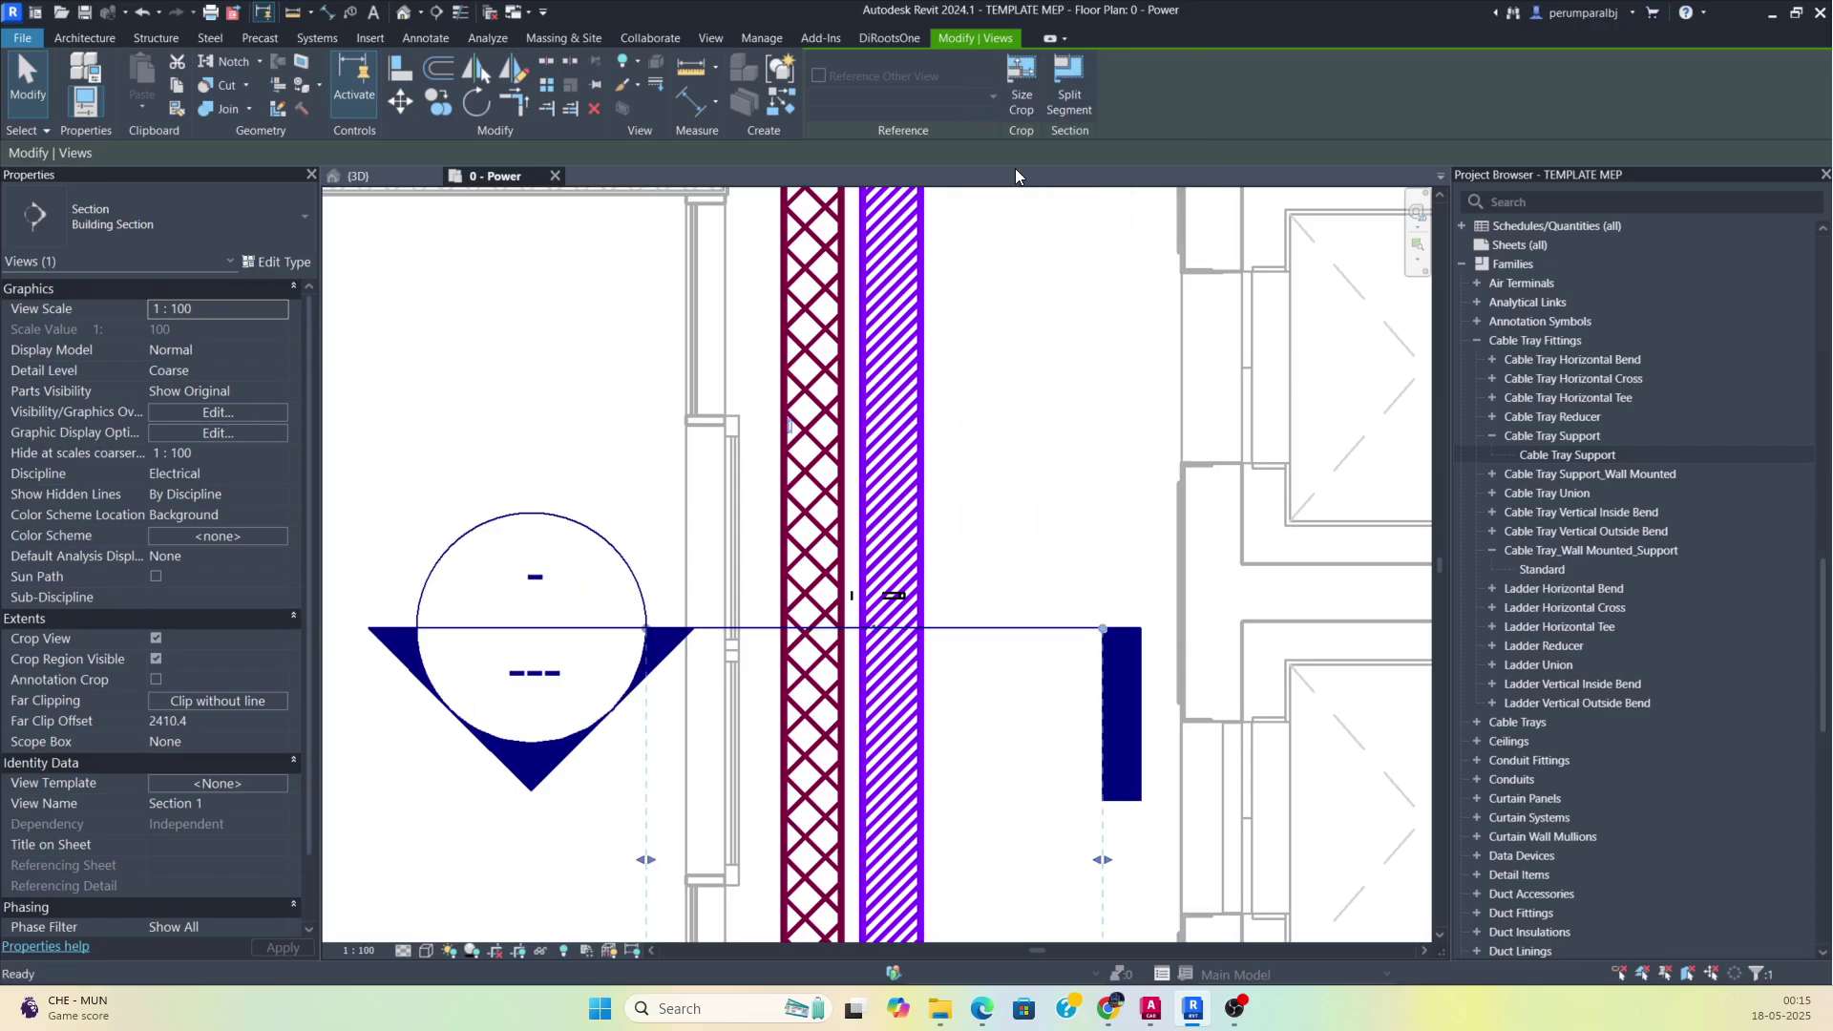
Flip the corridor section so it looks toward the new support and open its section view.
{"action": "scroll", "coordinate": [1132, 769], "scroll_direction": "down", "scroll_amount": 3}
{"action": "scroll", "coordinate": [1103, 768], "scroll_direction": "down", "scroll_amount": 3}
{"action": "scroll", "coordinate": [1050, 726], "scroll_direction": "up", "scroll_amount": 3}
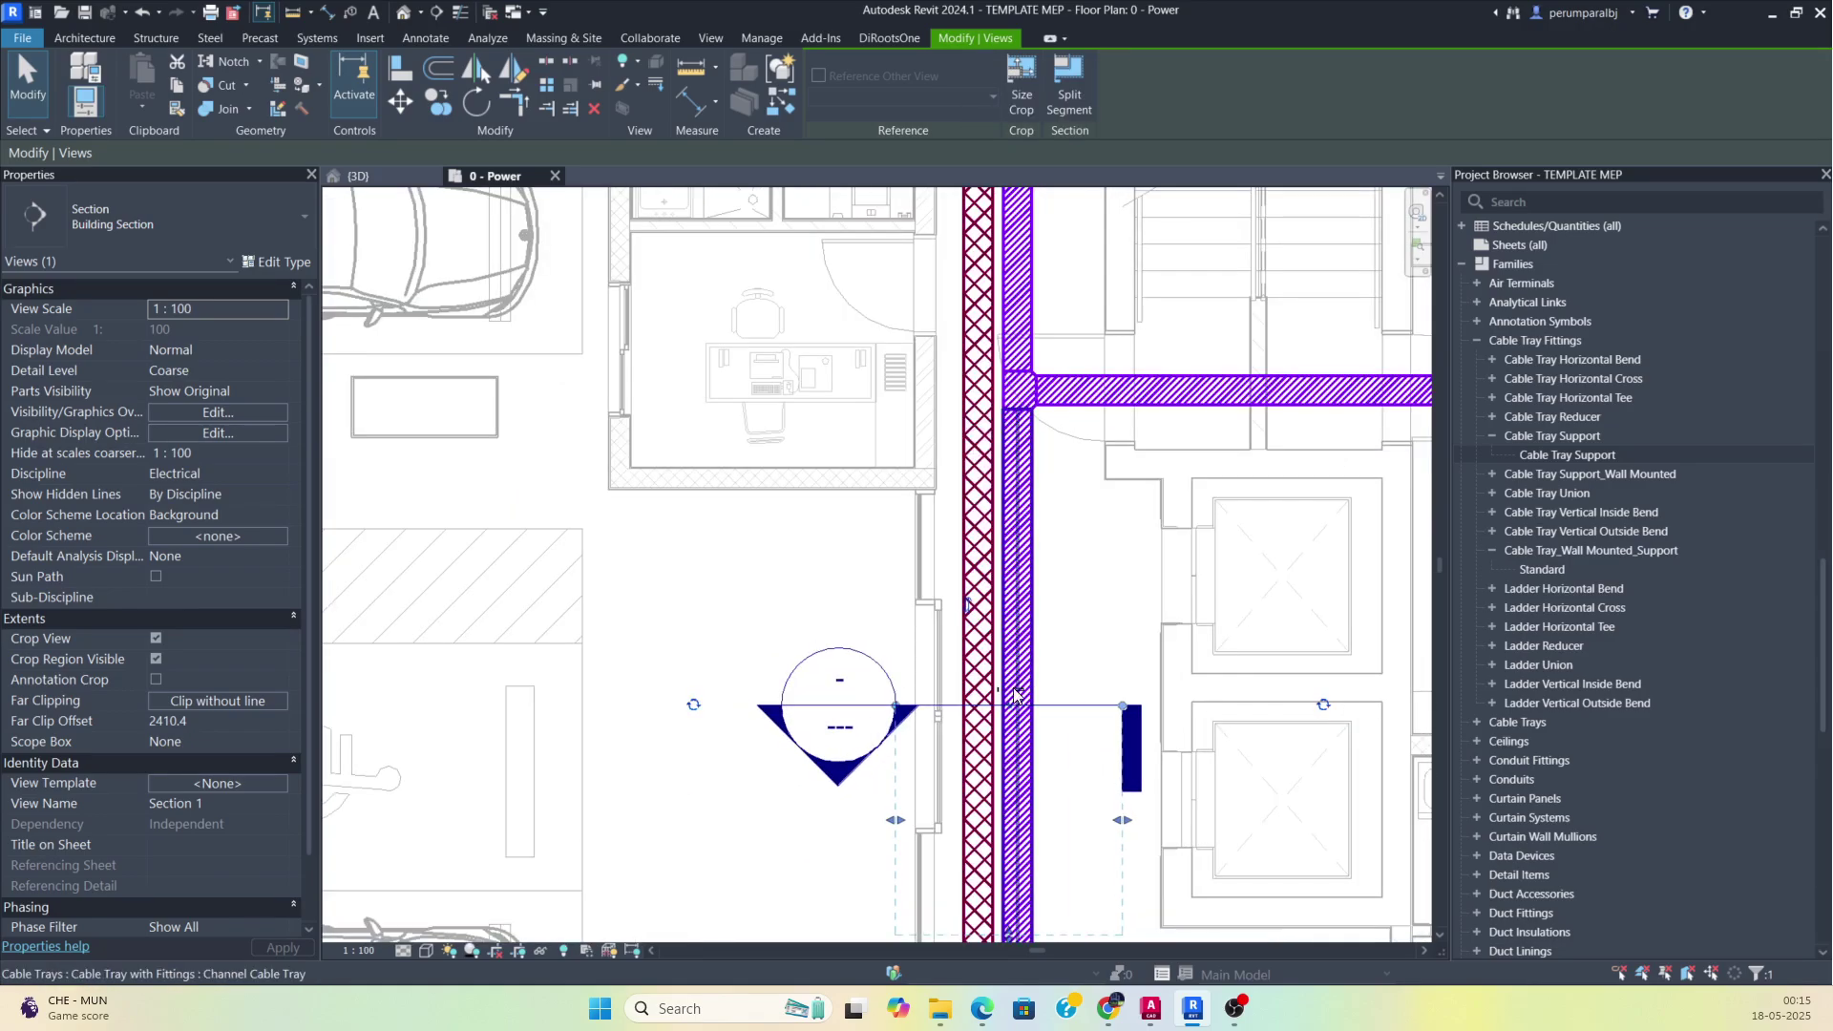
{"action": "key", "text": "space"}
{"action": "right_click", "coordinate": [1059, 704]}
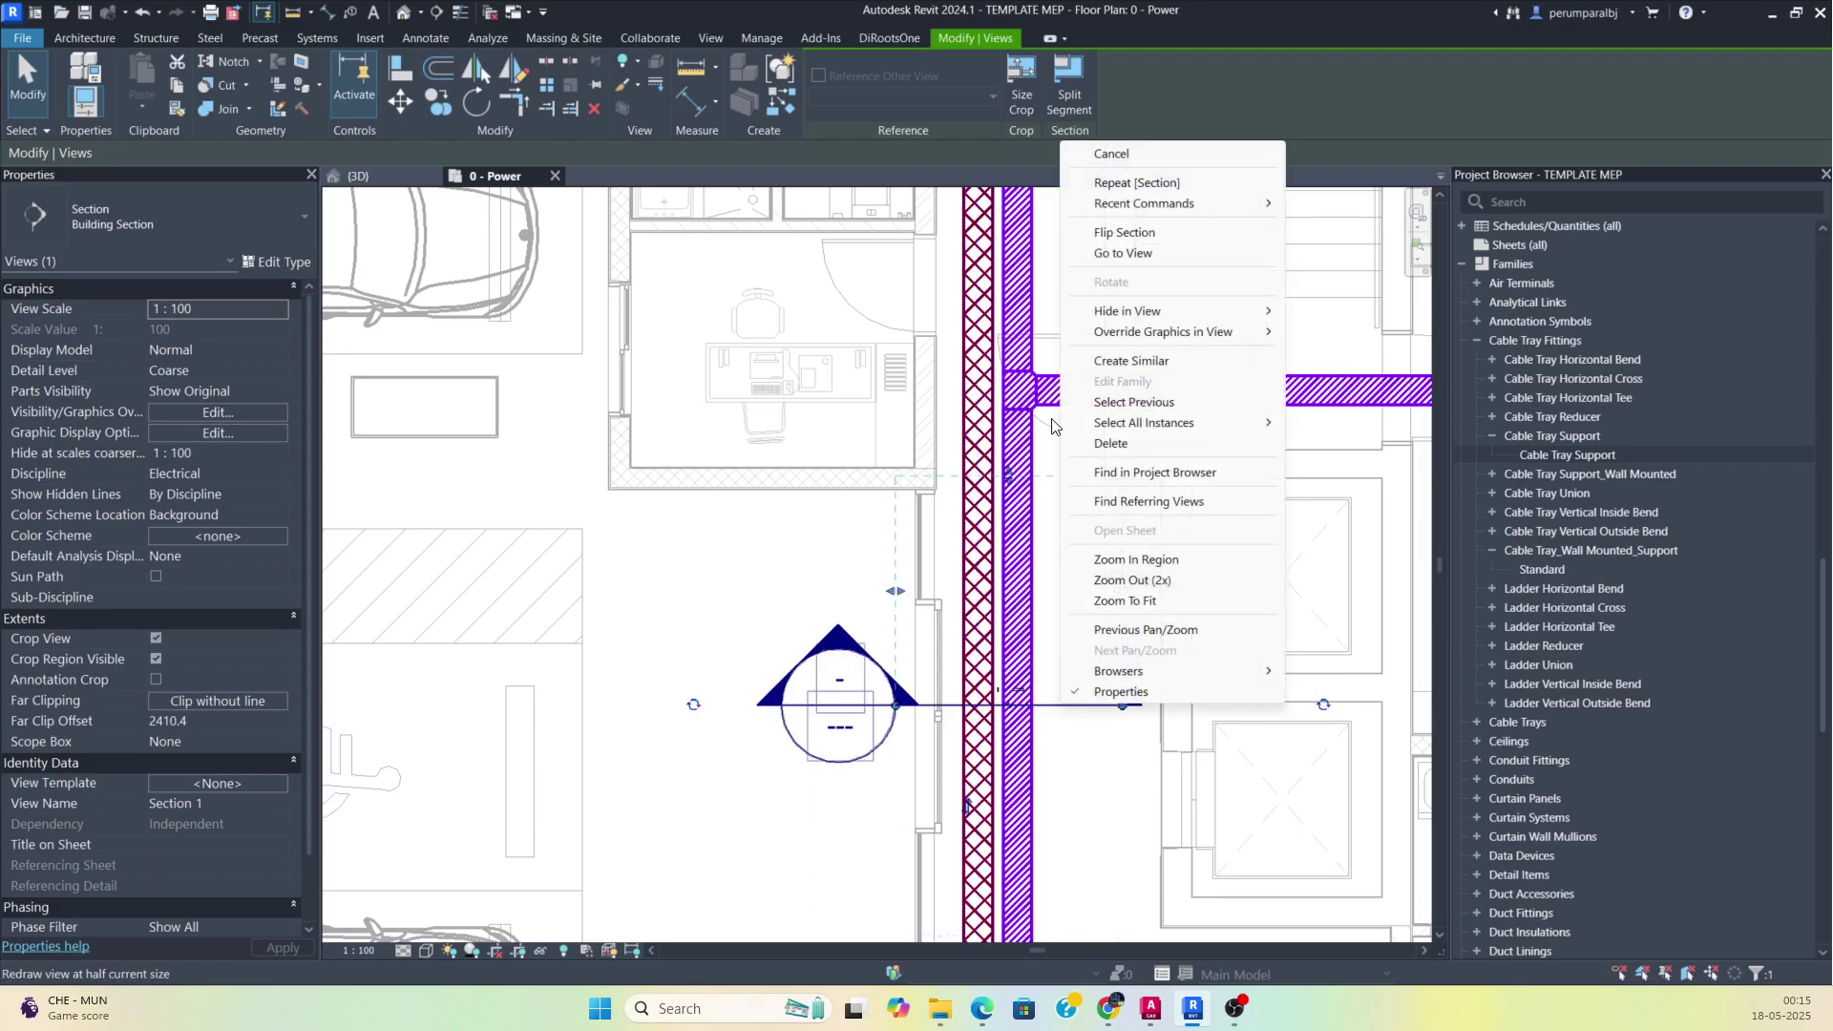
{"action": "left_click", "coordinate": [1113, 254]}
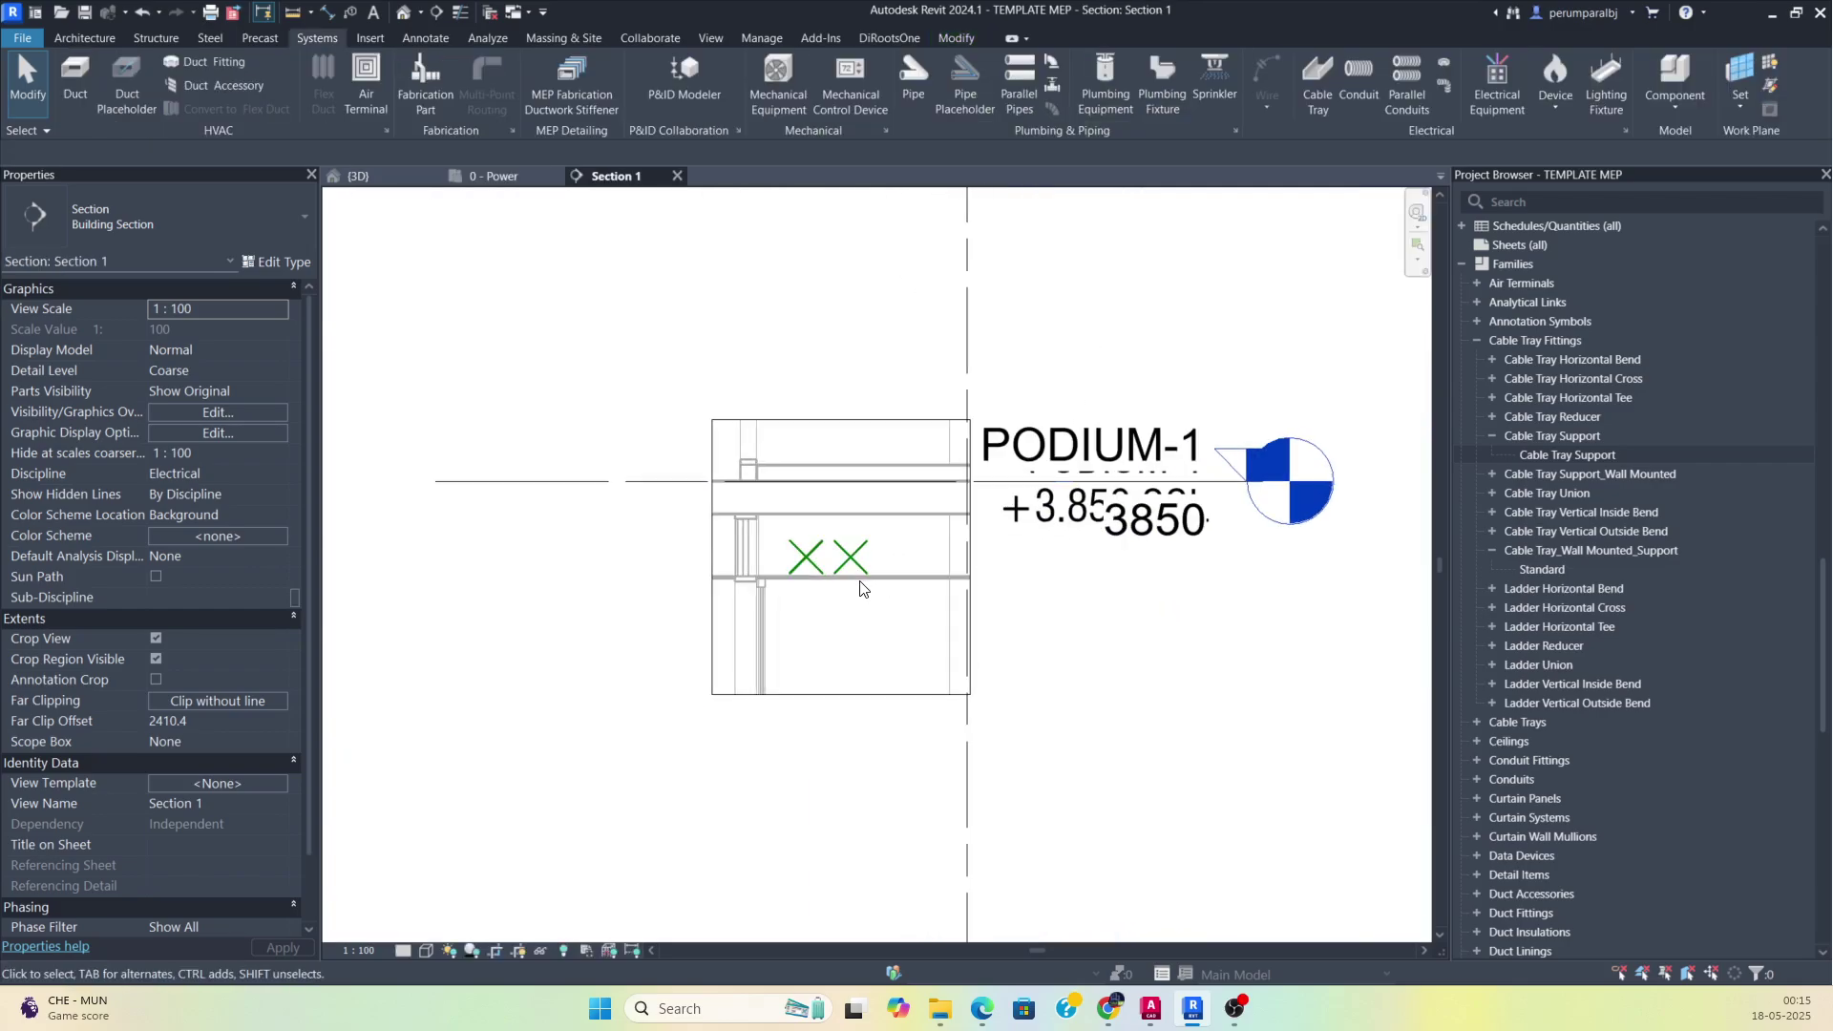
Set the section's detail level to Fine and extend its crop region downward past the ground floor levels.
{"action": "left_click", "coordinate": [411, 934]}
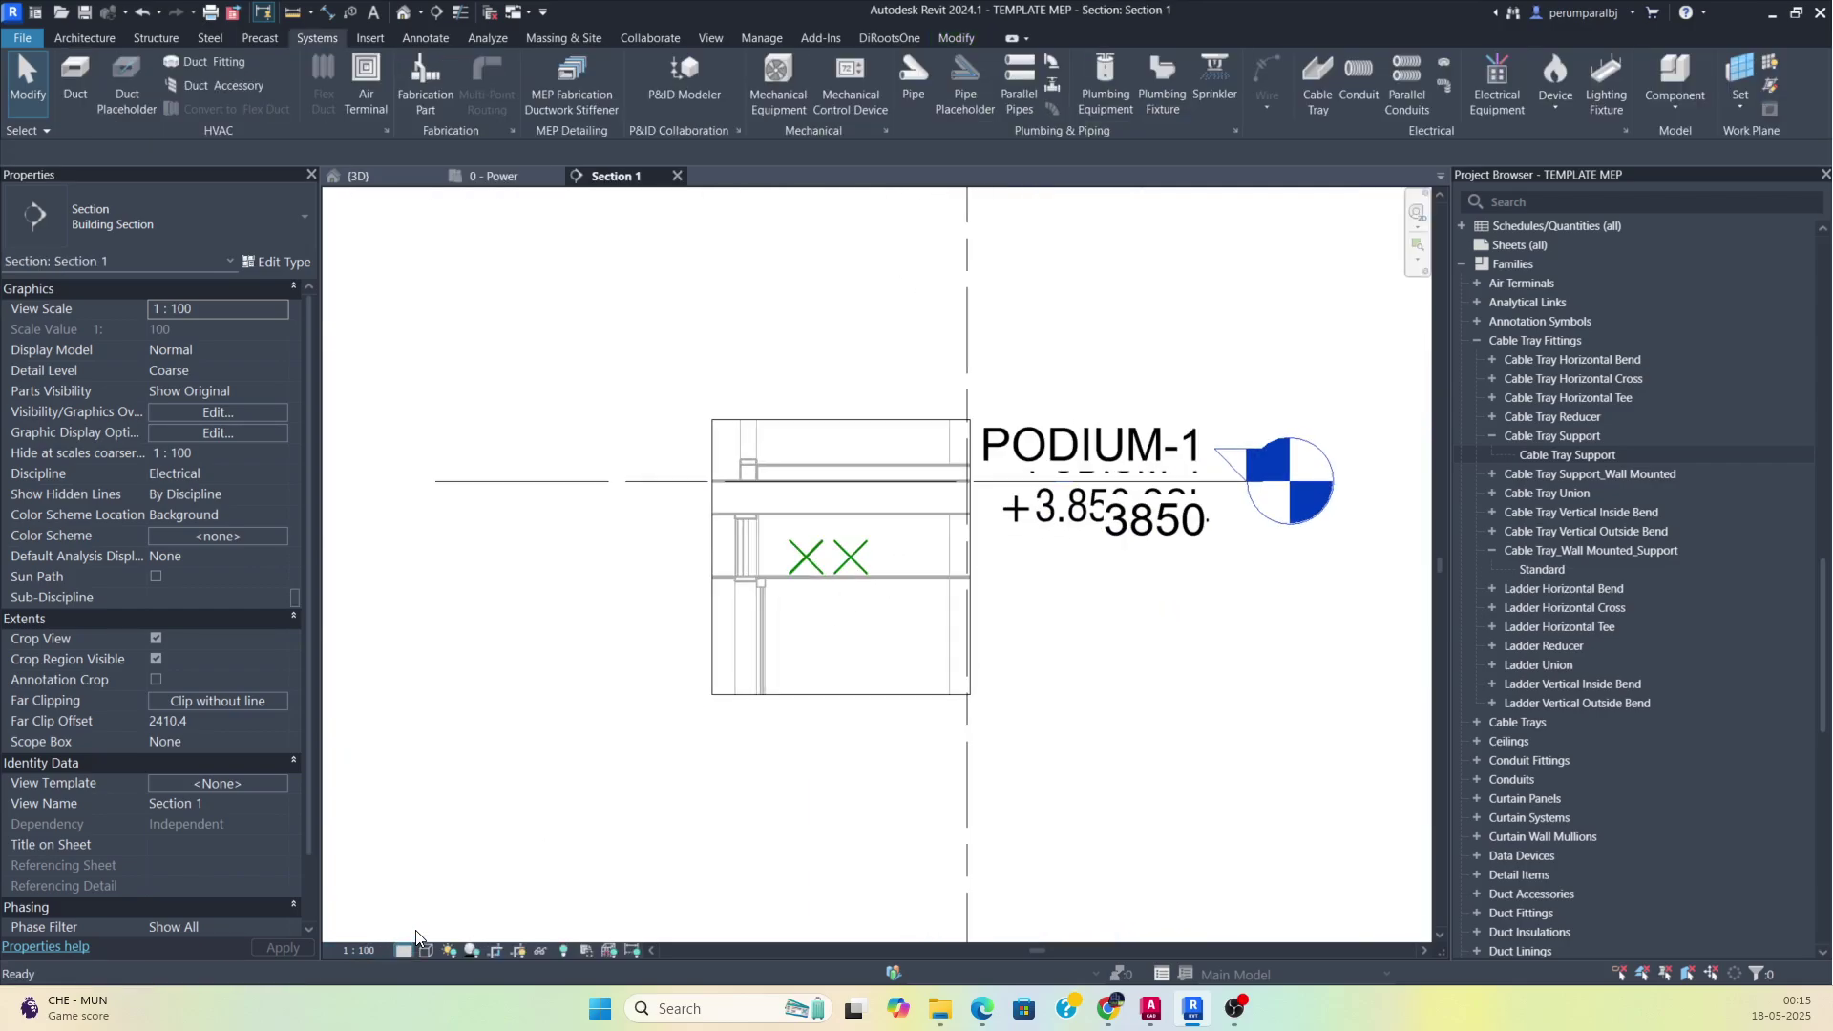
{"action": "scroll", "coordinate": [866, 618], "scroll_direction": "down", "scroll_amount": 3}
{"action": "left_click", "coordinate": [879, 672]}
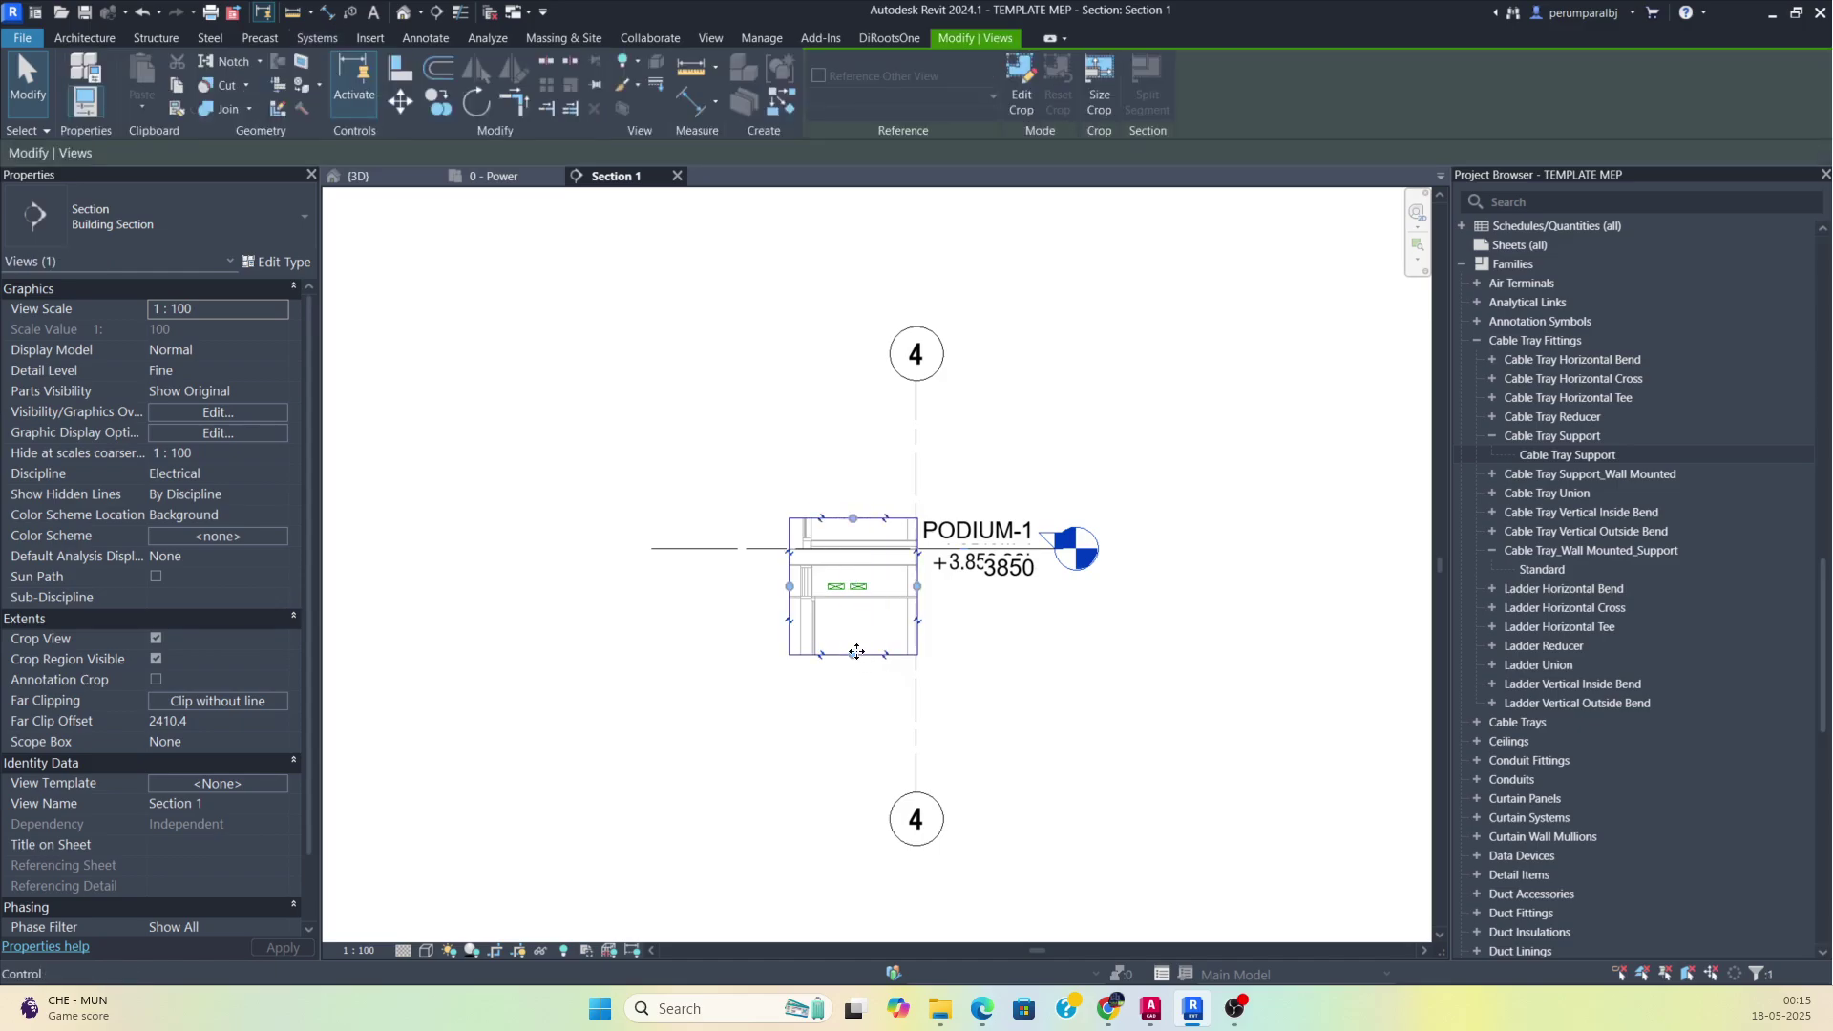
{"action": "left_click_drag", "start_coordinate": [858, 658], "coordinate": [809, 879]}
{"action": "scroll", "coordinate": [841, 715], "scroll_direction": "up", "scroll_amount": 3}
Move the Cable Tray Support from the ground floor up to the cable tray farther from grid 4.
{"action": "left_click", "coordinate": [860, 749]}
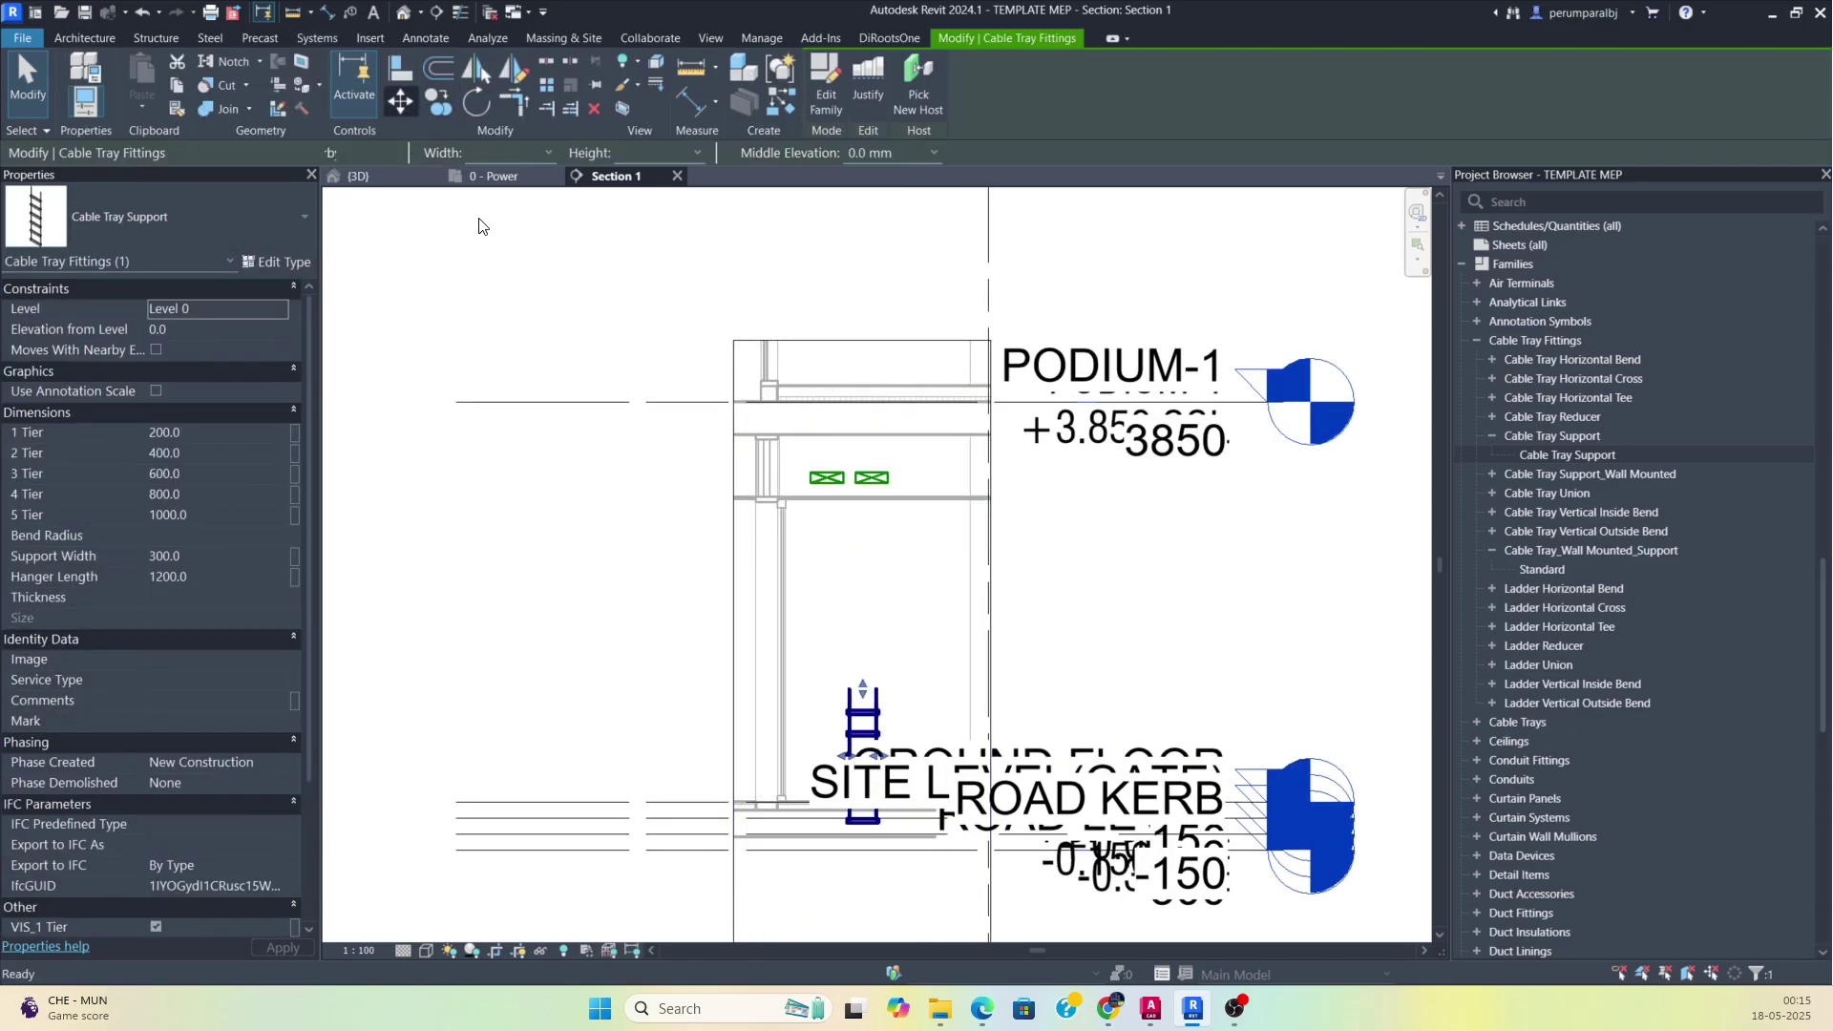
{"action": "key", "text": "m"}
{"action": "key", "text": "v"}
{"action": "scroll", "coordinate": [873, 806], "scroll_direction": "up", "scroll_amount": 4}
{"action": "left_click", "coordinate": [869, 839]}
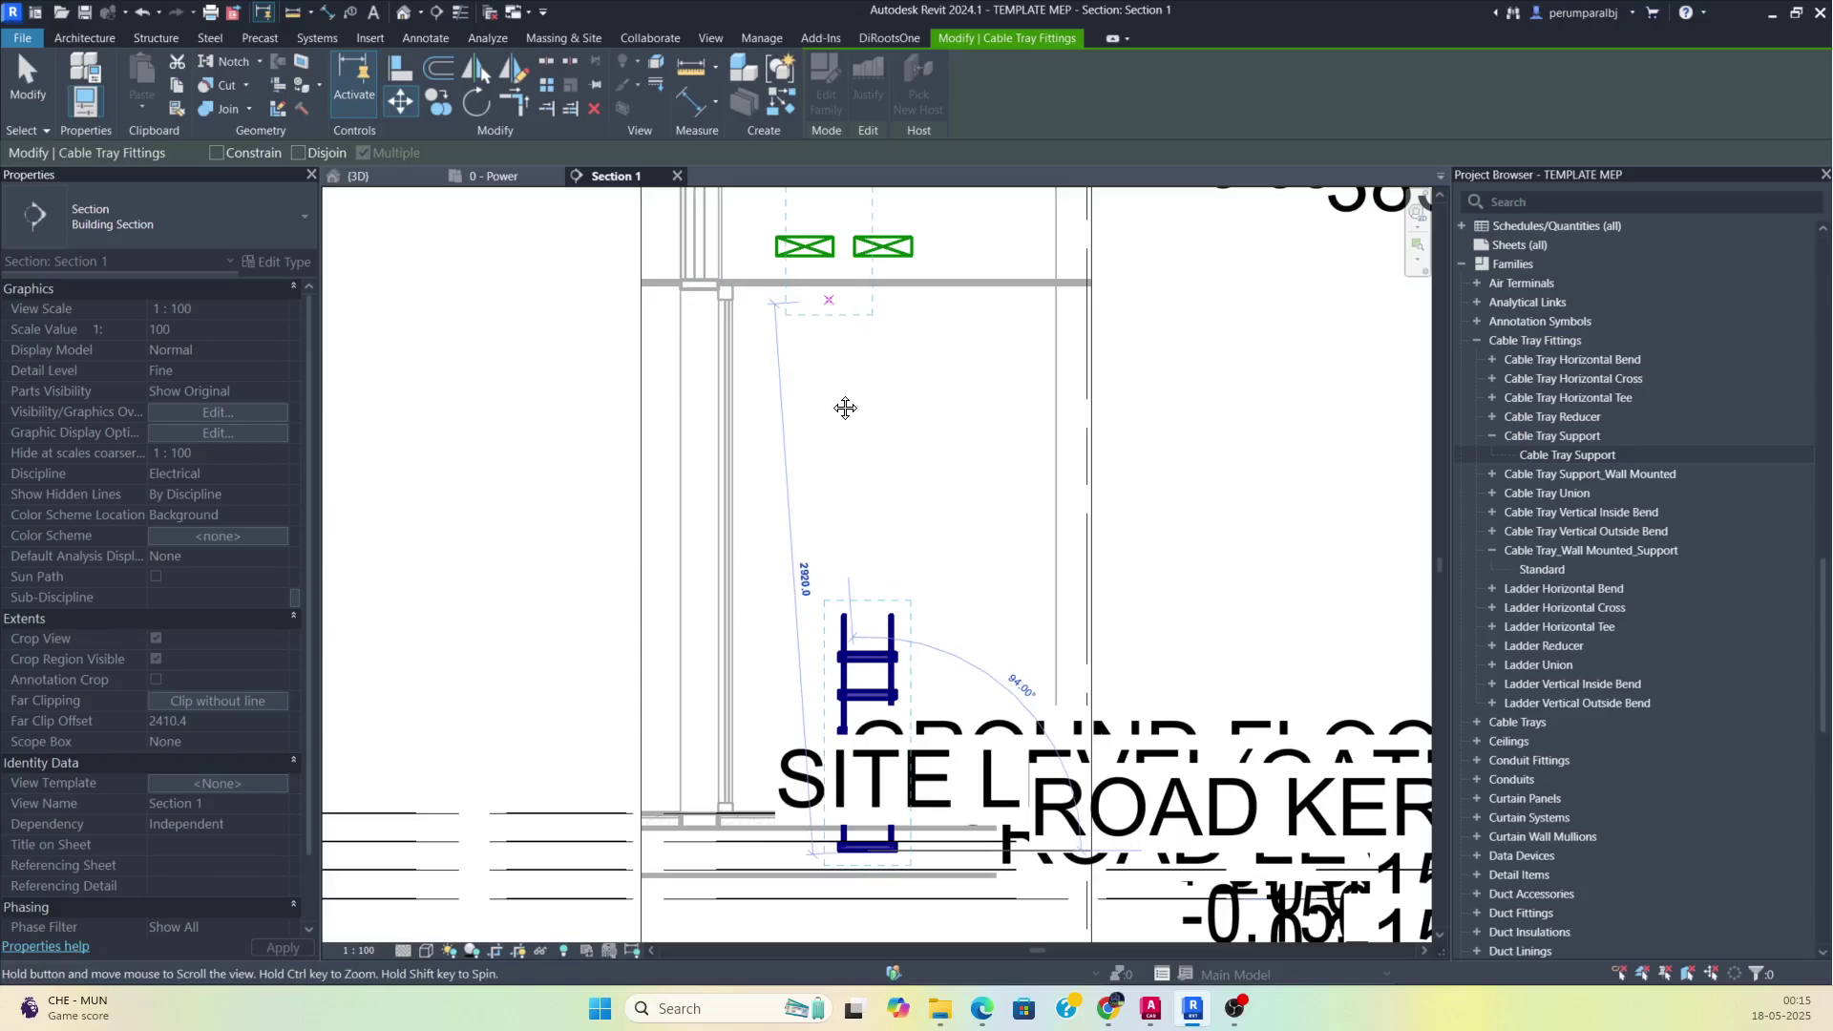
{"action": "middle_click_drag", "start_coordinate": [846, 366], "coordinate": [859, 563]}
{"action": "scroll", "coordinate": [833, 506], "scroll_direction": "up", "scroll_amount": 2}
{"action": "left_click", "coordinate": [828, 505]}
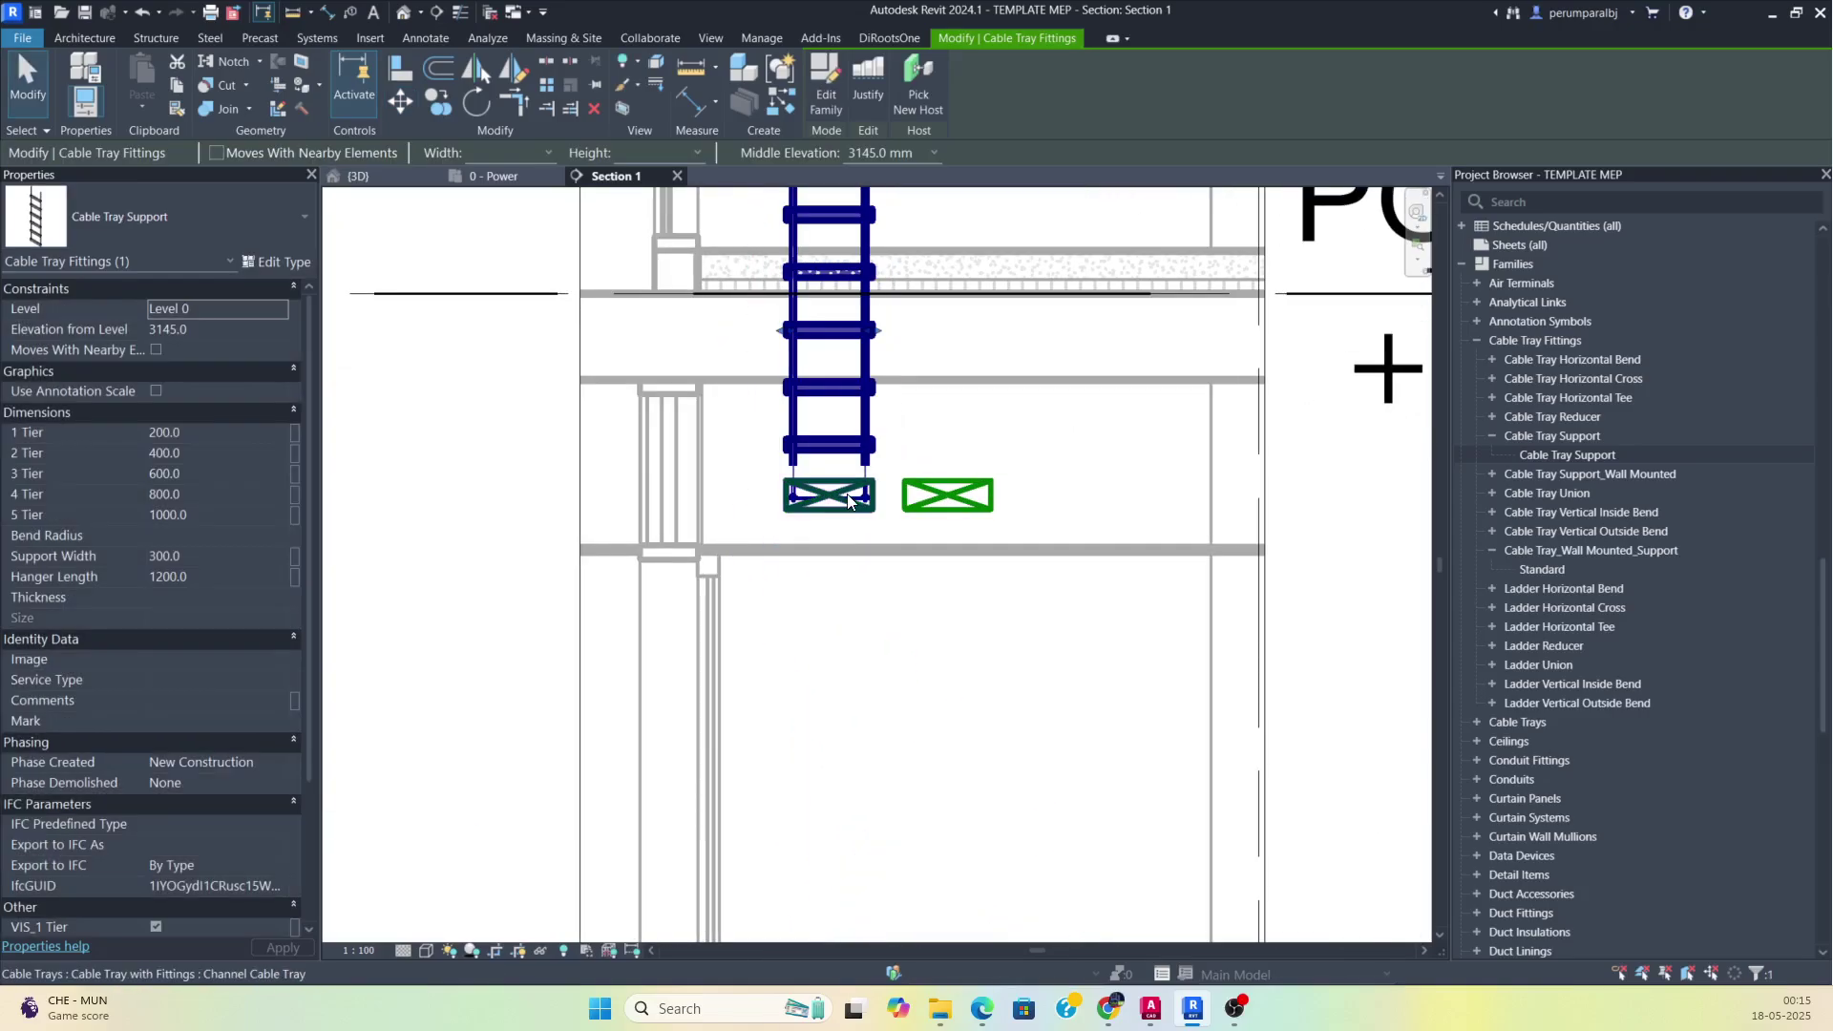
{"action": "scroll", "coordinate": [848, 478], "scroll_direction": "up", "scroll_amount": 2}
{"action": "key", "text": "Escape"}
Move the support diagonally about 120 mm so its bottom rail sits below the tray and its edge lies outside it.
{"action": "left_click", "coordinate": [760, 376]}
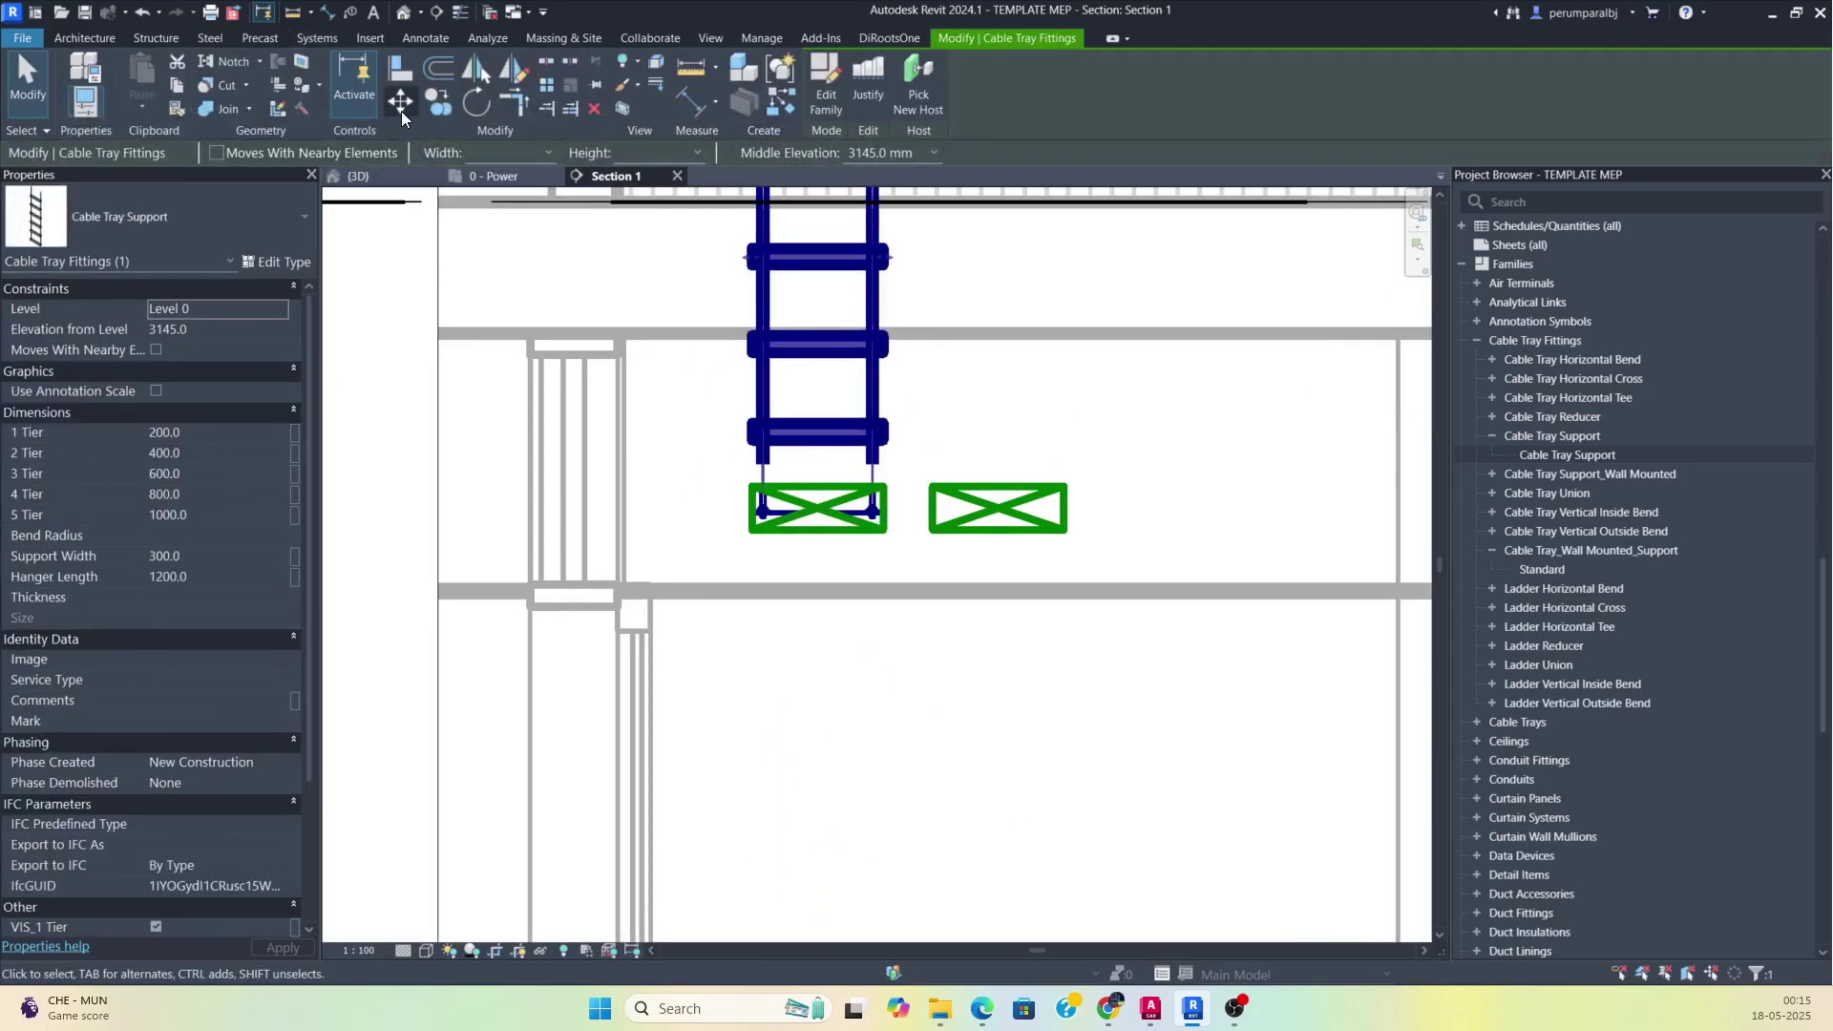
{"action": "left_click", "coordinate": [400, 102]}
{"action": "scroll", "coordinate": [739, 501], "scroll_direction": "up", "scroll_amount": 2}
{"action": "left_click", "coordinate": [827, 497]}
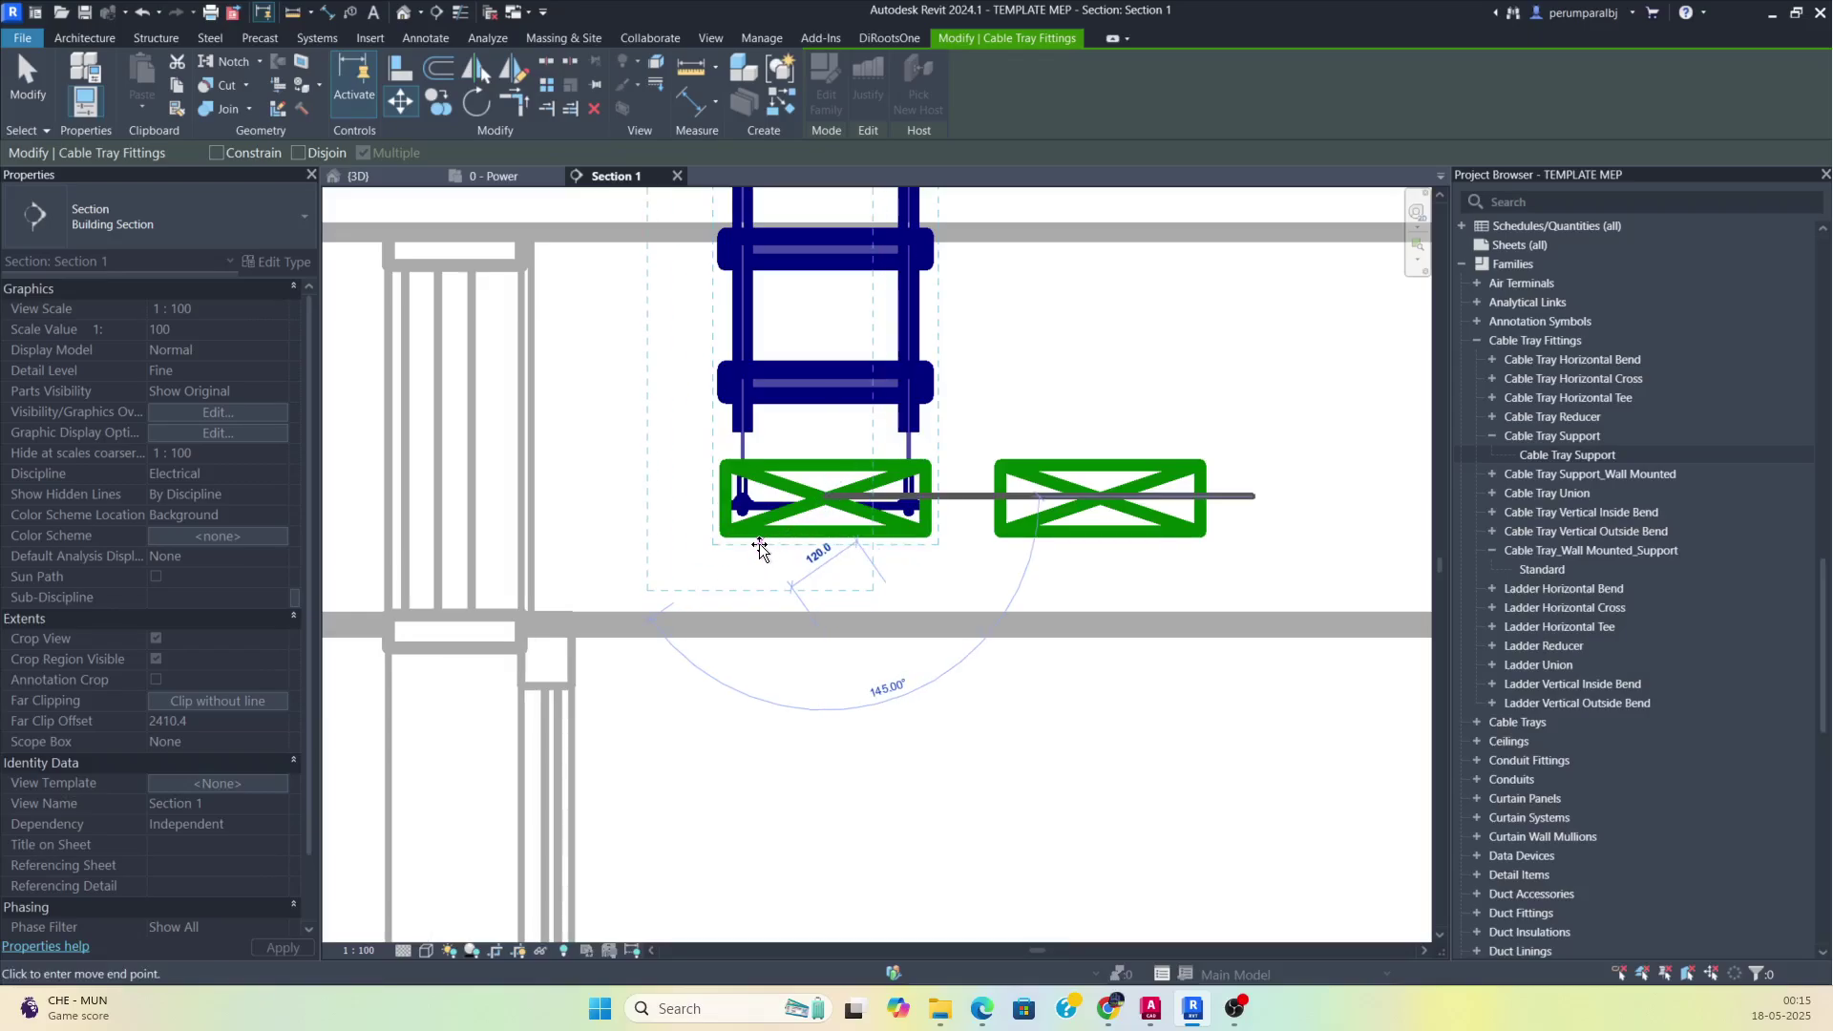
{"action": "left_click", "coordinate": [760, 549]}
{"action": "key", "text": "Escape"}
{"action": "scroll", "coordinate": [865, 564], "scroll_direction": "down", "scroll_amount": 2}
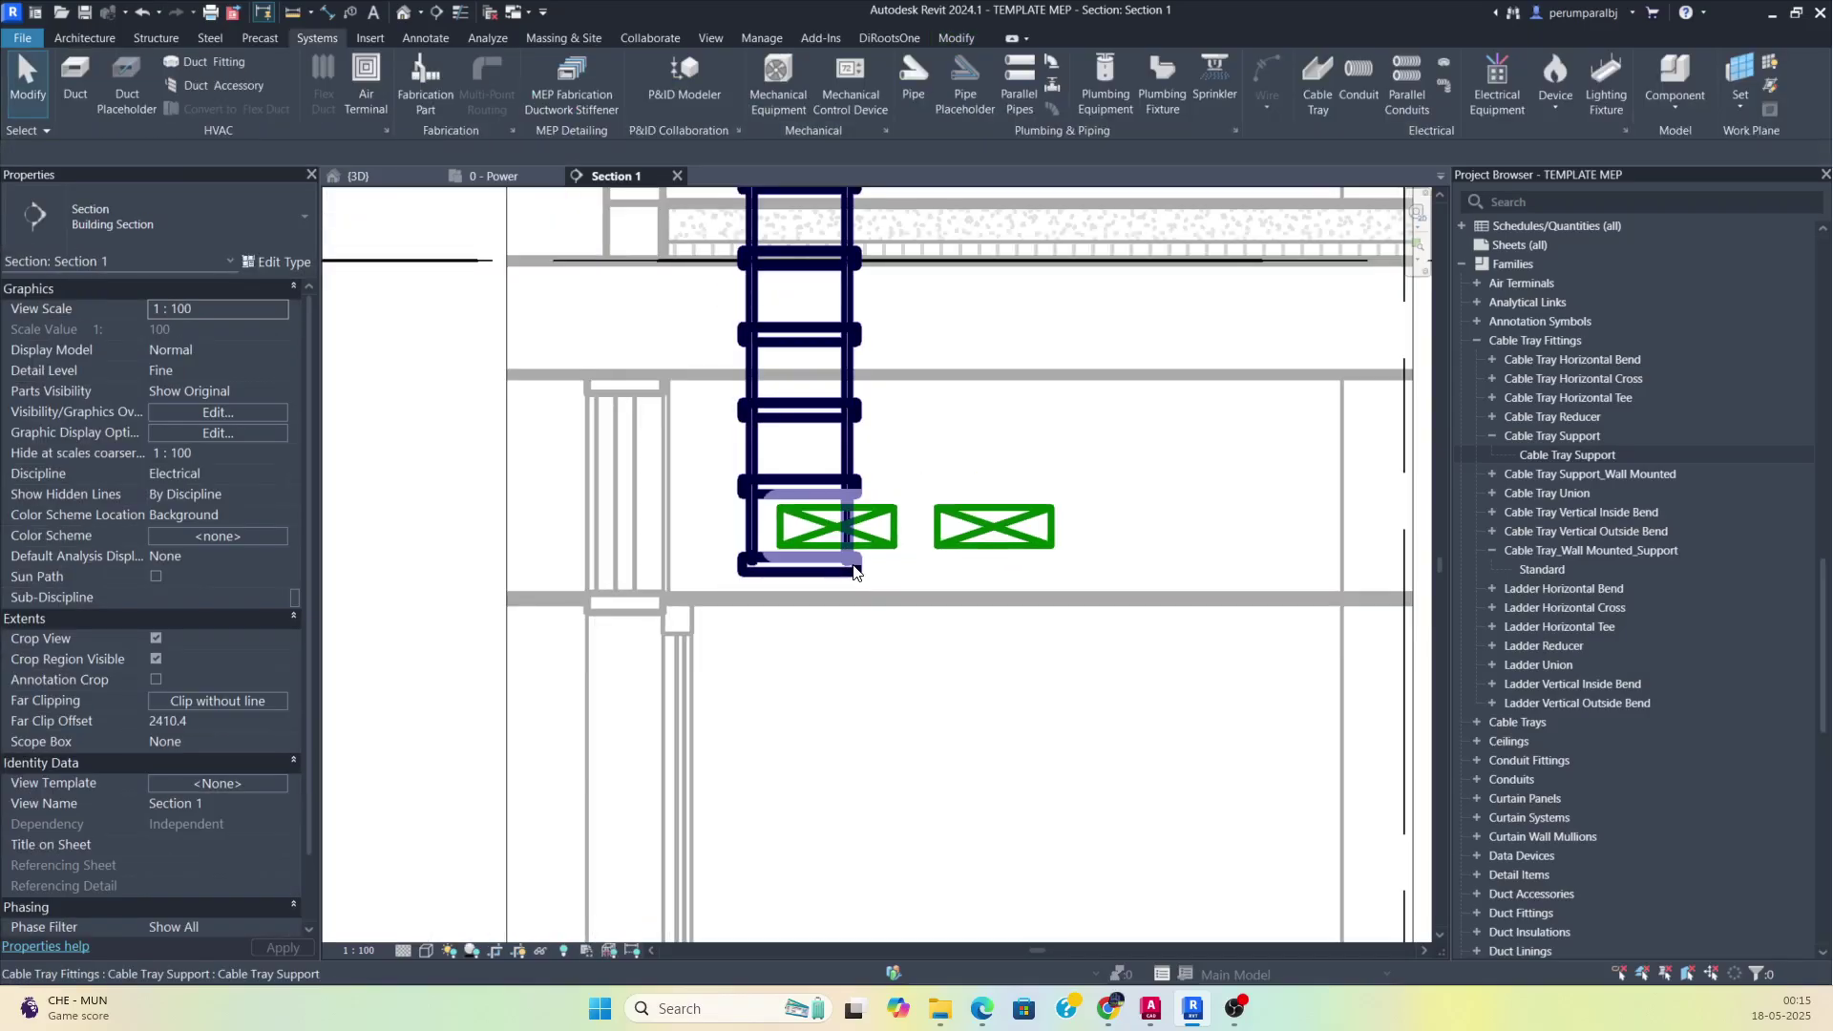
Turn on Thin Lines and stretch the support to a width of about 955 mm so it spans both trays.
{"action": "left_click", "coordinate": [868, 563]}
{"action": "scroll", "coordinate": [868, 563], "scroll_direction": "down", "scroll_amount": 2}
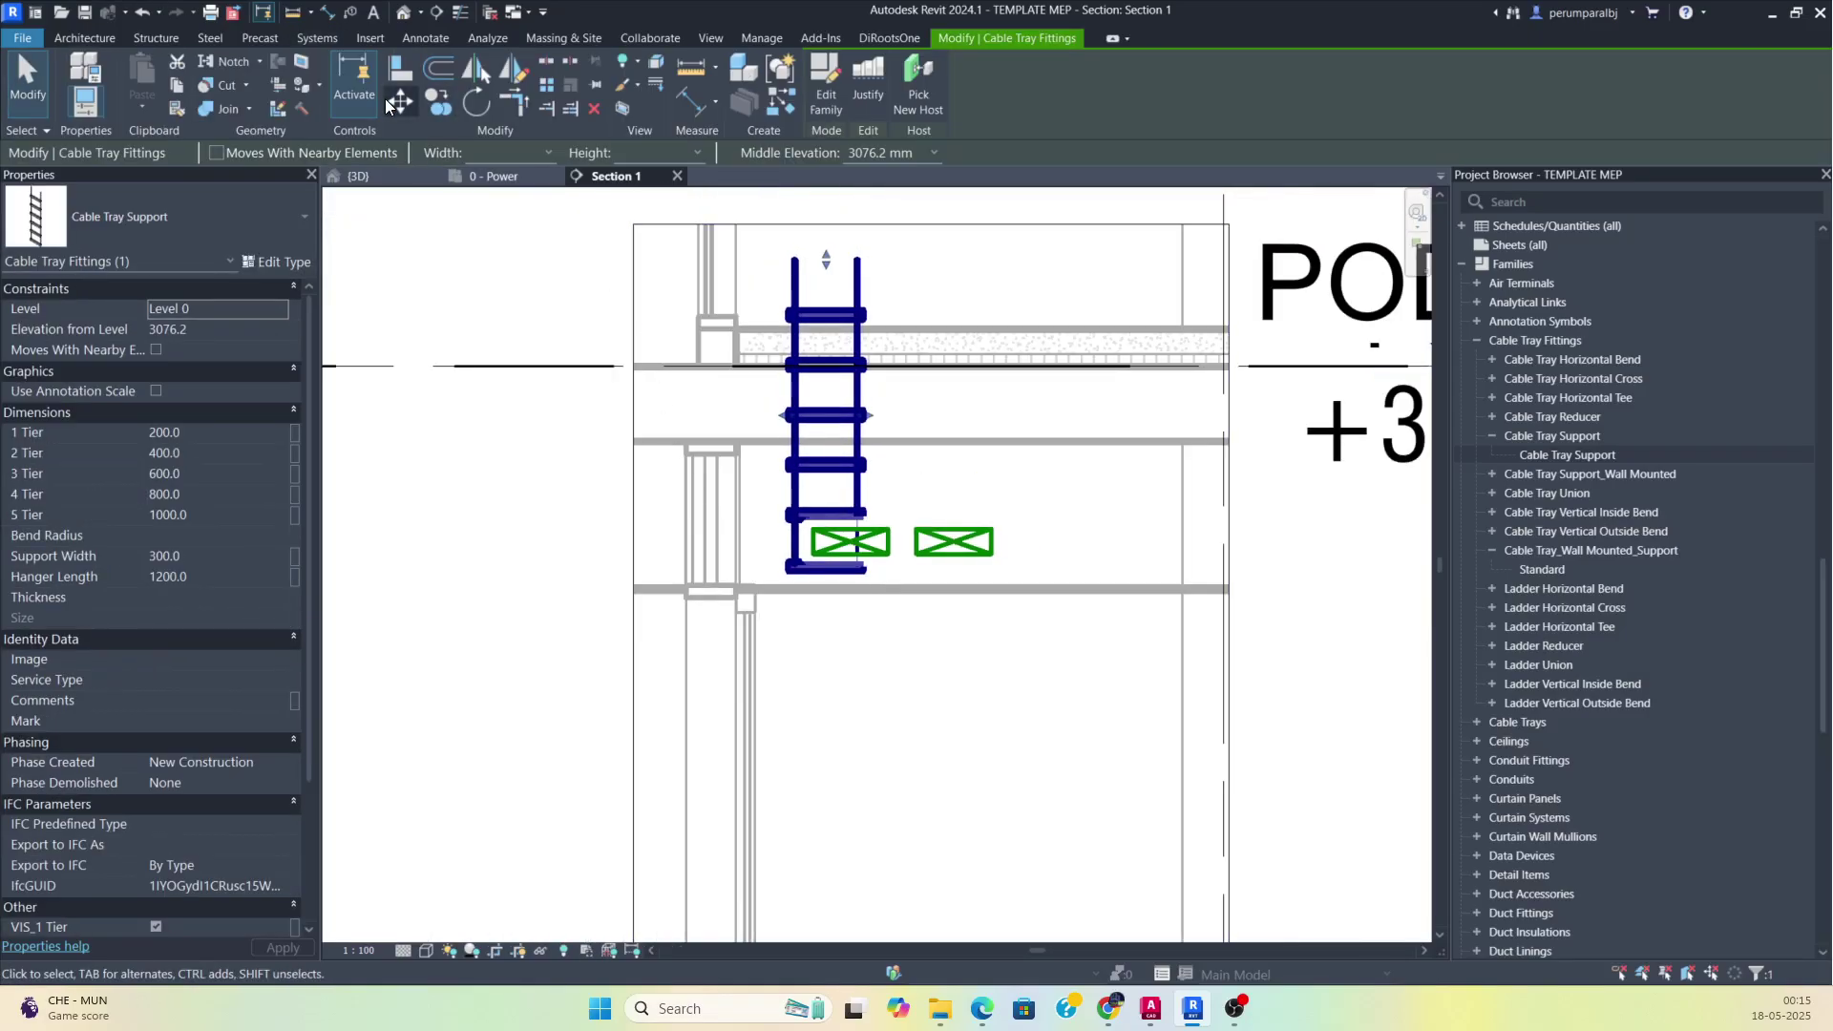
{"action": "left_click", "coordinate": [461, 13]}
{"action": "scroll", "coordinate": [840, 417], "scroll_direction": "up", "scroll_amount": 2}
{"action": "left_click_drag", "start_coordinate": [830, 333], "coordinate": [1112, 368]}
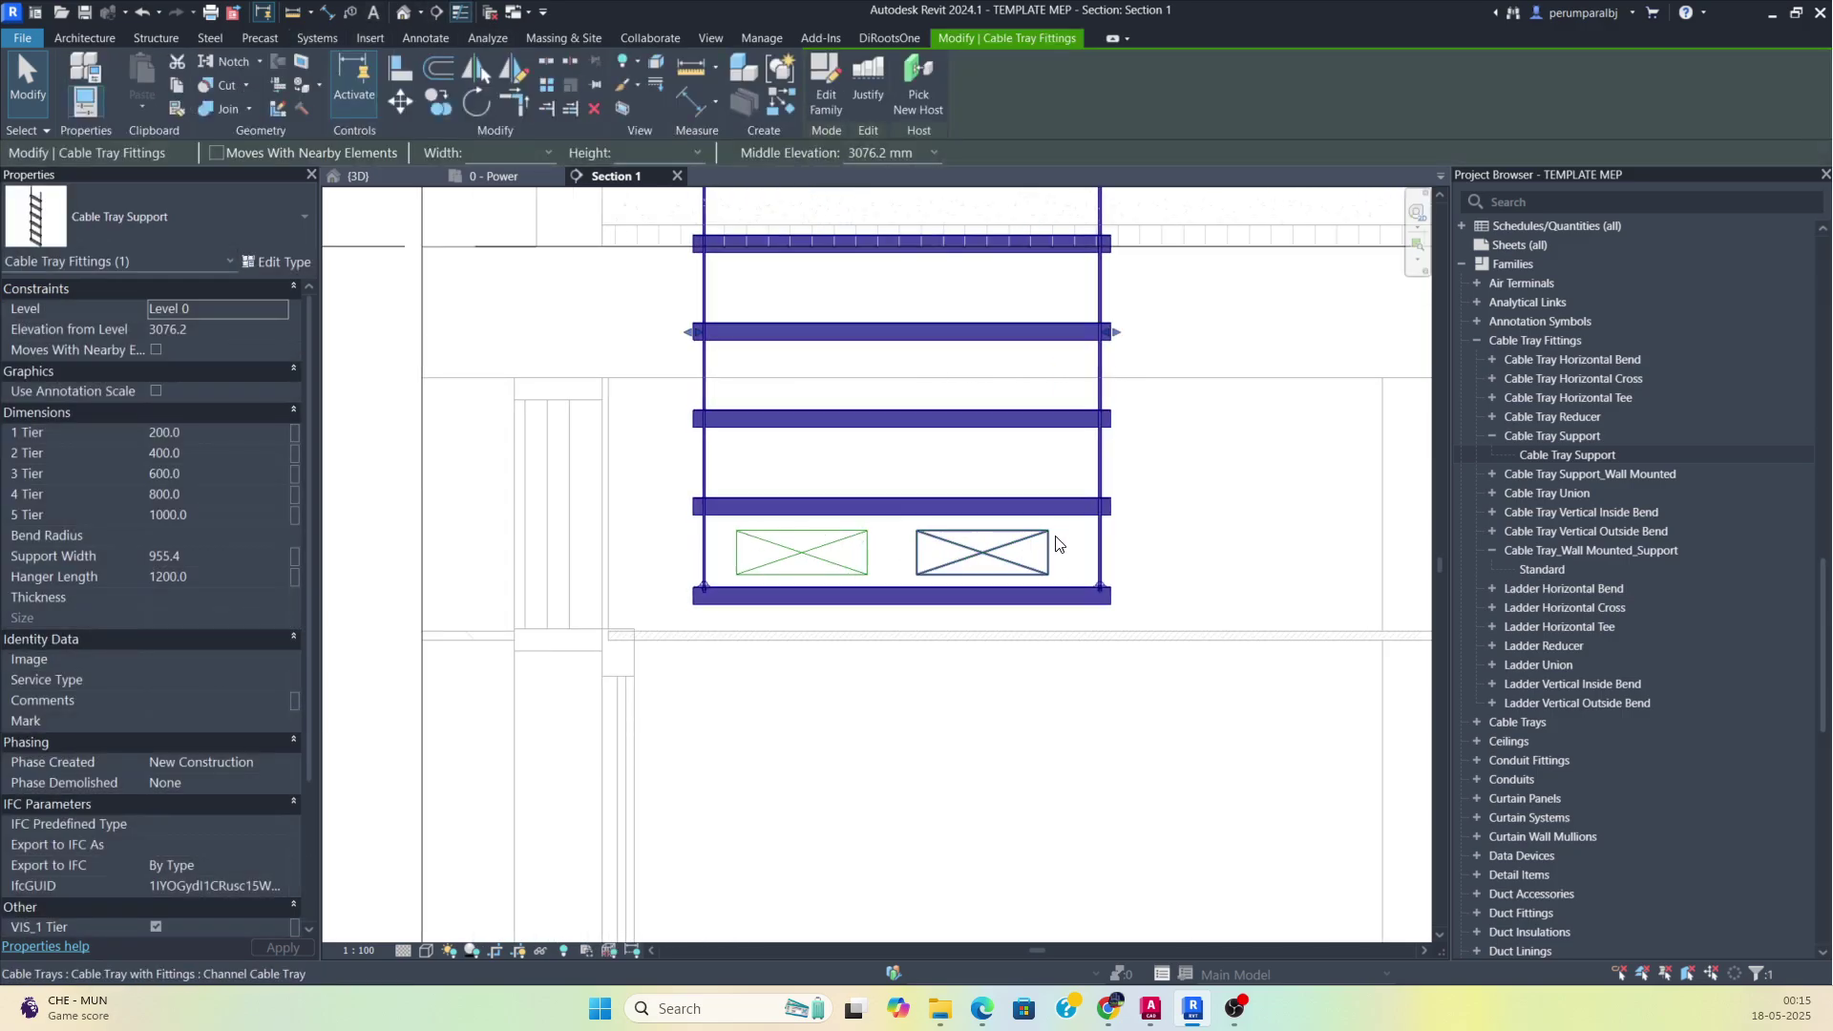
Move the widened support vertically up 20 mm, closer to the underside of both trays.
{"action": "scroll", "coordinate": [1051, 532], "scroll_direction": "up", "scroll_amount": 1}
{"action": "left_click", "coordinate": [397, 100]}
{"action": "scroll", "coordinate": [821, 581], "scroll_direction": "up", "scroll_amount": 5}
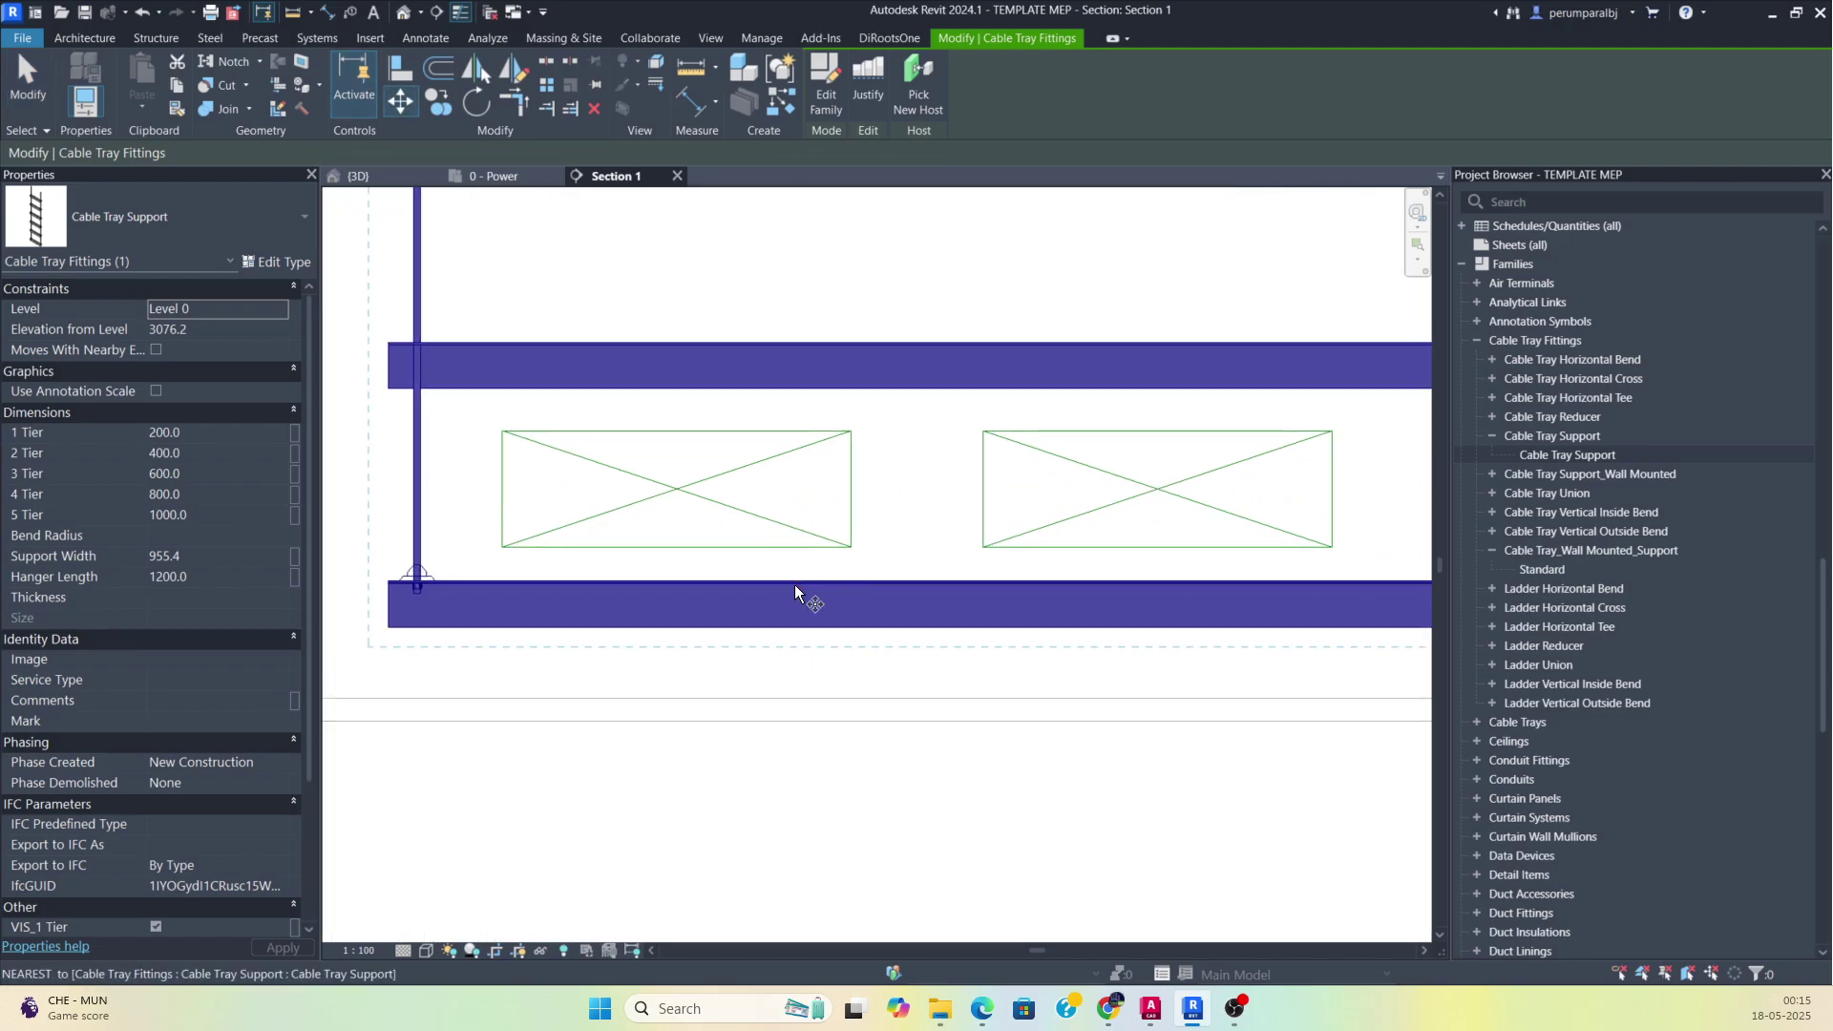
{"action": "left_click", "coordinate": [816, 571]}
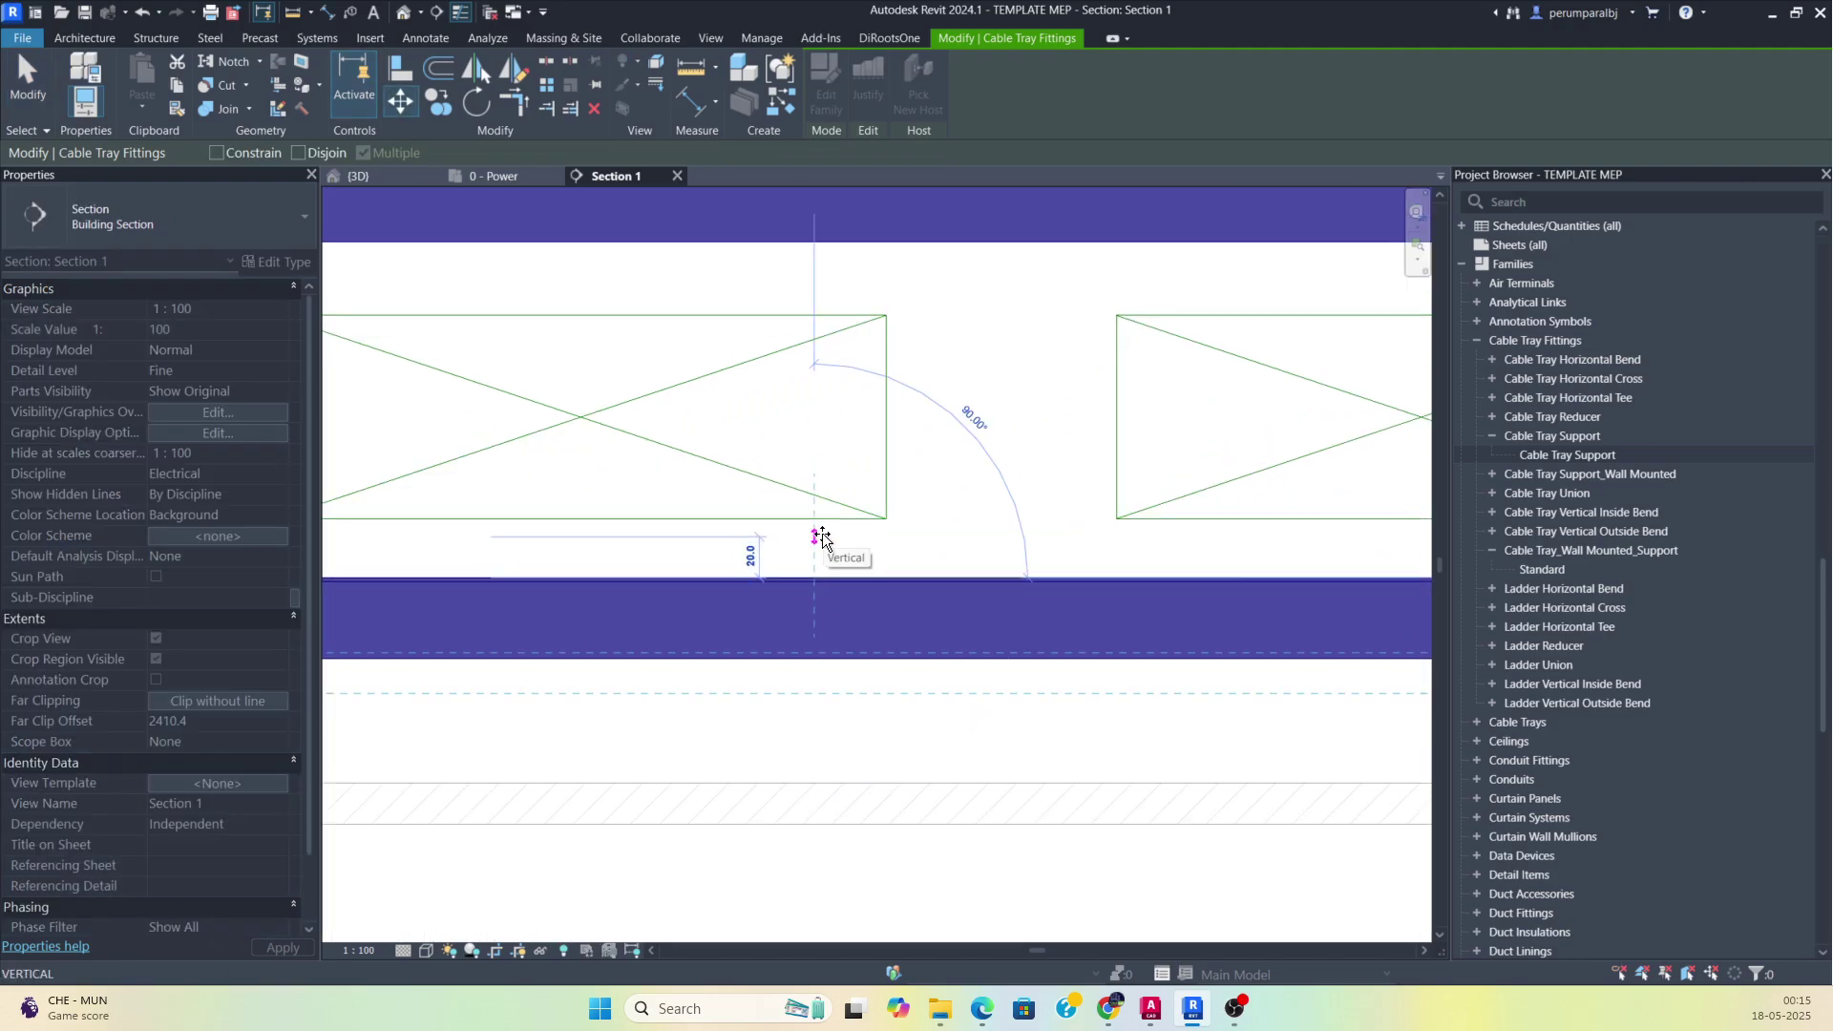
{"action": "left_click", "coordinate": [822, 533]}
{"action": "scroll", "coordinate": [834, 552], "scroll_direction": "down", "scroll_amount": 5}
{"action": "left_click", "coordinate": [858, 655]}
{"action": "scroll", "coordinate": [874, 649], "scroll_direction": "down", "scroll_amount": 4}
Turn off the visibility of tiers 1 to 5 on the support and shorten its hangers to about 454 mm, ending at the slab soffit.
{"action": "left_click", "coordinate": [1006, 582]}
{"action": "scroll", "coordinate": [144, 650], "scroll_direction": "down", "scroll_amount": 3}
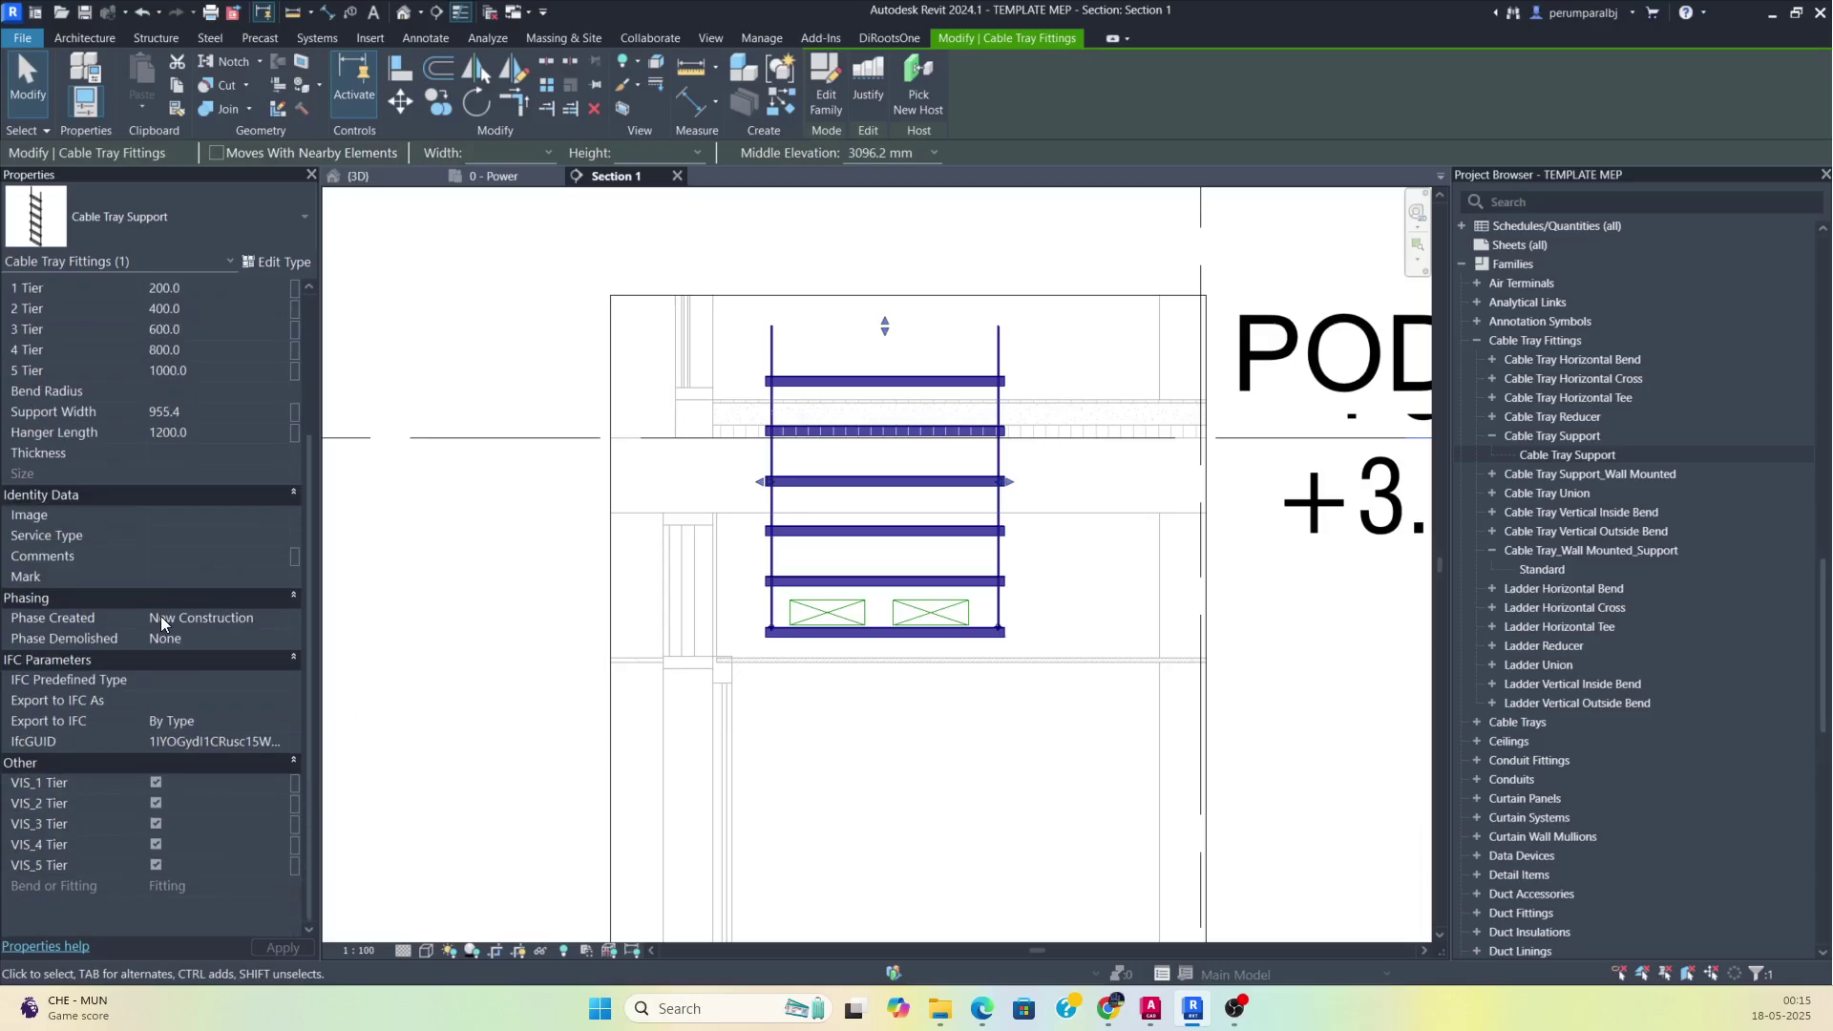
{"action": "left_click", "coordinate": [156, 804]}
{"action": "left_click", "coordinate": [156, 824]}
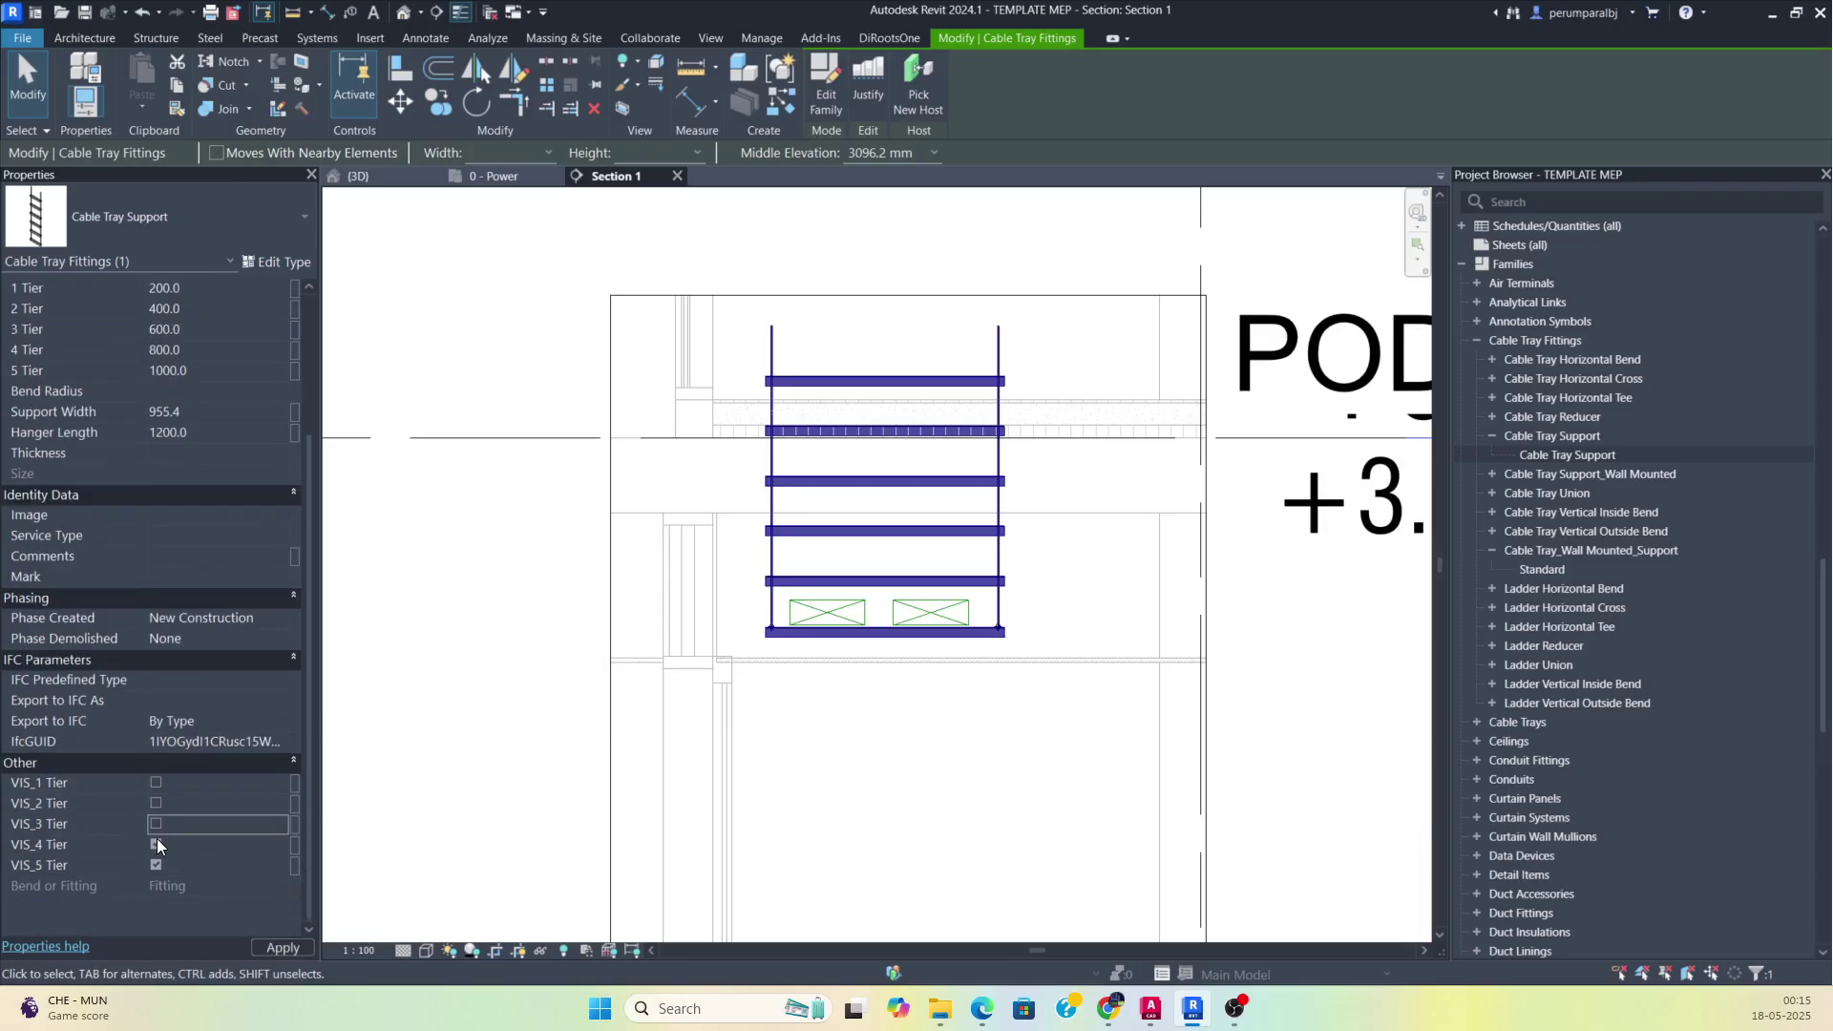
{"action": "left_click", "coordinate": [156, 844]}
{"action": "left_click", "coordinate": [1003, 676]}
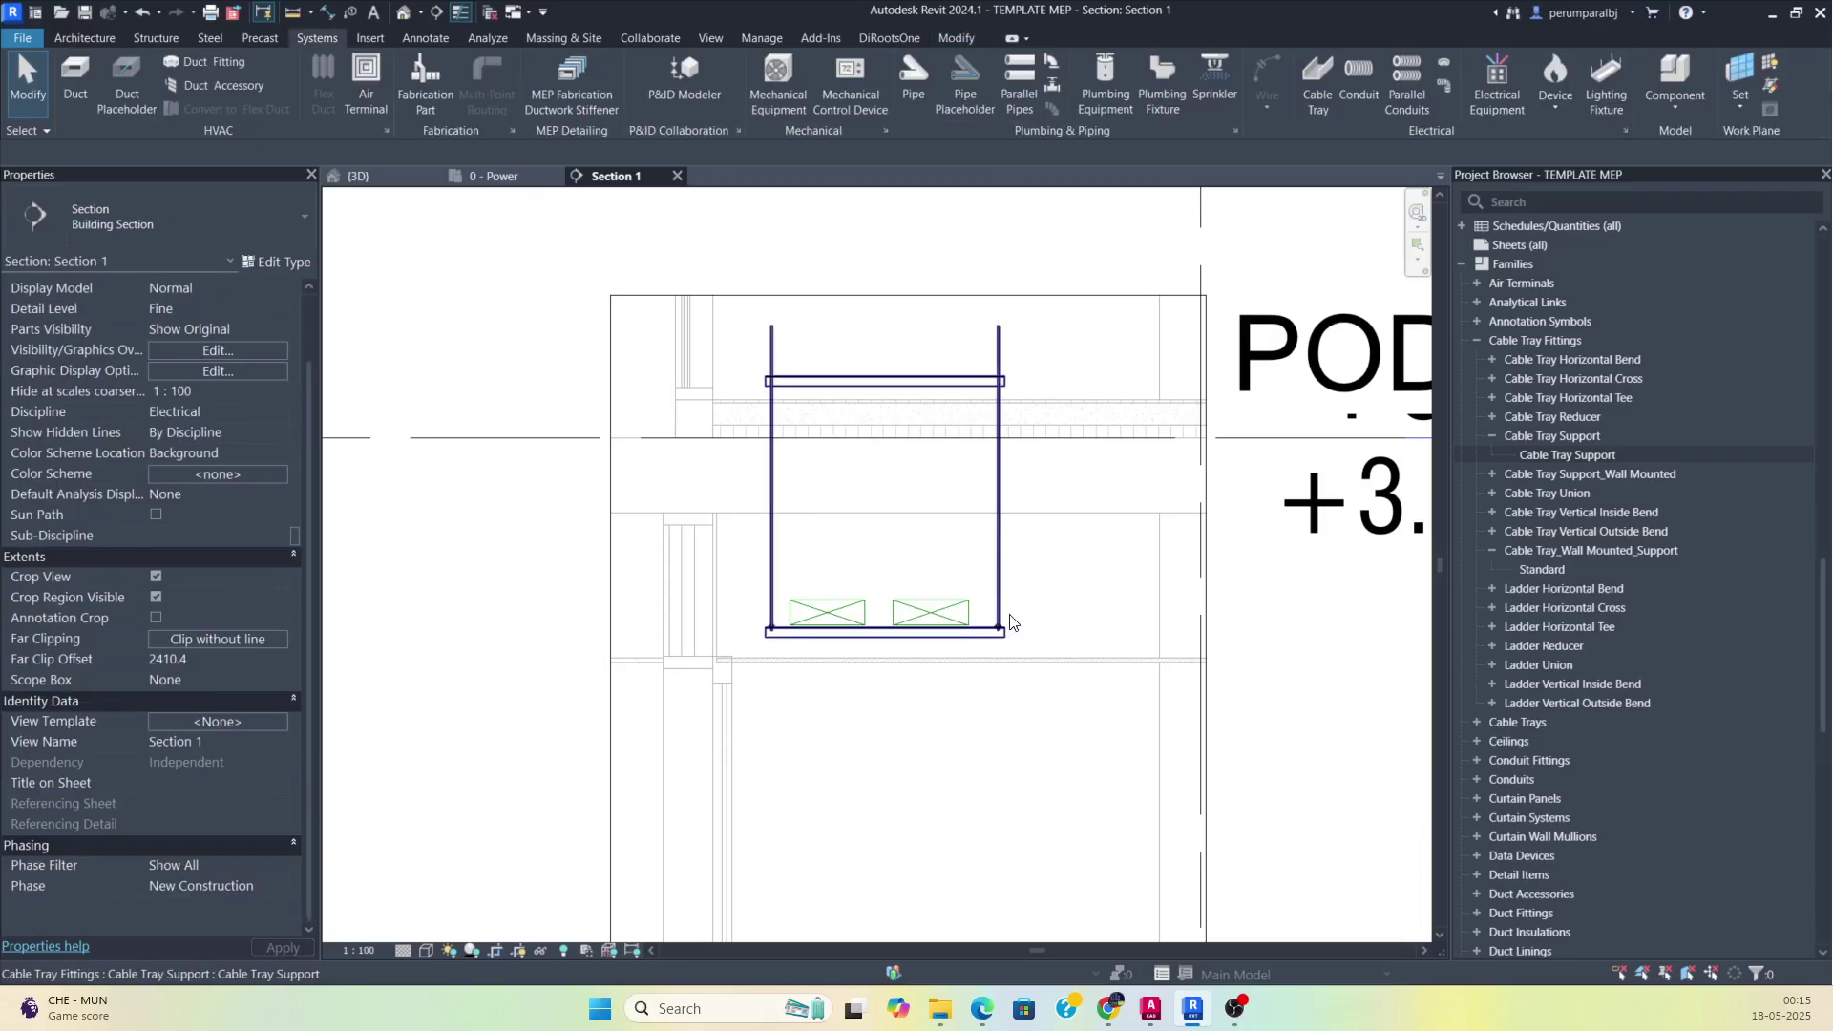
{"action": "left_click", "coordinate": [1003, 627]}
{"action": "scroll", "coordinate": [162, 888], "scroll_direction": "down", "scroll_amount": 2}
{"action": "left_click", "coordinate": [155, 866]}
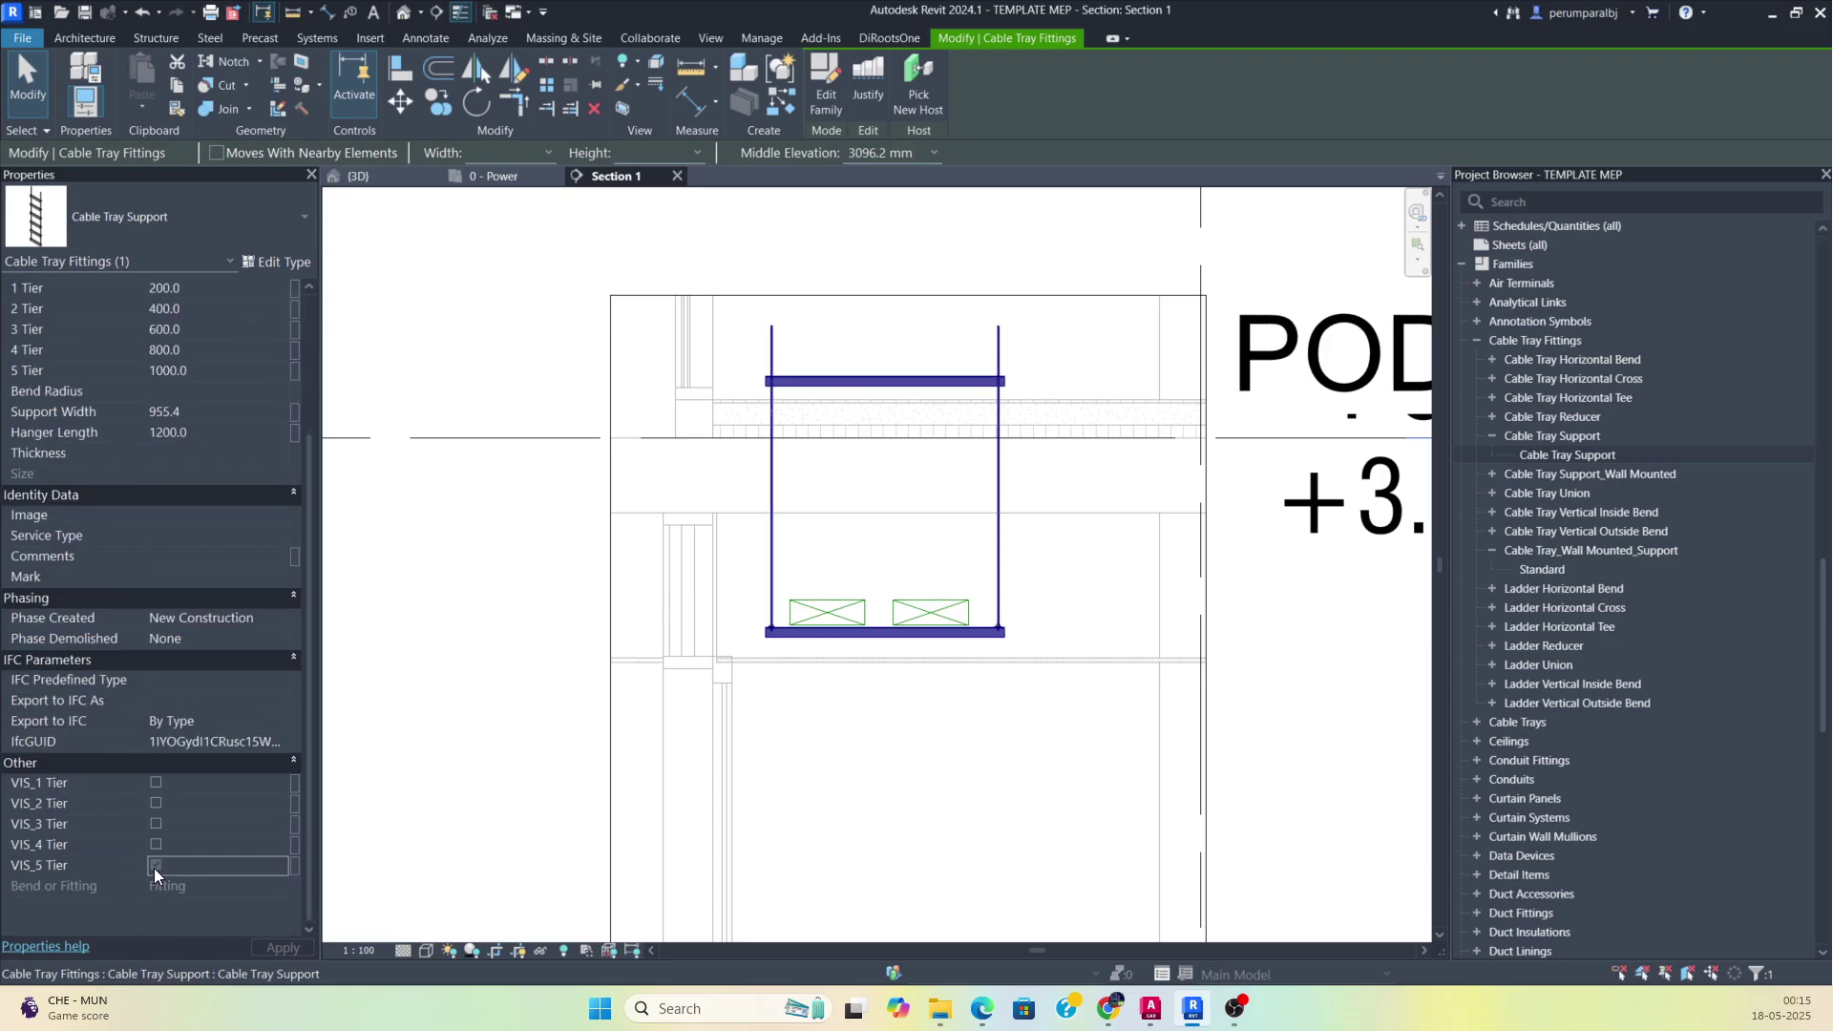
{"action": "left_click_drag", "start_coordinate": [885, 351], "coordinate": [872, 512]}
{"action": "key", "text": "Escape"}
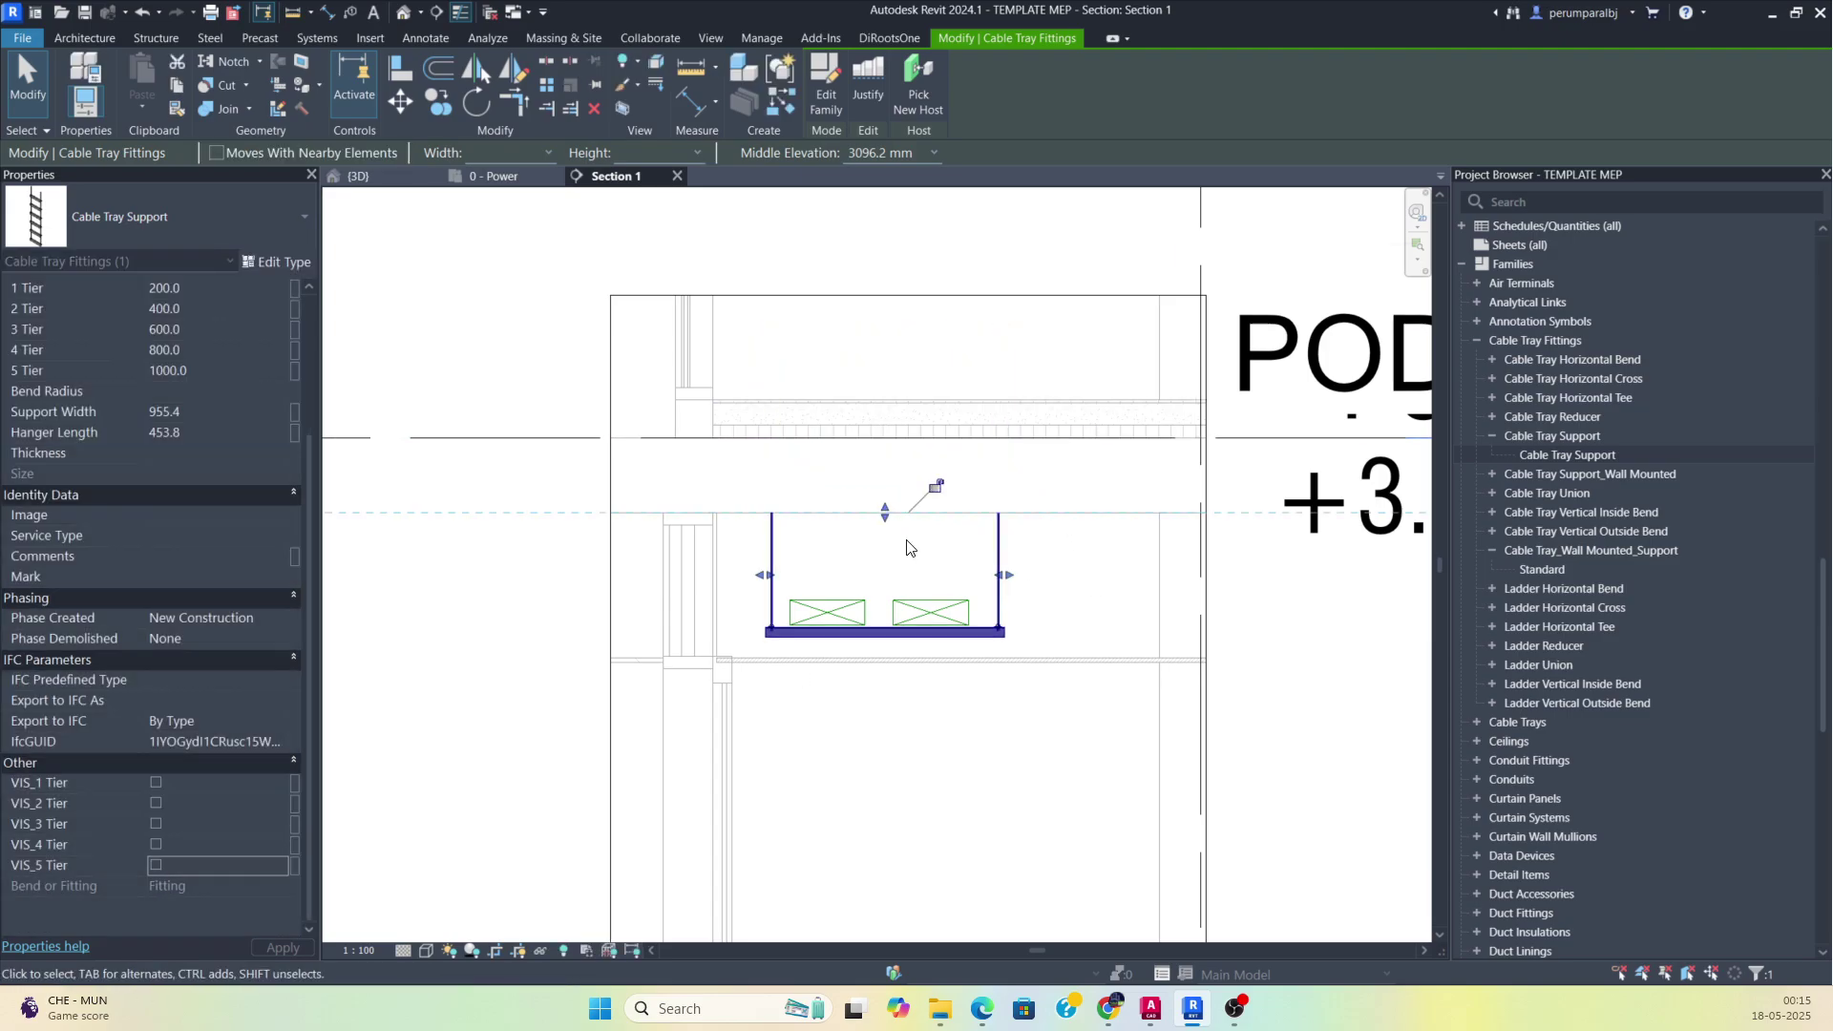
Select the support with both trays, isolate them in a 3D selection box and view the support from the side.
{"action": "left_click_drag", "start_coordinate": [675, 571], "coordinate": [1089, 712]}
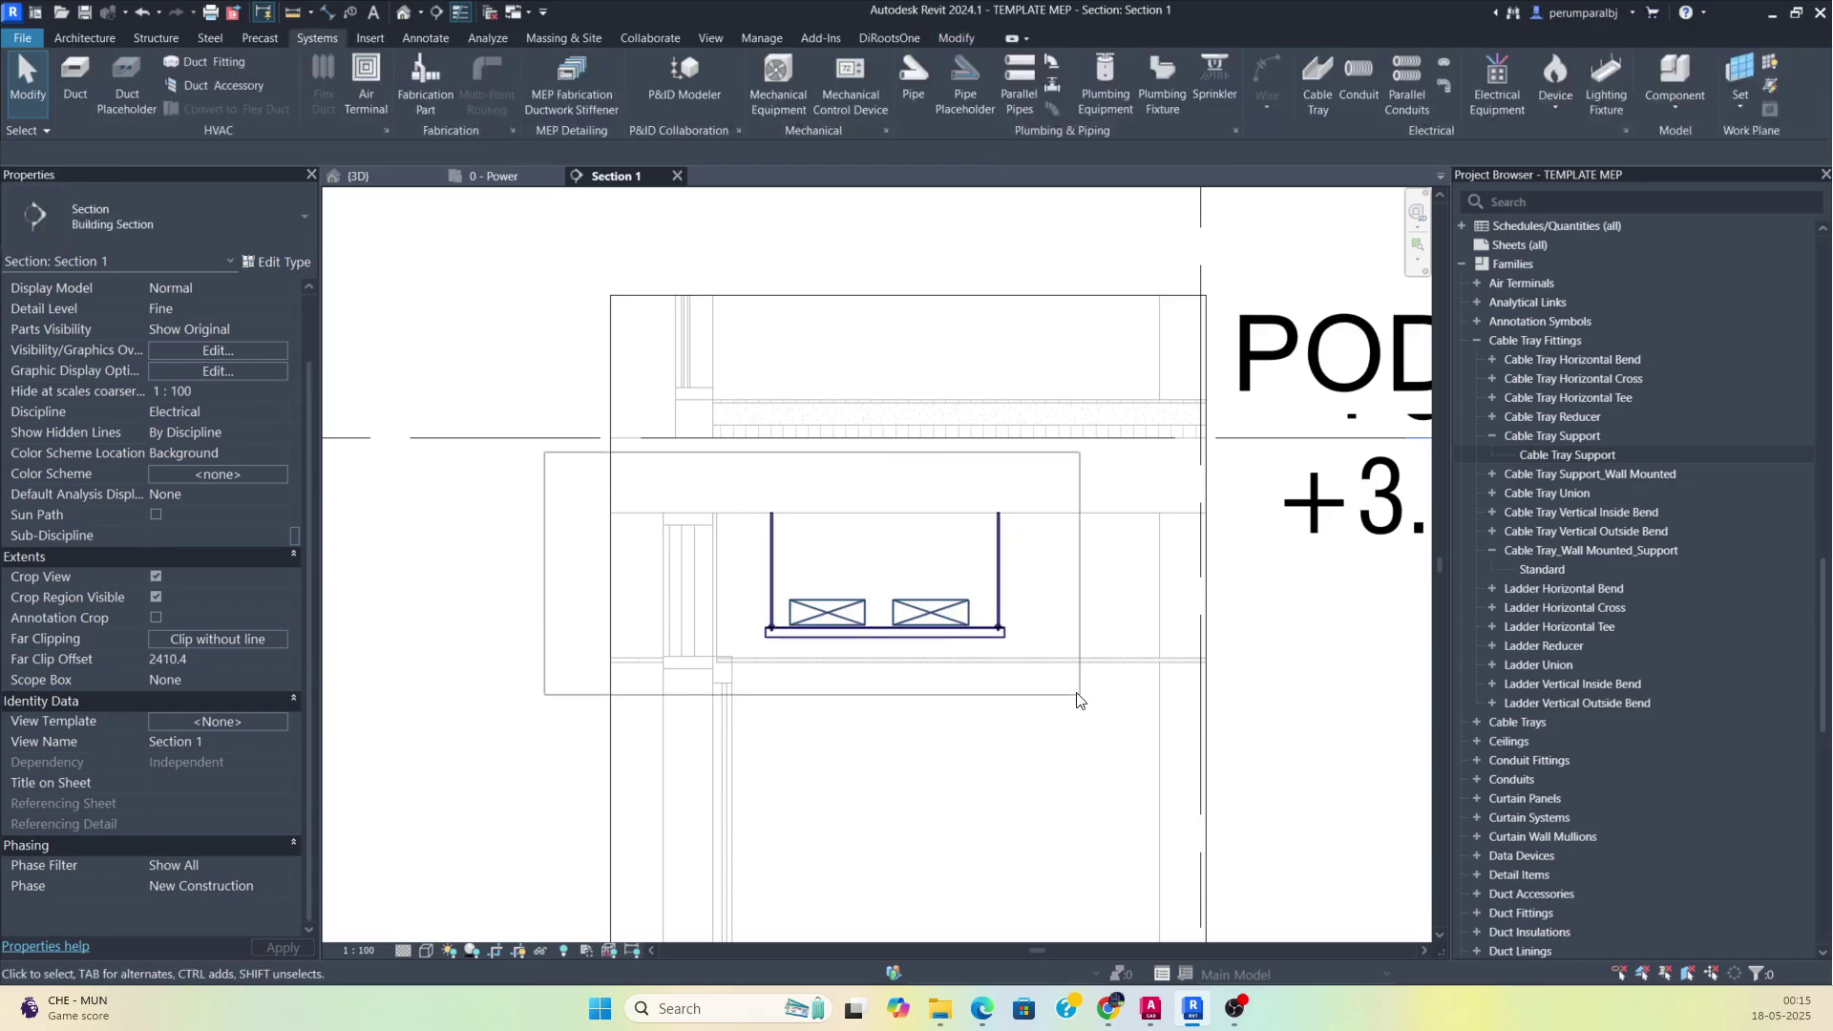
{"action": "left_click", "coordinate": [622, 108]}
{"action": "middle_click_drag", "start_coordinate": [1003, 602], "coordinate": [958, 626], "text": "shift"}
{"action": "key", "text": "Escape"}
{"action": "mouse_move", "coordinate": [679, 475]}
{"action": "middle_mouse_down", "text": "shift"}
{"action": "mouse_move", "coordinate": [741, 499]}
{"action": "mouse_move", "coordinate": [765, 541]}
{"action": "mouse_move", "coordinate": [755, 506]}
{"action": "middle_mouse_up", "text": "shift"}
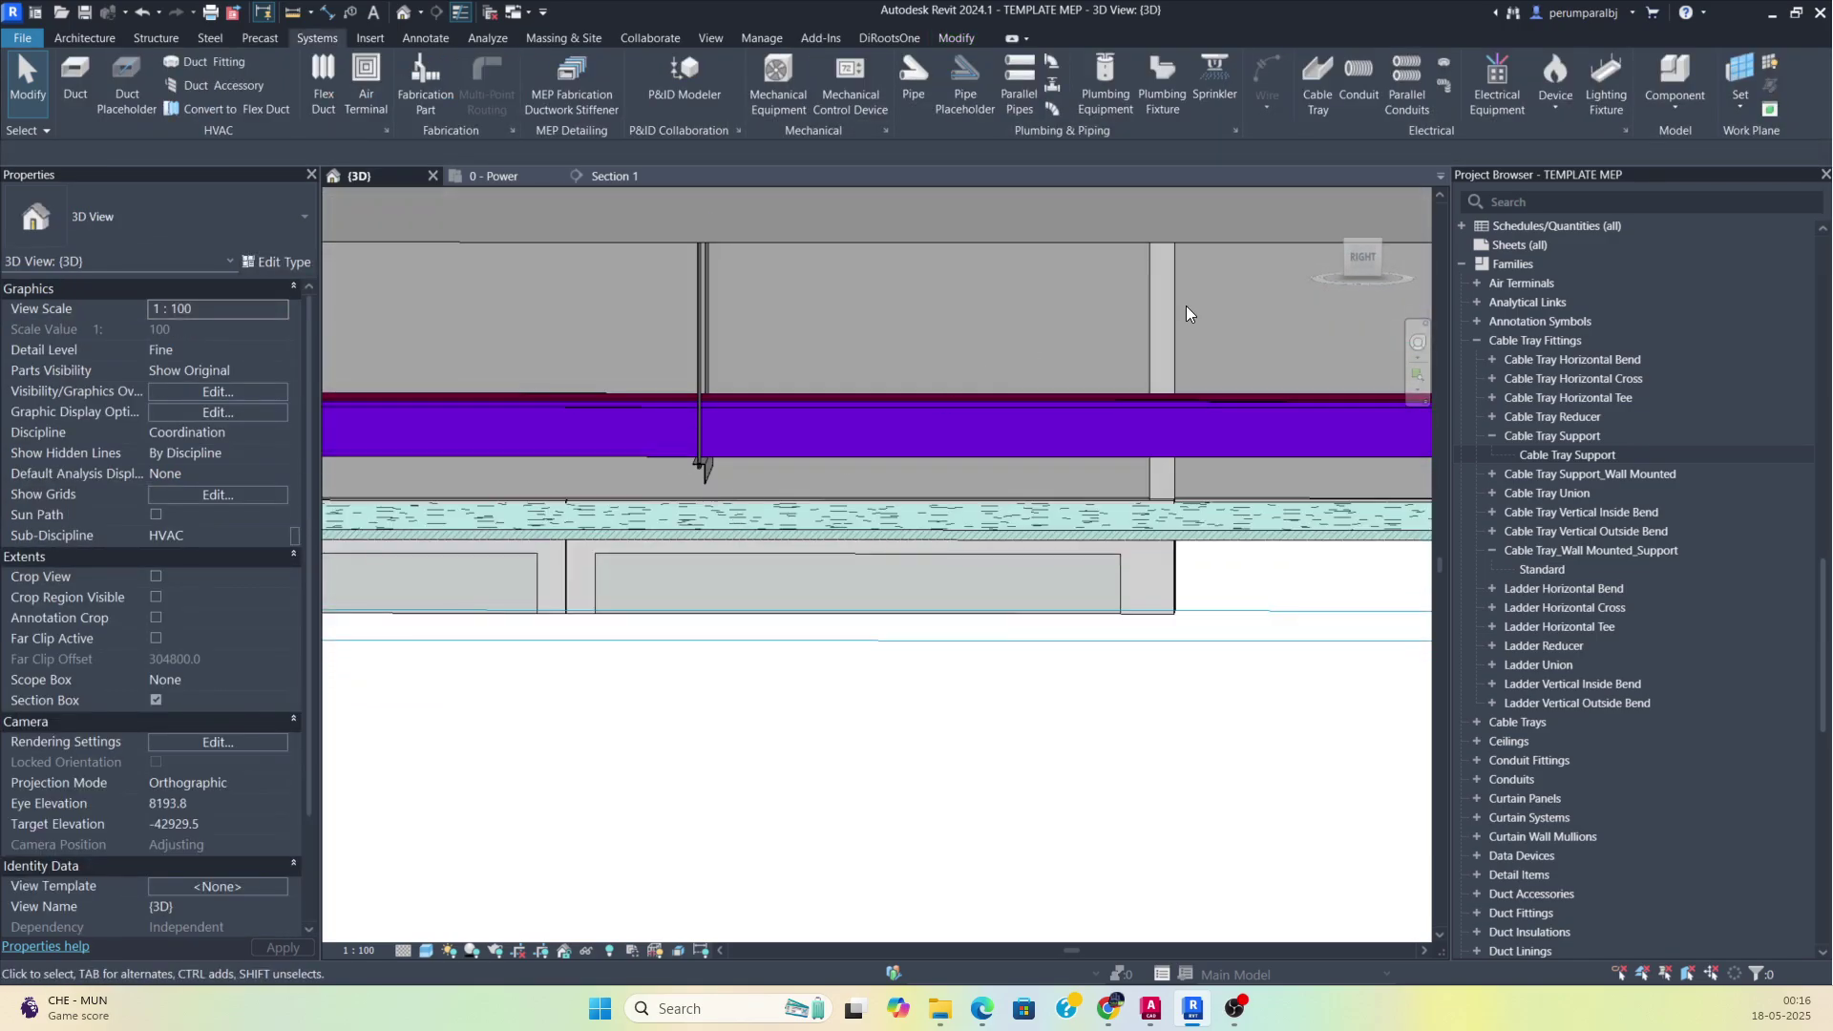
From the Right 3D view, copy the support once along the trays with multiple copying enabled.
{"action": "left_click", "coordinate": [1343, 272]}
{"action": "scroll", "coordinate": [680, 549], "scroll_direction": "up", "scroll_amount": 6}
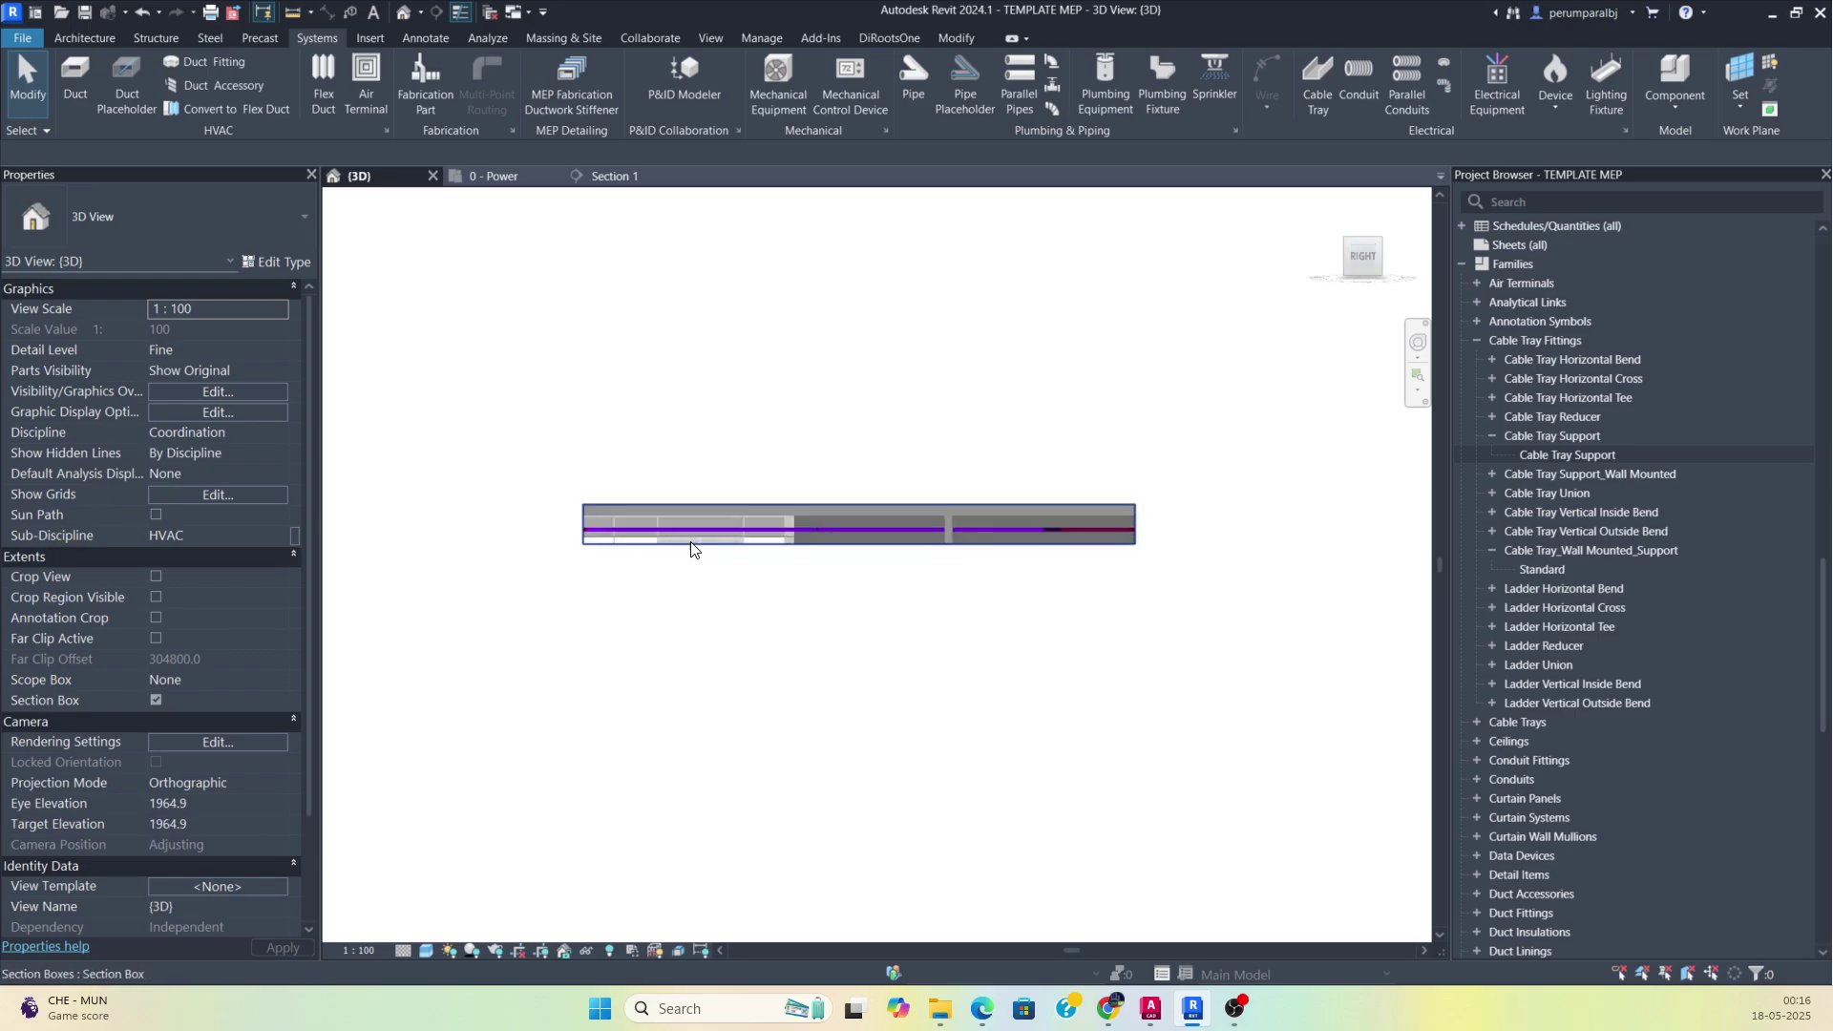
{"action": "left_click_drag", "start_coordinate": [704, 378], "coordinate": [859, 643]}
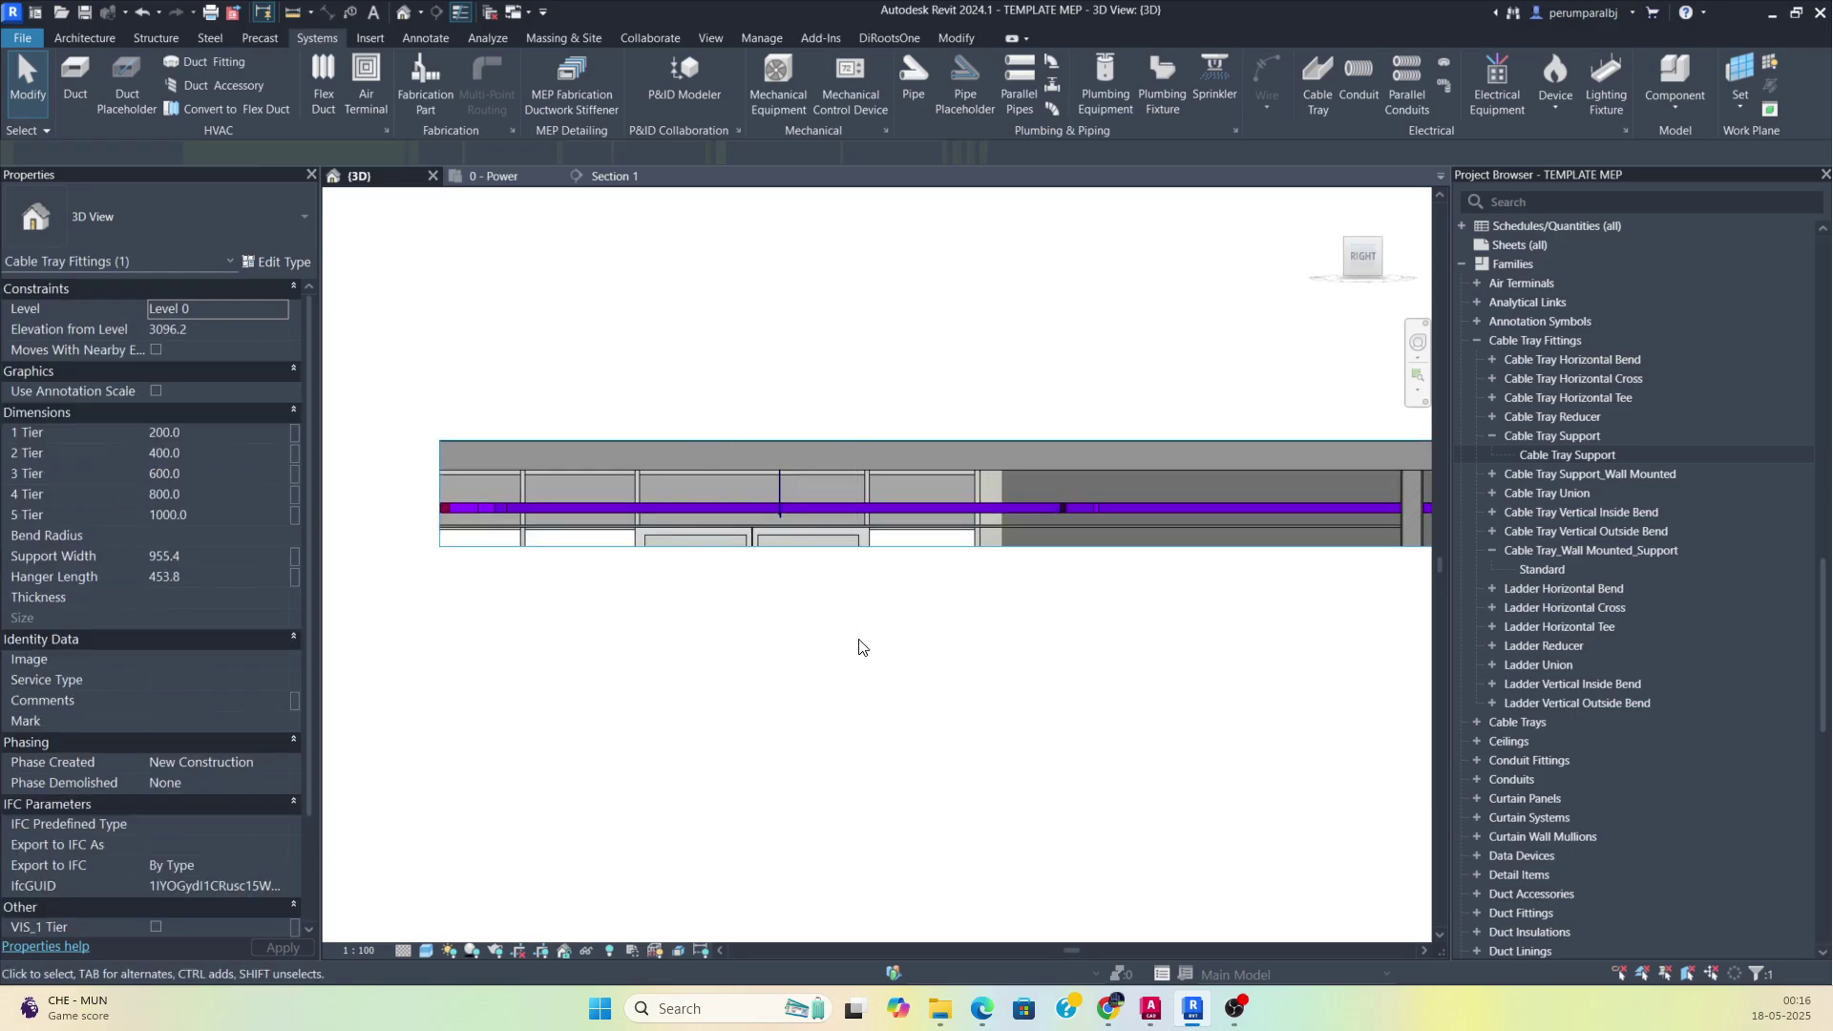
{"action": "scroll", "coordinate": [855, 635], "scroll_direction": "up", "scroll_amount": 2}
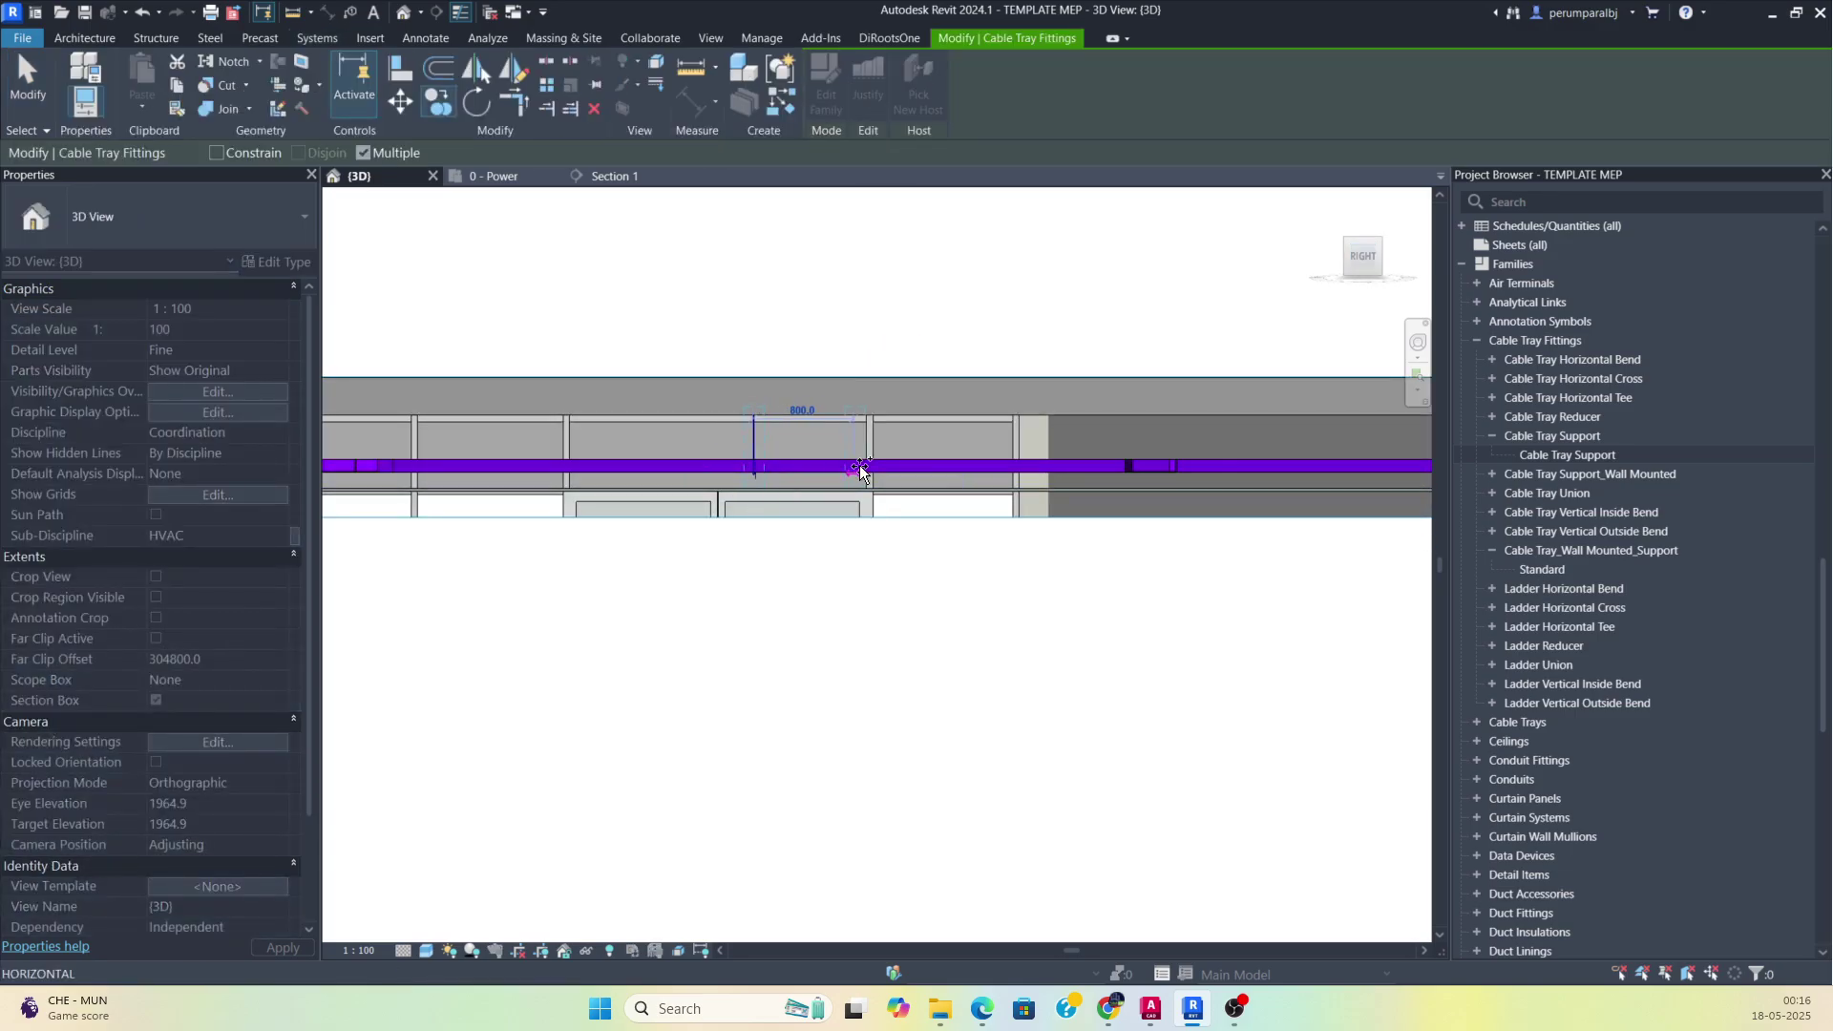
{"action": "left_click", "coordinate": [942, 466]}
Try to place further copies of the support in both directions along the trays and inspect them in 3D.
{"action": "middle_click_drag", "start_coordinate": [1284, 466], "coordinate": [799, 463]}
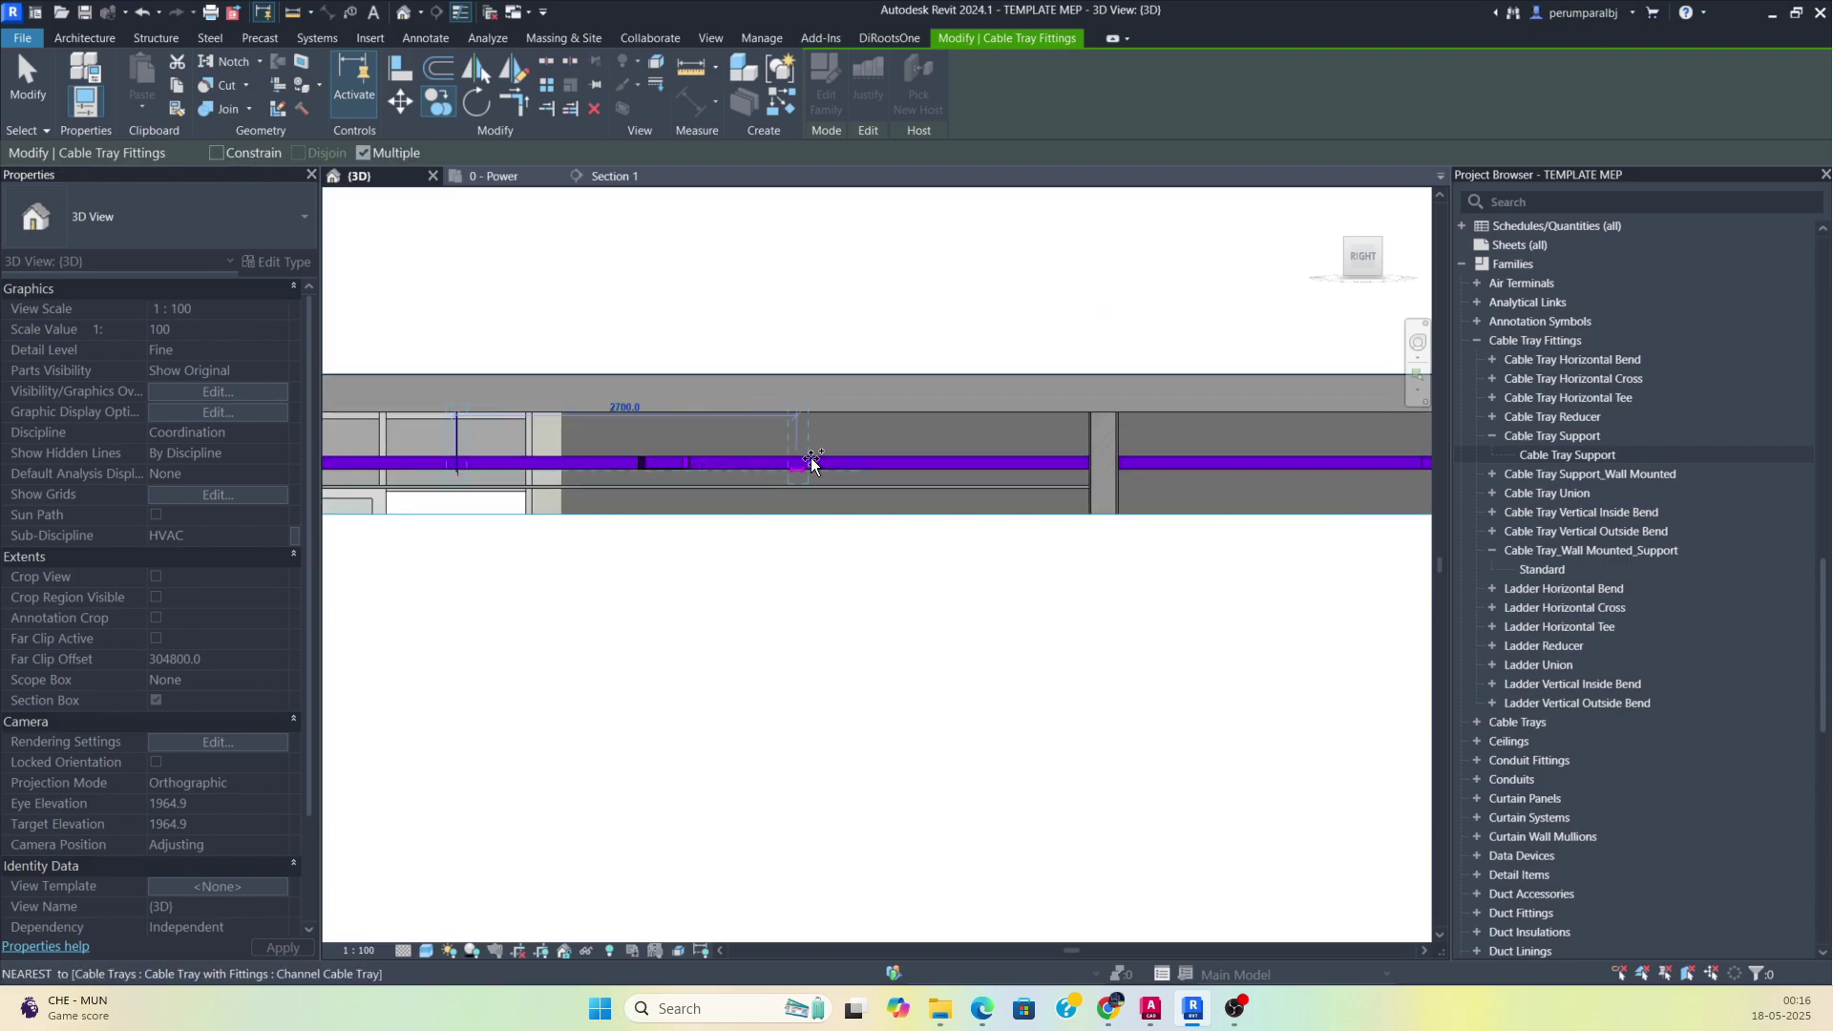
{"action": "left_click_drag", "start_coordinate": [840, 462], "coordinate": [600, 460]}
{"action": "middle_click_drag", "start_coordinate": [923, 523], "coordinate": [1149, 512]}
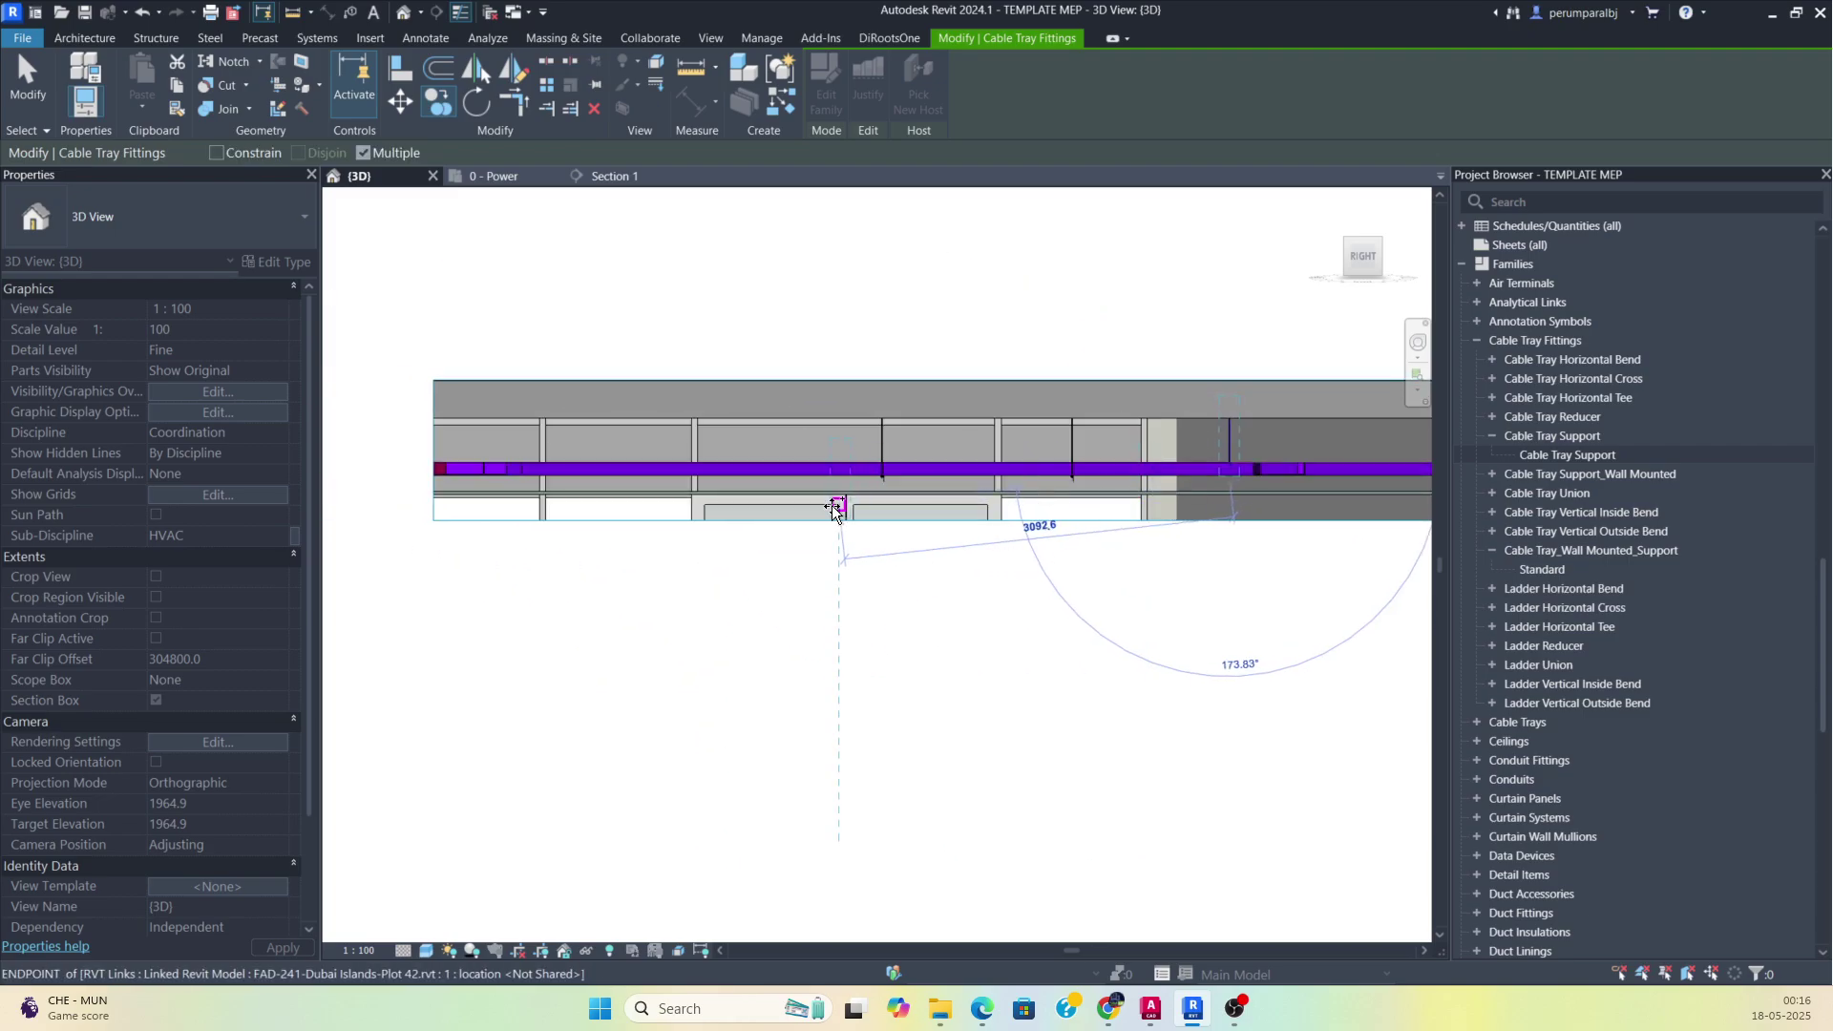
{"action": "left_click", "coordinate": [801, 467]}
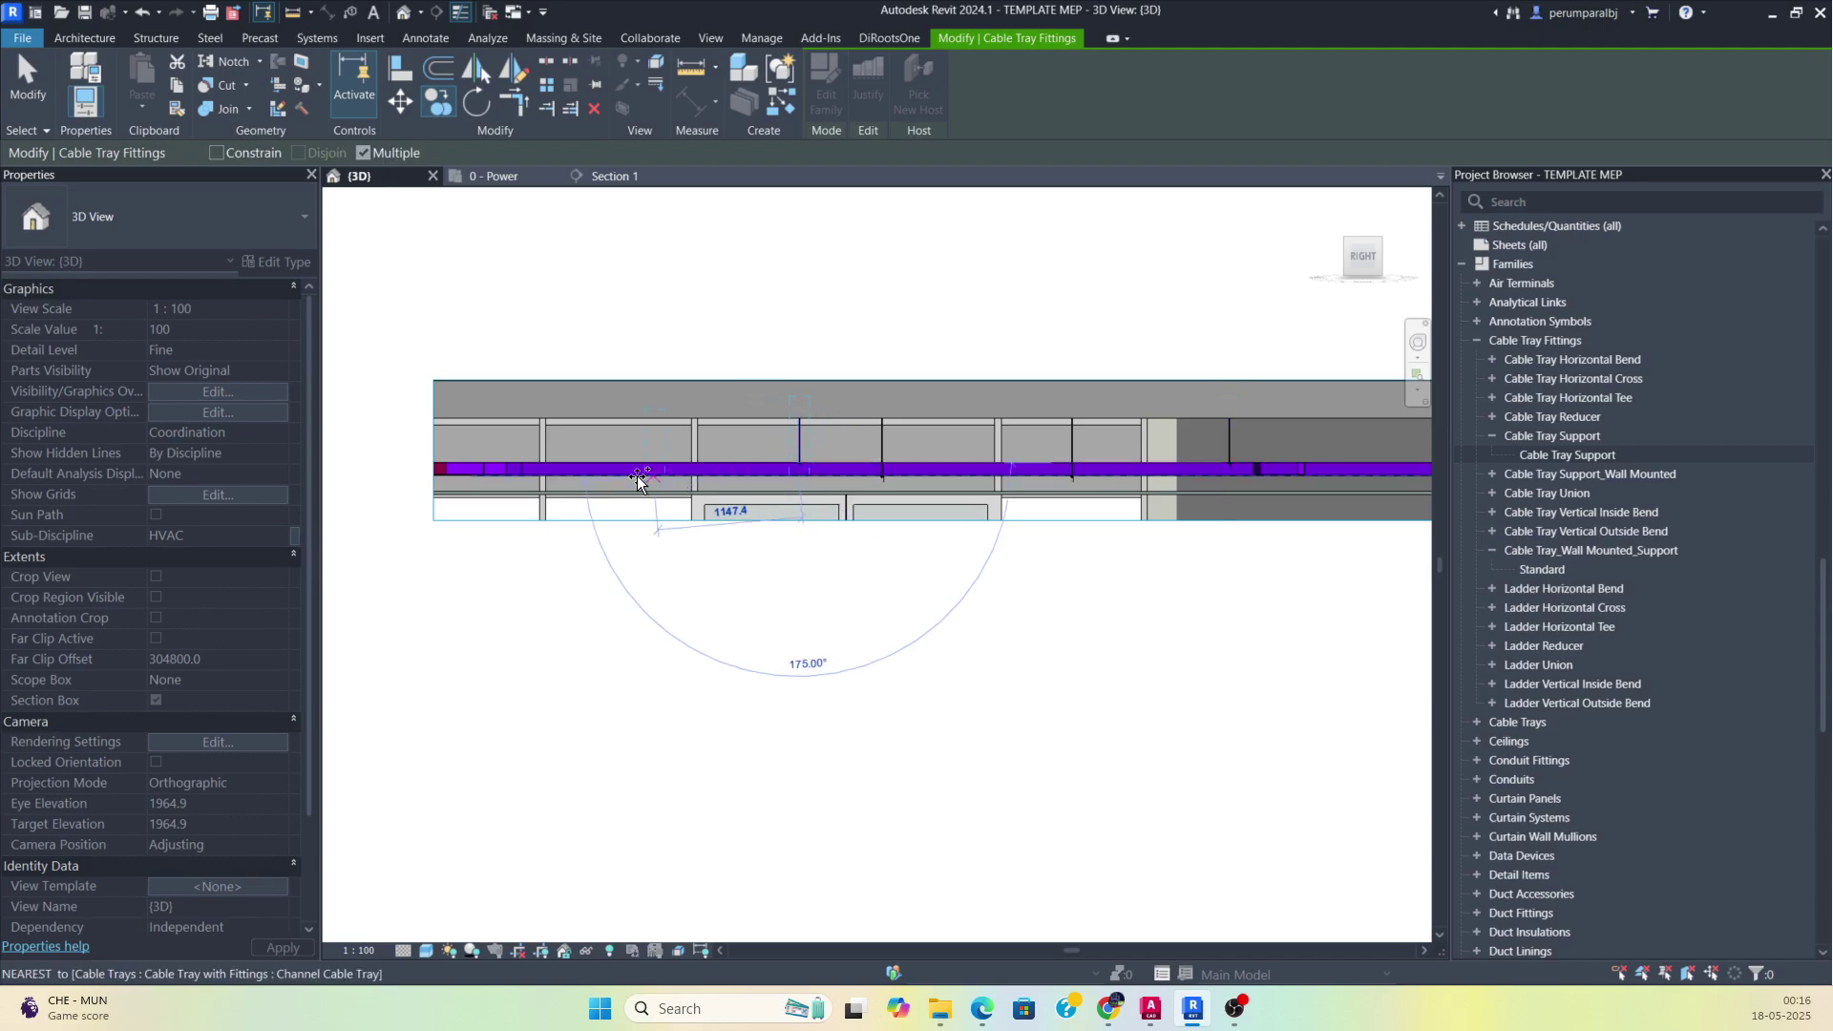
{"action": "left_click", "coordinate": [615, 464]}
{"action": "middle_click_drag", "start_coordinate": [642, 511], "coordinate": [605, 472], "text": "shift"}
{"action": "key", "text": "Escape"}
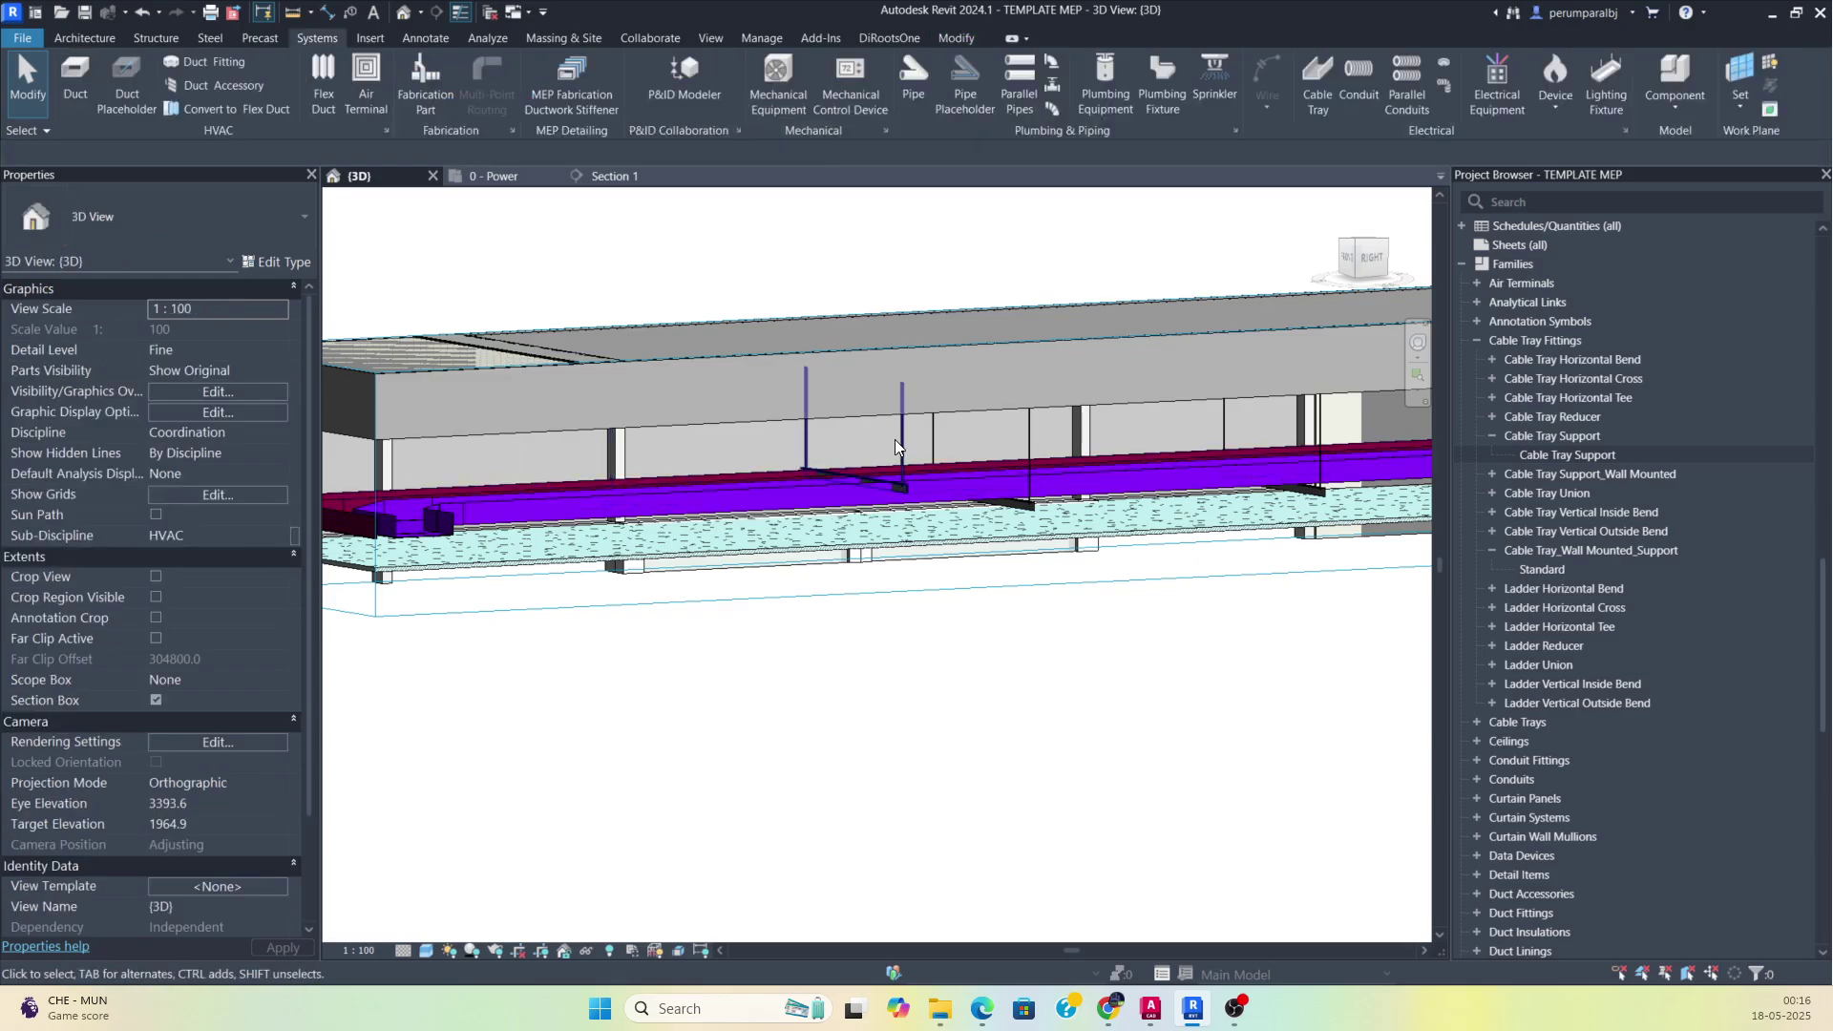
{"action": "middle_click_drag", "start_coordinate": [894, 437], "coordinate": [939, 434], "text": "shift"}
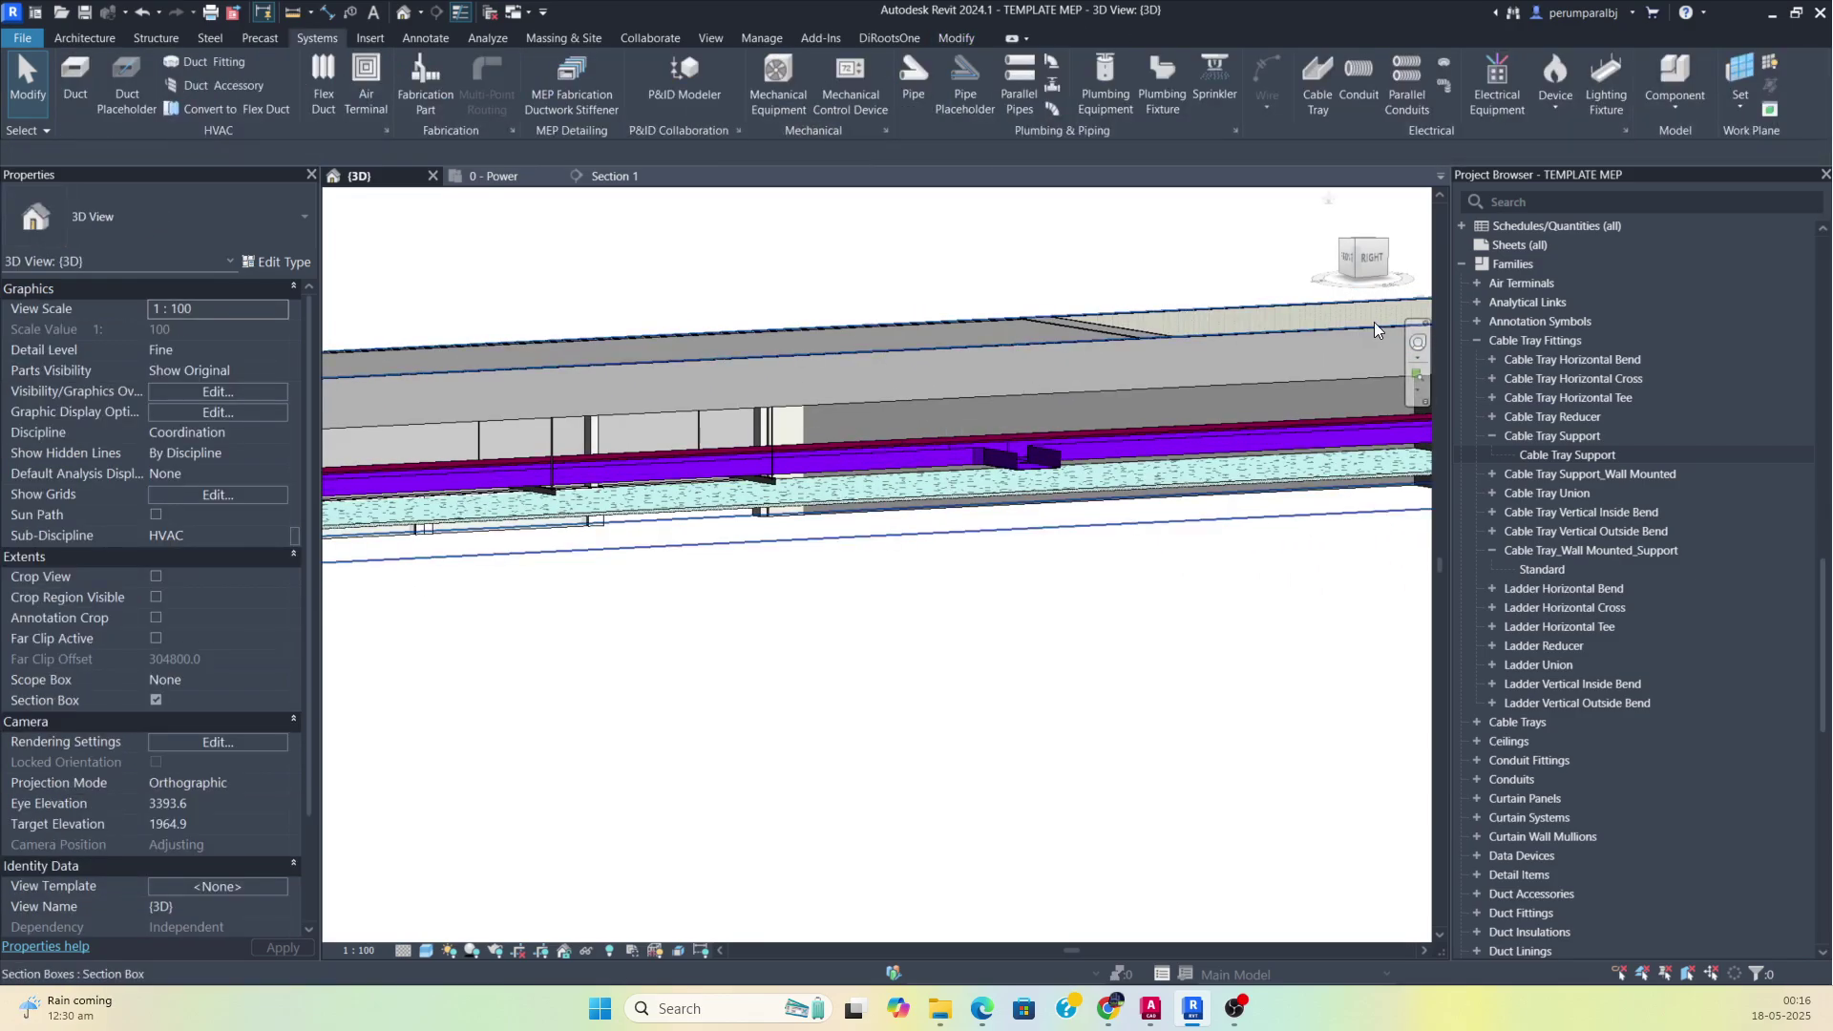
In the Right 3D view, copy the original support twice toward the bend at the near end of the corridor trays.
{"action": "left_click", "coordinate": [1375, 265]}
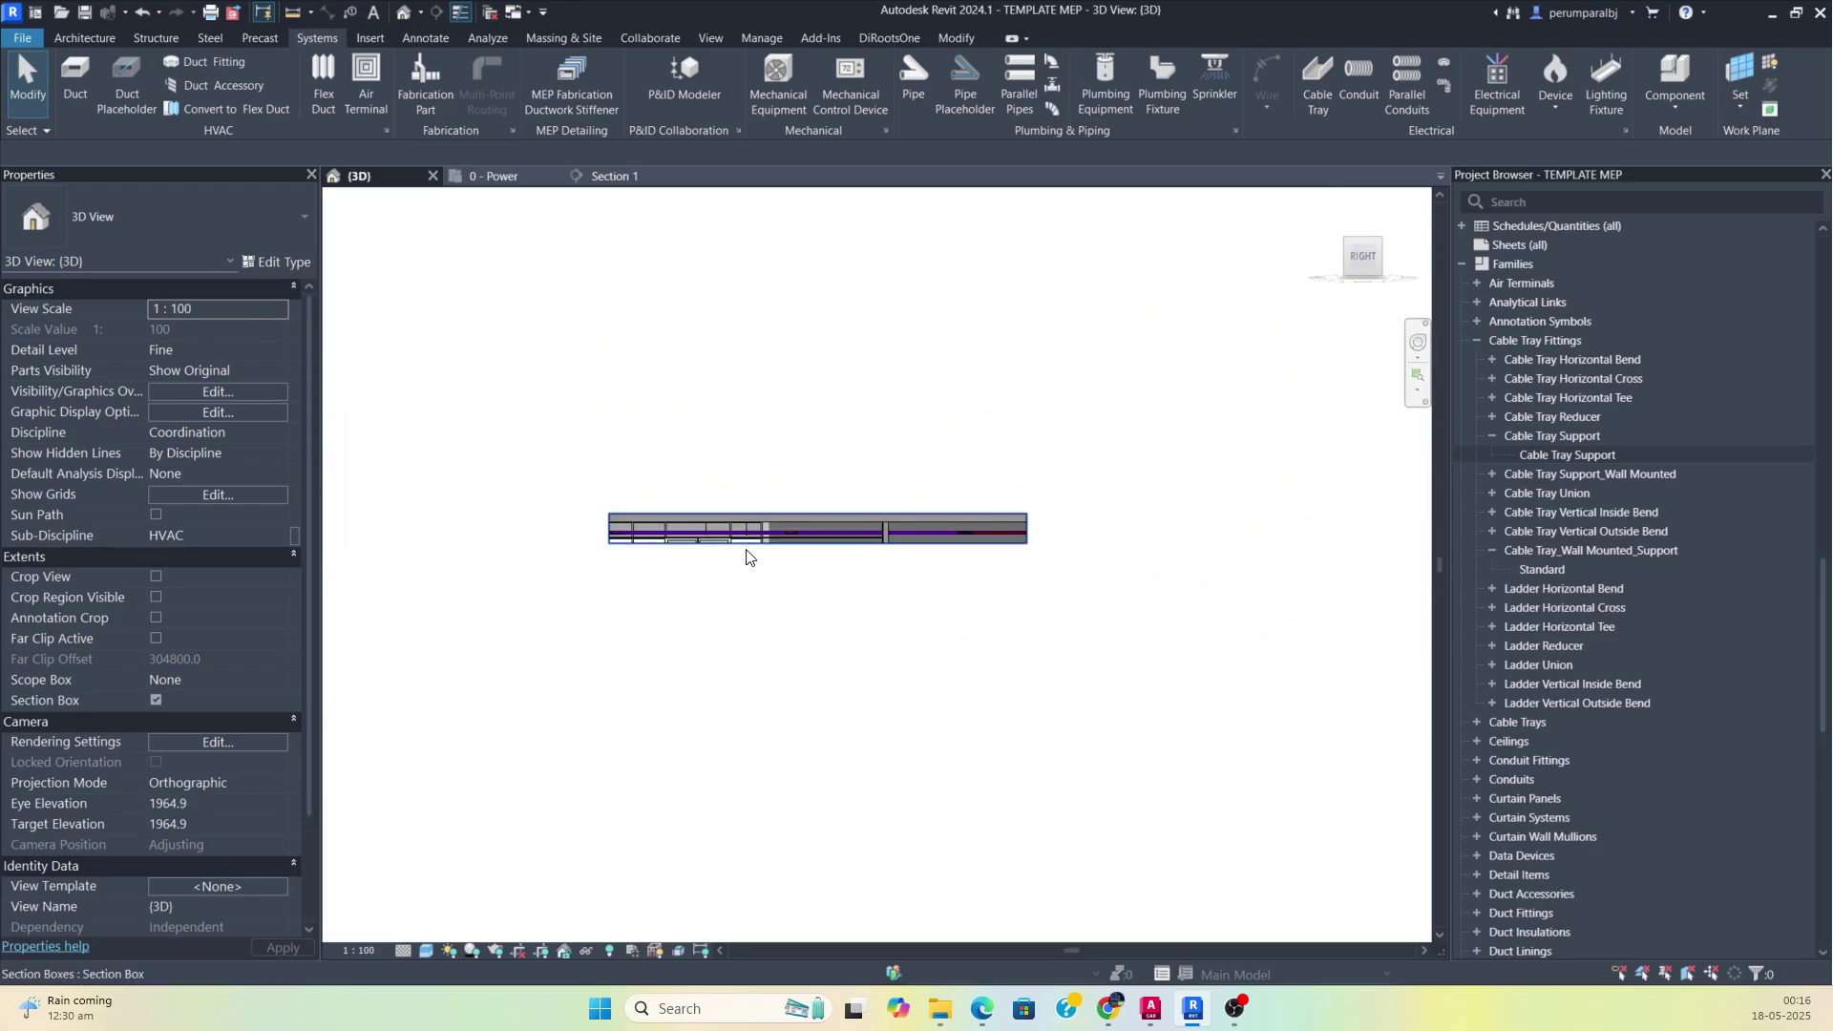
{"action": "scroll", "coordinate": [703, 504], "scroll_direction": "up", "scroll_amount": 6}
{"action": "left_click_drag", "start_coordinate": [977, 591], "coordinate": [978, 592]}
{"action": "left_click_drag", "start_coordinate": [713, 381], "coordinate": [840, 631]}
{"action": "scroll", "coordinate": [840, 631], "scroll_direction": "up", "scroll_amount": 1}
{"action": "key", "text": "c"}
{"action": "key", "text": "o"}
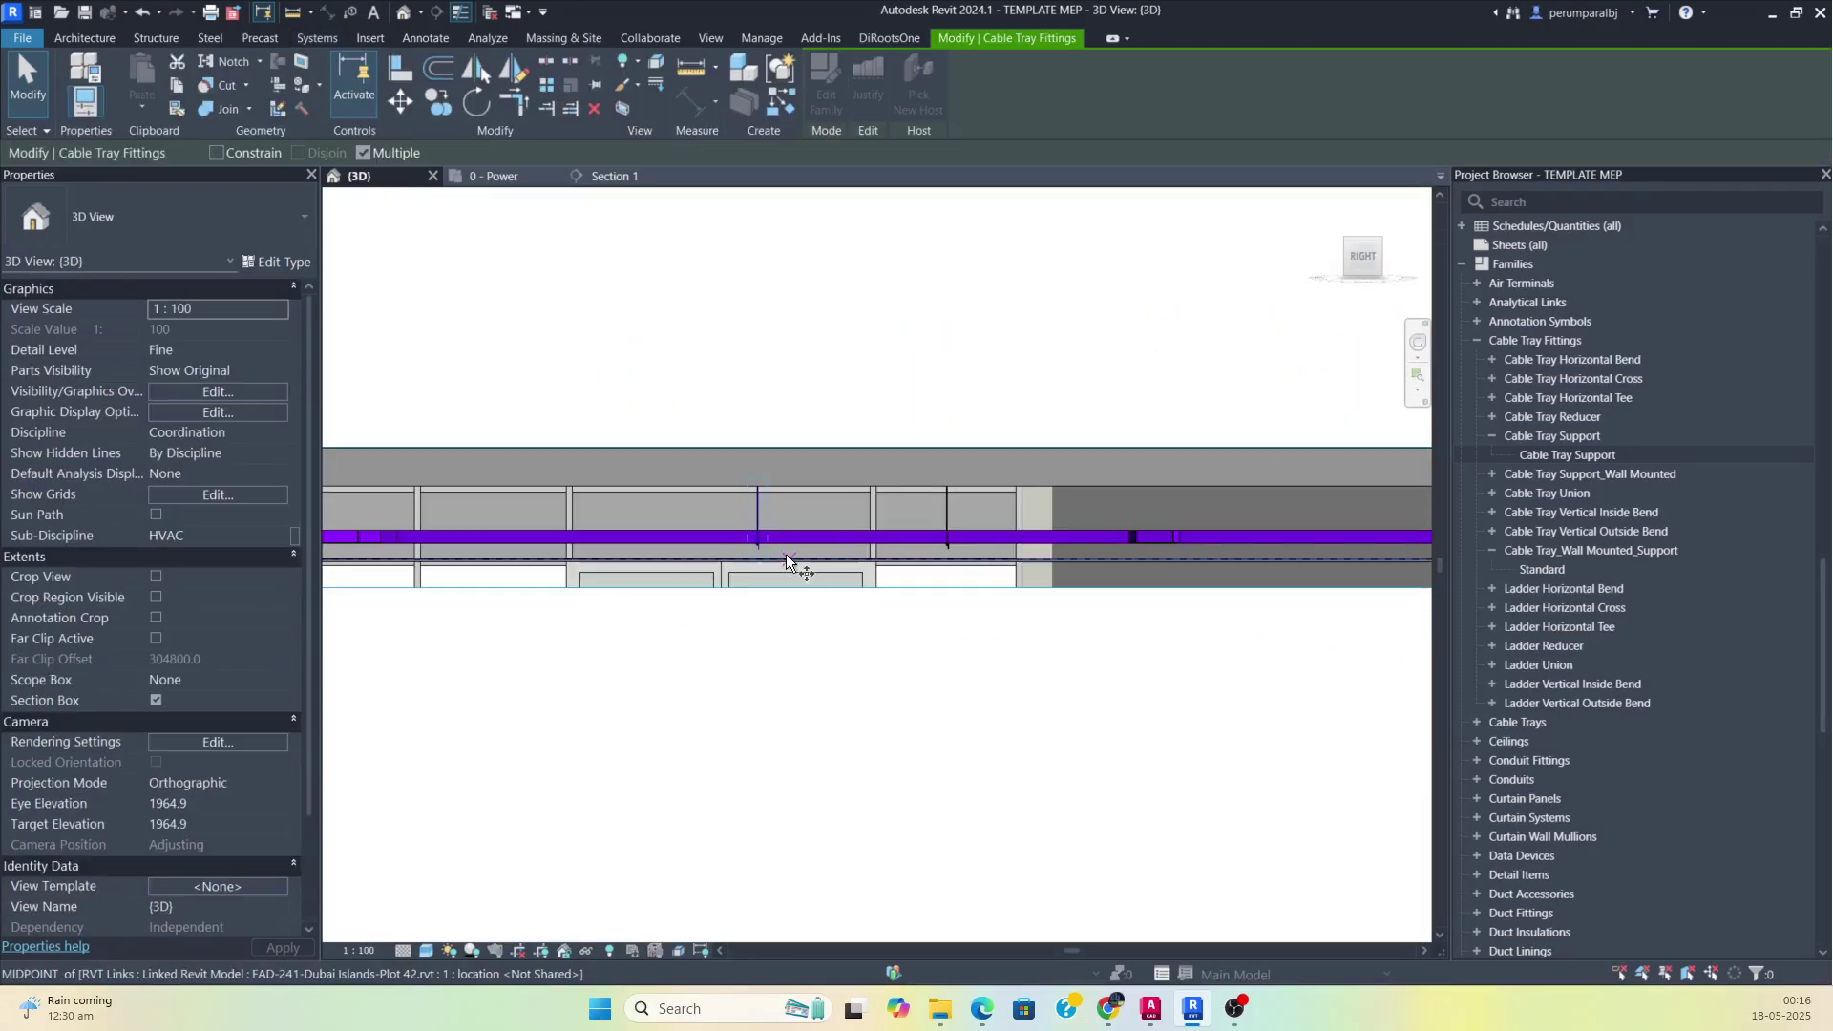
{"action": "left_click", "coordinate": [793, 573]}
{"action": "left_click", "coordinate": [543, 487]}
{"action": "middle_click_drag", "start_coordinate": [593, 512], "coordinate": [1134, 456]}
{"action": "scroll", "coordinate": [960, 440], "scroll_direction": "up", "scroll_amount": 2}
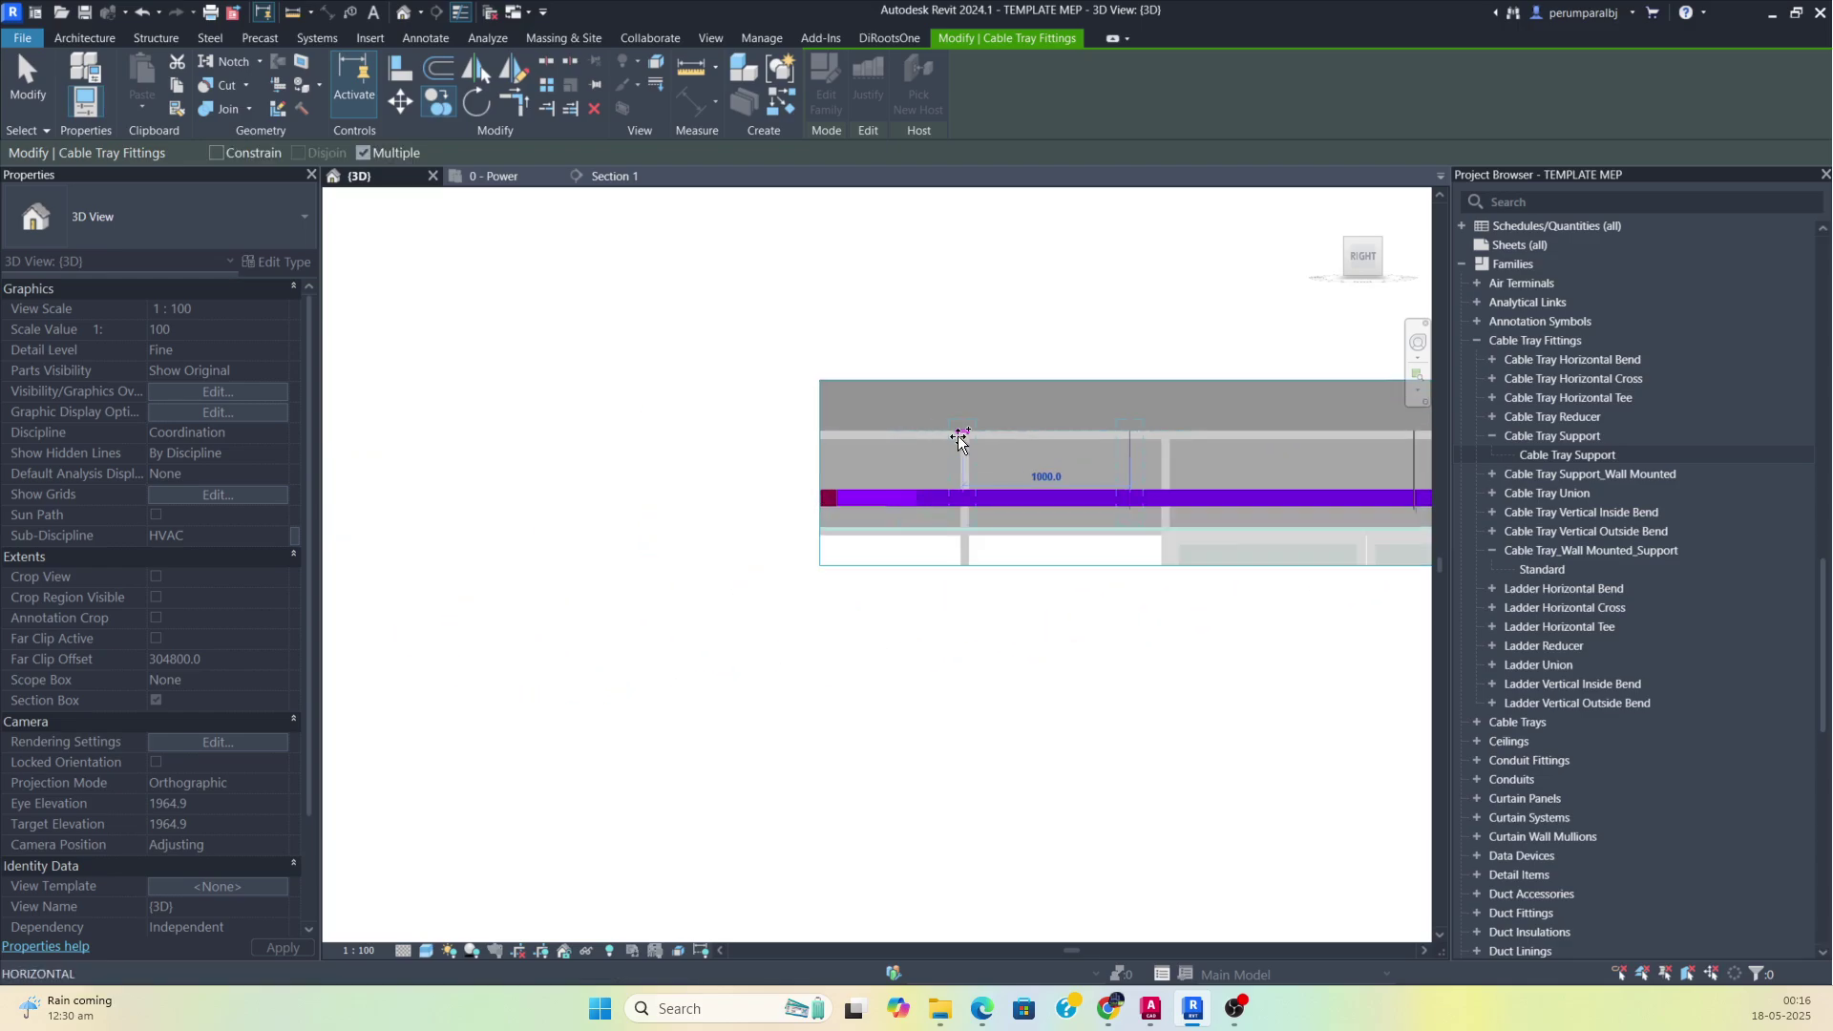
{"action": "left_click", "coordinate": [939, 428]}
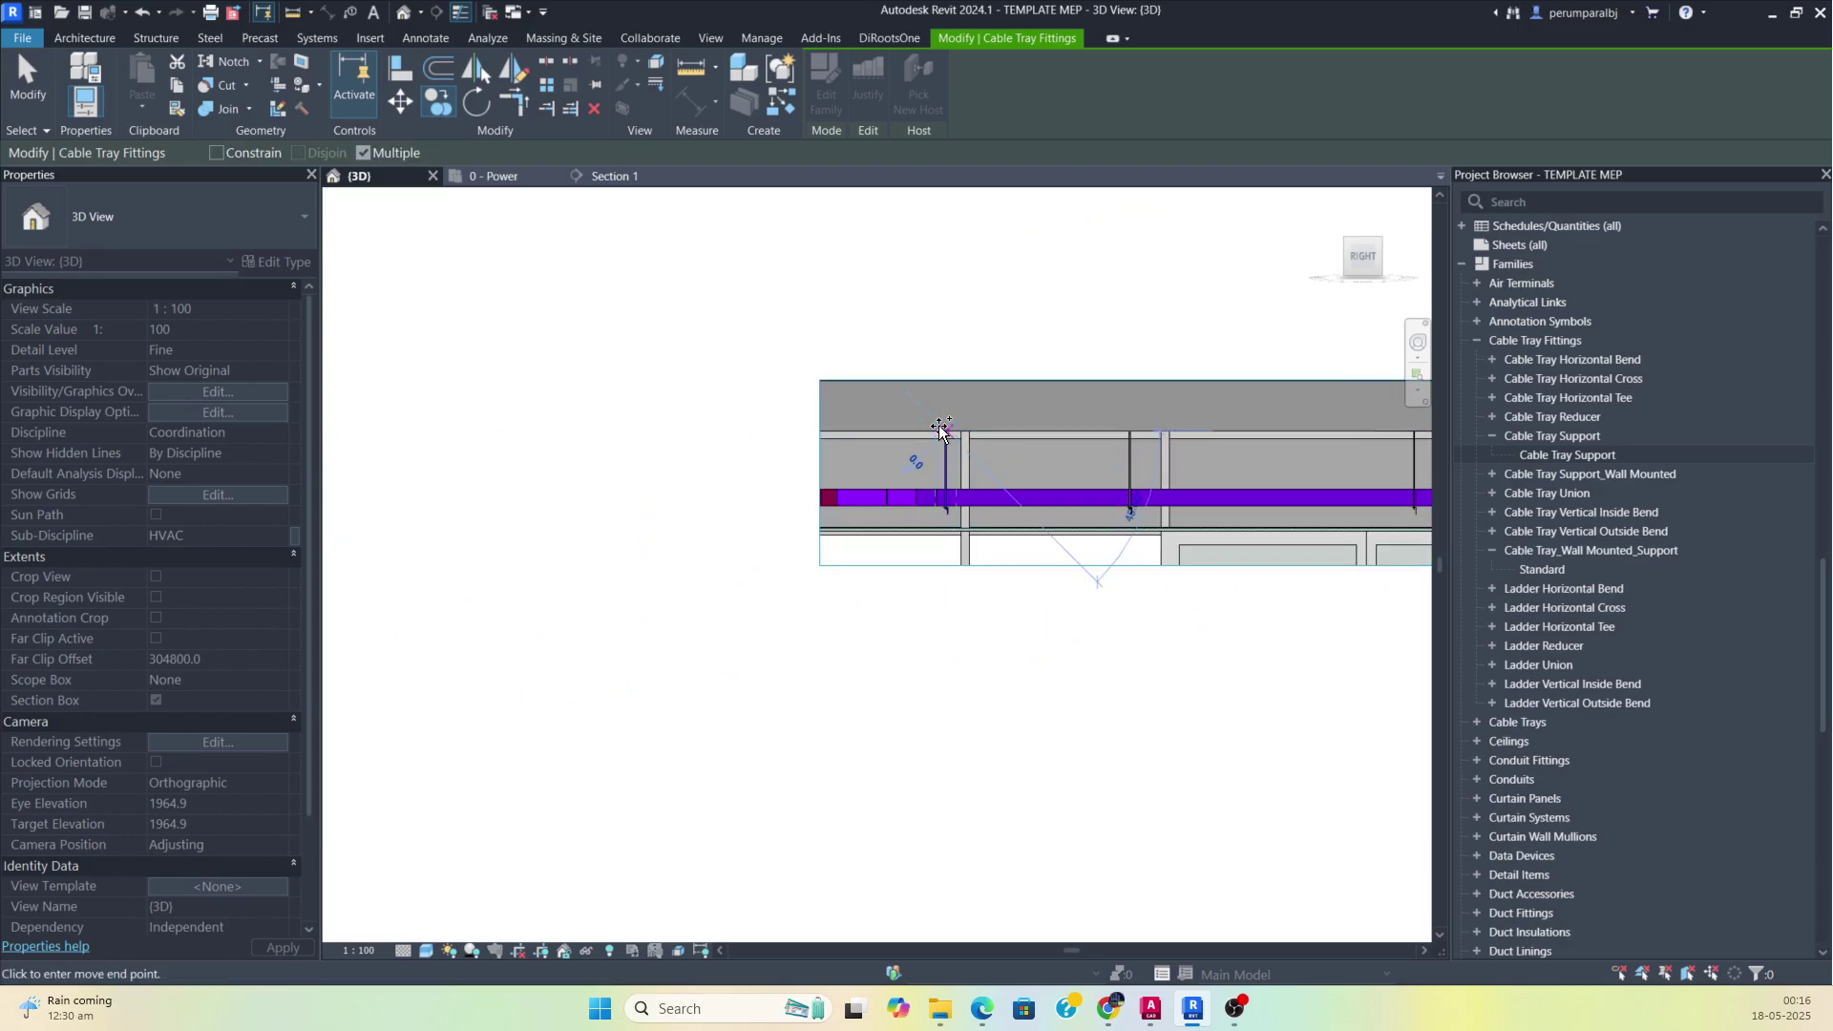
Orbit around the copied supports and return to the 0 - Power floor plan to review them along the corridor.
{"action": "scroll", "coordinate": [868, 499], "scroll_direction": "down", "scroll_amount": 2}
{"action": "middle_click_drag", "start_coordinate": [867, 498], "coordinate": [1135, 770], "text": "shift"}
{"action": "left_click", "coordinate": [493, 176]}
{"action": "scroll", "coordinate": [786, 594], "scroll_direction": "down", "scroll_amount": 4}
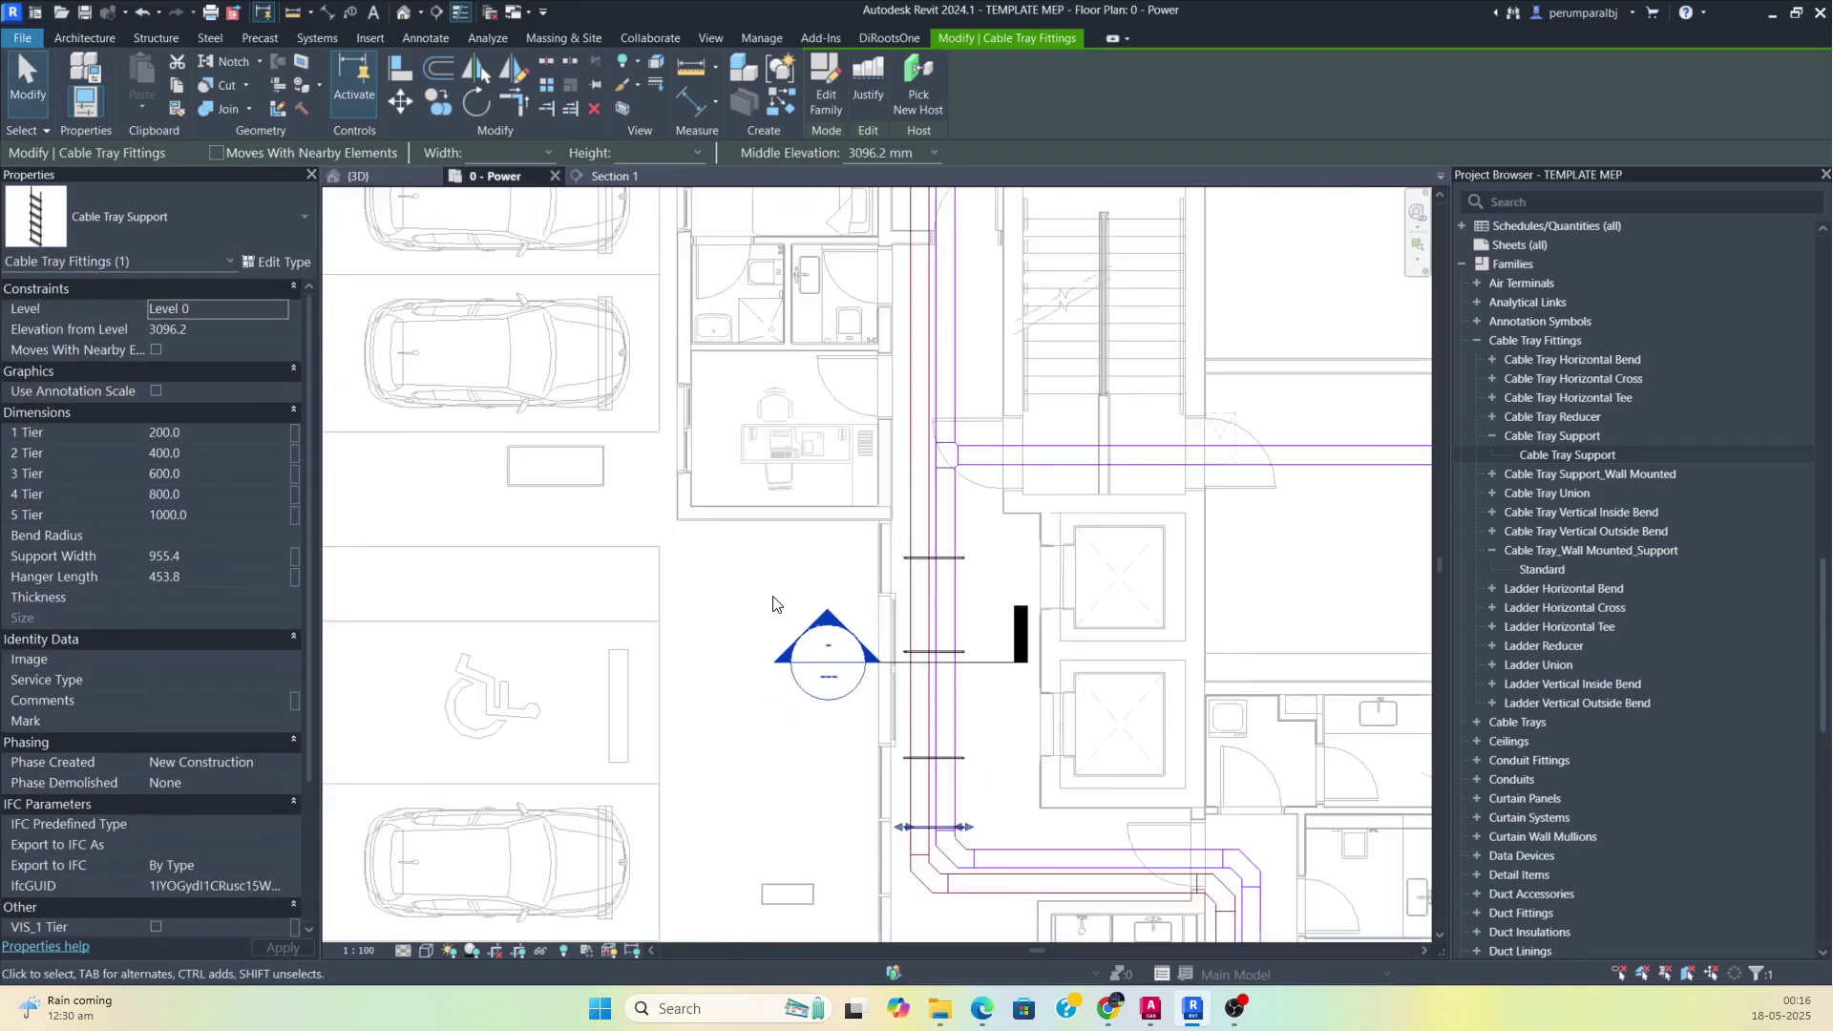
Convert the CT-2 tray bend beside the last corridor support into a horizontal tee.
{"action": "middle_click_drag", "start_coordinate": [974, 599], "coordinate": [686, 567]}
{"action": "scroll", "coordinate": [906, 621], "scroll_direction": "down", "scroll_amount": 1}
{"action": "middle_click", "coordinate": [908, 622]}
{"action": "scroll", "coordinate": [733, 522], "scroll_direction": "up", "scroll_amount": 1}
{"action": "scroll", "coordinate": [669, 578], "scroll_direction": "up", "scroll_amount": 1}
{"action": "scroll", "coordinate": [804, 617], "scroll_direction": "down", "scroll_amount": 1}
{"action": "scroll", "coordinate": [800, 616], "scroll_direction": "up", "scroll_amount": 4}
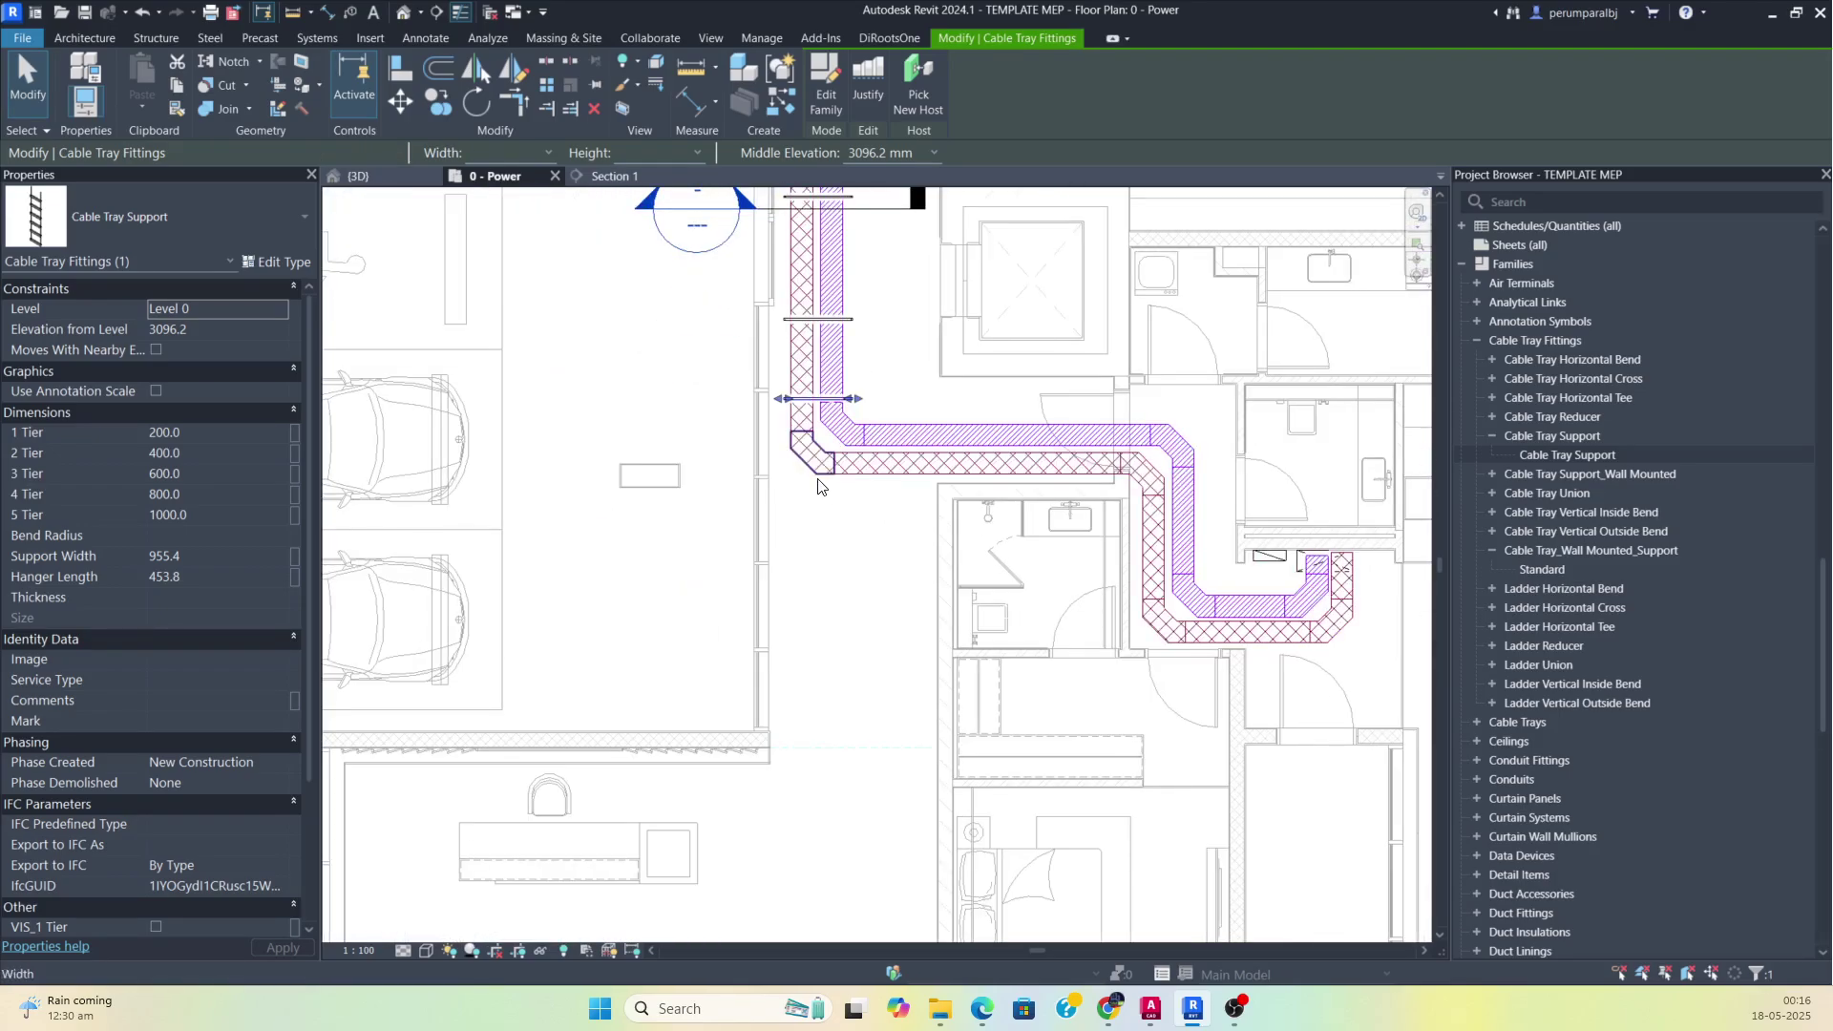
{"action": "left_click", "coordinate": [801, 455]}
{"action": "scroll", "coordinate": [798, 458], "scroll_direction": "down", "scroll_amount": 2}
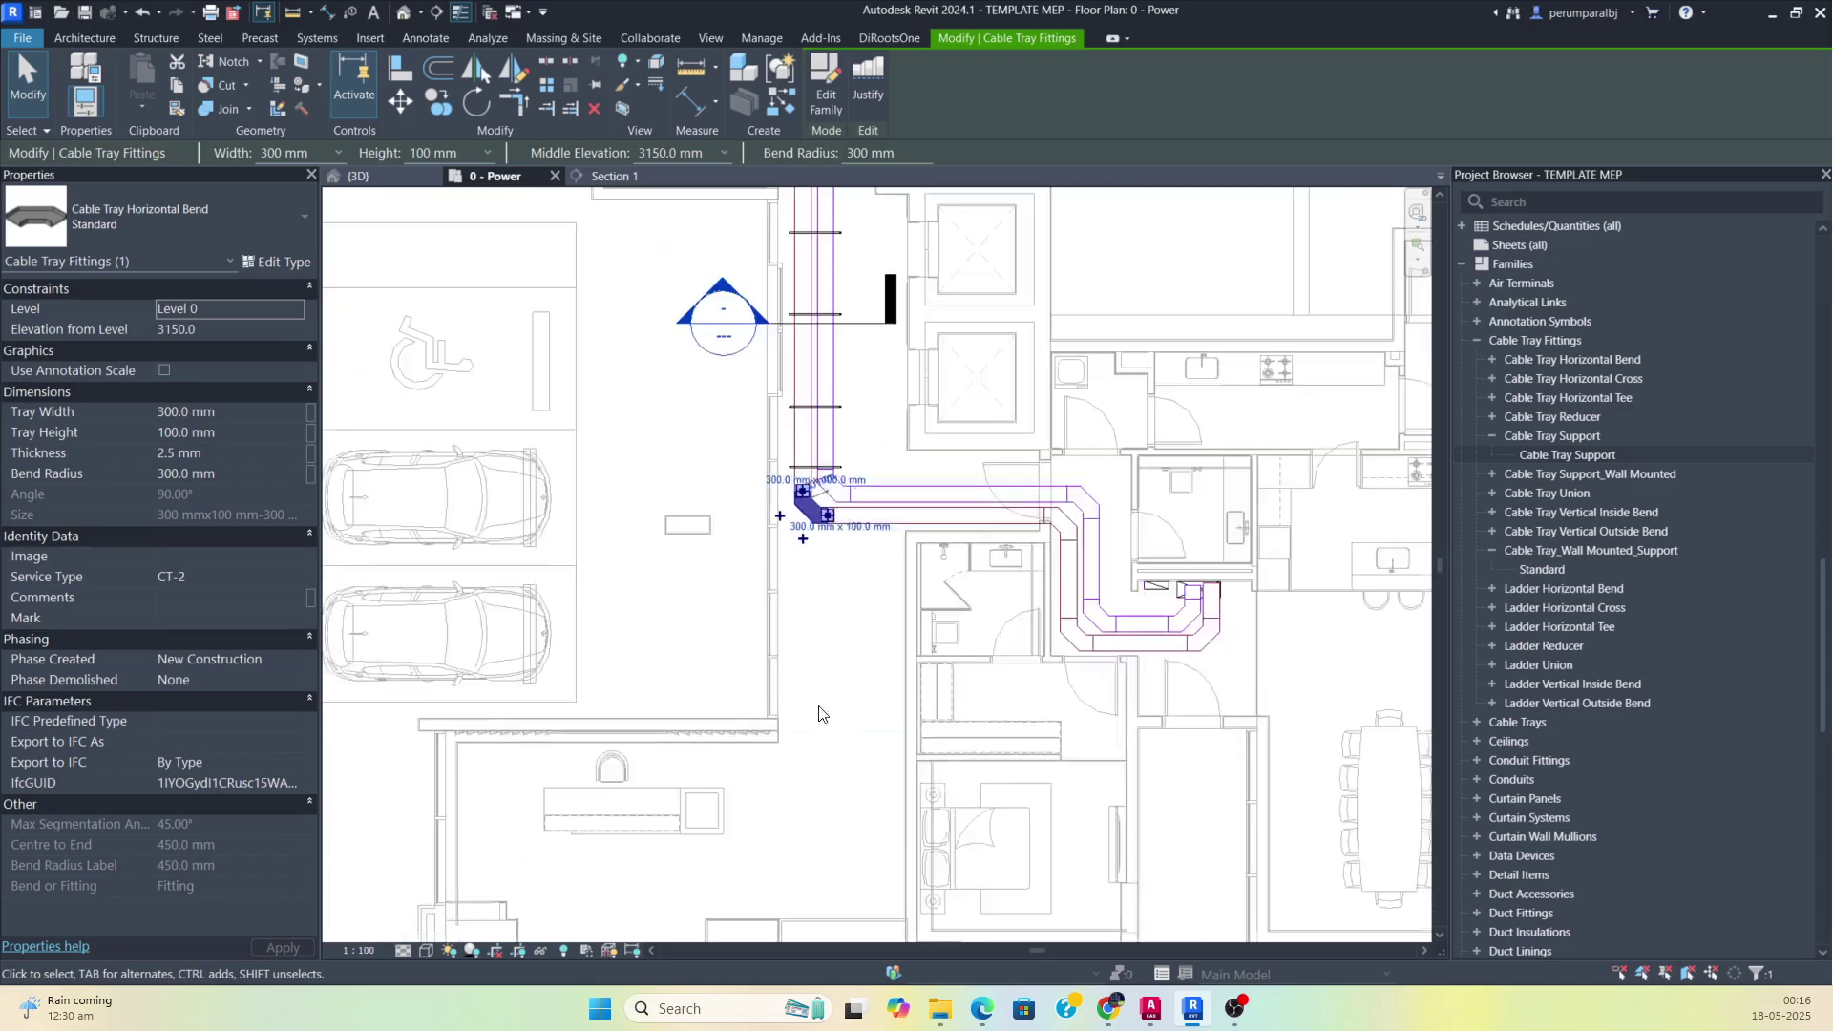
{"action": "left_click", "coordinate": [792, 571]}
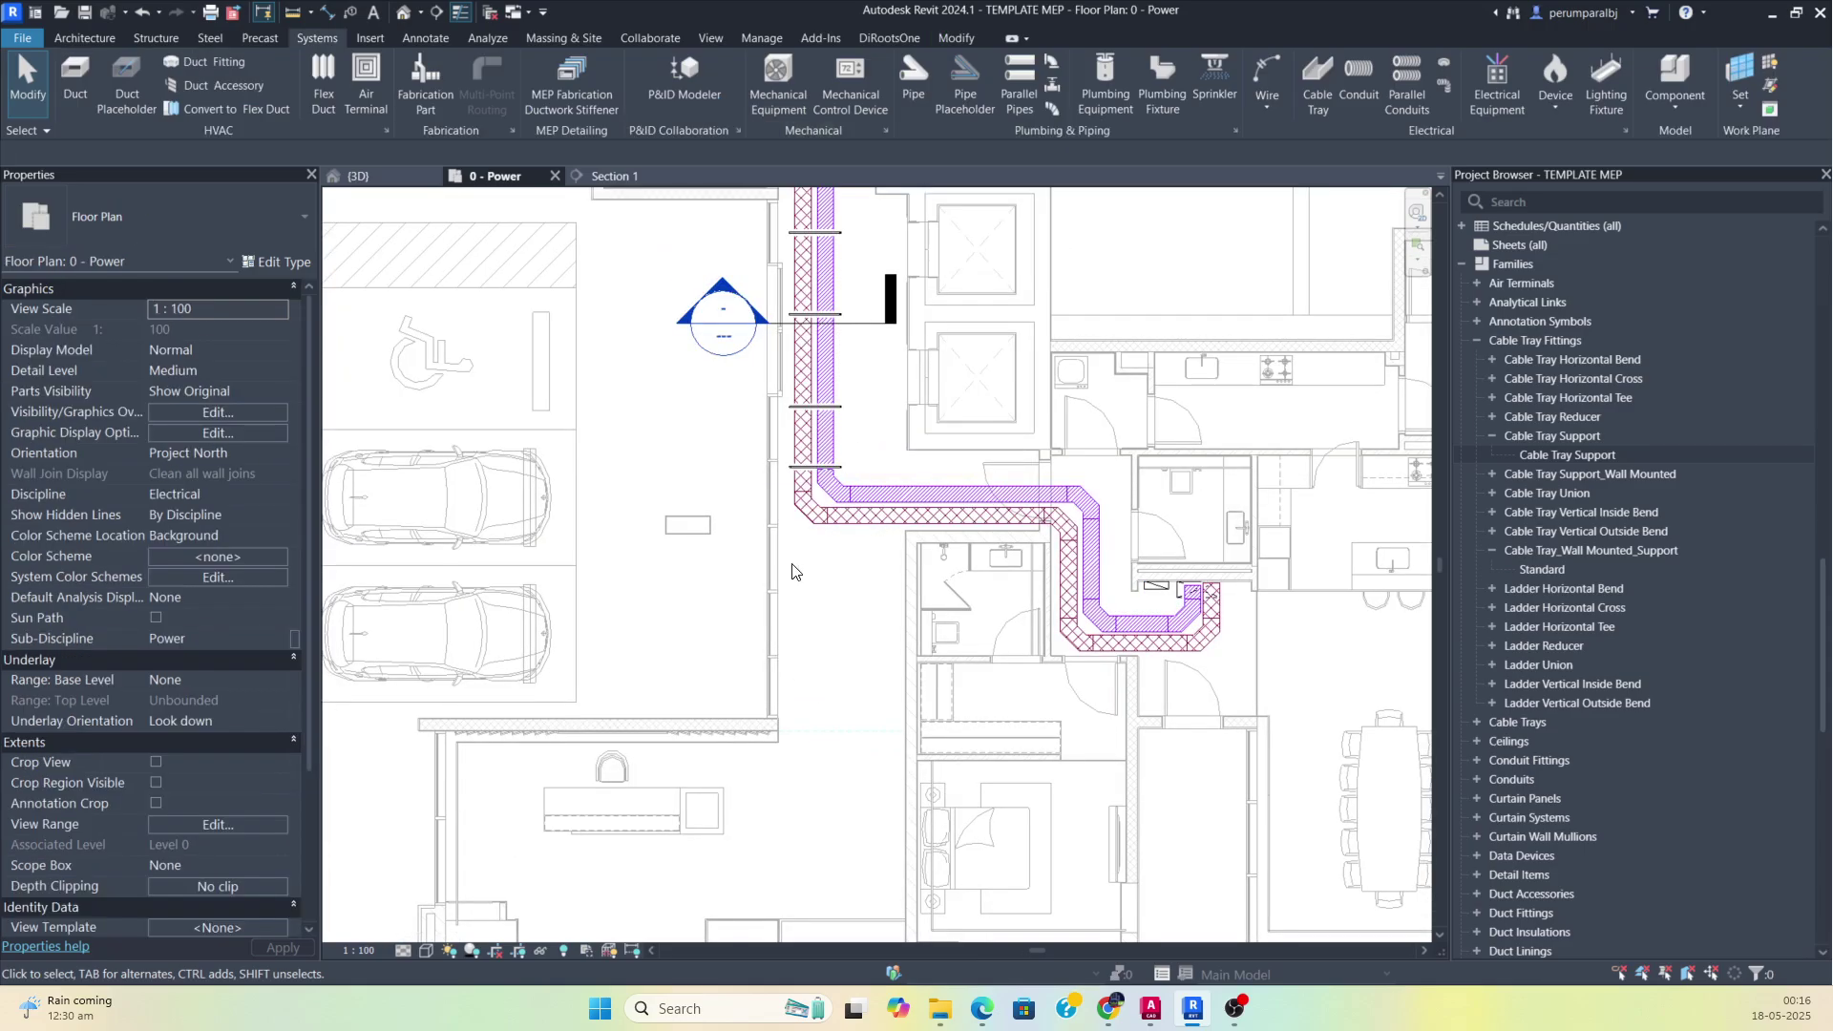
{"action": "left_click", "coordinate": [808, 521]}
{"action": "scroll", "coordinate": [819, 532], "scroll_direction": "up", "scroll_amount": 1}
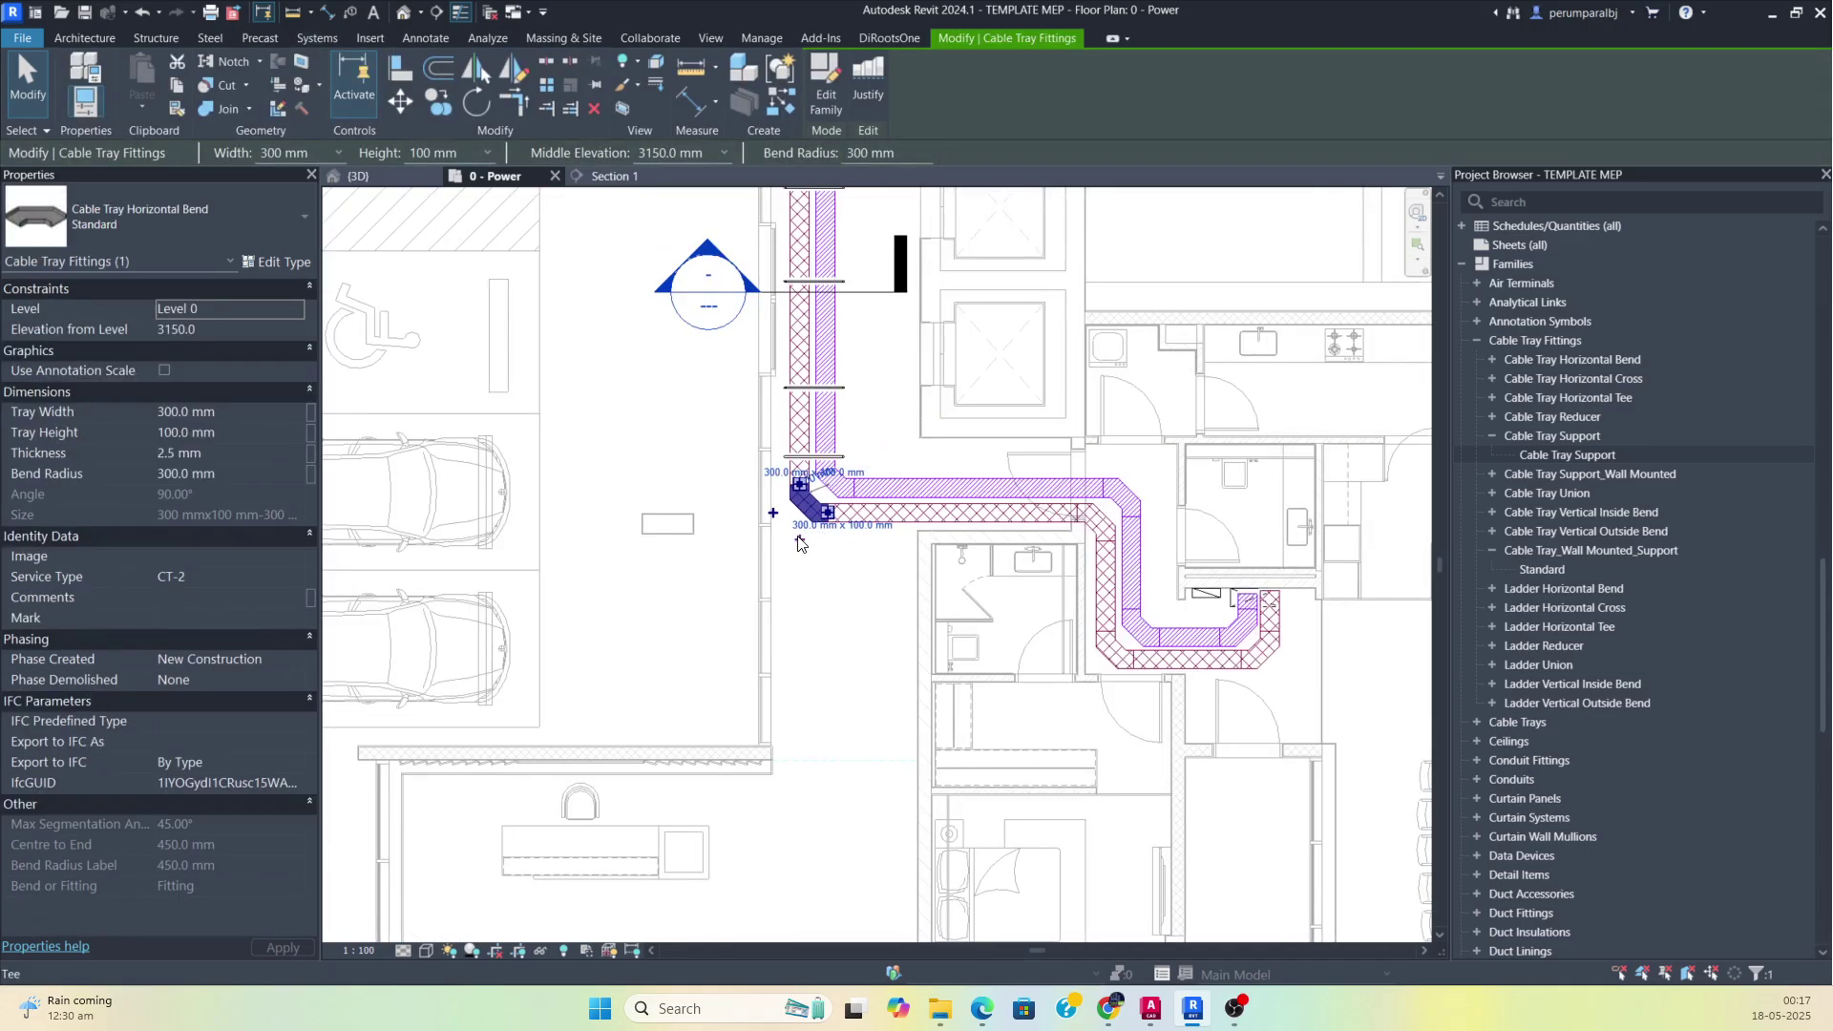
{"action": "left_click", "coordinate": [798, 542]}
{"action": "left_click", "coordinate": [799, 515]}
Draw a 300 x 100 mm cable tray at 3150 mm from the tee, continuing the corridor line and turning into the desk room.
{"action": "right_click", "coordinate": [798, 524]}
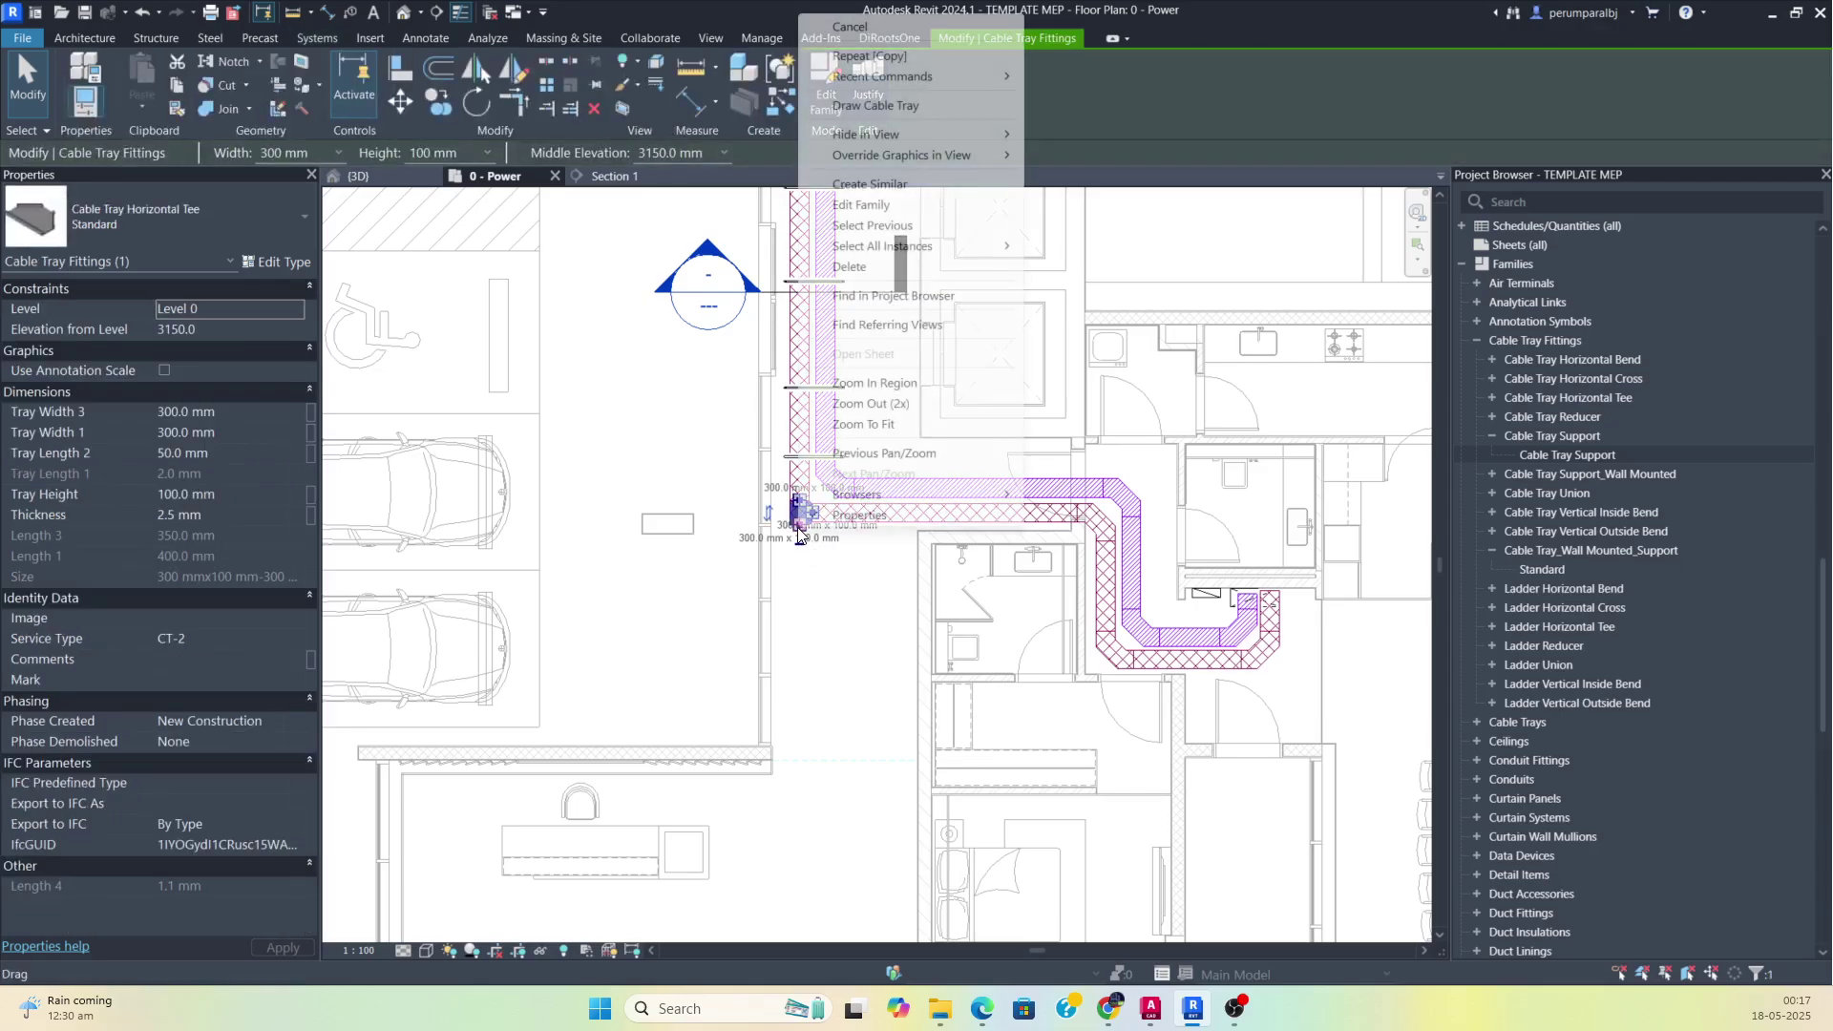
{"action": "left_click", "coordinate": [903, 114]}
{"action": "scroll", "coordinate": [798, 521], "scroll_direction": "down", "scroll_amount": 2}
{"action": "scroll", "coordinate": [832, 470], "scroll_direction": "up", "scroll_amount": 3}
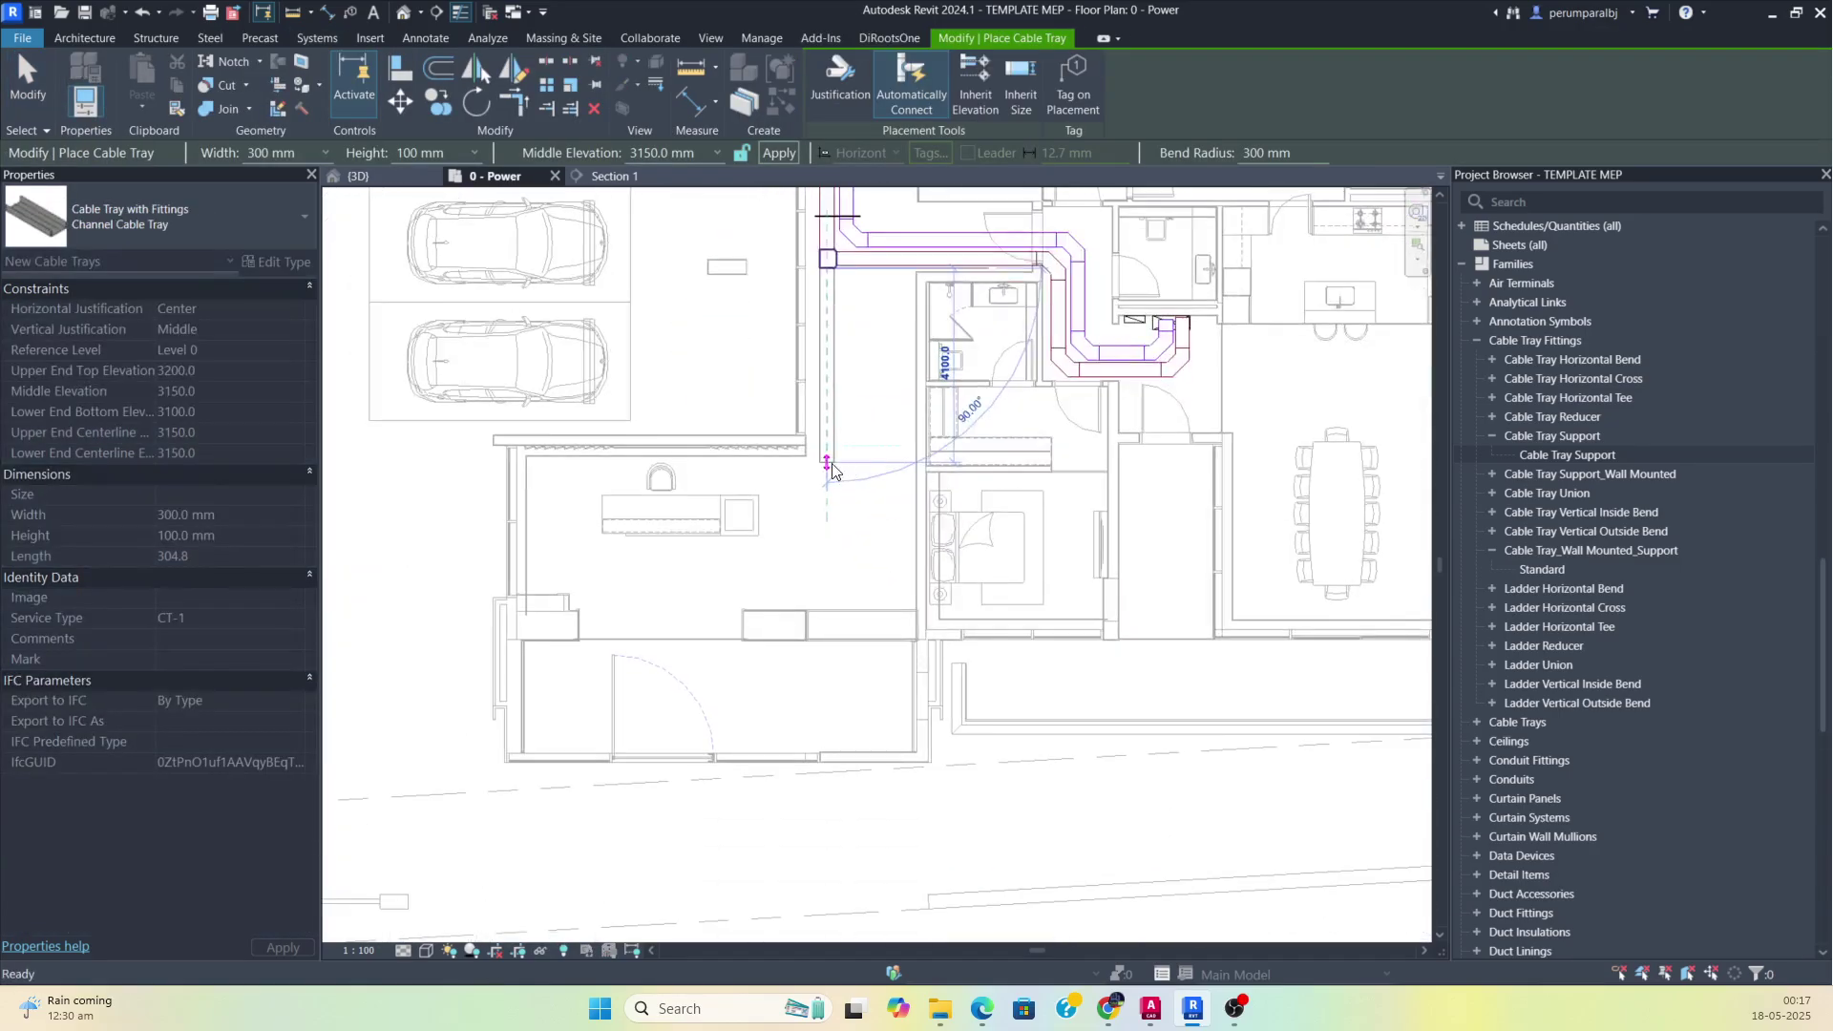
{"action": "left_click", "coordinate": [832, 537]}
{"action": "left_click", "coordinate": [571, 540]}
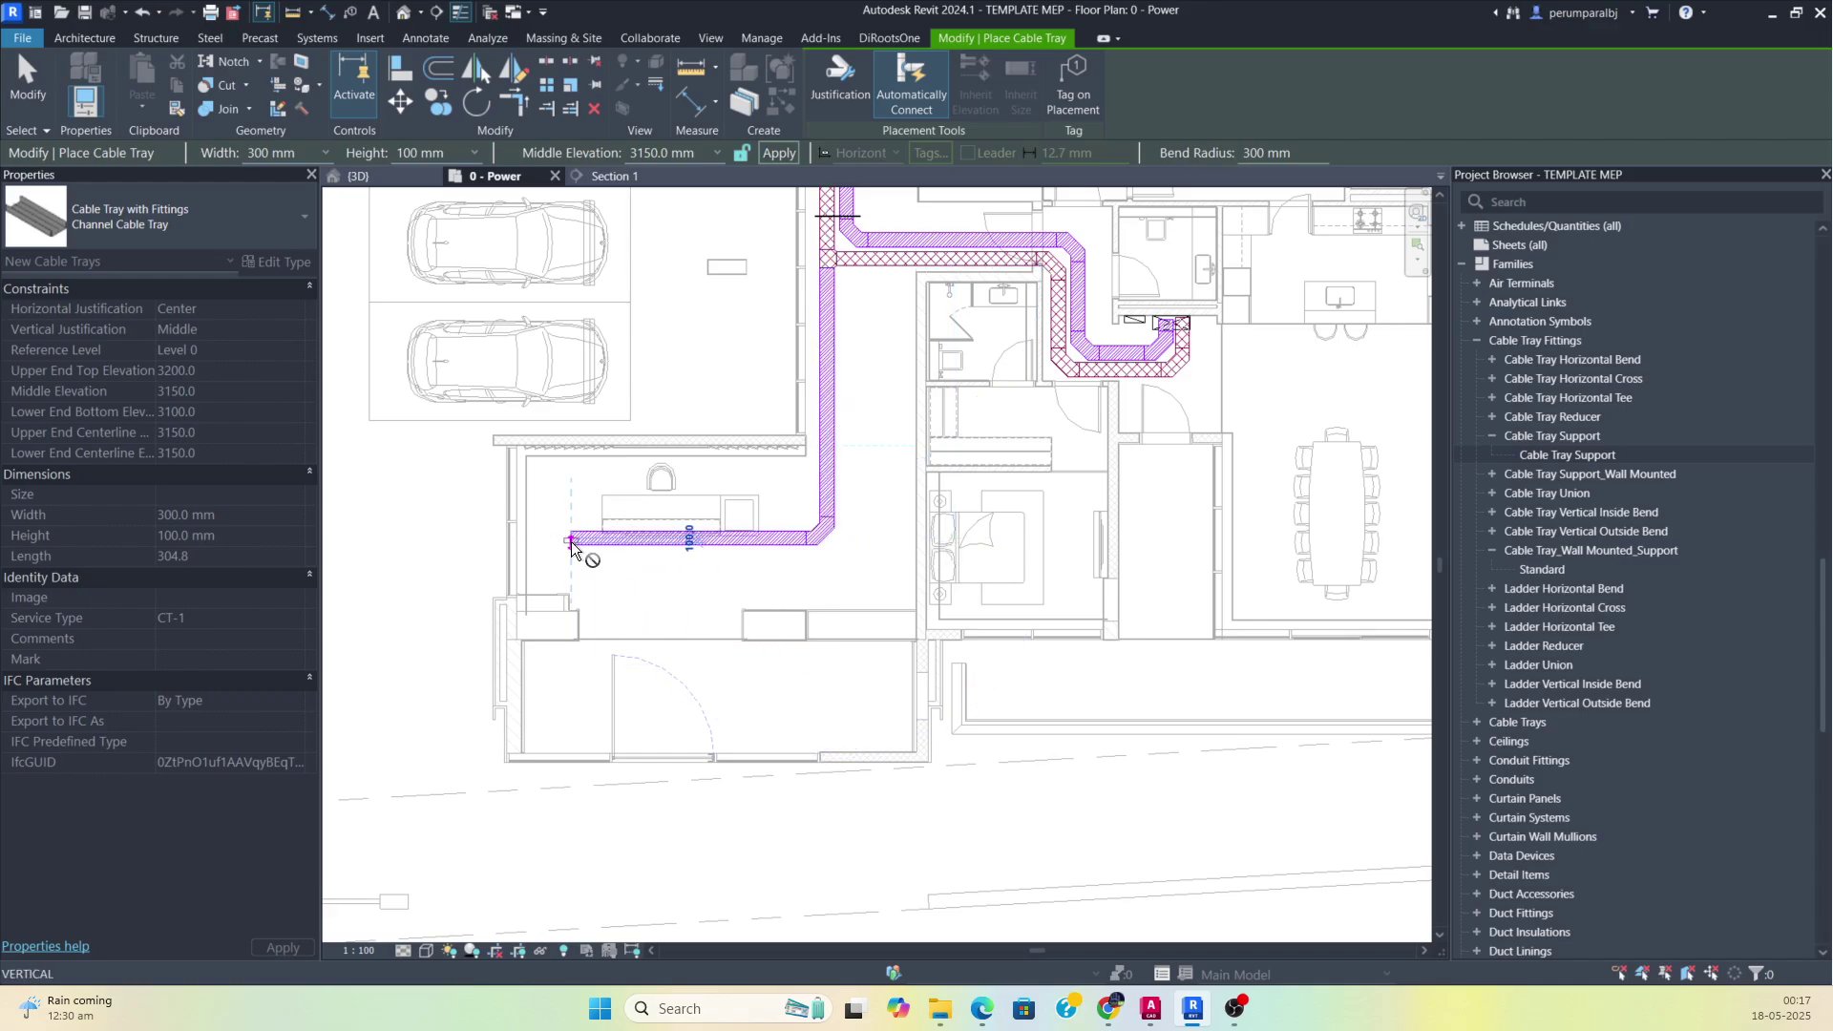
{"action": "key", "text": "Escape"}
{"action": "key", "text": "Escape"}
Select the whole tray network connected to the new branch and set its service type to CT-2.
{"action": "scroll", "coordinate": [845, 429], "scroll_direction": "up", "scroll_amount": 3}
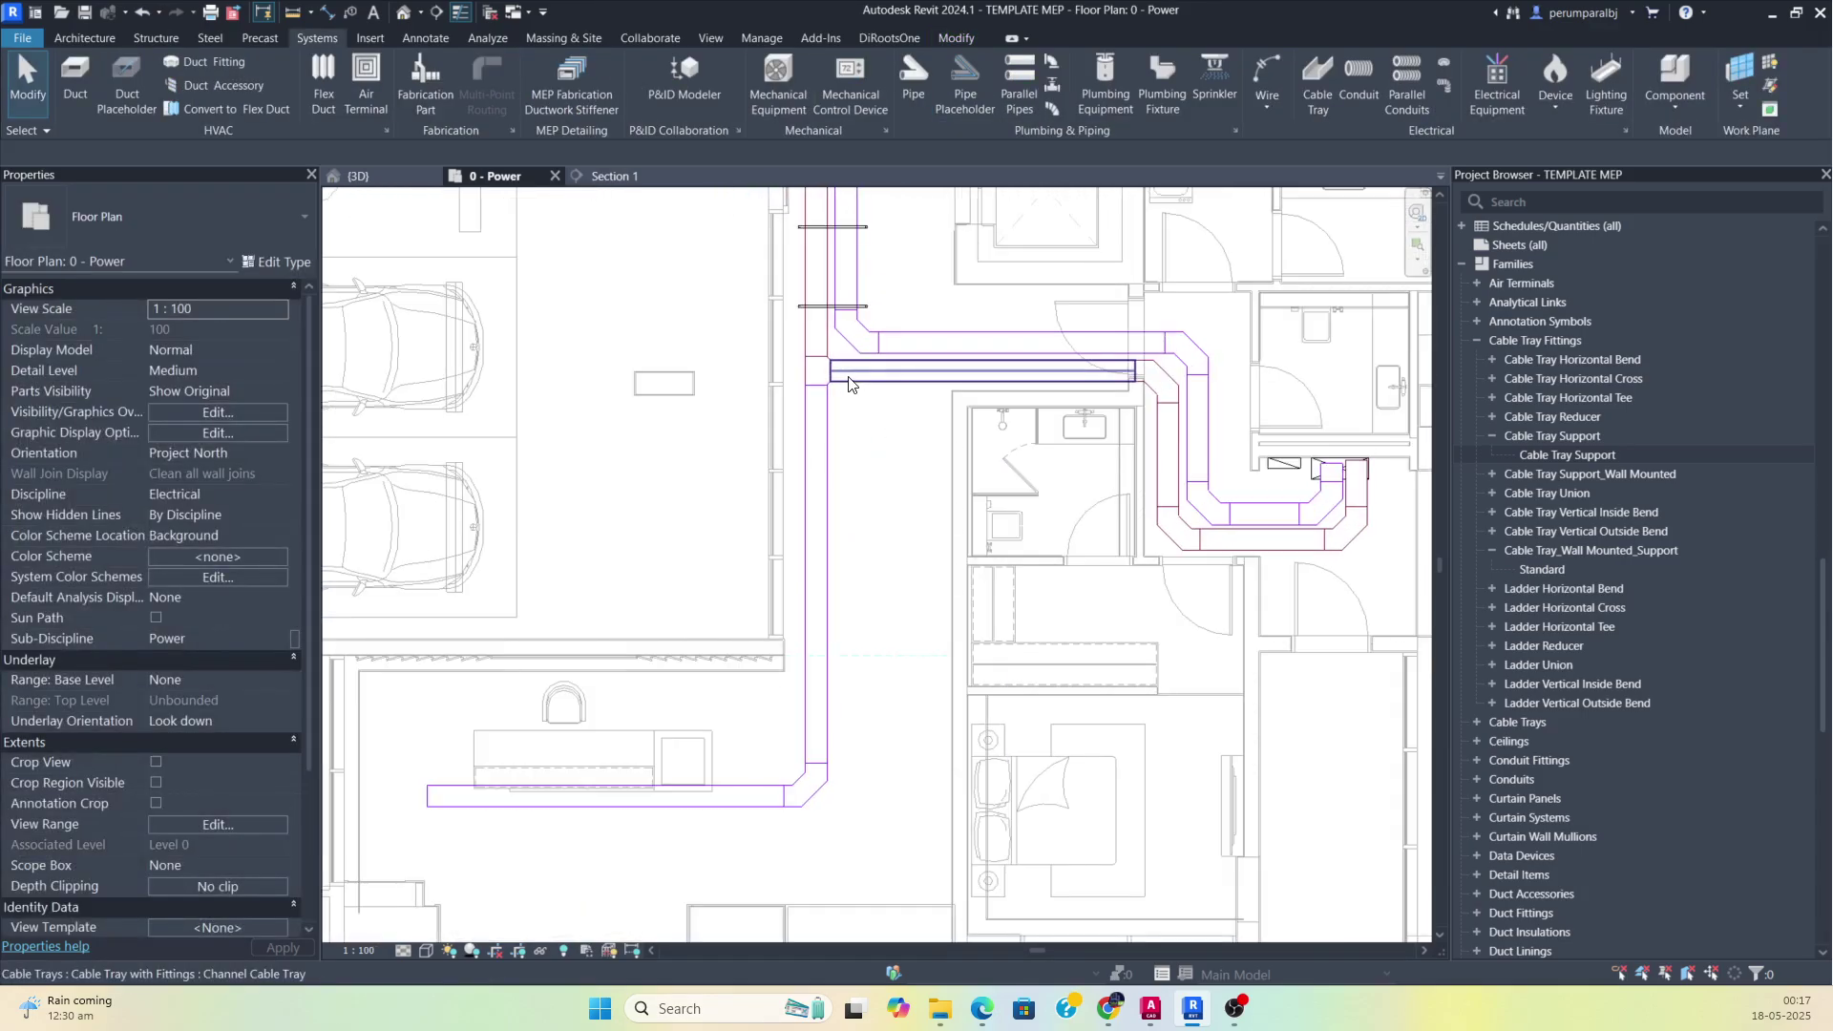
{"action": "left_click", "coordinate": [849, 384]}
{"action": "key", "text": "Tab"}
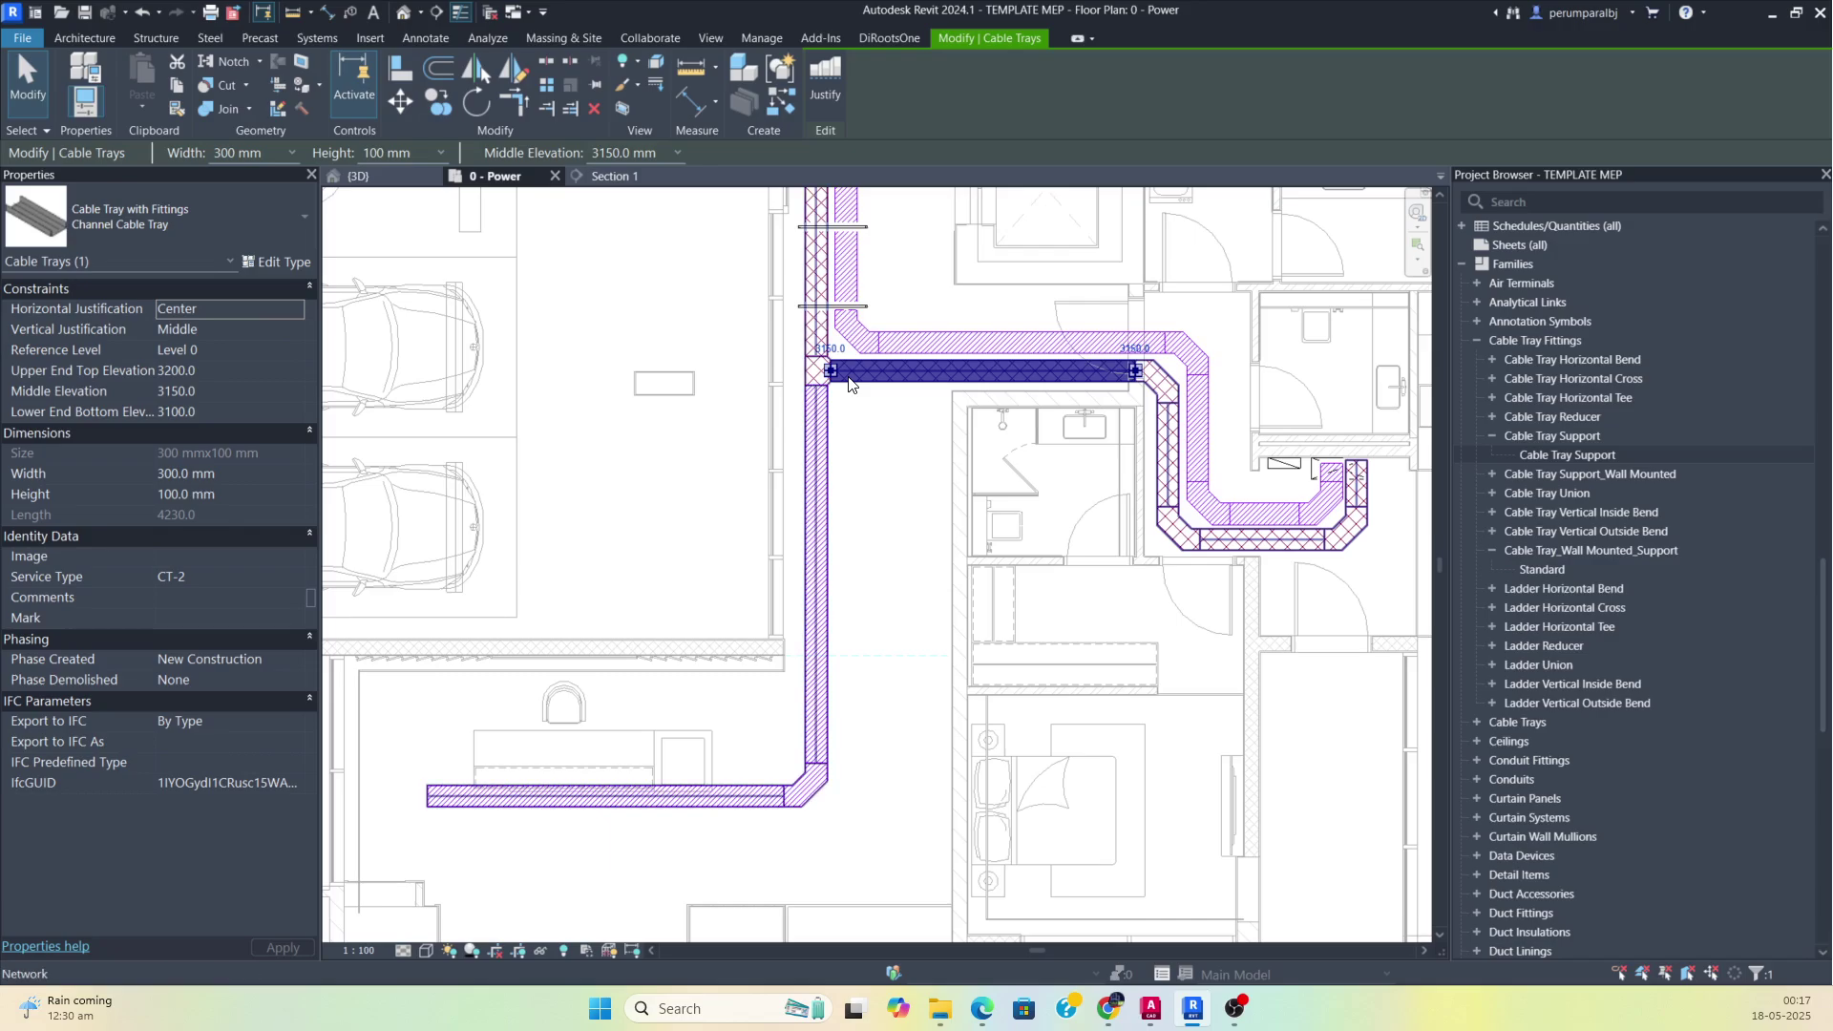
{"action": "left_click", "coordinate": [849, 384]}
{"action": "left_click", "coordinate": [235, 373]}
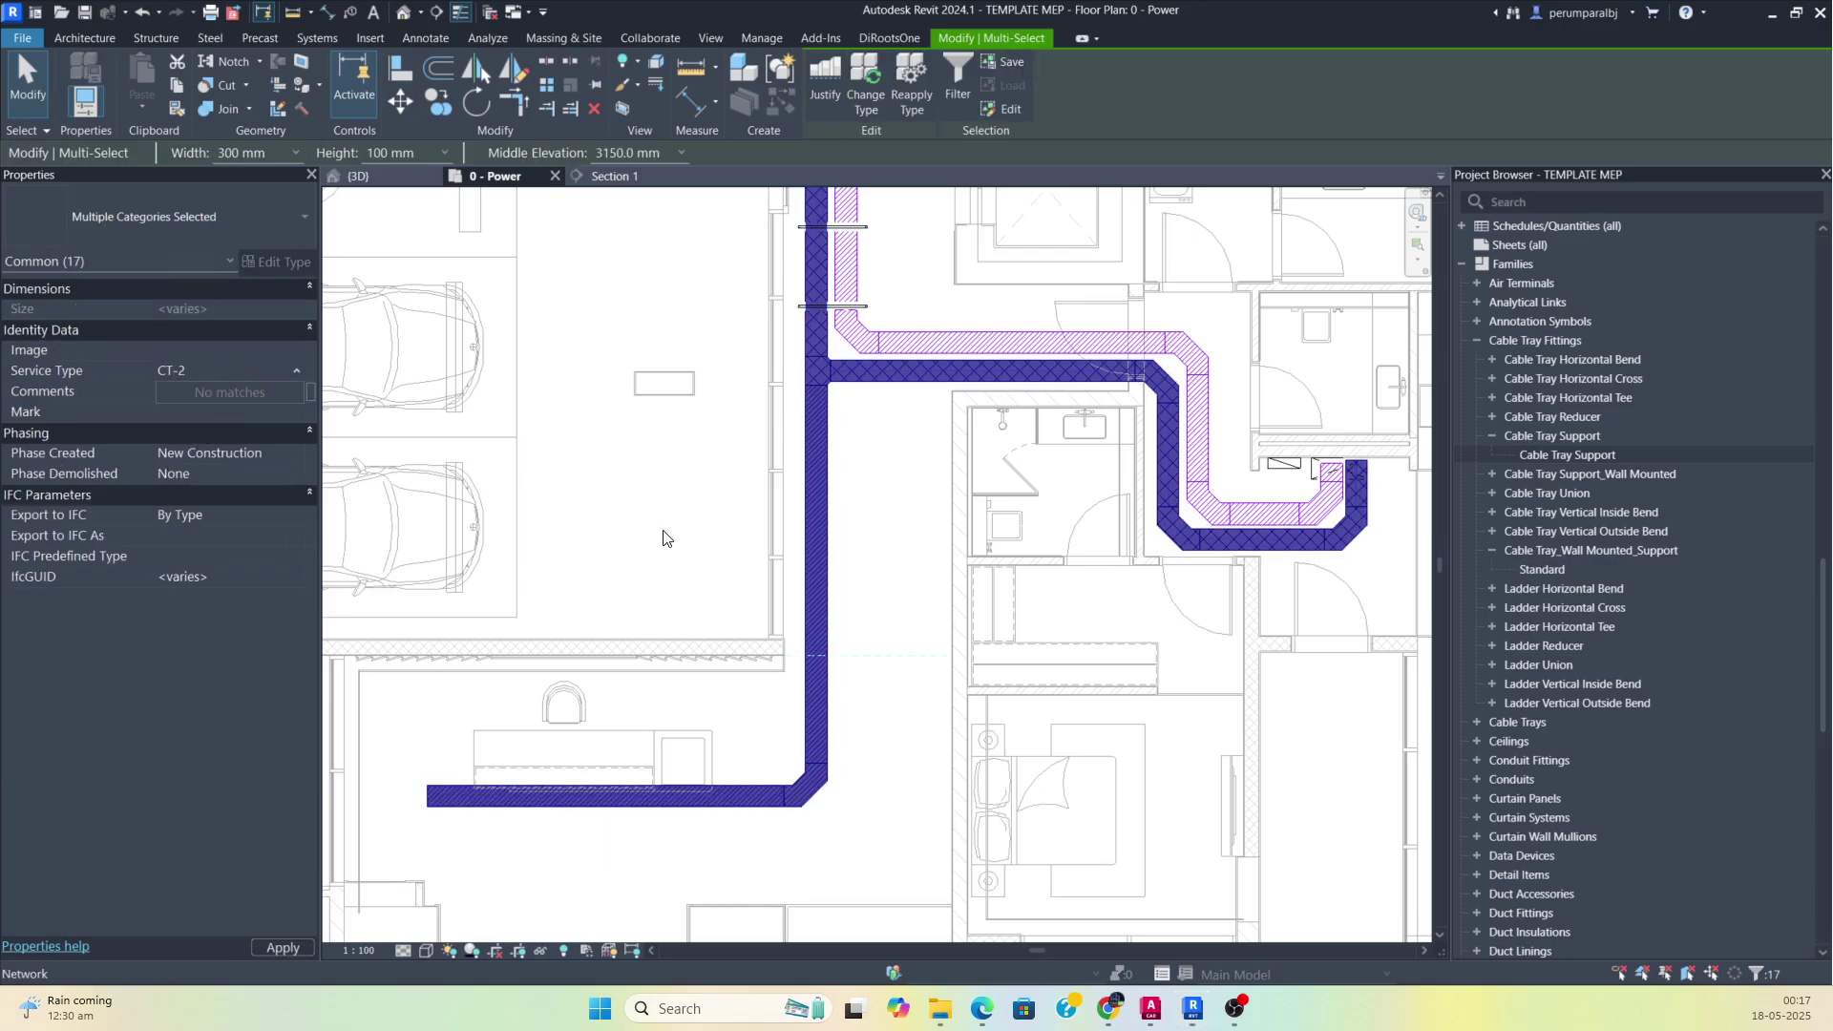
{"action": "key", "text": "Return"}
{"action": "left_click", "coordinate": [872, 524]}
Convert the CT-1 tray bend at the far end of the corridor, near the lift, into a horizontal tee.
{"action": "scroll", "coordinate": [782, 525], "scroll_direction": "down", "scroll_amount": 3}
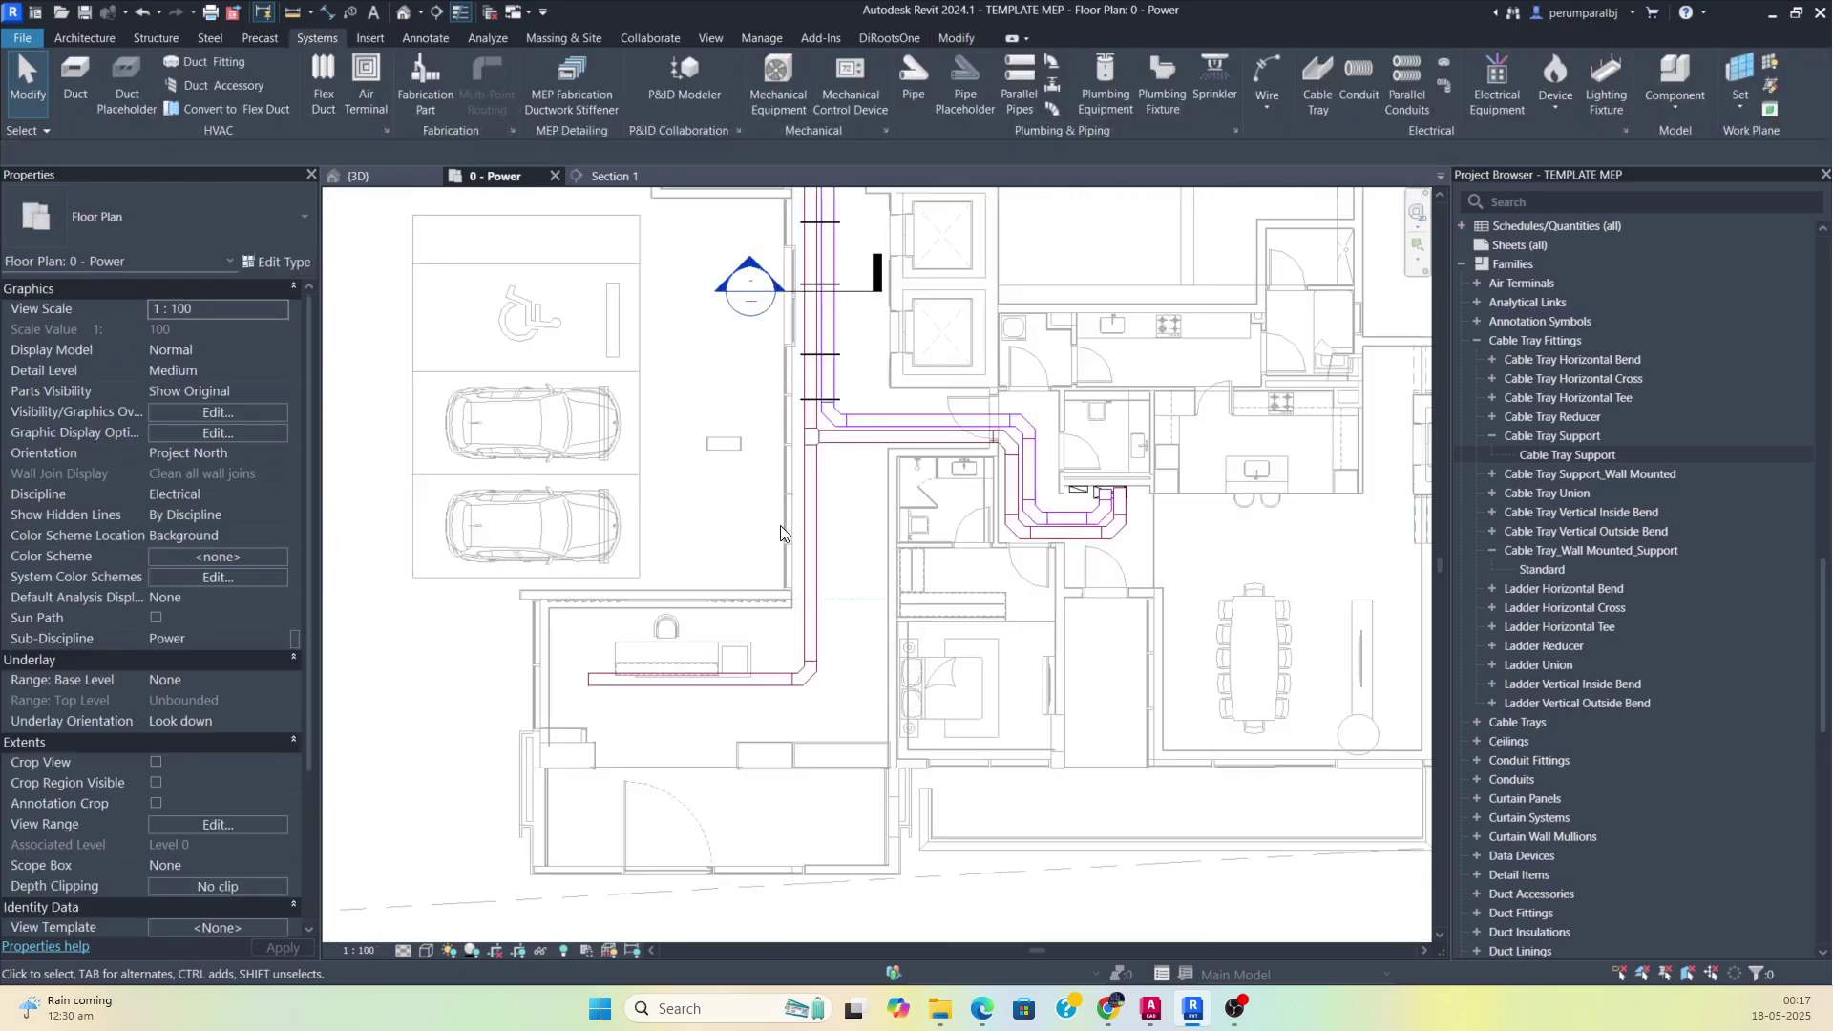
{"action": "middle_click_drag", "start_coordinate": [863, 406], "coordinate": [865, 642]}
{"action": "middle_click_drag", "start_coordinate": [852, 325], "coordinate": [848, 654]}
{"action": "scroll", "coordinate": [811, 436], "scroll_direction": "up", "scroll_amount": 3}
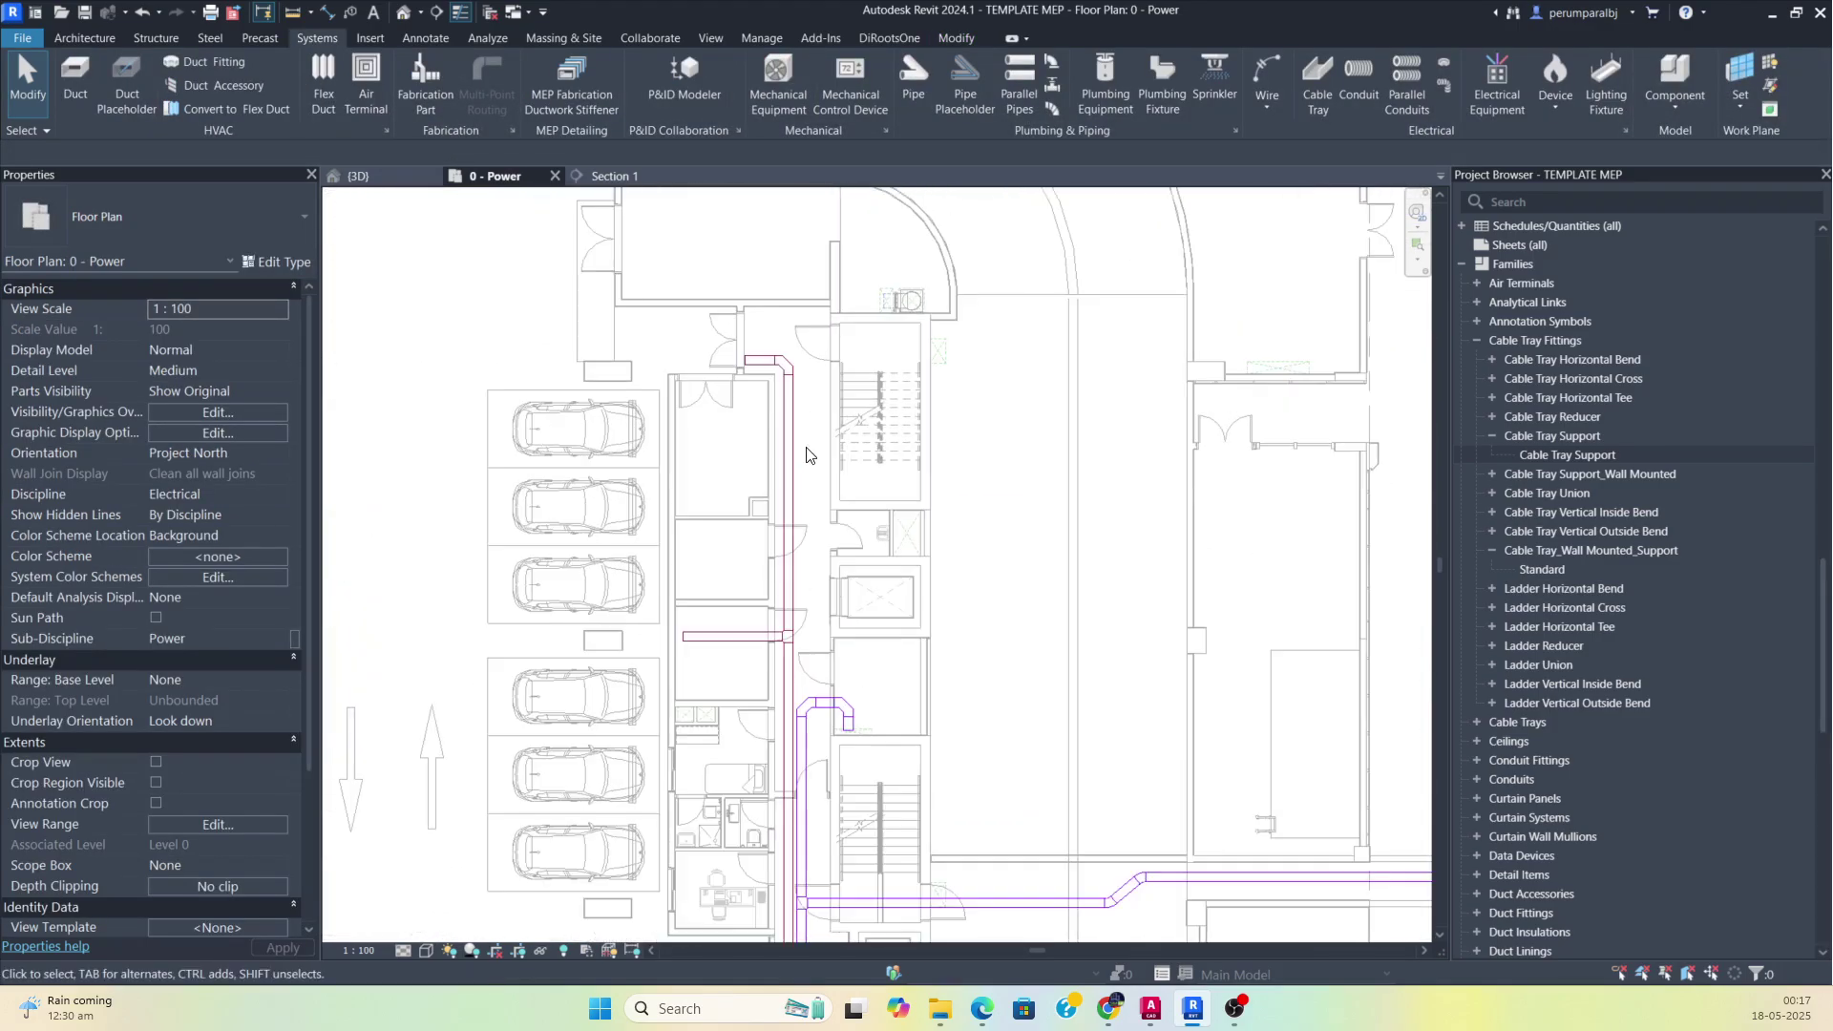
{"action": "scroll", "coordinate": [790, 602], "scroll_direction": "up", "scroll_amount": 2}
{"action": "scroll", "coordinate": [728, 454], "scroll_direction": "down", "scroll_amount": 2}
{"action": "middle_click_drag", "start_coordinate": [797, 497], "coordinate": [796, 634]}
{"action": "middle_click_drag", "start_coordinate": [845, 733], "coordinate": [840, 531]}
{"action": "scroll", "coordinate": [817, 611], "scroll_direction": "up", "scroll_amount": 4}
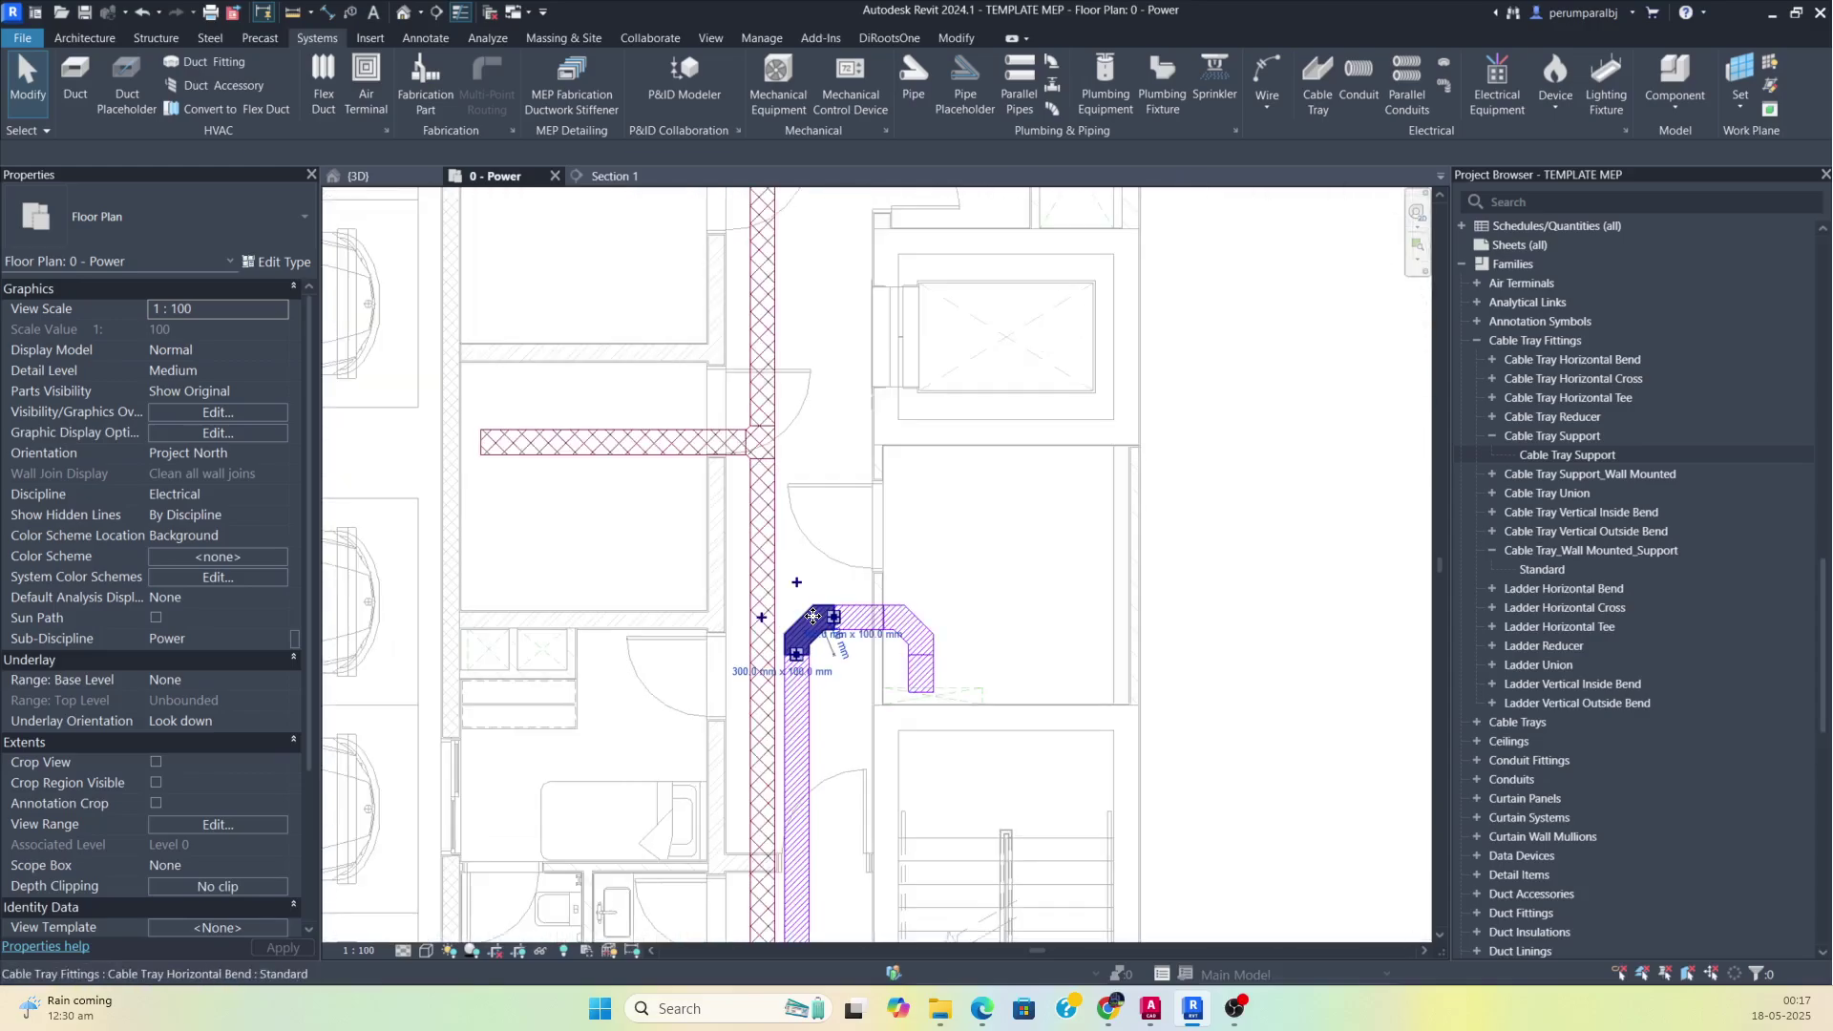
{"action": "left_click", "coordinate": [807, 610]}
{"action": "scroll", "coordinate": [807, 600], "scroll_direction": "up", "scroll_amount": 1}
{"action": "left_click", "coordinate": [800, 584]}
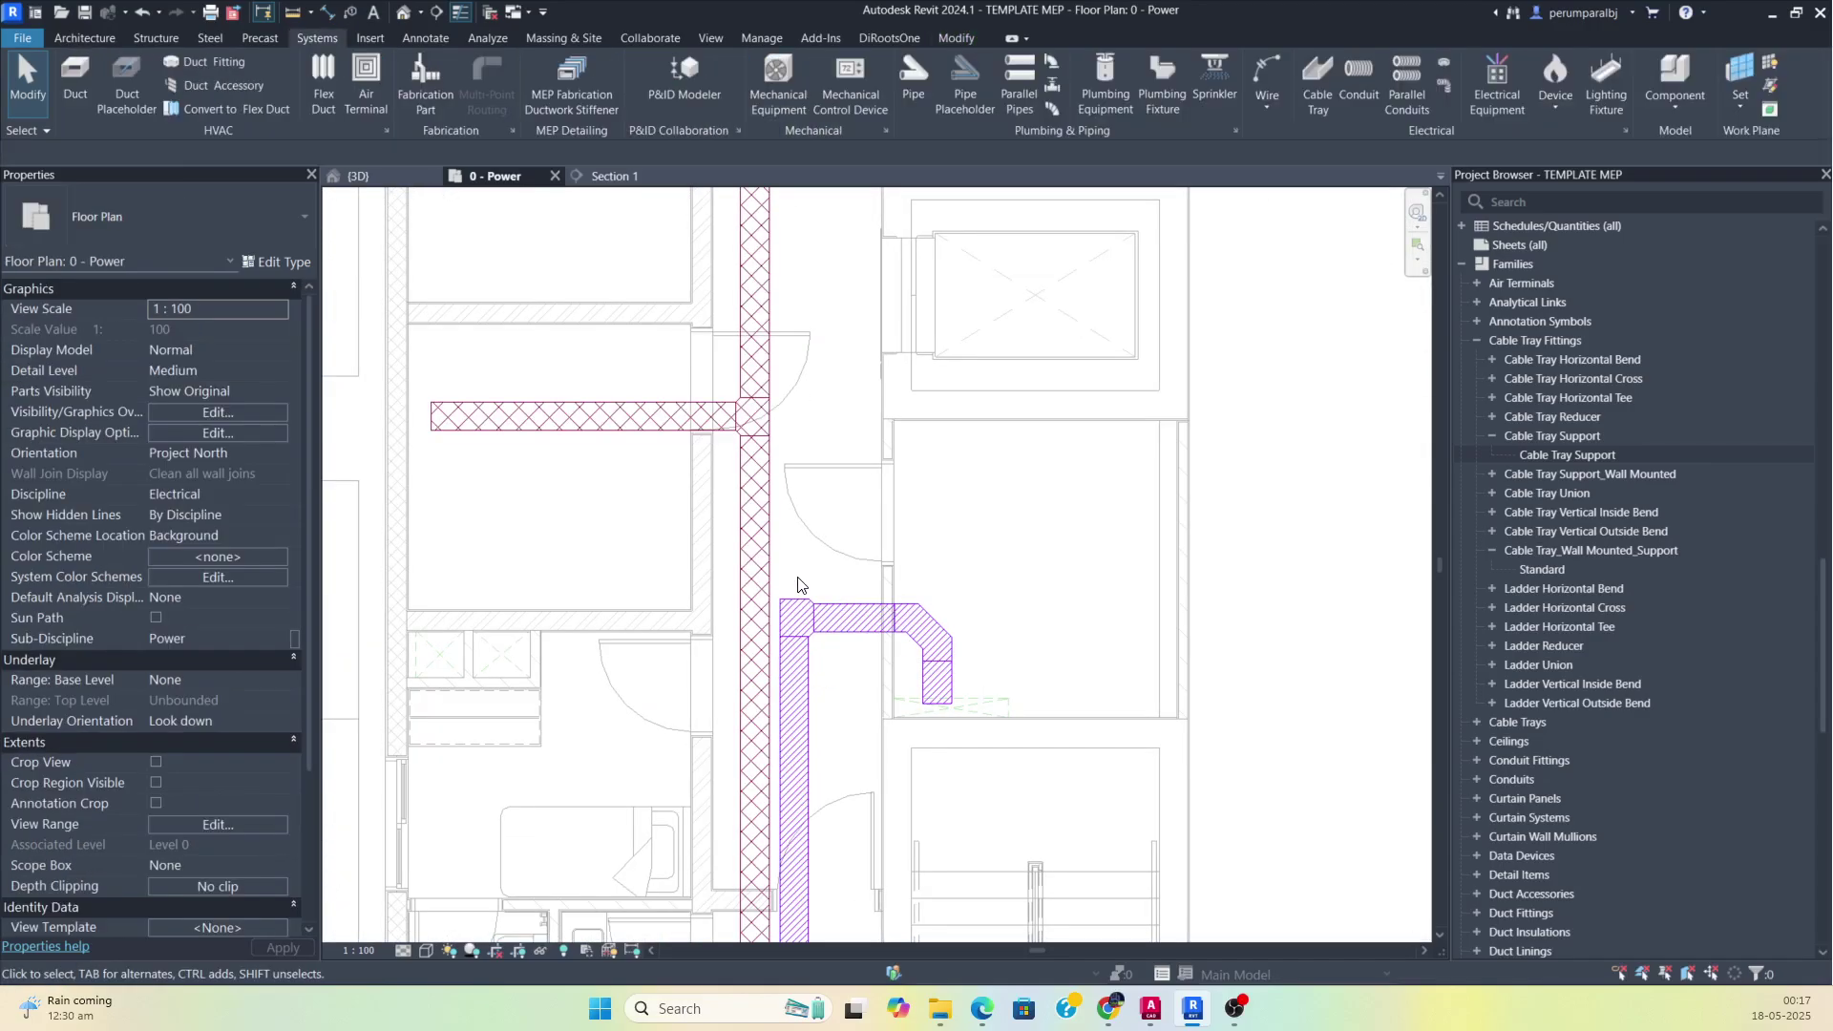
Draw a CT-1 tray at 3150 mm from the tee along the corridor, turning across the CT-2 tray into the adjacent room.
{"action": "left_click", "coordinate": [788, 616]}
{"action": "right_click", "coordinate": [792, 599]}
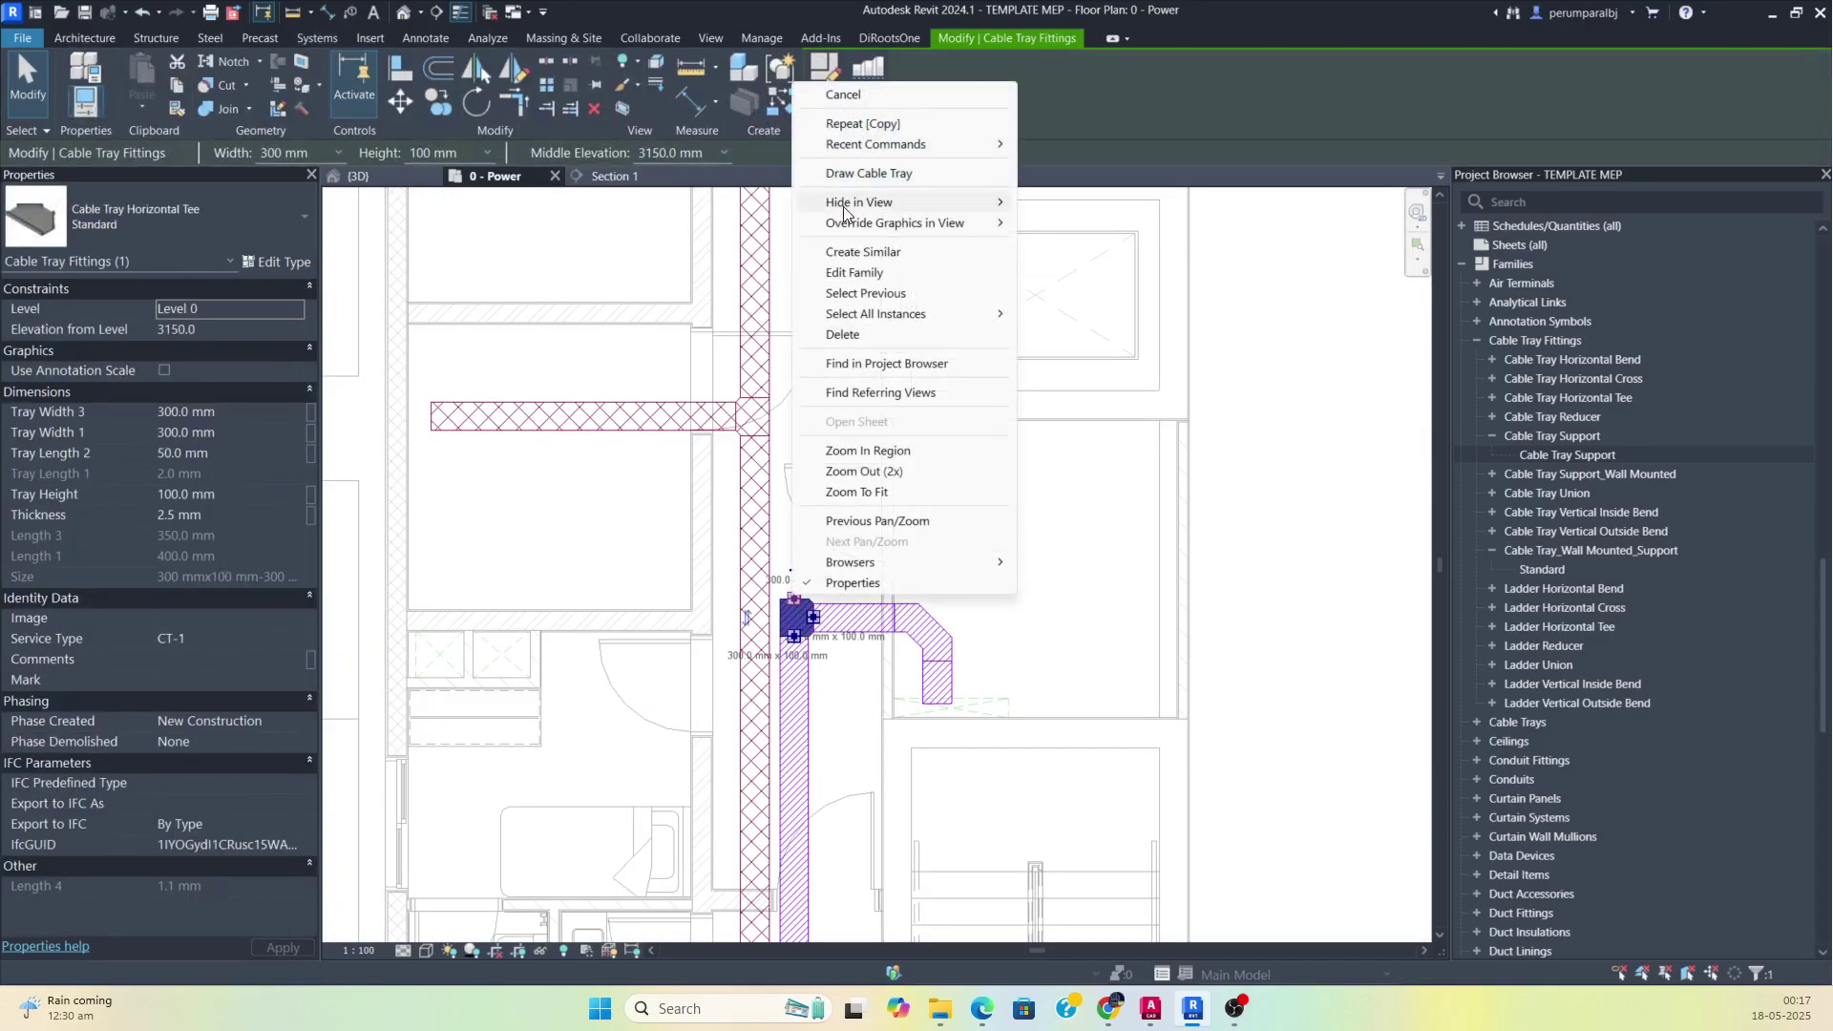
{"action": "left_click", "coordinate": [862, 180]}
{"action": "scroll", "coordinate": [838, 303], "scroll_direction": "down", "scroll_amount": 3}
{"action": "middle_click_drag", "start_coordinate": [815, 301], "coordinate": [838, 478]}
{"action": "scroll", "coordinate": [820, 435], "scroll_direction": "up", "scroll_amount": 4}
{"action": "left_click", "coordinate": [819, 434]}
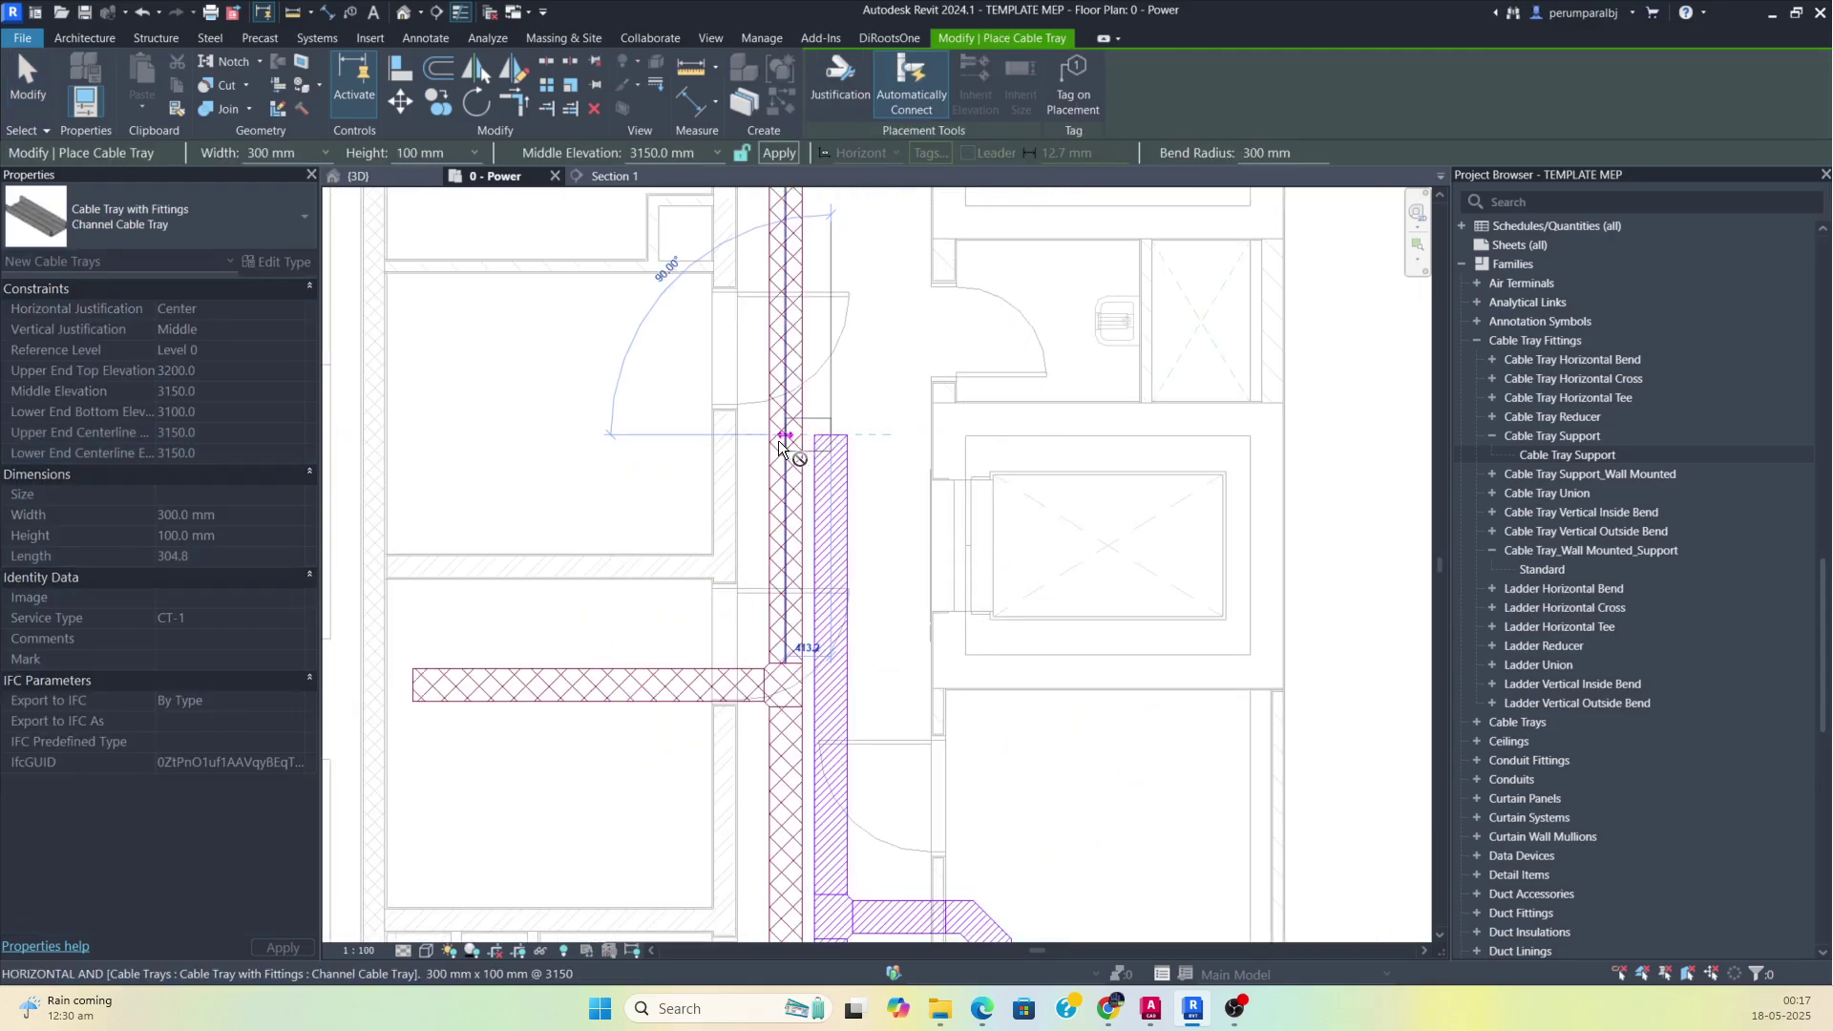
{"action": "left_click", "coordinate": [447, 437]}
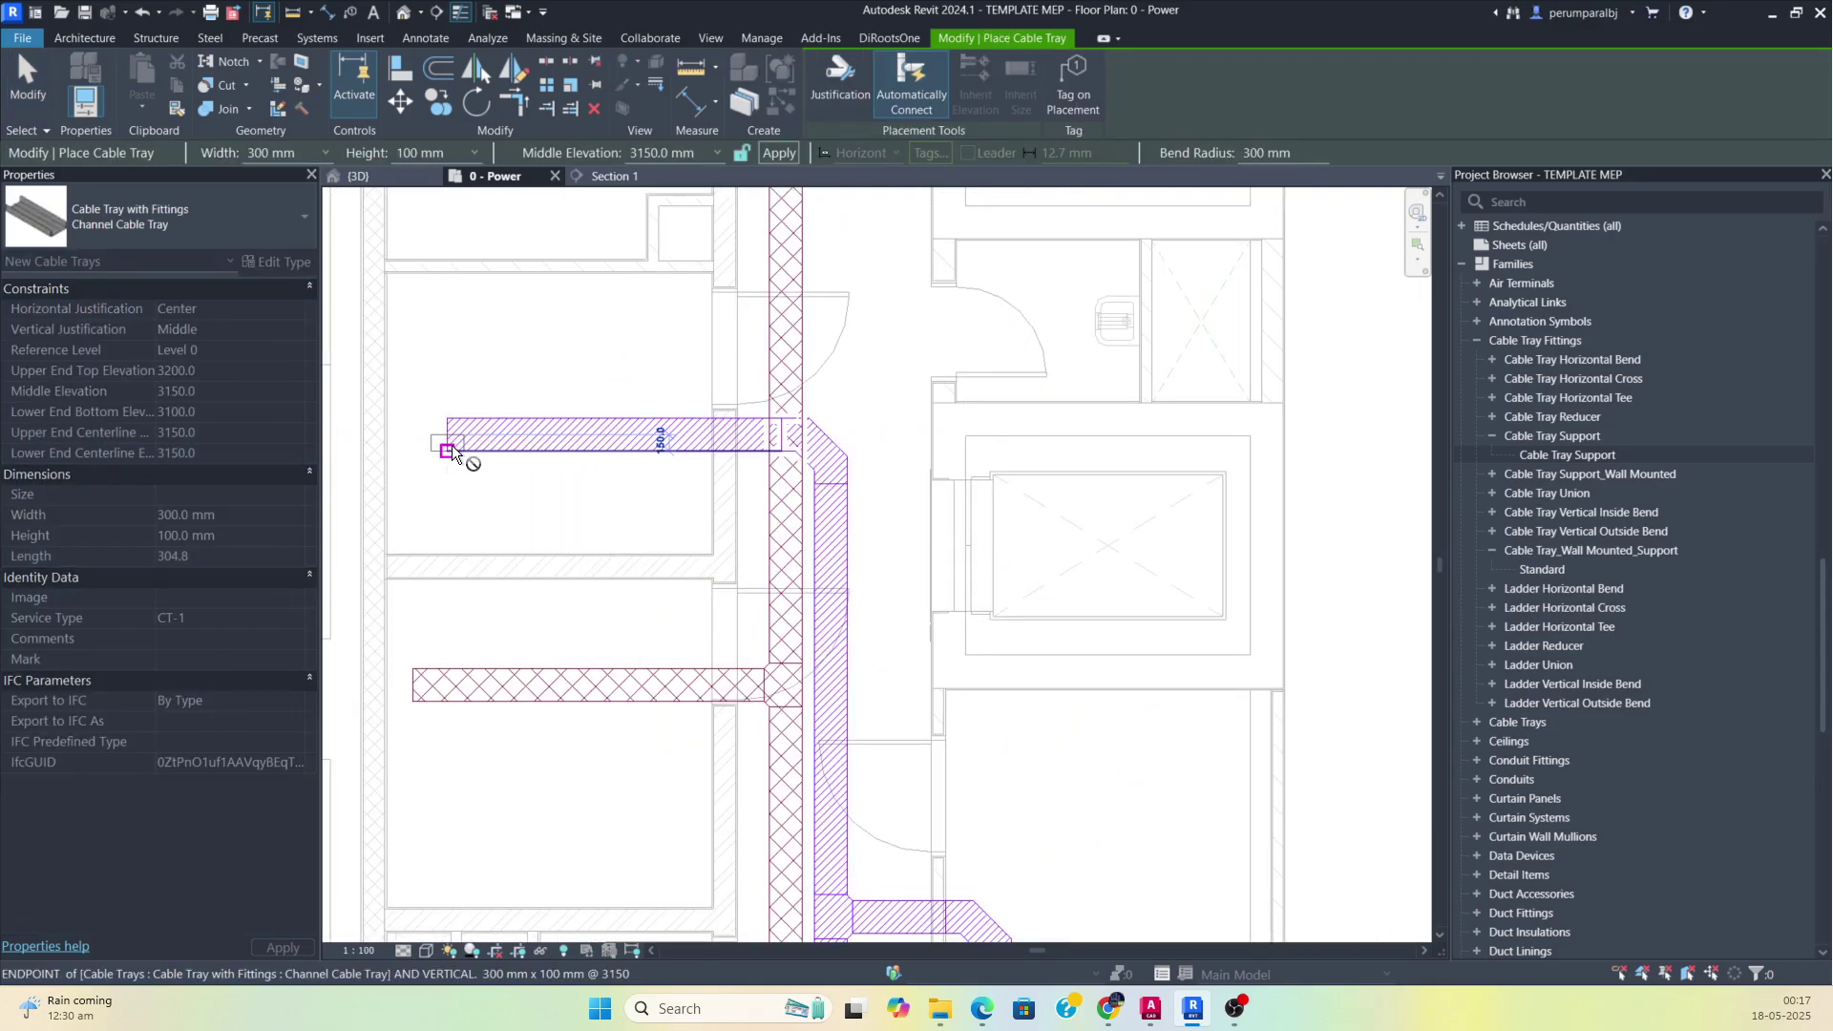
{"action": "key", "text": "Escape"}
{"action": "key", "text": "Escape"}
Select the new CT-1 branch and its bend and isolate them in a section-boxed 3D view.
{"action": "scroll", "coordinate": [827, 468], "scroll_direction": "down", "scroll_amount": 2}
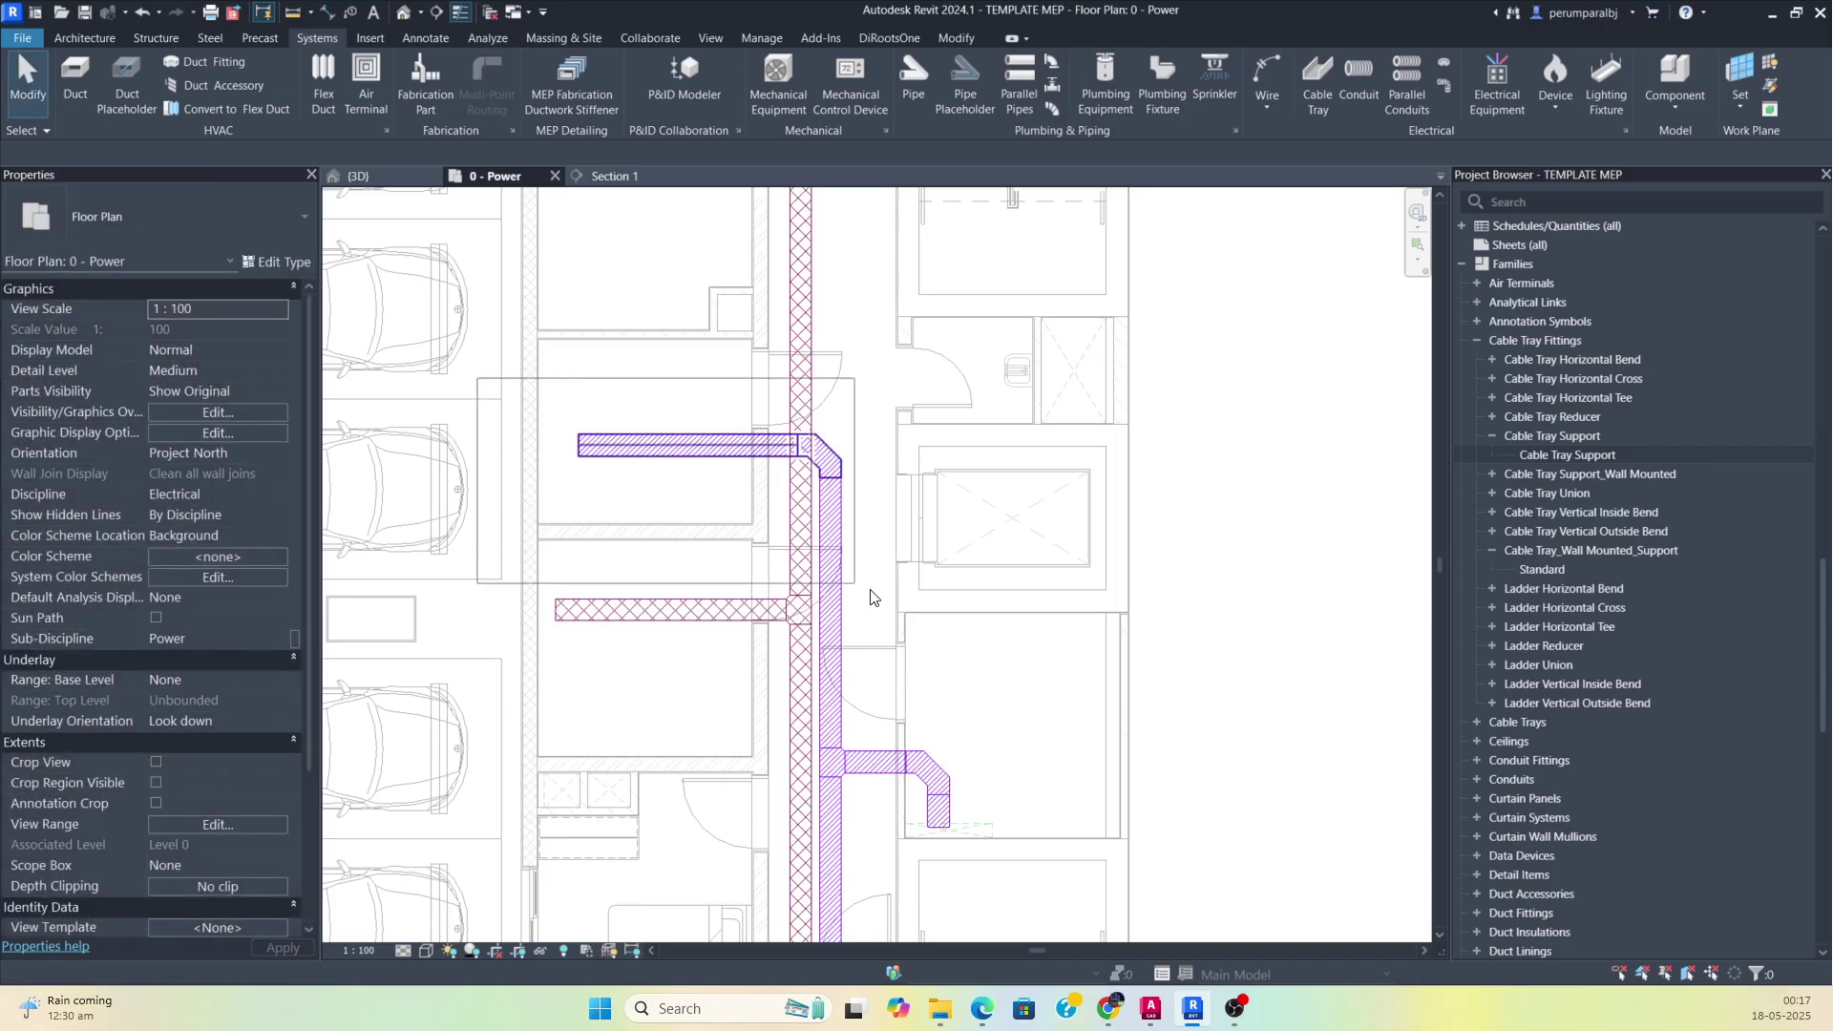
{"action": "left_click_drag", "start_coordinate": [944, 602], "coordinate": [944, 603]}
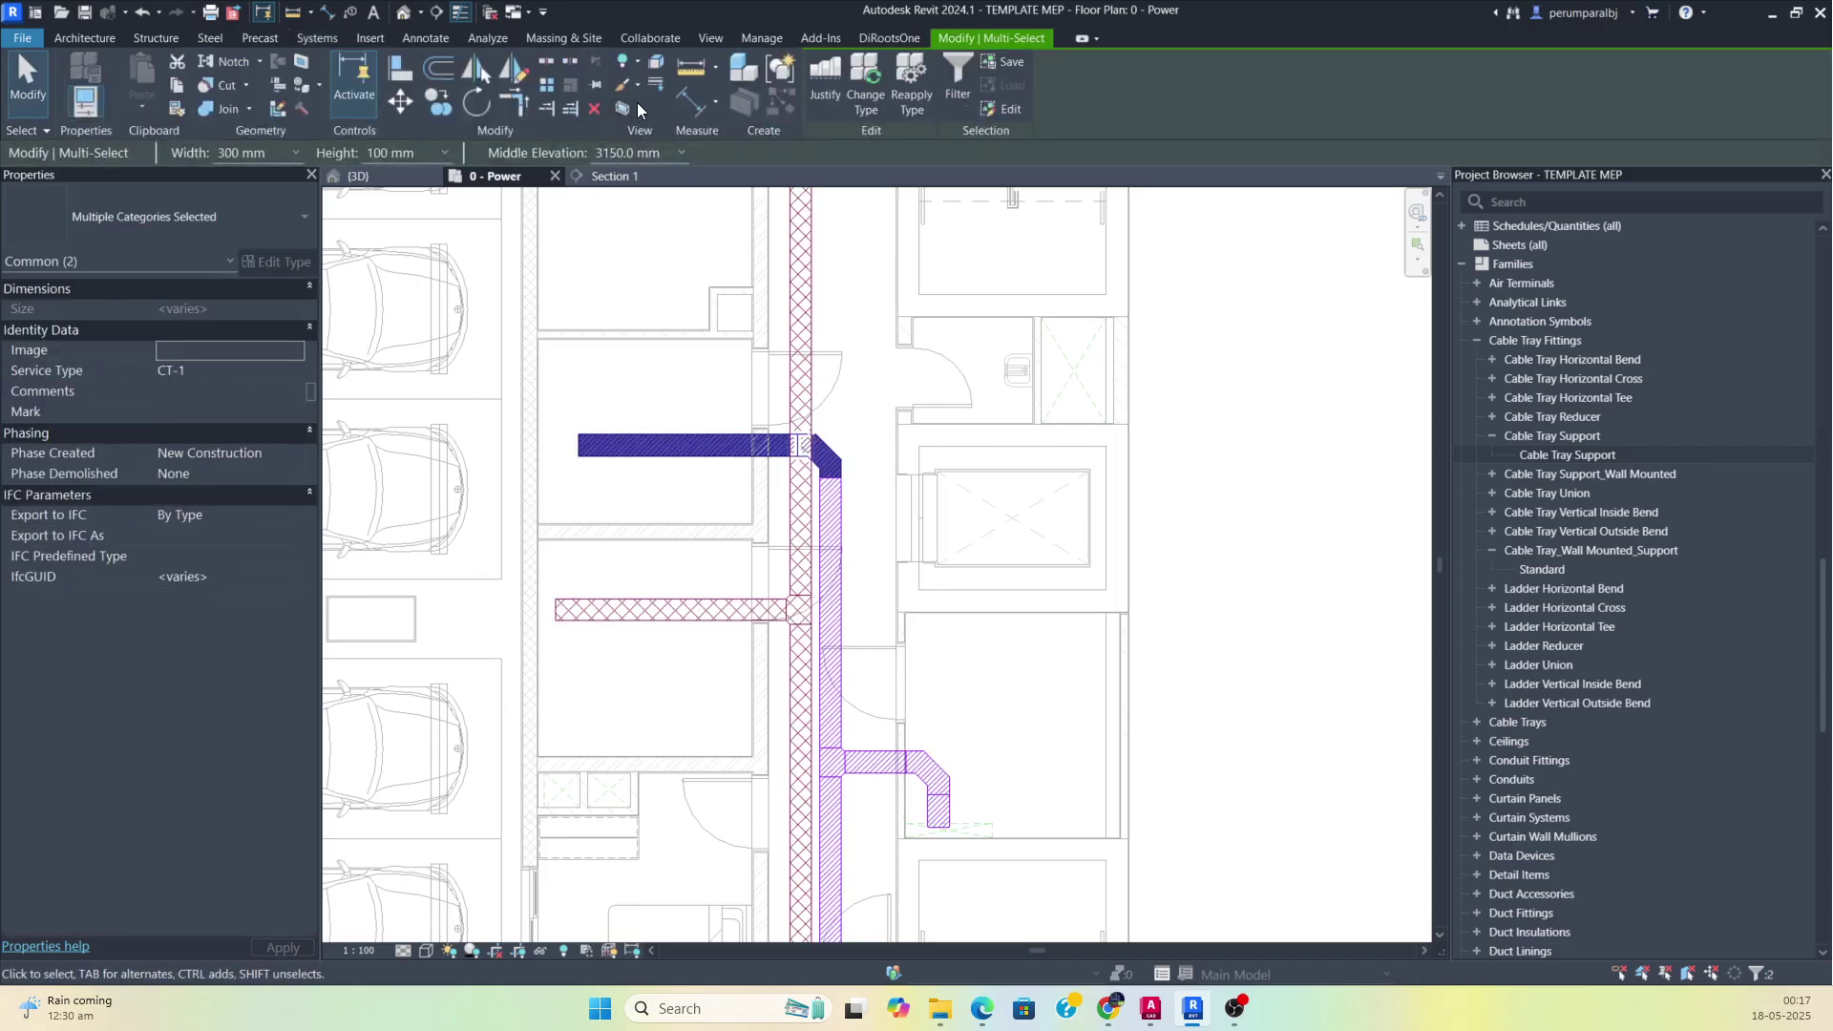
{"action": "left_click", "coordinate": [625, 109]}
{"action": "middle_click_drag", "start_coordinate": [859, 745], "coordinate": [685, 608], "text": "shift"}
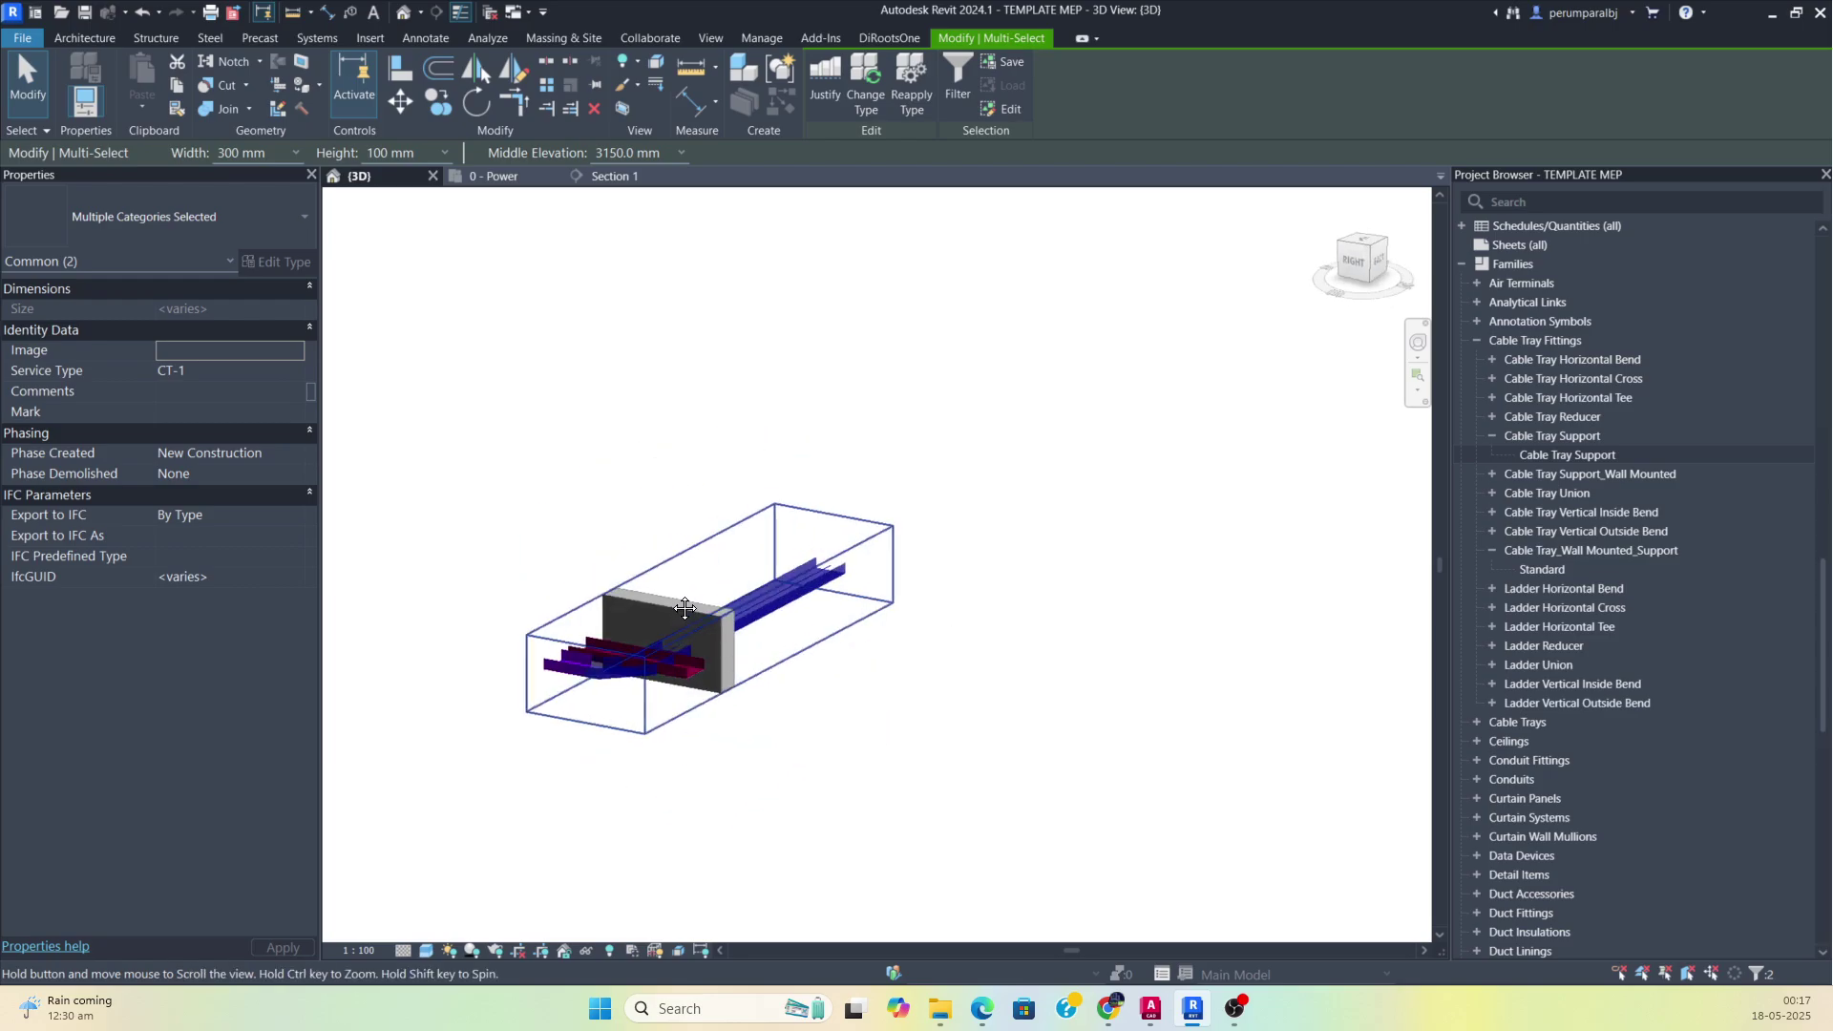
{"action": "key", "text": "Escape"}
{"action": "middle_click_drag", "start_coordinate": [1120, 508], "coordinate": [1271, 414]}
{"action": "scroll", "coordinate": [944, 530], "scroll_direction": "up", "scroll_amount": 2}
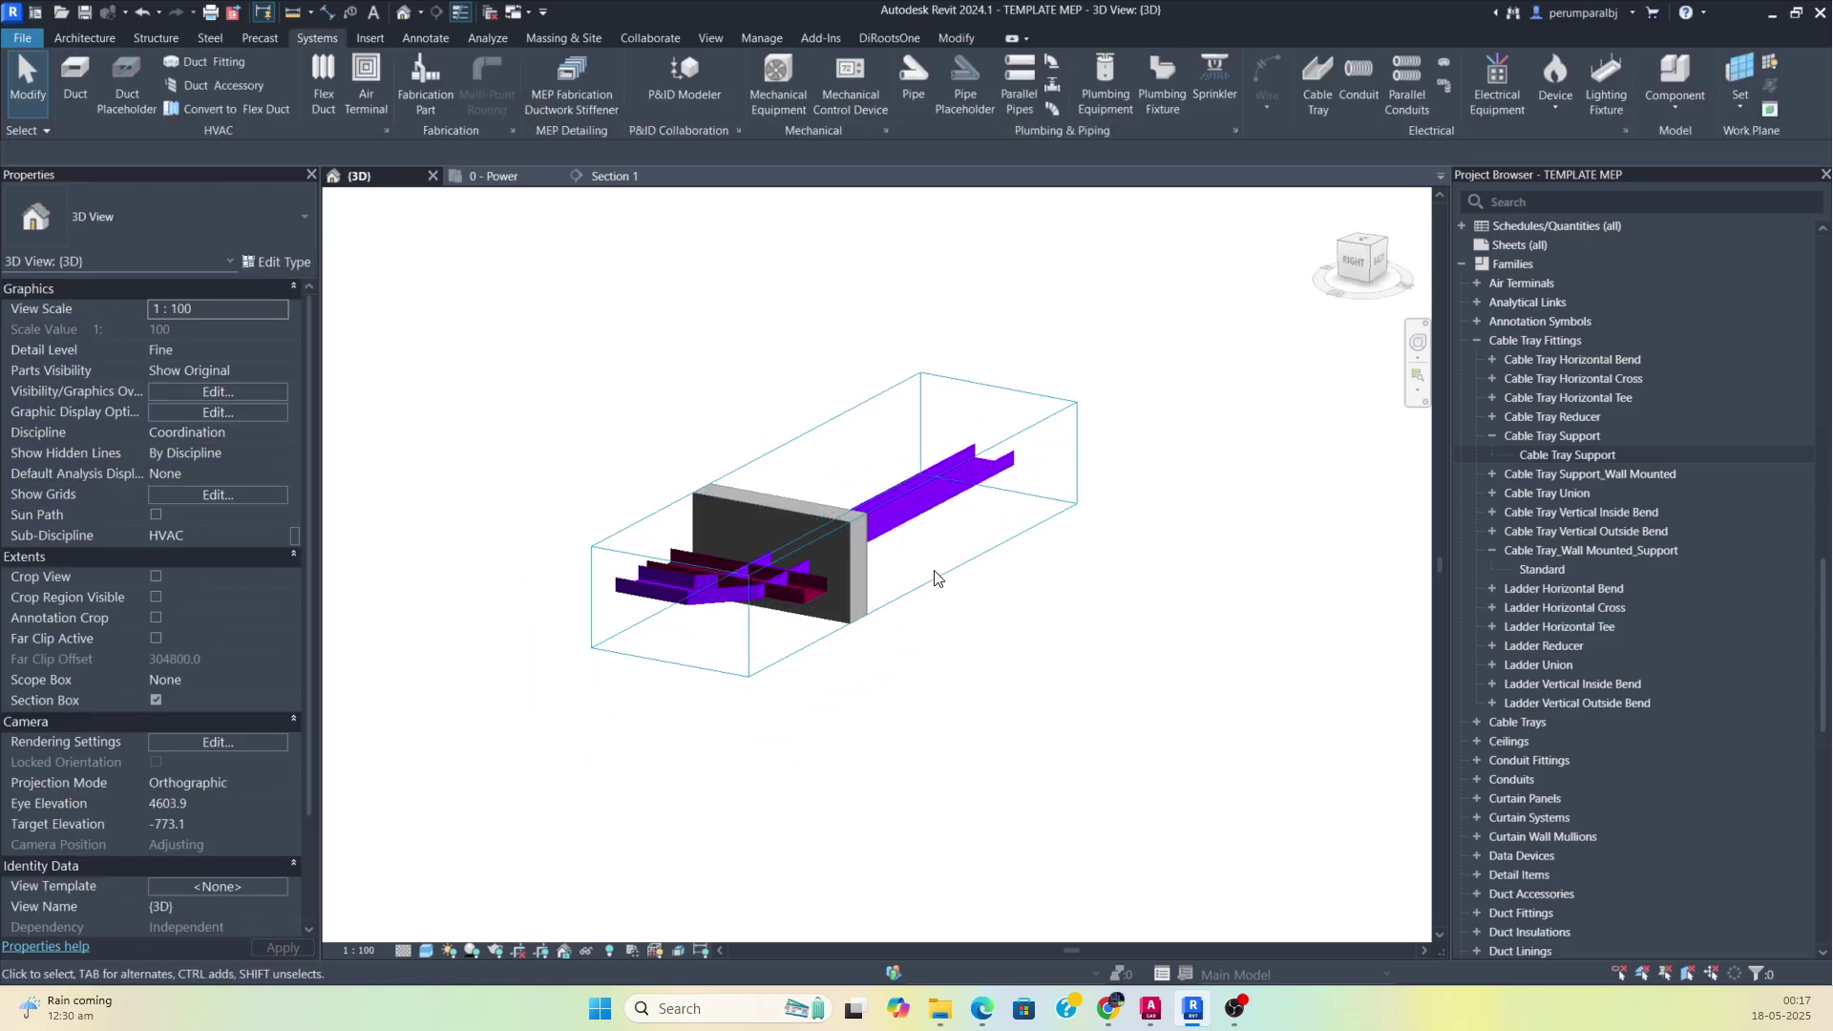
Enlarge the section box downward and sideways to include more of the corridor around the tray crossing.
{"action": "left_click", "coordinate": [935, 574]}
{"action": "left_click_drag", "start_coordinate": [835, 578], "coordinate": [851, 807]}
{"action": "middle_click_drag", "start_coordinate": [851, 806], "coordinate": [915, 737], "text": "shift"}
{"action": "left_click_drag", "start_coordinate": [735, 649], "coordinate": [456, 630]}
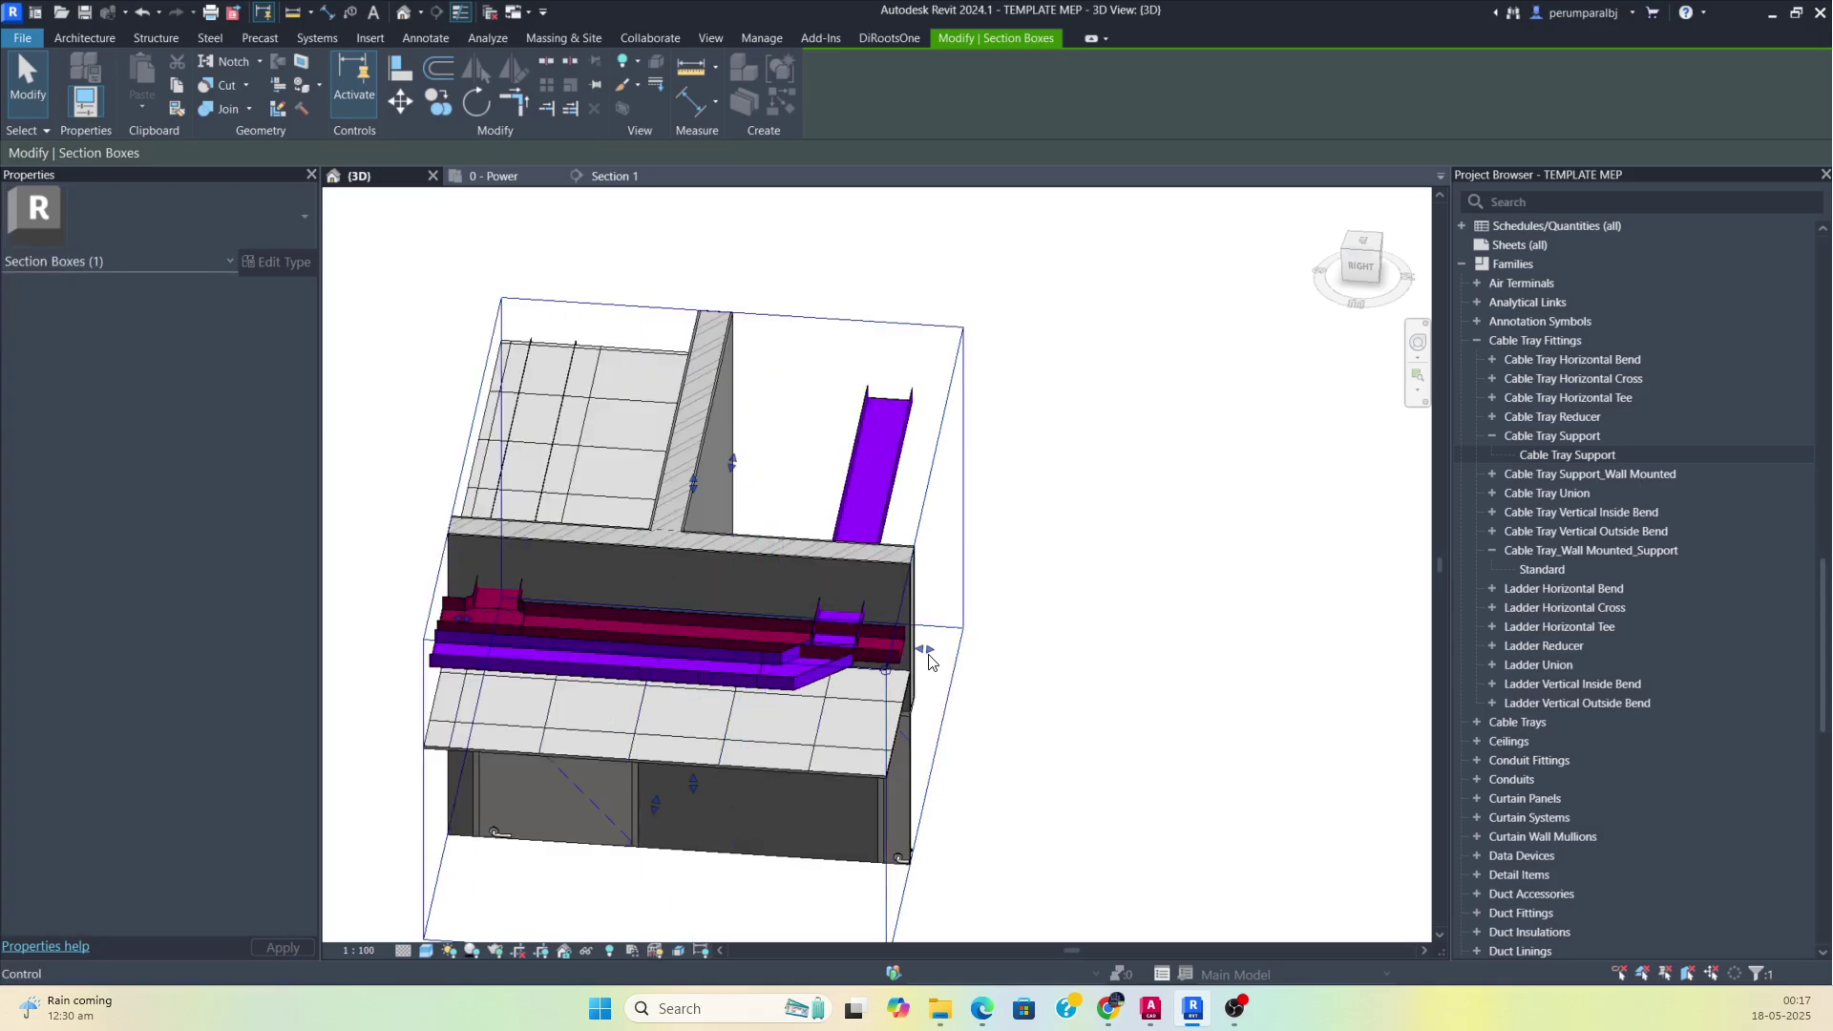
{"action": "key", "text": "Escape"}
{"action": "middle_click_drag", "start_coordinate": [929, 661], "coordinate": [1043, 682], "text": "shift"}
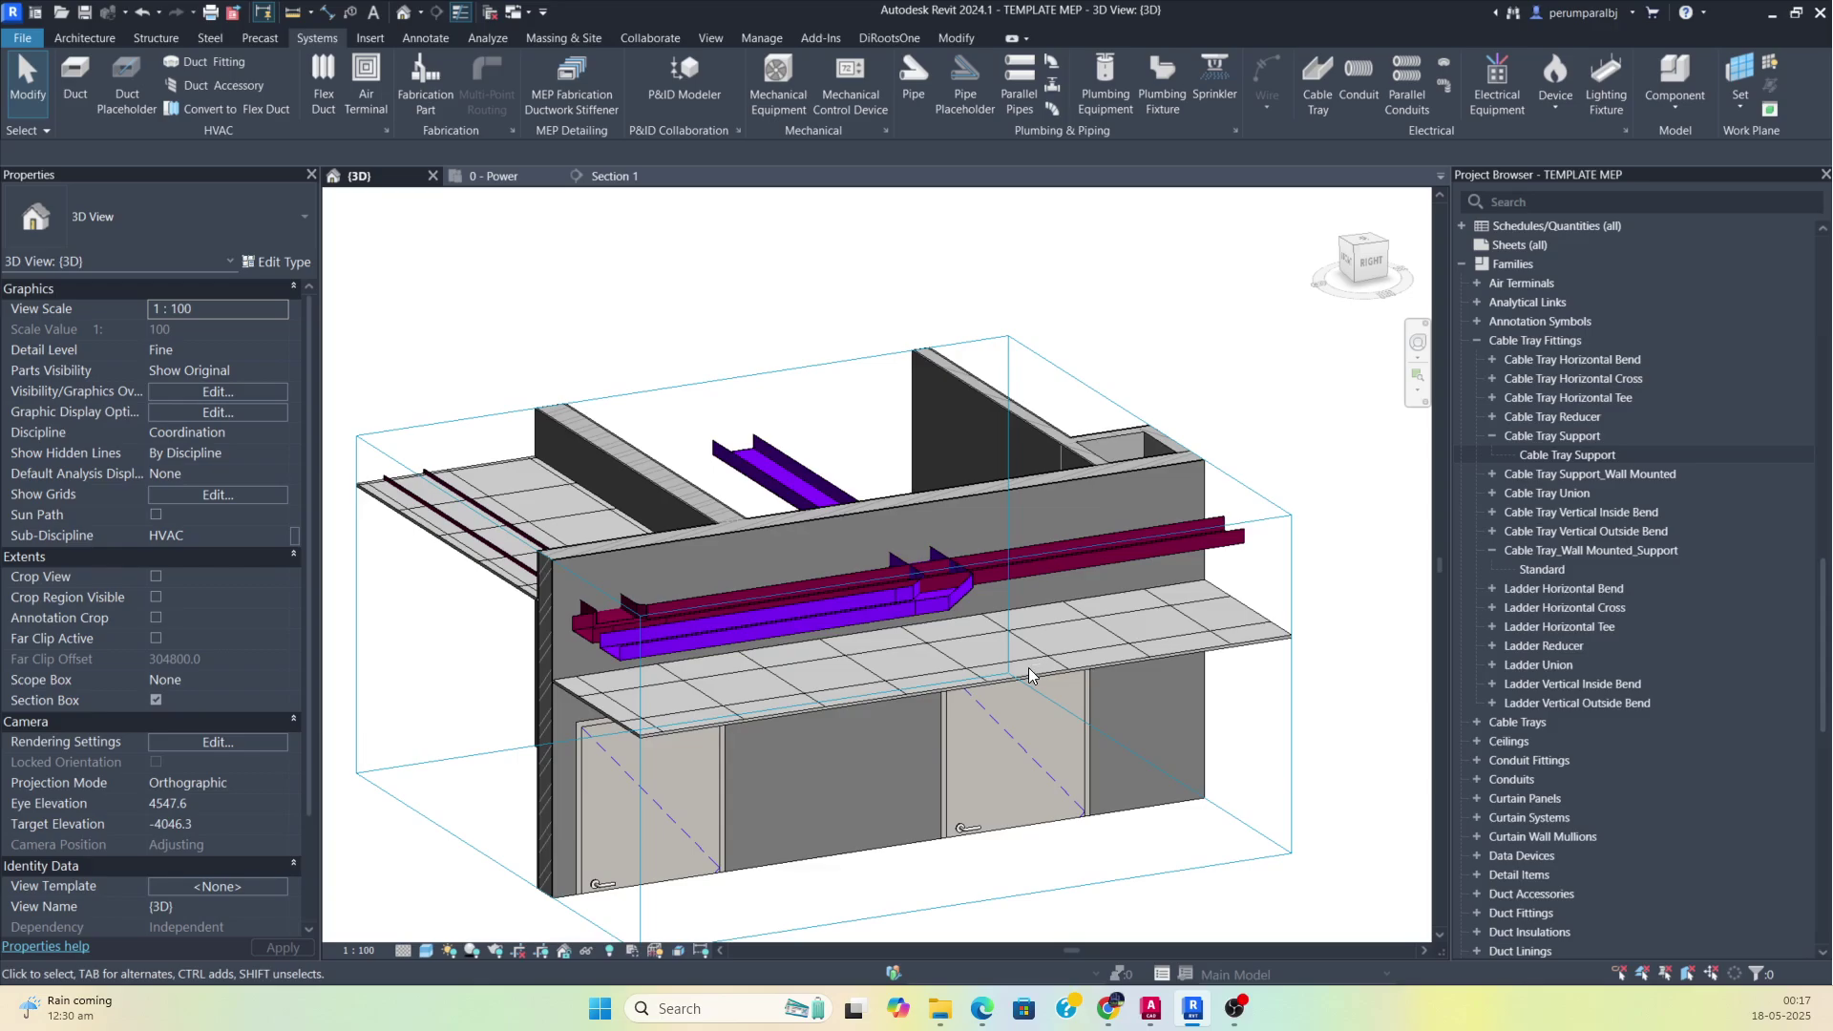
Split the CT-2 tray with a joint gap of 25 just before its crossing with the CT-1 branch.
{"action": "scroll", "coordinate": [1253, 598], "scroll_direction": "down", "scroll_amount": 5}
{"action": "scroll", "coordinate": [1251, 590], "scroll_direction": "up", "scroll_amount": 2}
{"action": "middle_click_drag", "start_coordinate": [1275, 598], "coordinate": [925, 666]}
{"action": "scroll", "coordinate": [926, 665], "scroll_direction": "down", "scroll_amount": 1}
{"action": "scroll", "coordinate": [715, 645], "scroll_direction": "up", "scroll_amount": 6}
{"action": "middle_click_drag", "start_coordinate": [827, 711], "coordinate": [924, 788], "text": "shift"}
{"action": "middle_click_drag", "start_coordinate": [987, 709], "coordinate": [894, 587]}
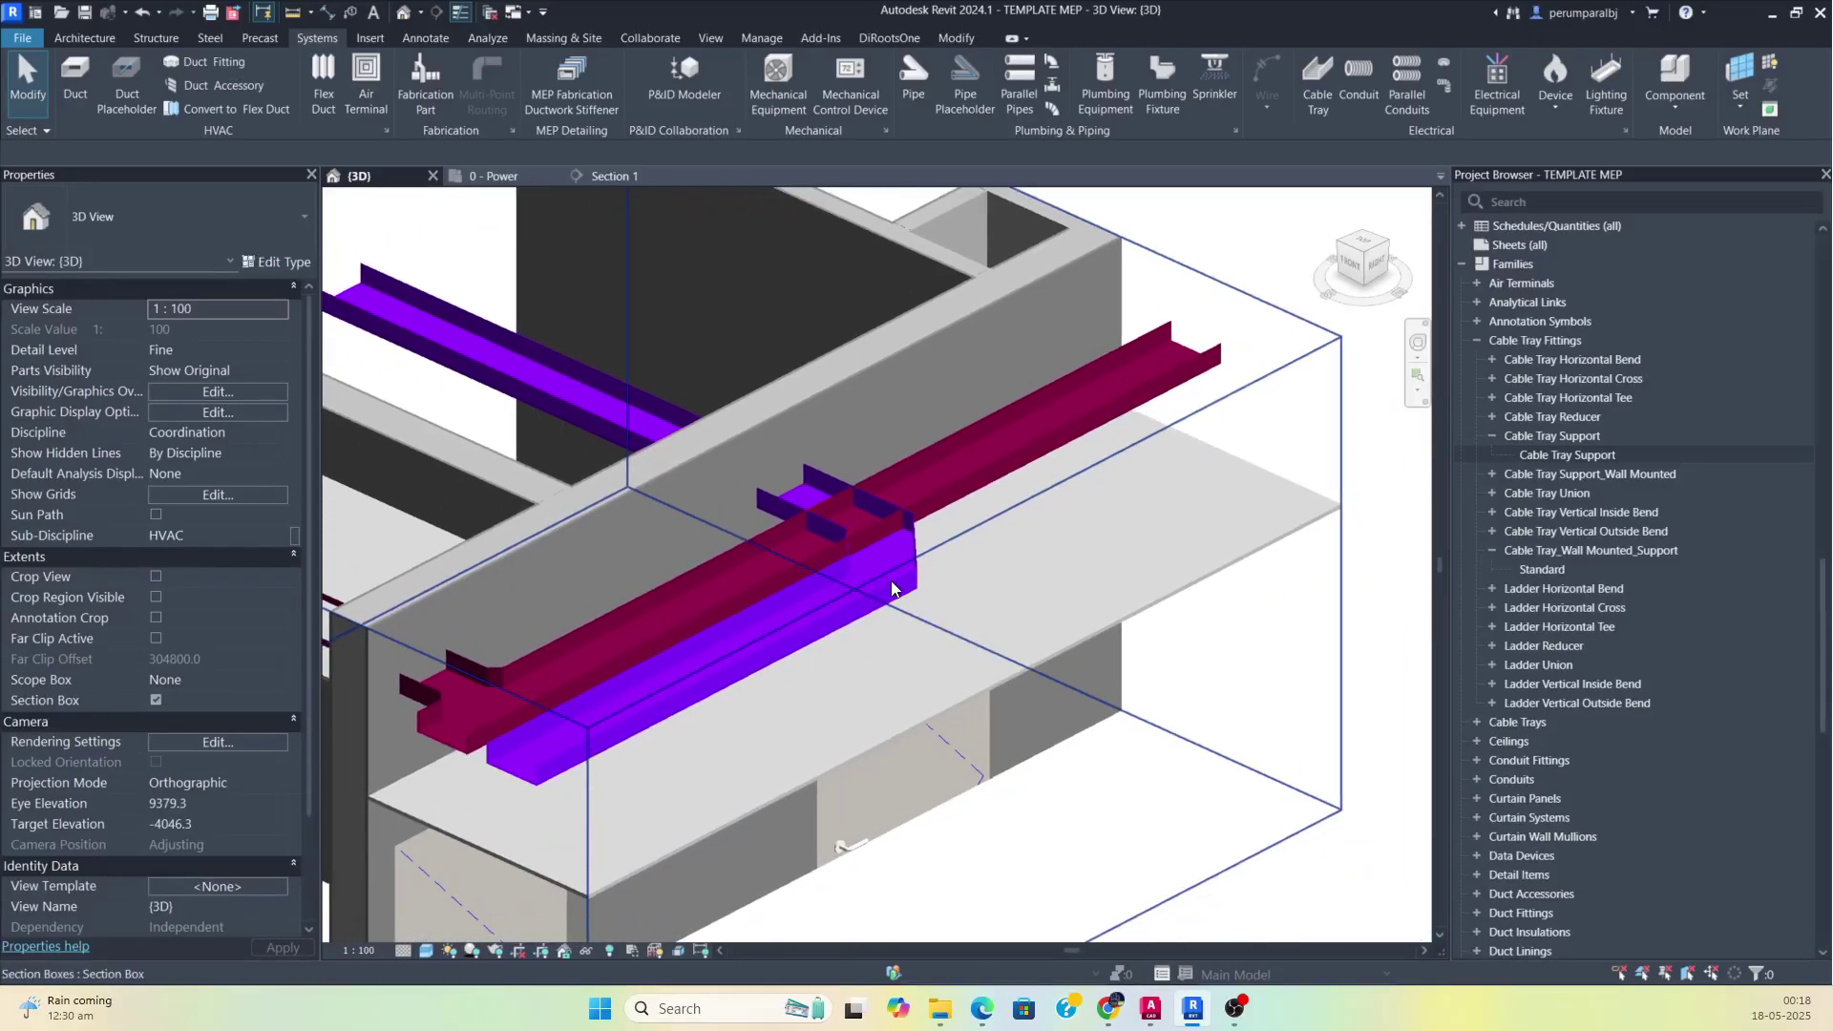
{"action": "scroll", "coordinate": [684, 591], "scroll_direction": "up", "scroll_amount": 2}
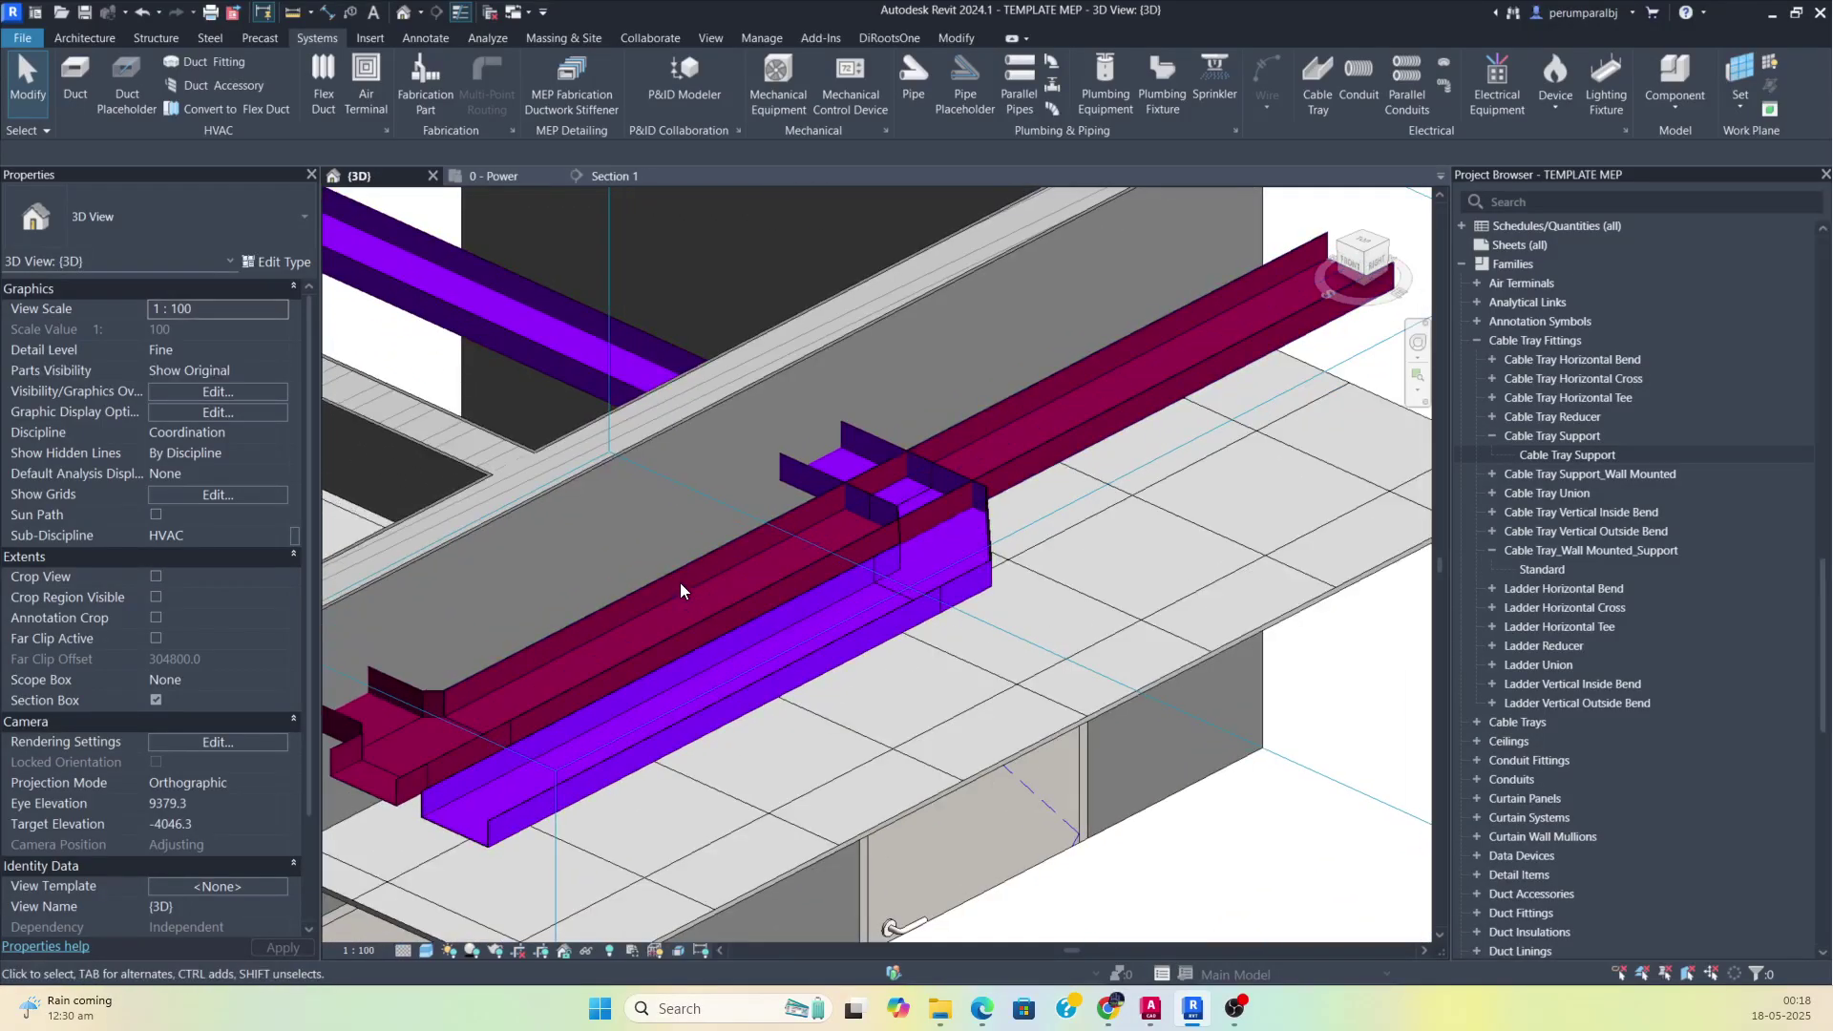
{"action": "left_click", "coordinate": [957, 39]}
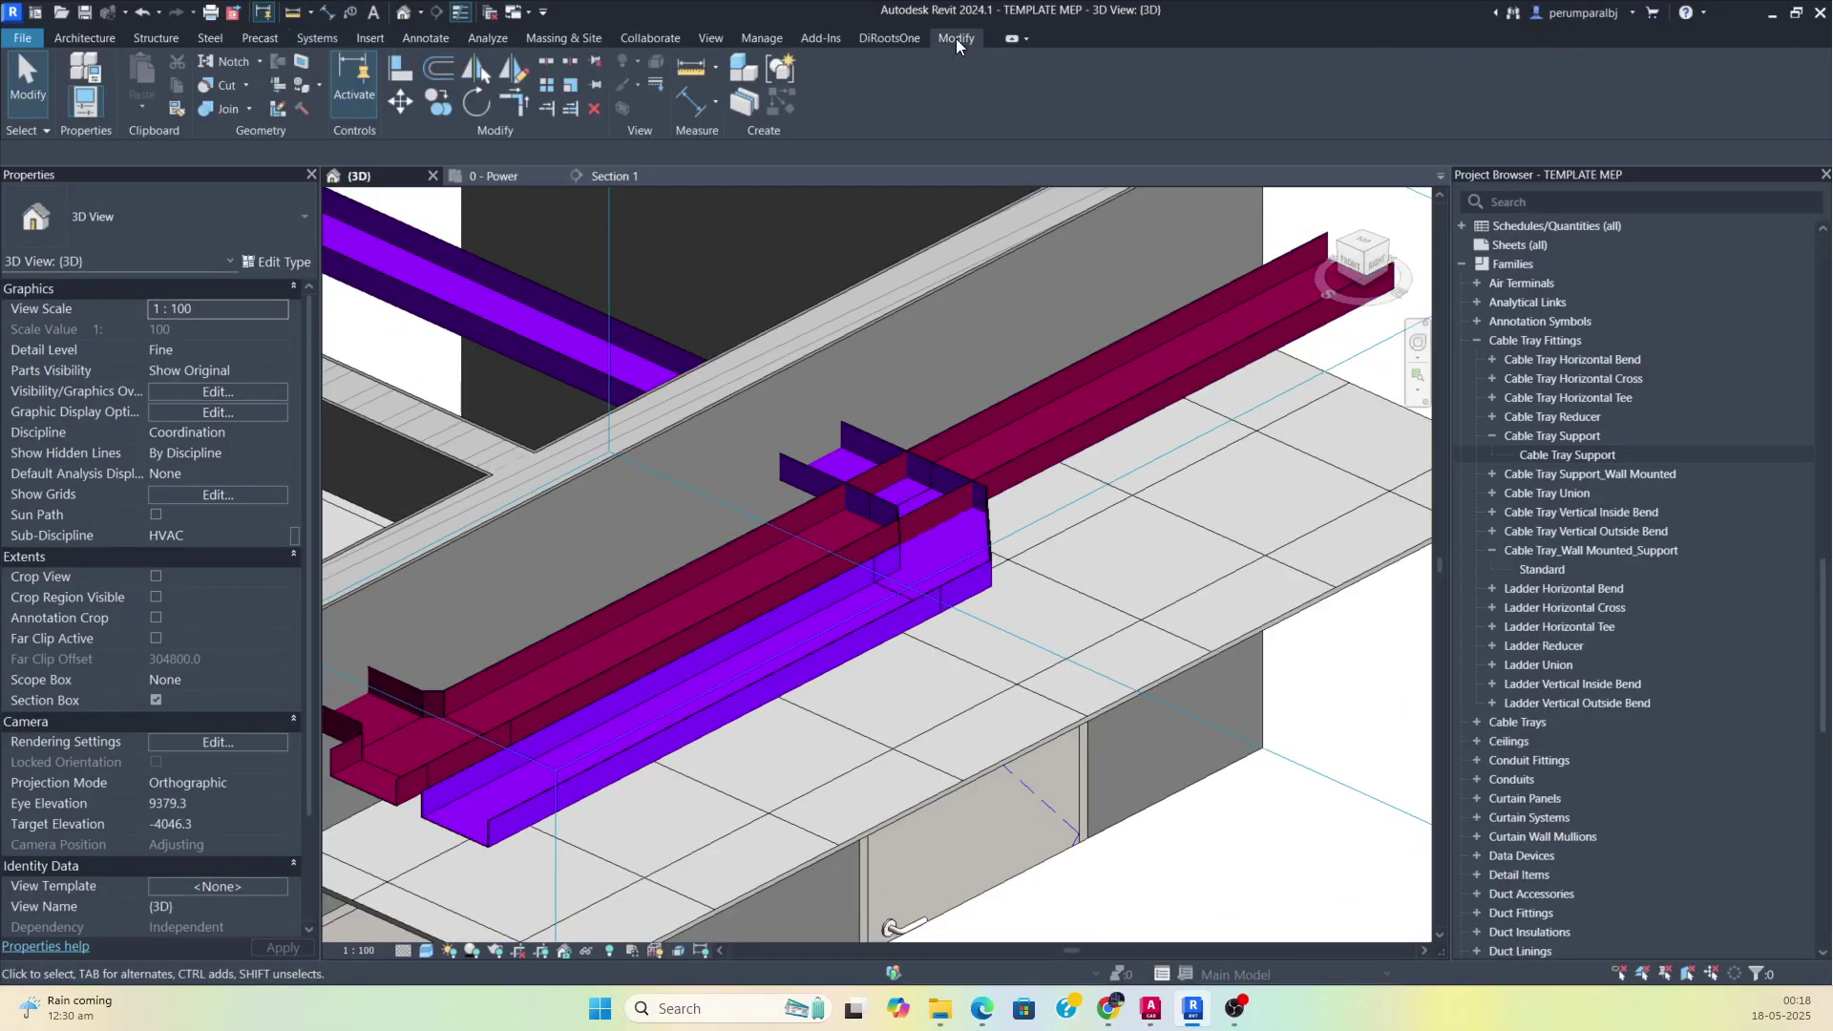
{"action": "left_click", "coordinate": [568, 65]}
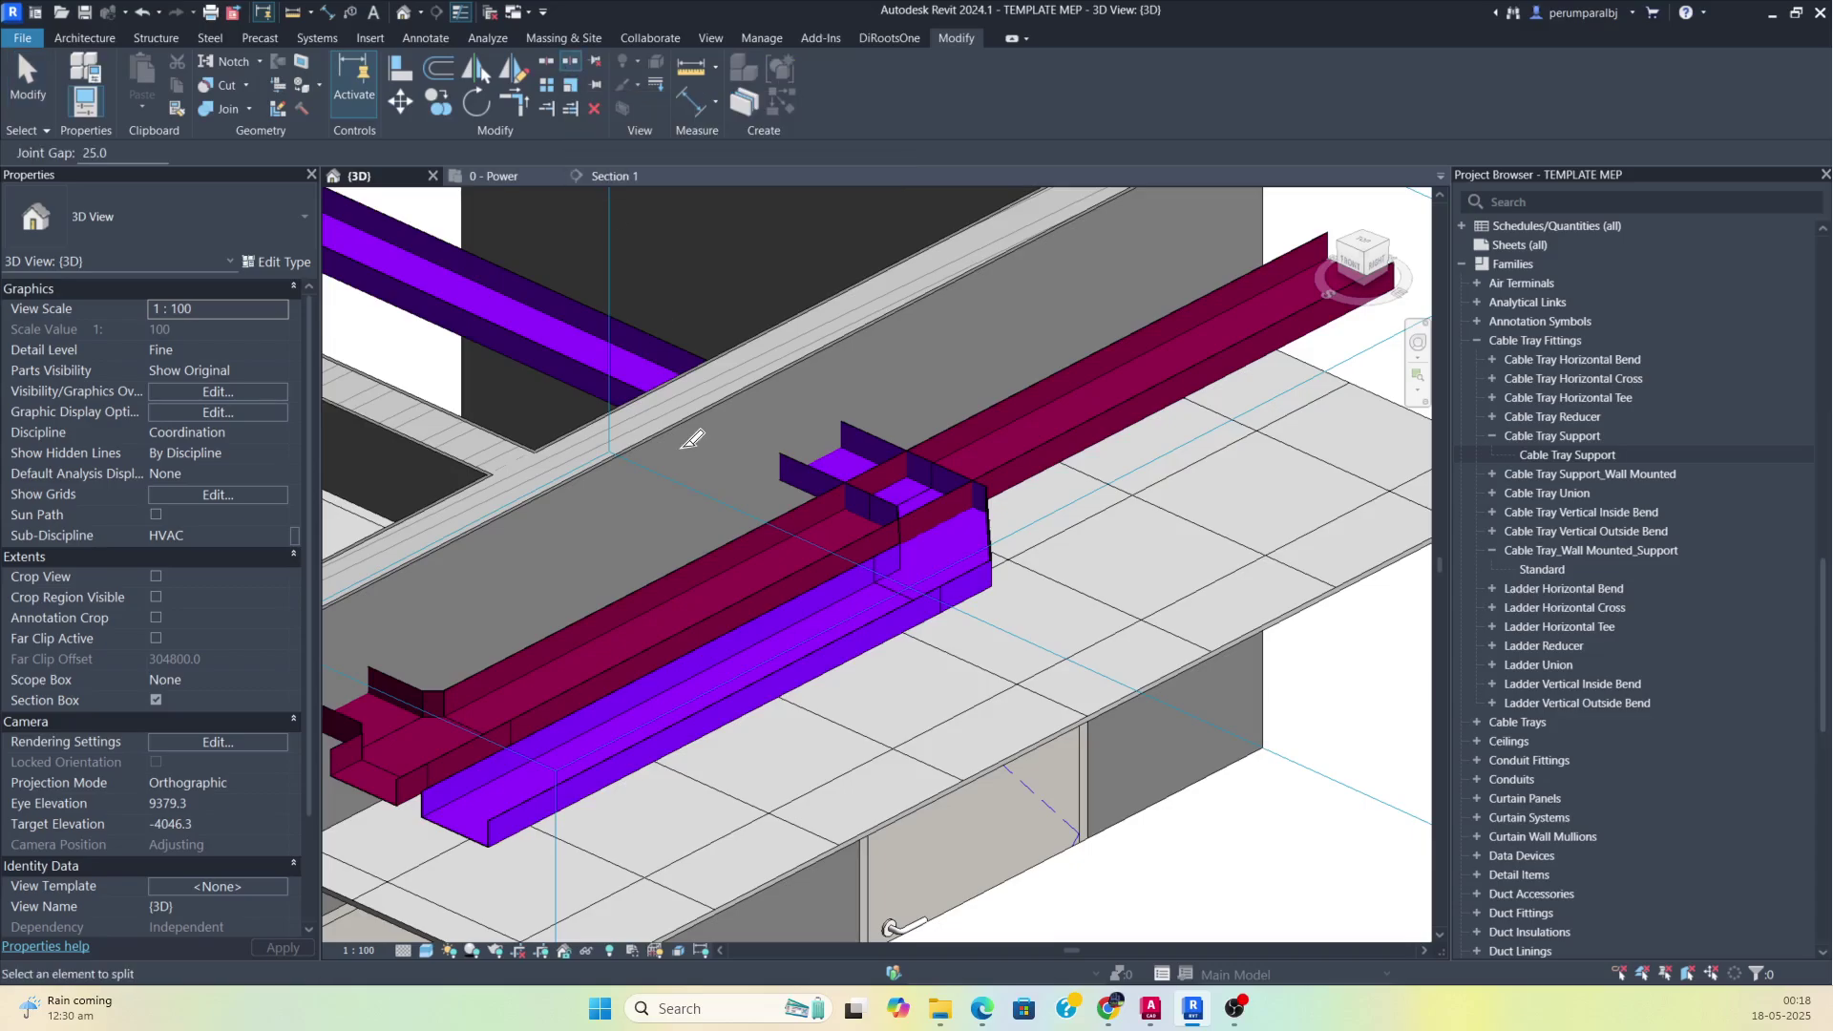
{"action": "key", "text": "Escape"}
{"action": "scroll", "coordinate": [688, 565], "scroll_direction": "up", "scroll_amount": 1}
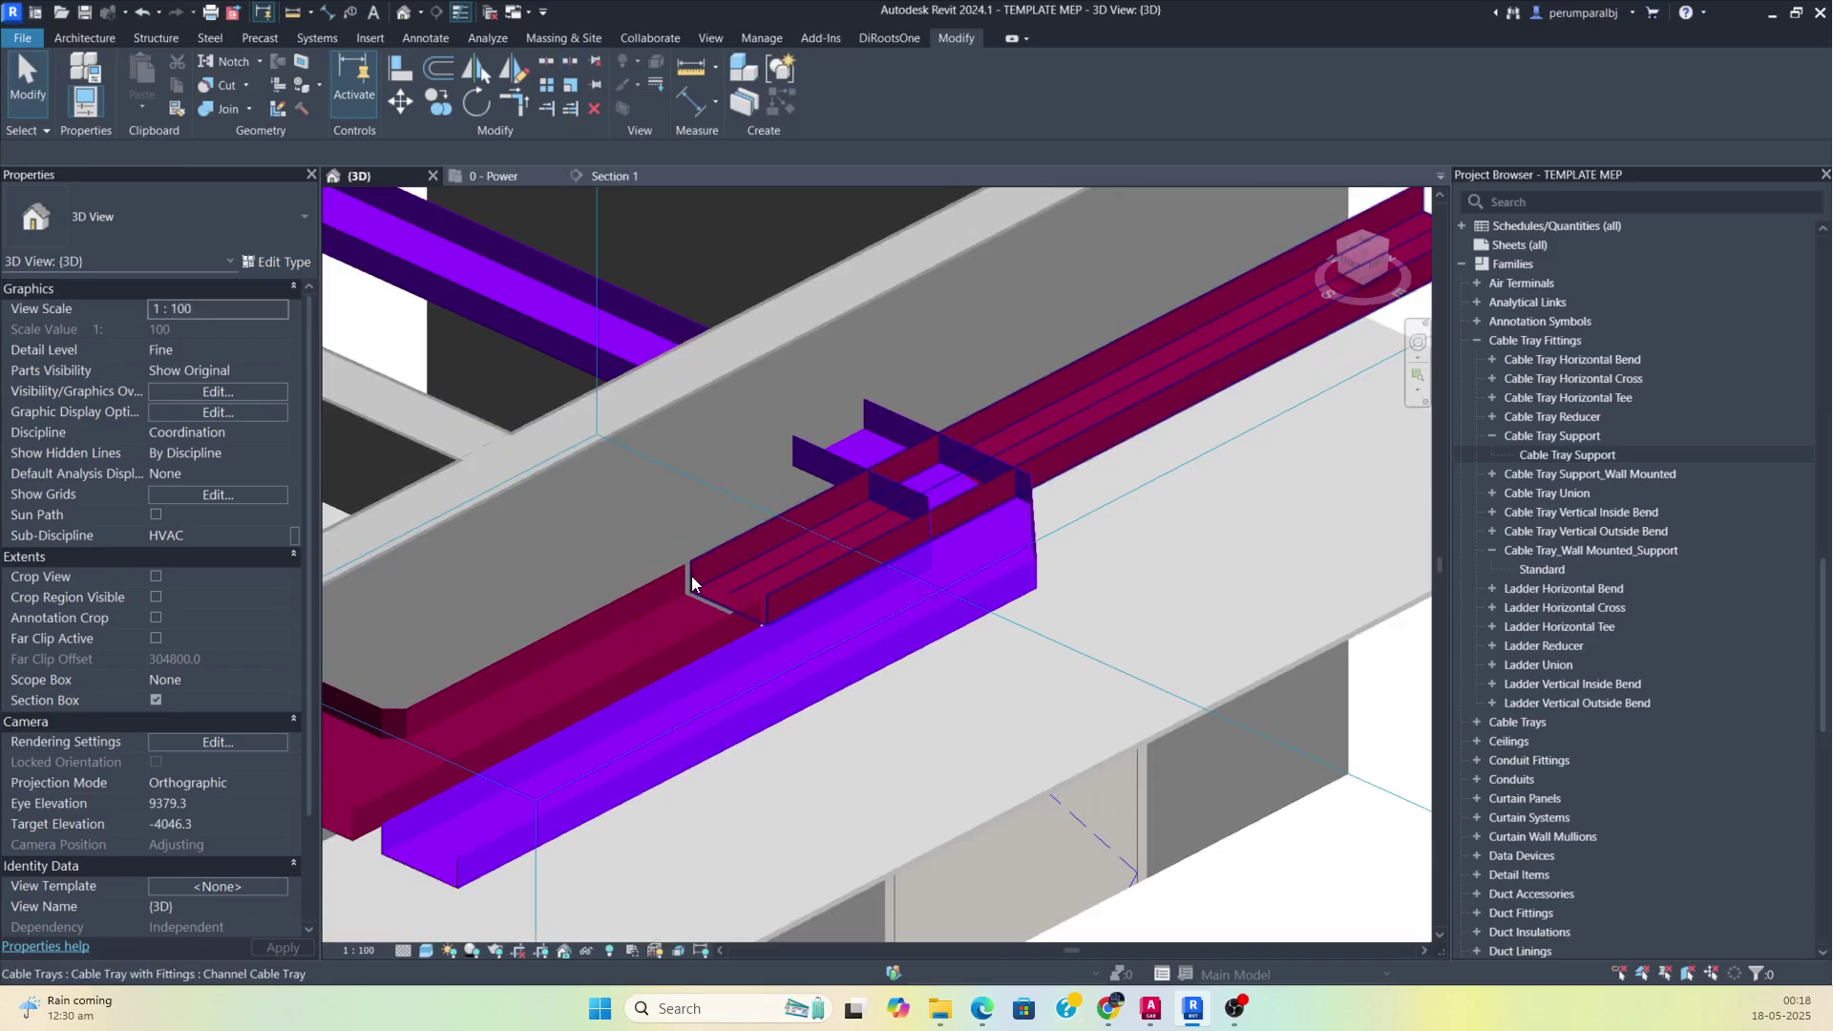
{"action": "scroll", "coordinate": [691, 565], "scroll_direction": "down", "scroll_amount": 2}
Set the middle elevation of the CT-2 tray section passing over the CT-1 branch to 3350 mm.
{"action": "left_click", "coordinate": [731, 564]}
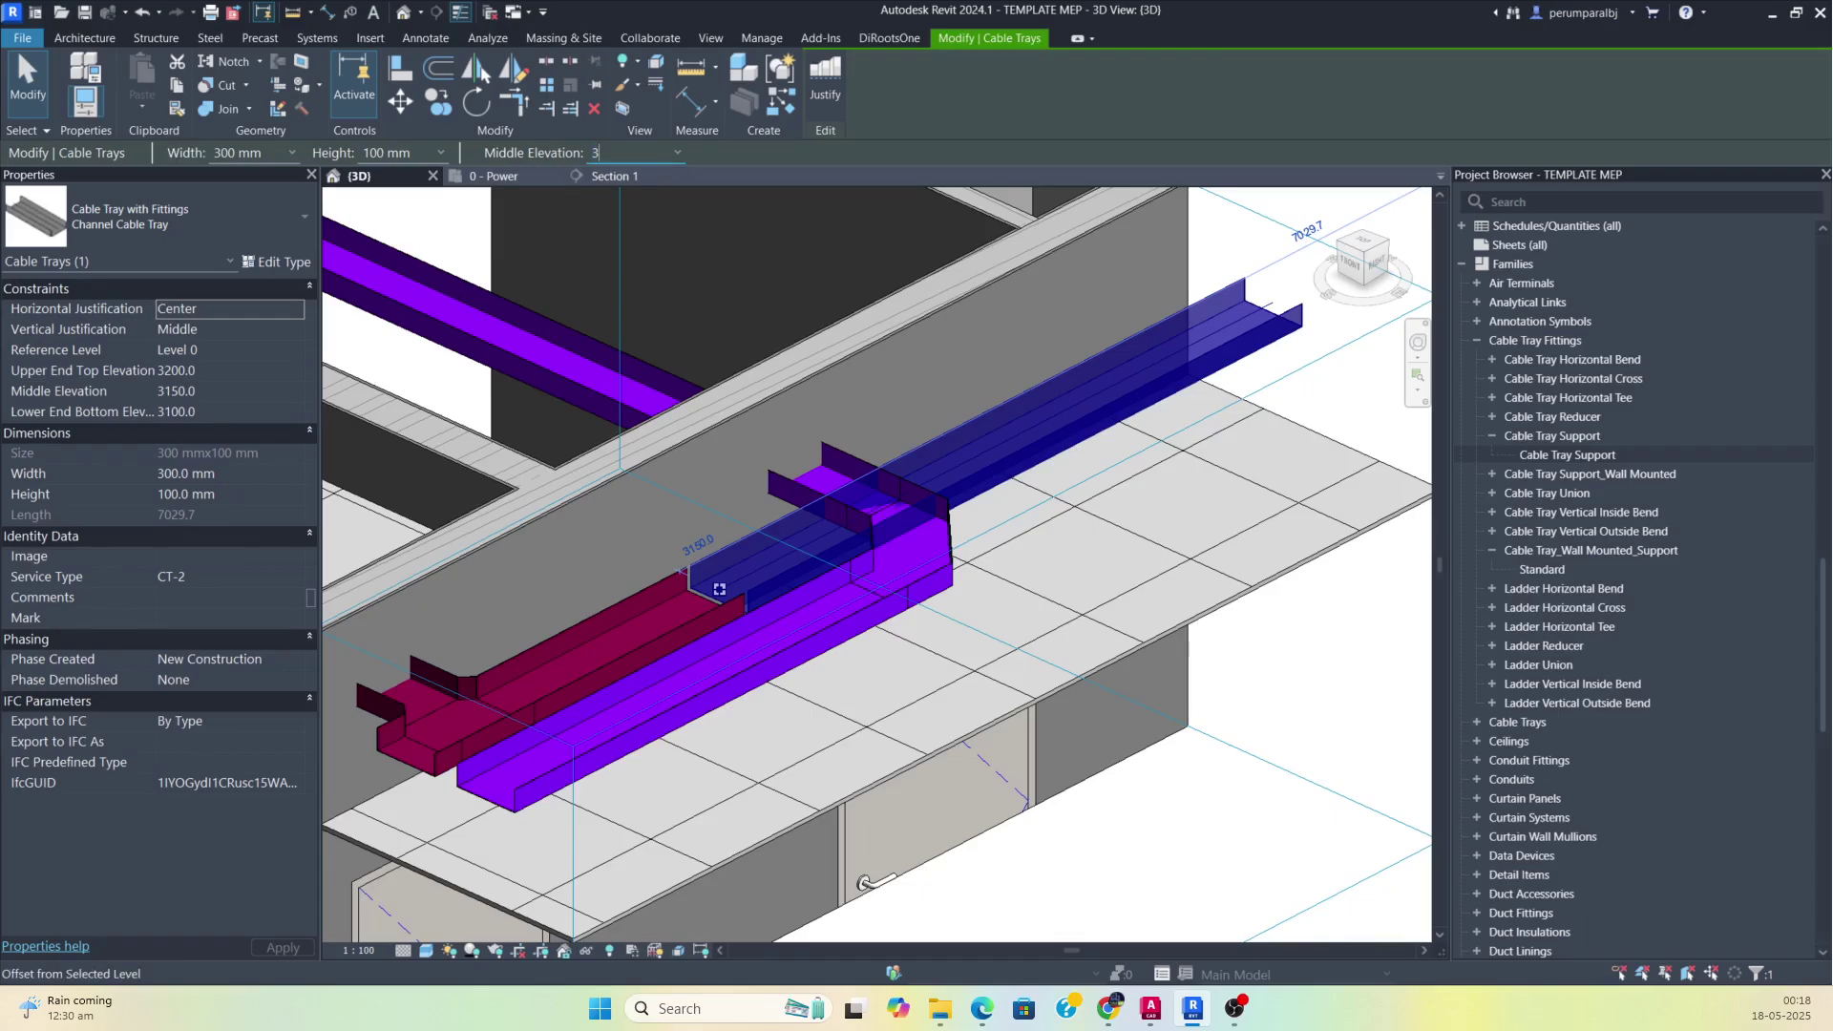
{"action": "scroll", "coordinate": [917, 551], "scroll_direction": "down", "scroll_amount": 2}
{"action": "middle_click_drag", "start_coordinate": [919, 548], "coordinate": [917, 459], "text": "shift"}
From the Top 3D view, extend the raised CT-2 section's split end to the lower tray to join them with an offset.
{"action": "left_click", "coordinate": [1371, 250]}
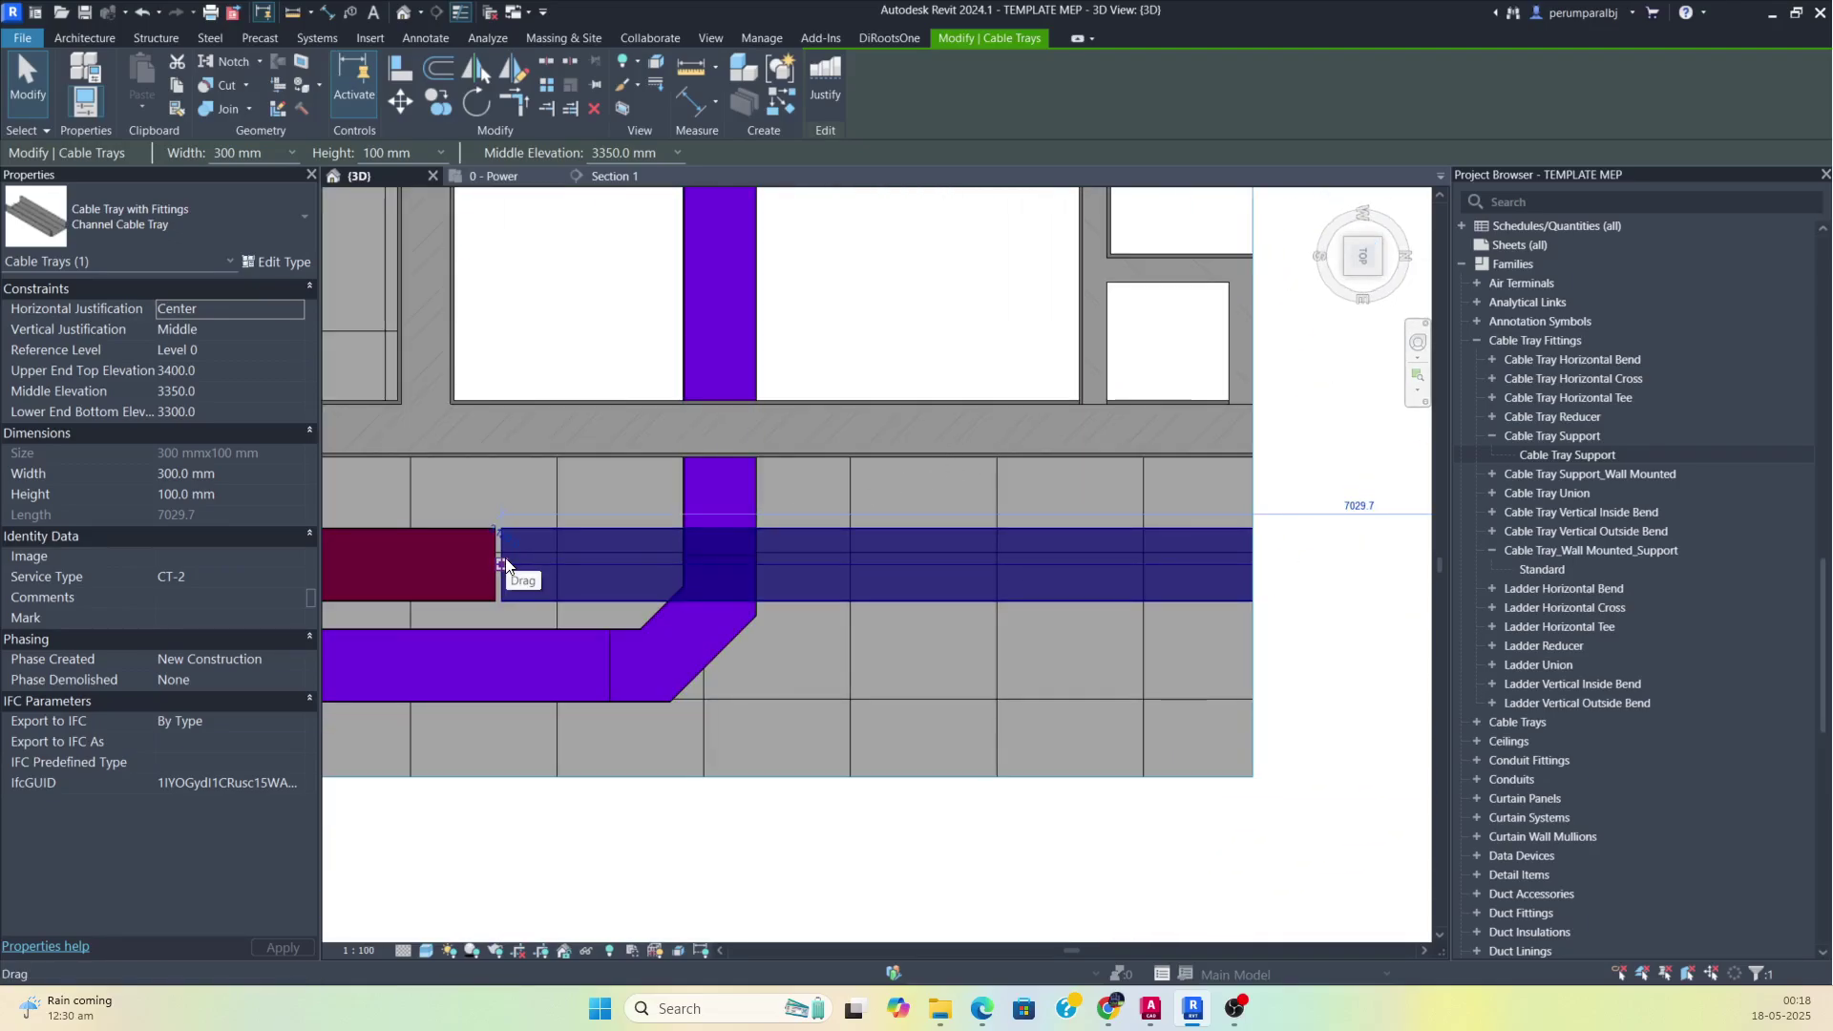
{"action": "left_click_drag", "start_coordinate": [504, 566], "coordinate": [496, 565]}
{"action": "key", "text": "Escape"}
{"action": "scroll", "coordinate": [657, 559], "scroll_direction": "down", "scroll_amount": 3}
{"action": "middle_click_drag", "start_coordinate": [667, 569], "coordinate": [678, 663], "text": "shift"}
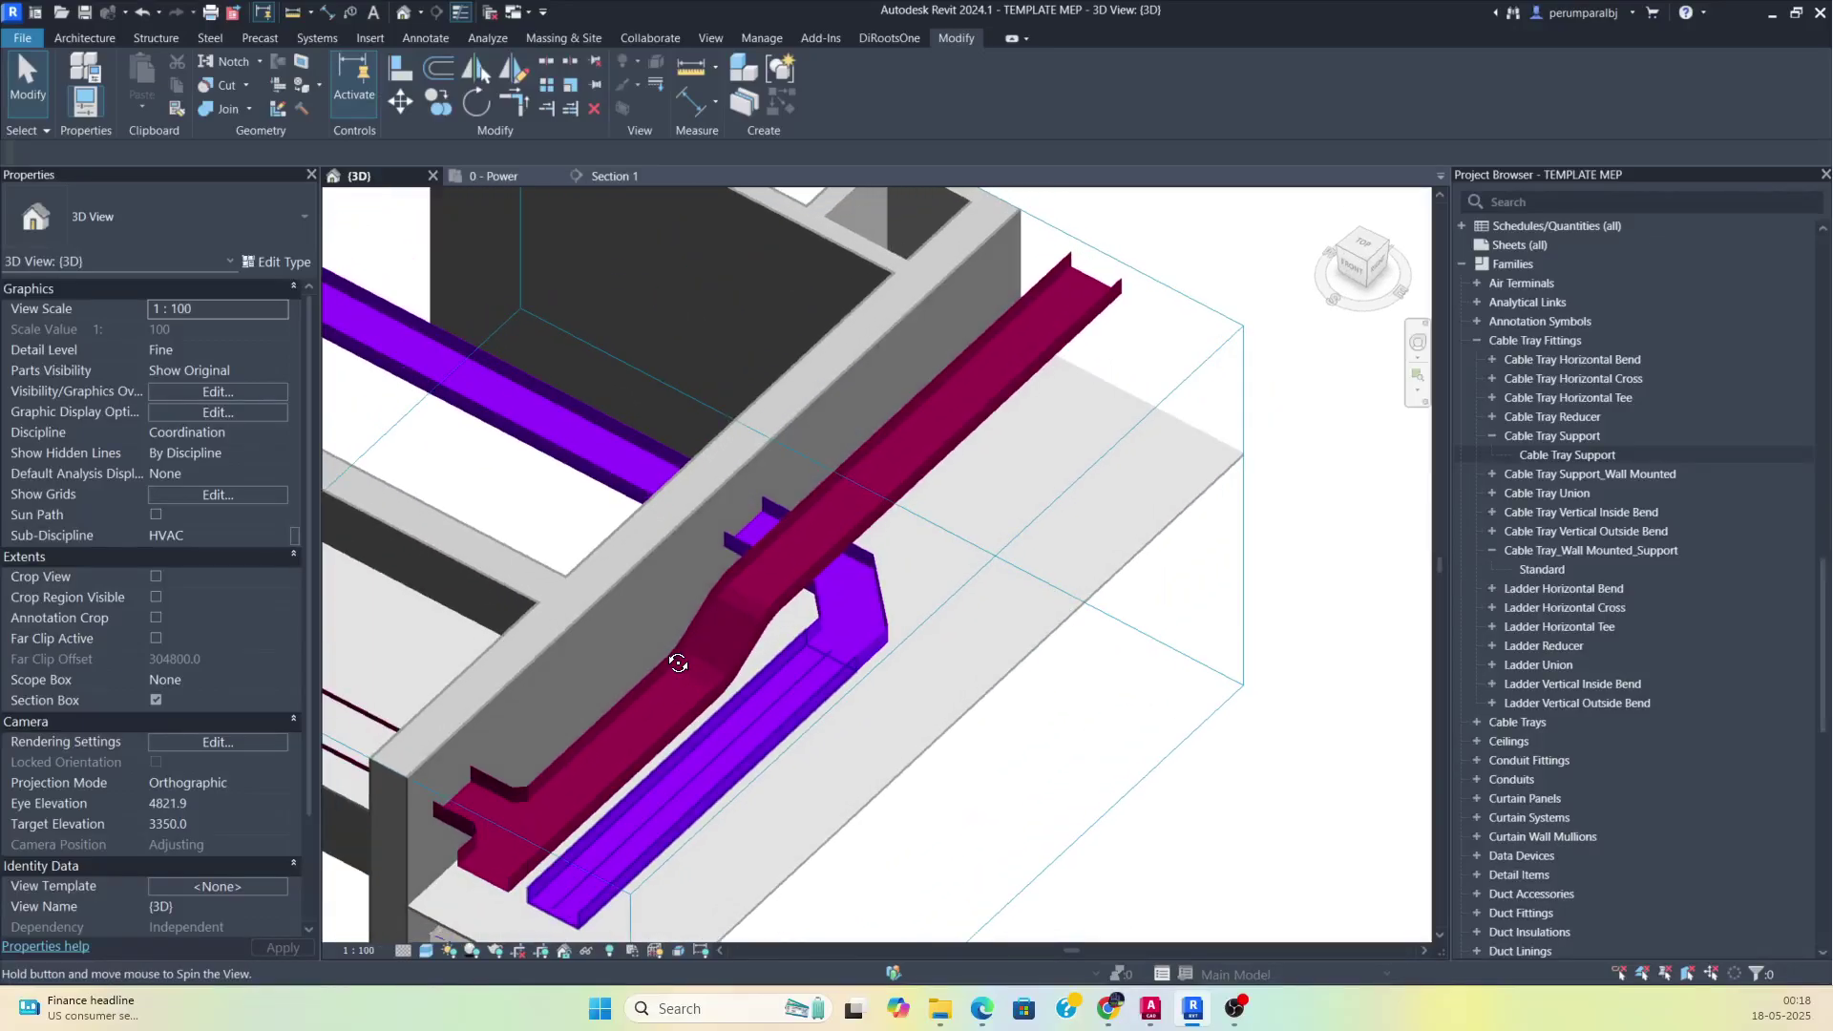
{"action": "scroll", "coordinate": [674, 644], "scroll_direction": "up", "scroll_amount": 1}
{"action": "scroll", "coordinate": [932, 382], "scroll_direction": "down", "scroll_amount": 2}
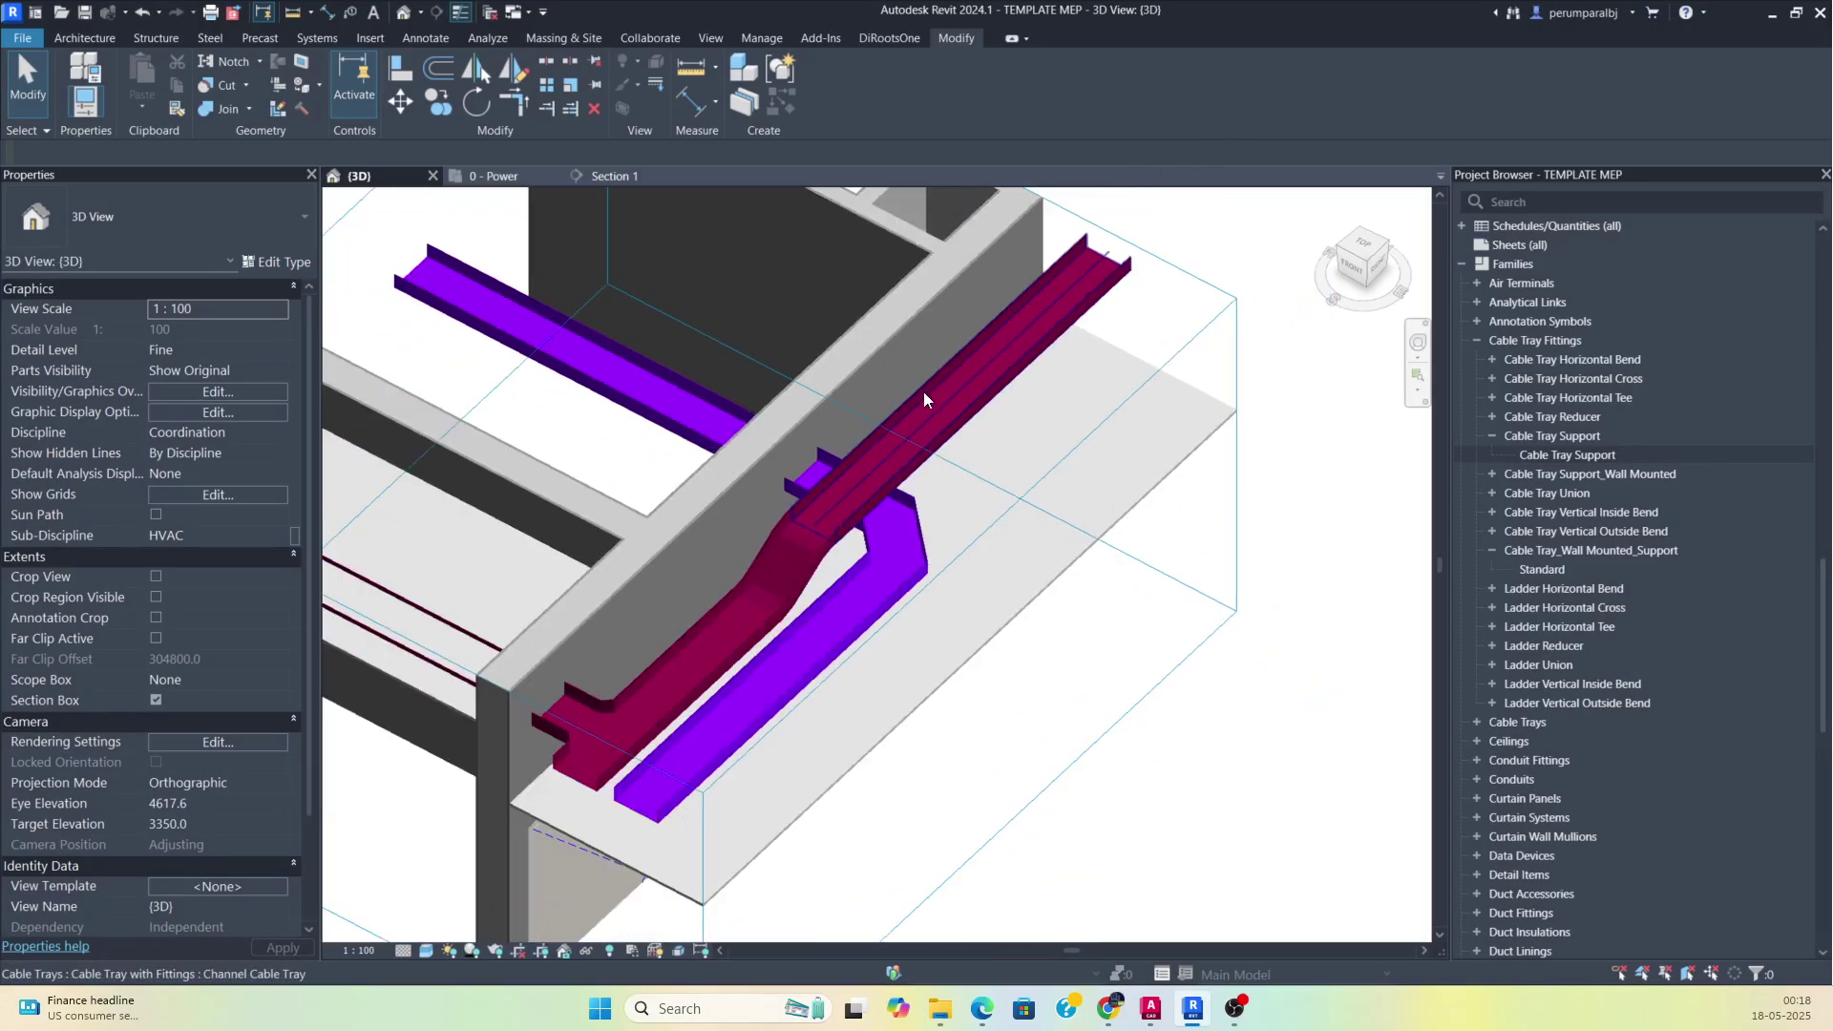
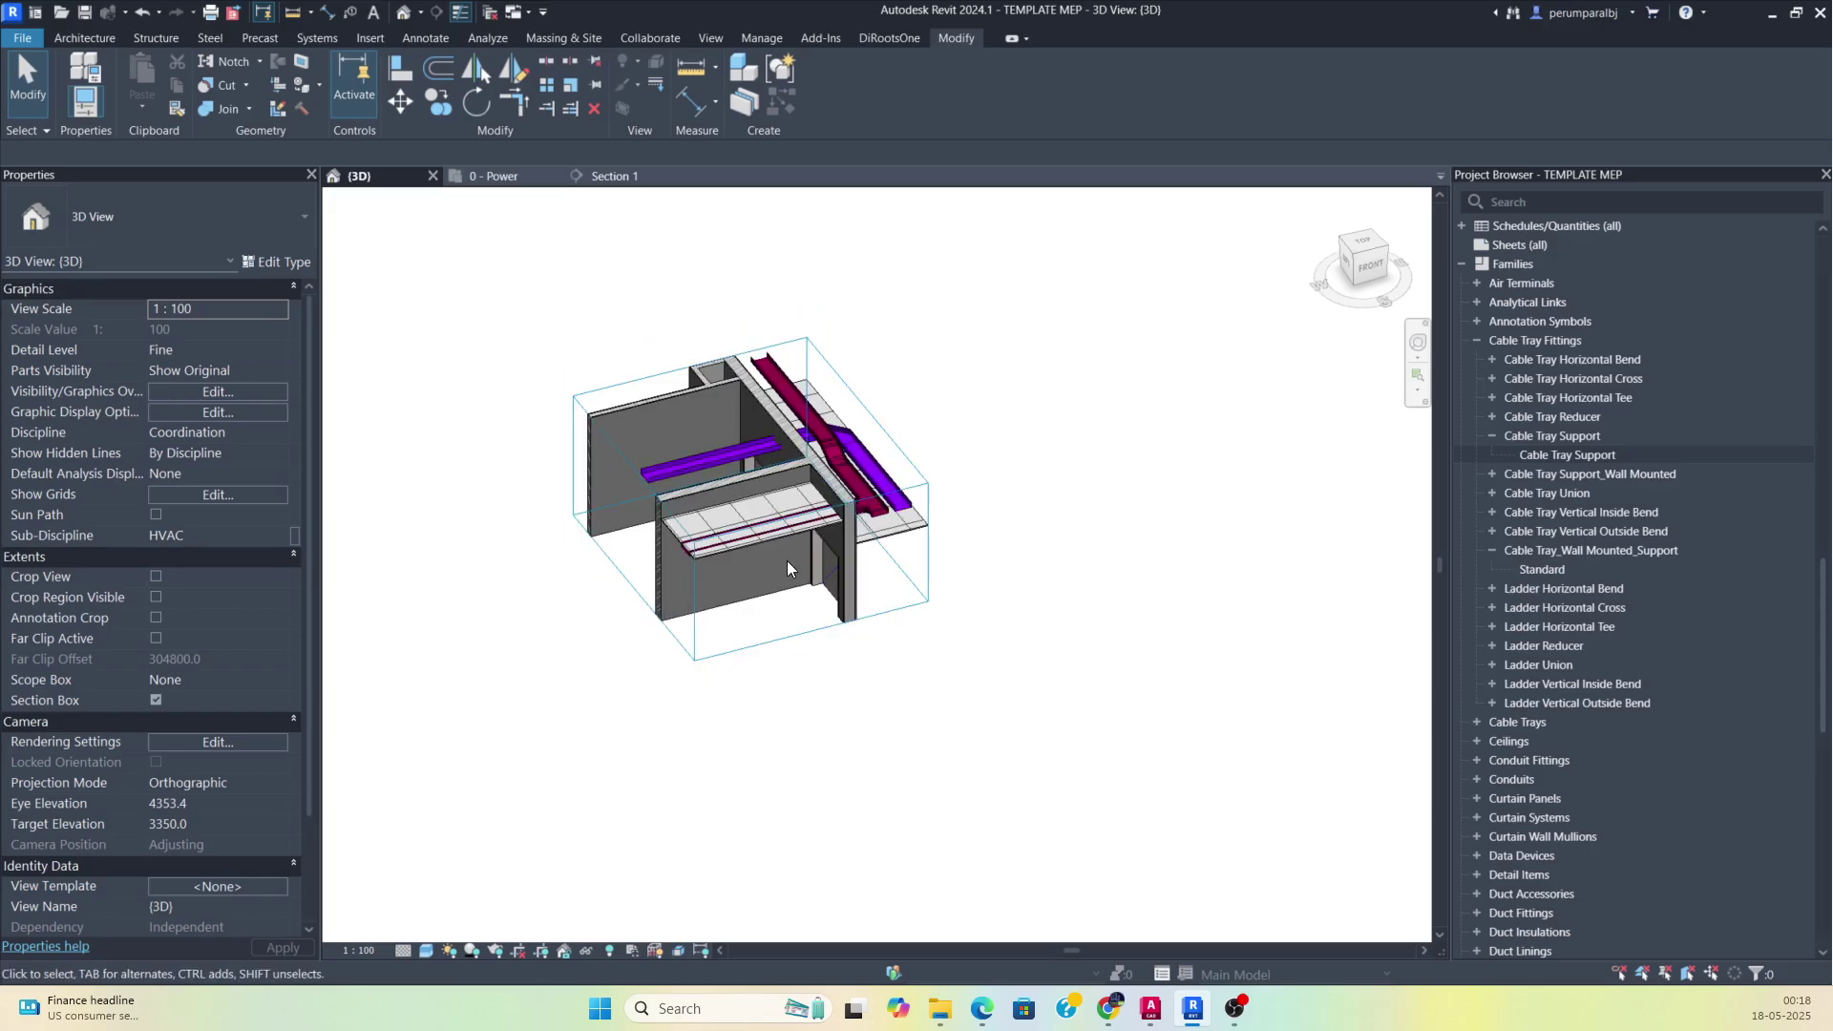
Extend the section box on the room side and zoom in on the CT-2 offset over the CT-1 branch.
{"action": "left_click", "coordinate": [870, 622]}
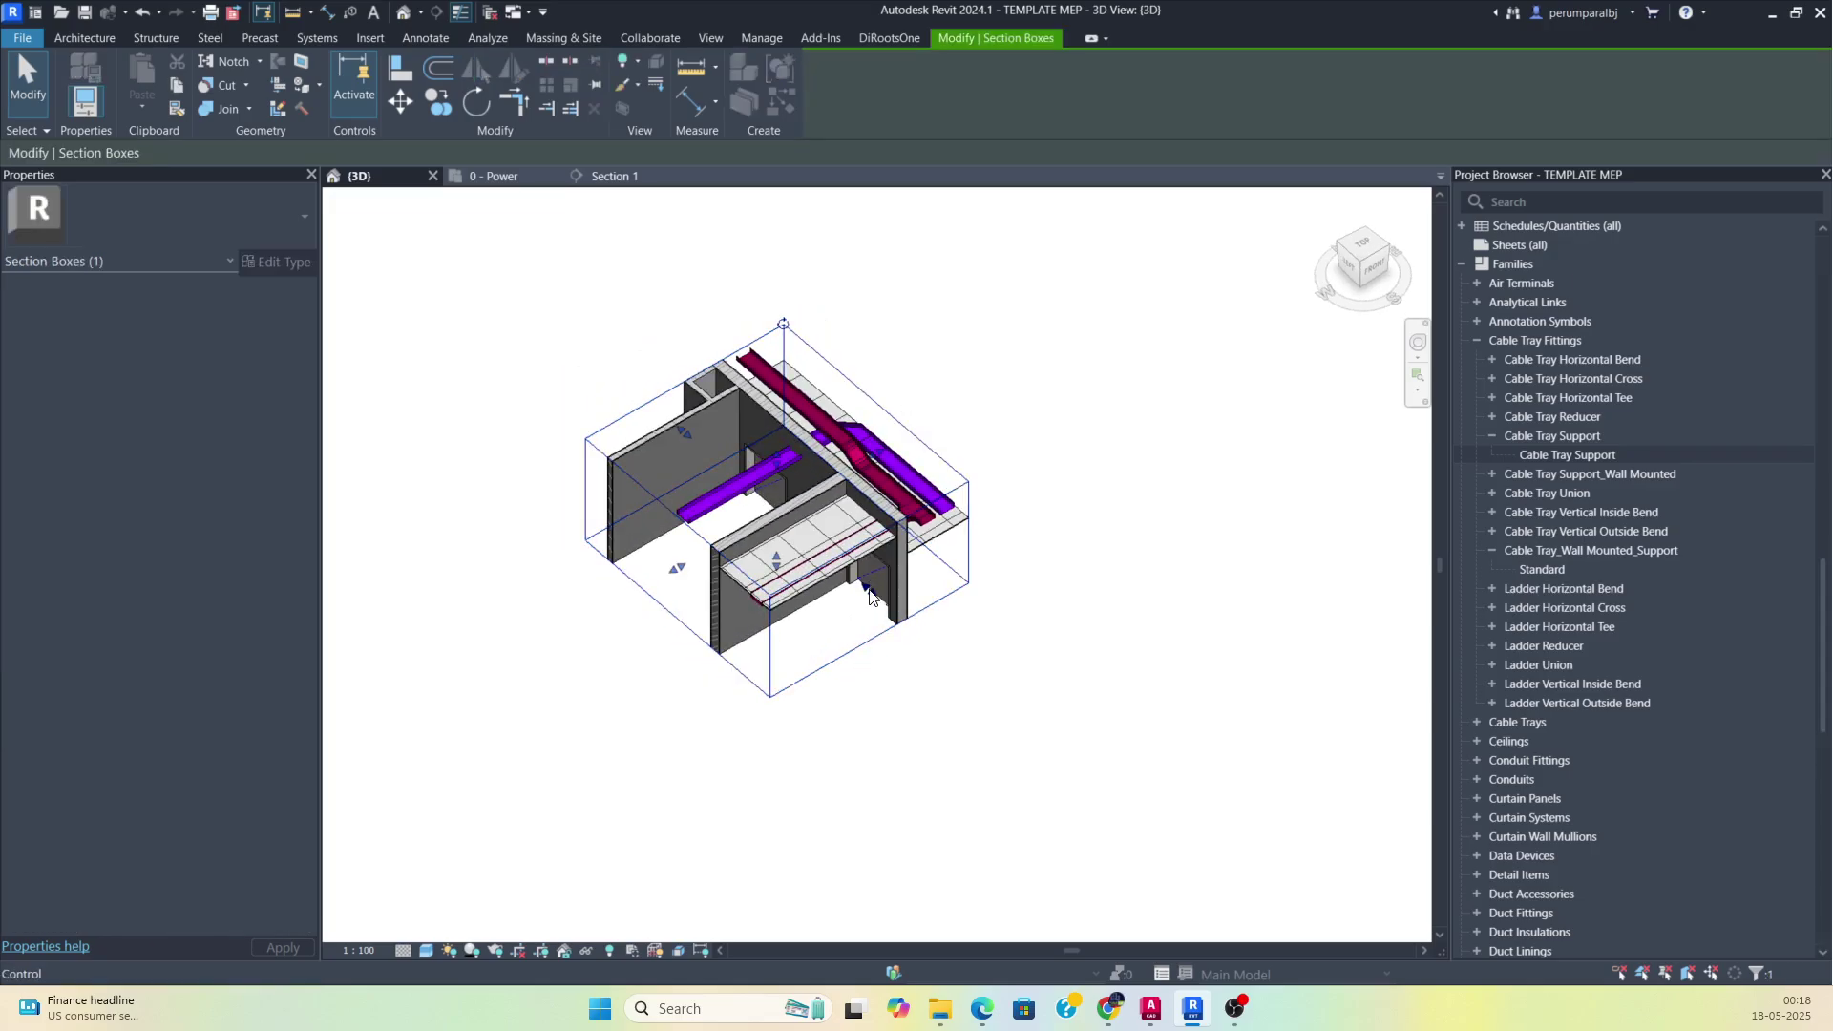
{"action": "left_click_drag", "start_coordinate": [870, 591], "coordinate": [1125, 764]}
{"action": "left_click", "coordinate": [1069, 661]}
{"action": "scroll", "coordinate": [955, 528], "scroll_direction": "up", "scroll_amount": 1}
{"action": "scroll", "coordinate": [955, 528], "scroll_direction": "up", "scroll_amount": 5}
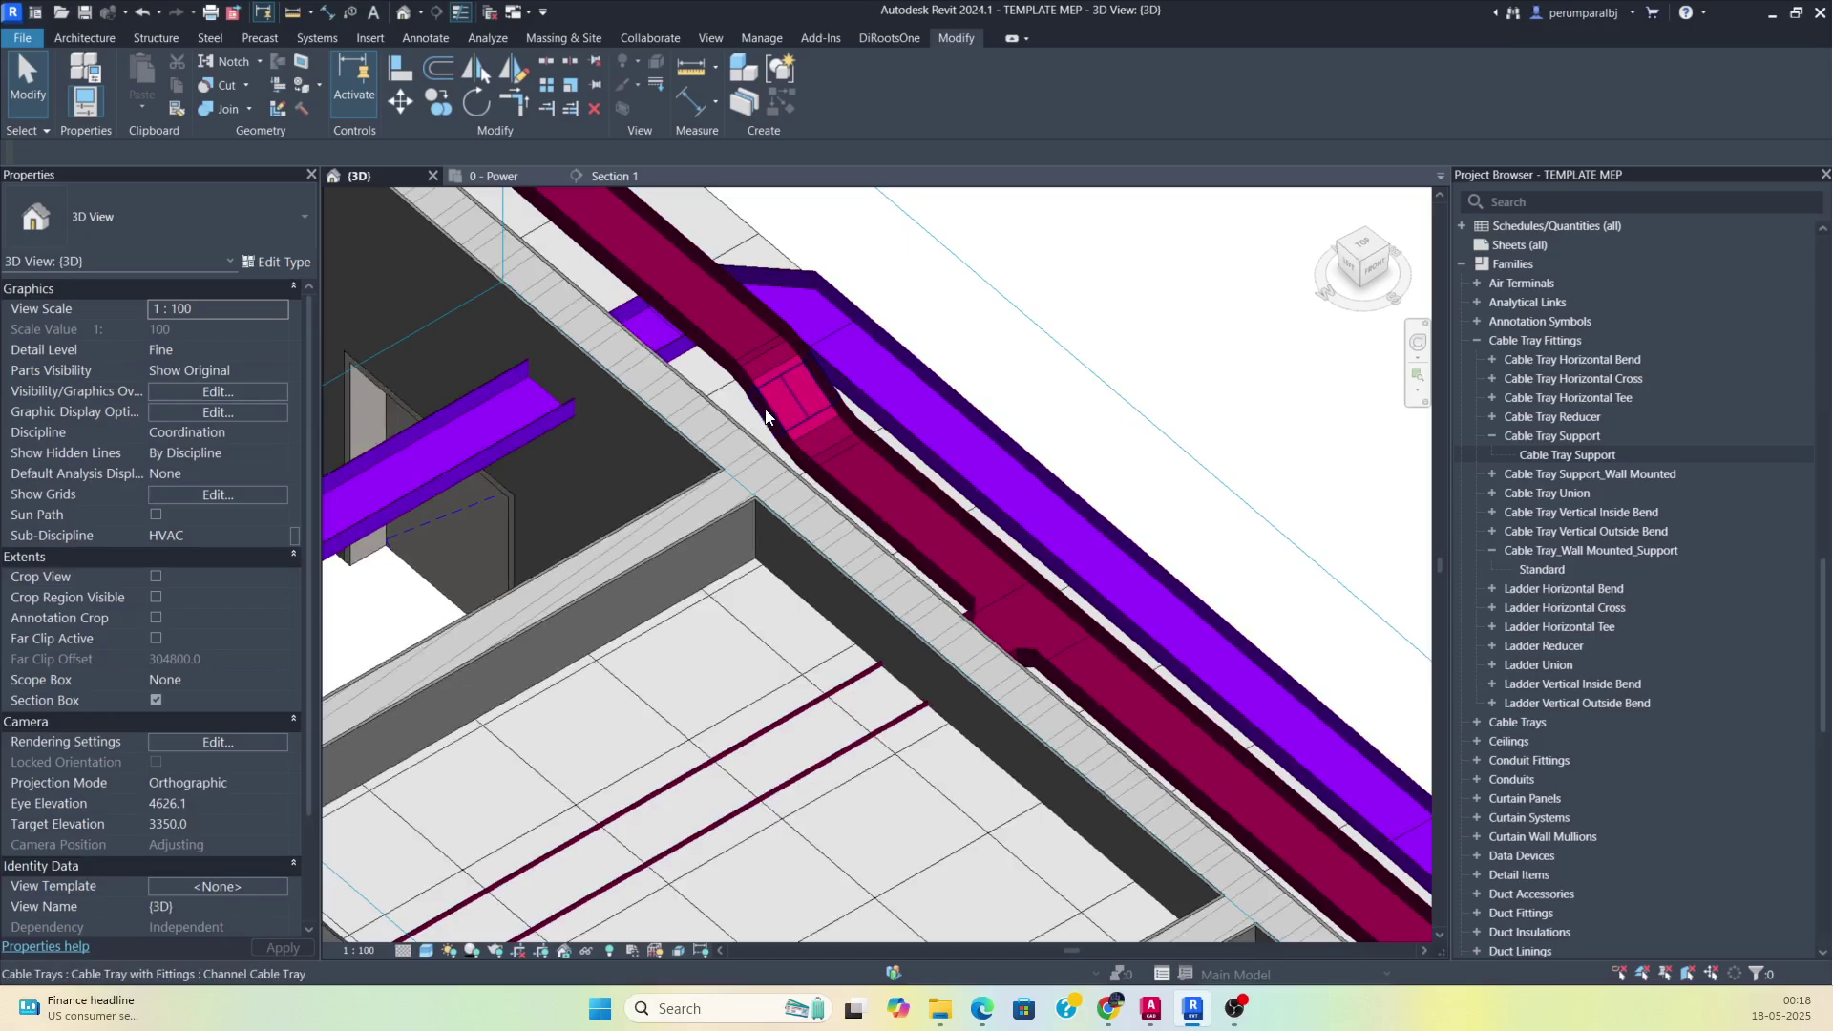
Delete the CT-2 offset's sloped piece and both of its vertical bends beside the CT-1 branch crossing.
{"action": "left_click", "coordinate": [767, 408]}
{"action": "key", "text": "Delete"}
{"action": "scroll", "coordinate": [772, 387], "scroll_direction": "down", "scroll_amount": 2}
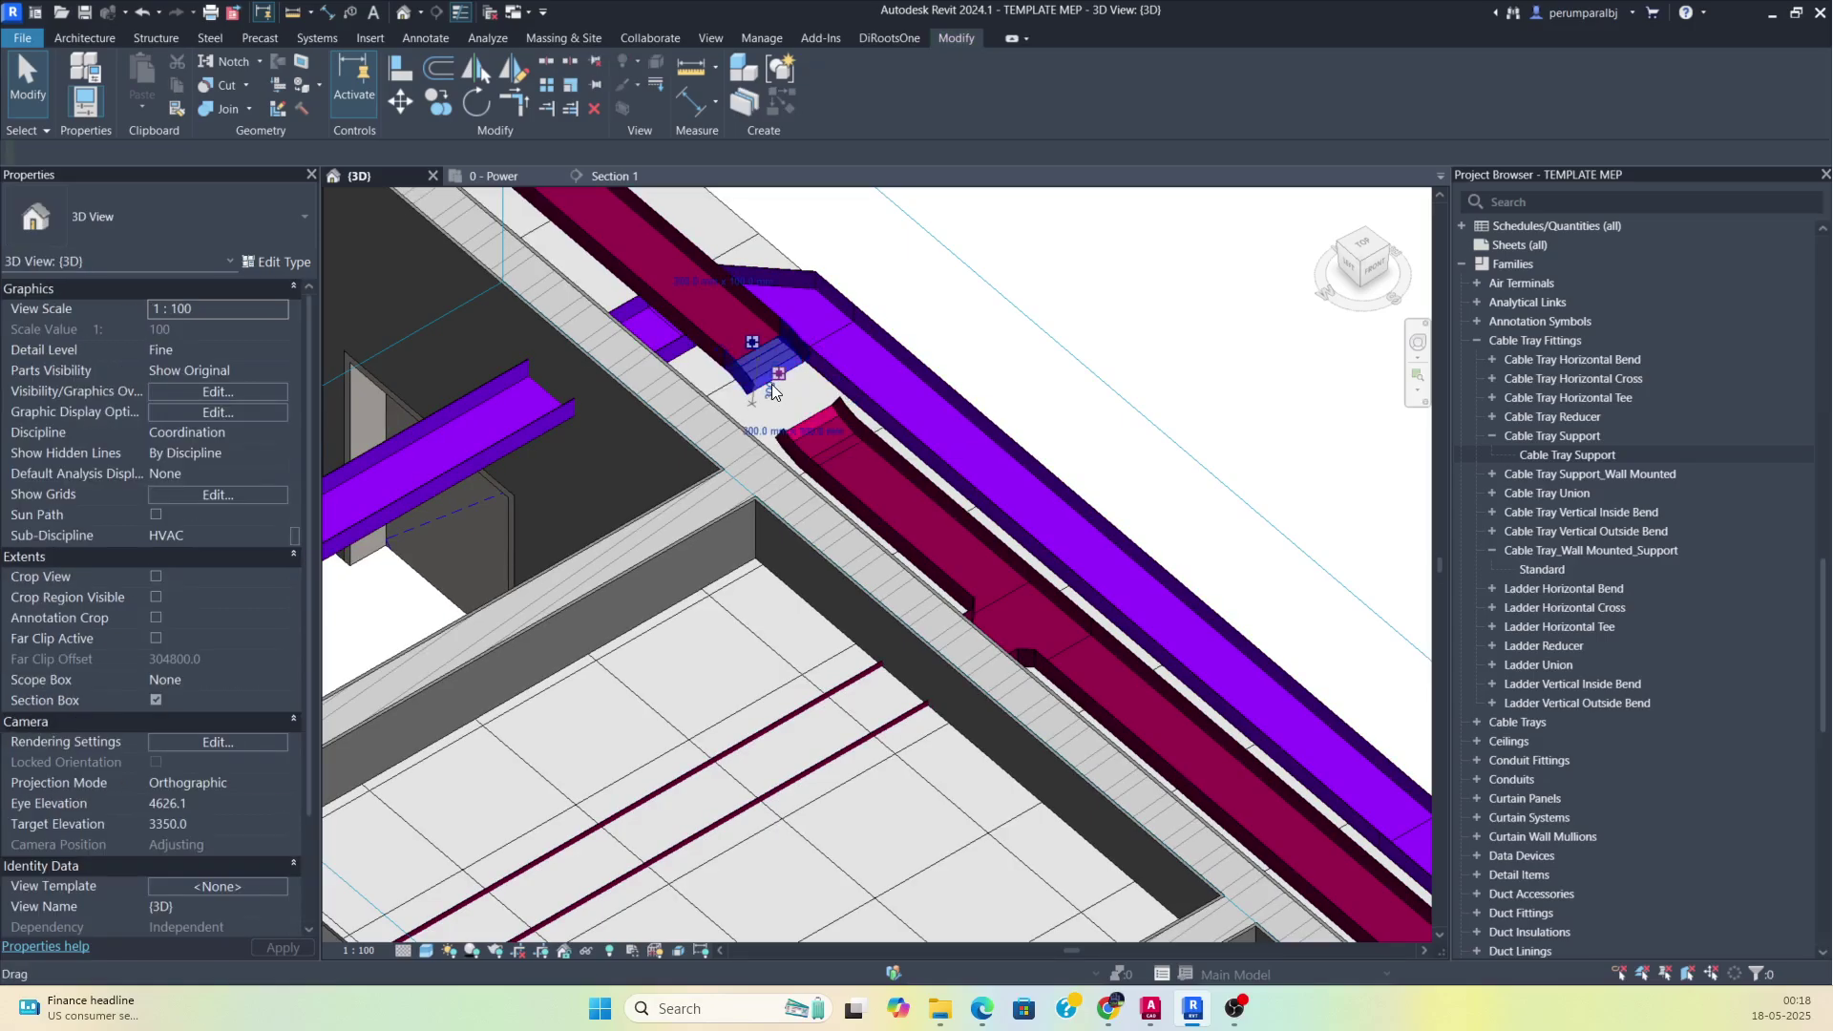
{"action": "left_click", "coordinate": [794, 427]}
{"action": "key", "text": "Delete"}
{"action": "scroll", "coordinate": [765, 437], "scroll_direction": "down", "scroll_amount": 2}
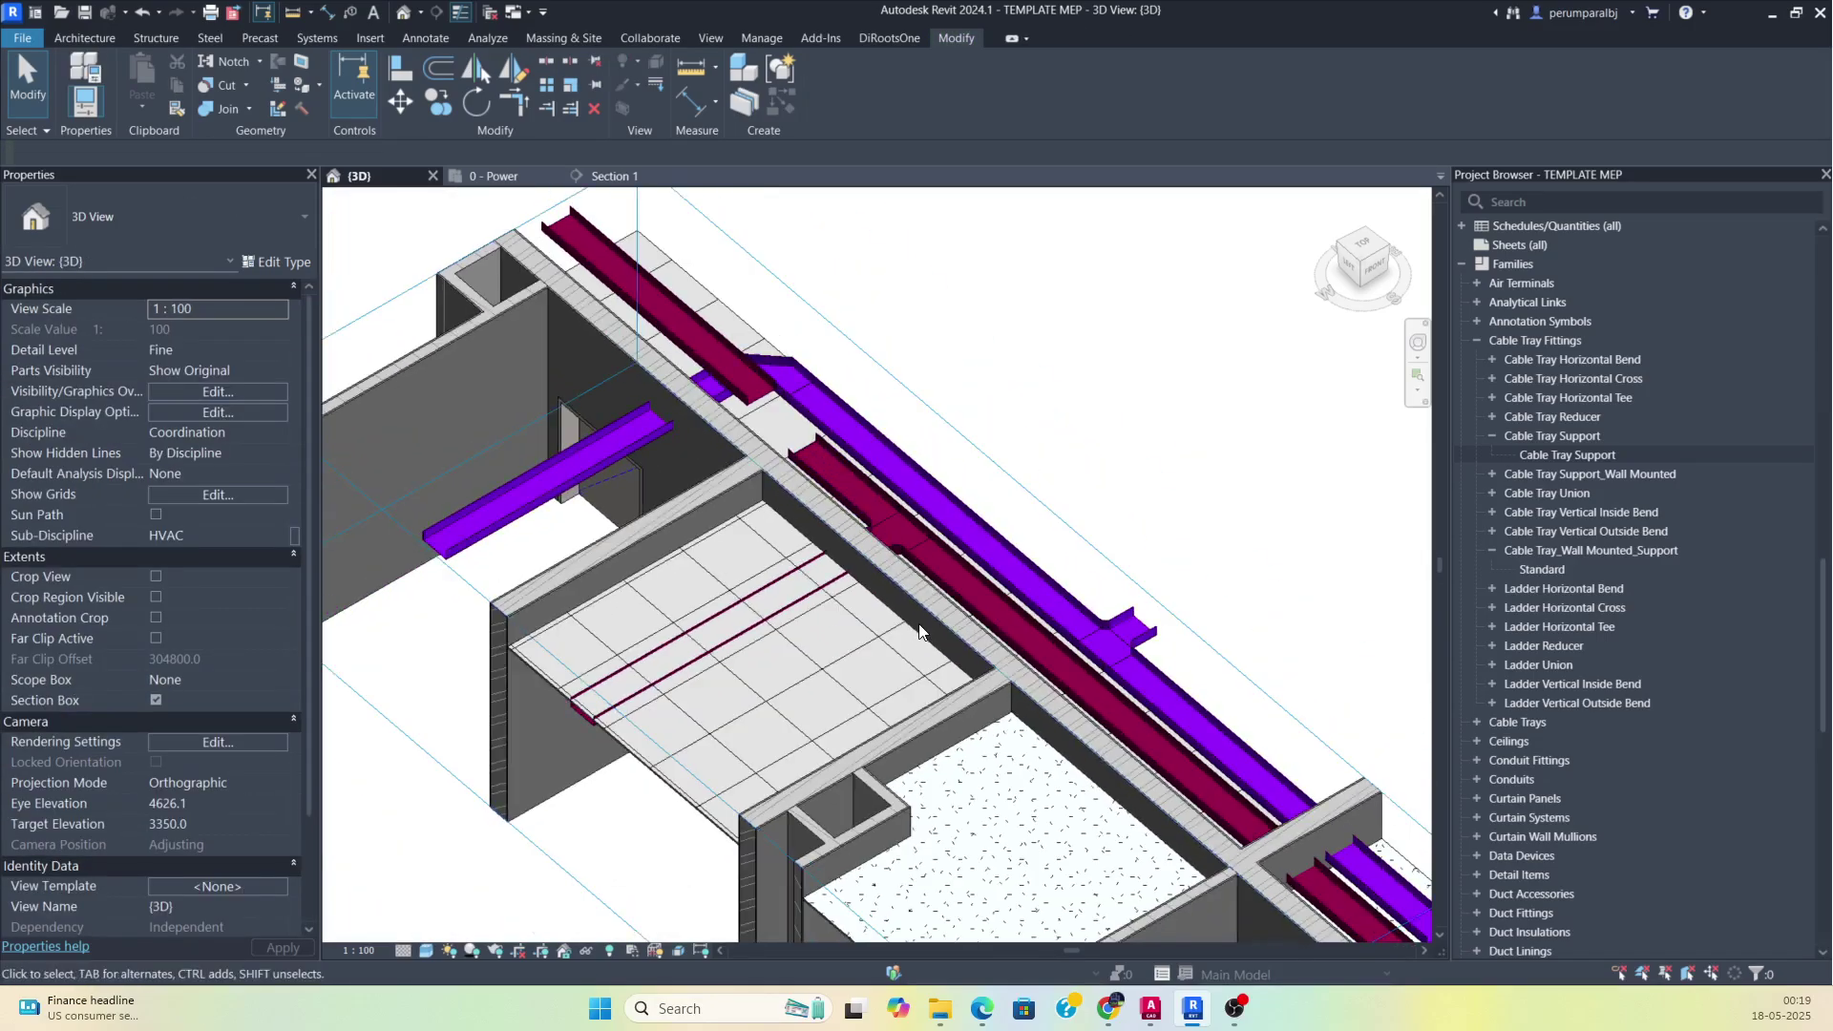
Split the CT-2 corridor tray with a joint gap of 25 beyond its room-branch tee, near the CT-1 side tee.
{"action": "scroll", "coordinate": [896, 518], "scroll_direction": "up", "scroll_amount": 3}
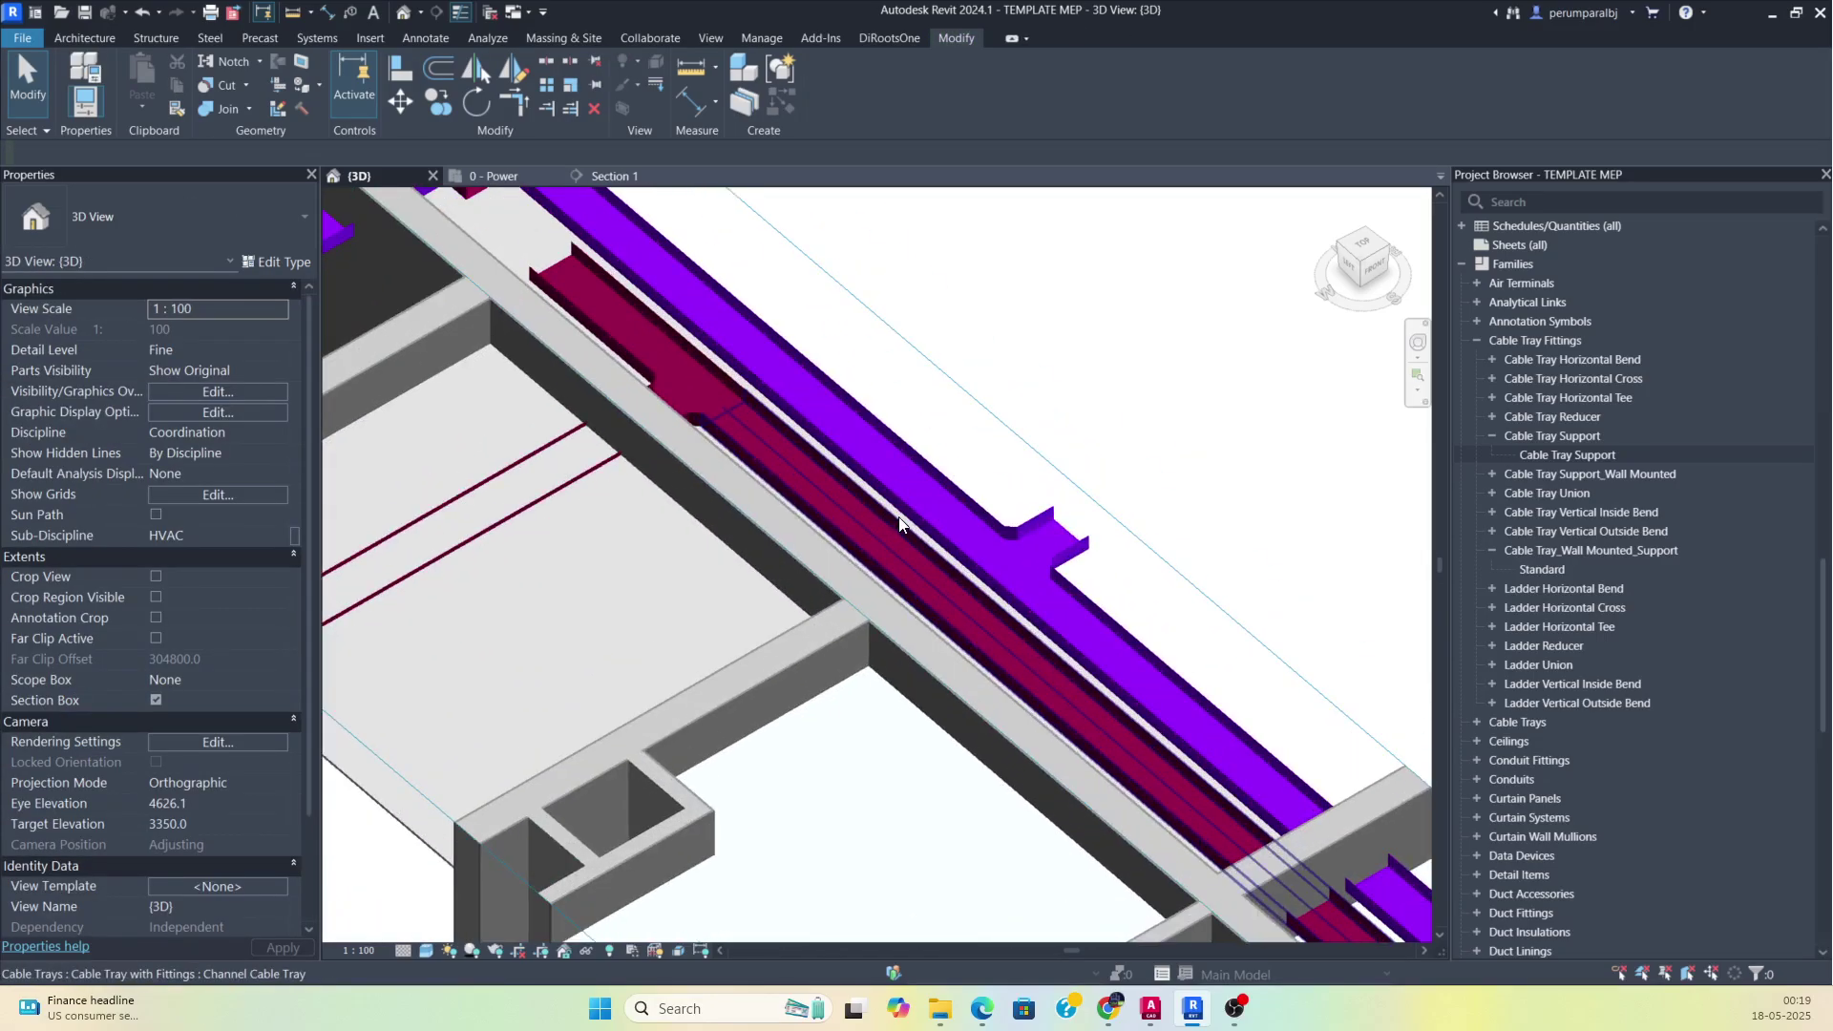
{"action": "left_click", "coordinate": [570, 62]}
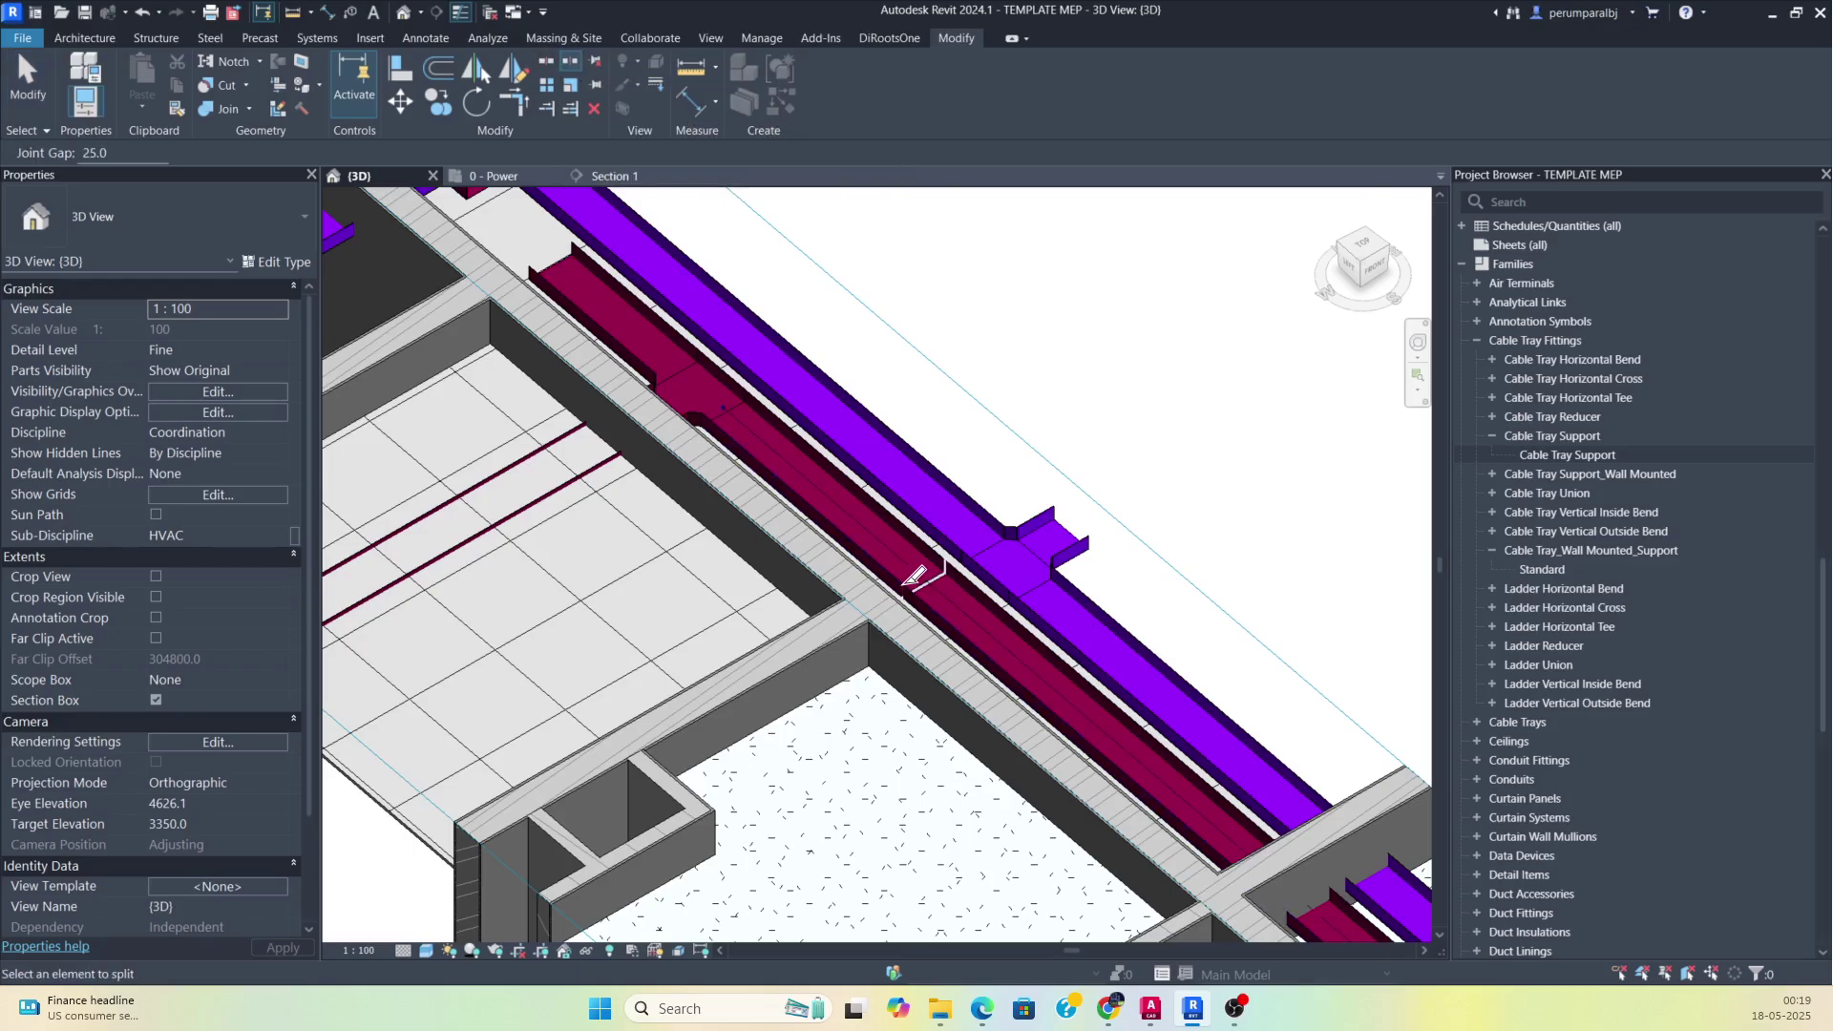
{"action": "scroll", "coordinate": [1024, 614], "scroll_direction": "down", "scroll_amount": 3}
{"action": "key", "text": "Escape"}
Check the middle elevations of the raised CT-2 section and of the section between the room-branch tee and the new split.
{"action": "middle_click_drag", "start_coordinate": [577, 607], "coordinate": [618, 696]}
{"action": "scroll", "coordinate": [508, 762], "scroll_direction": "up", "scroll_amount": 2}
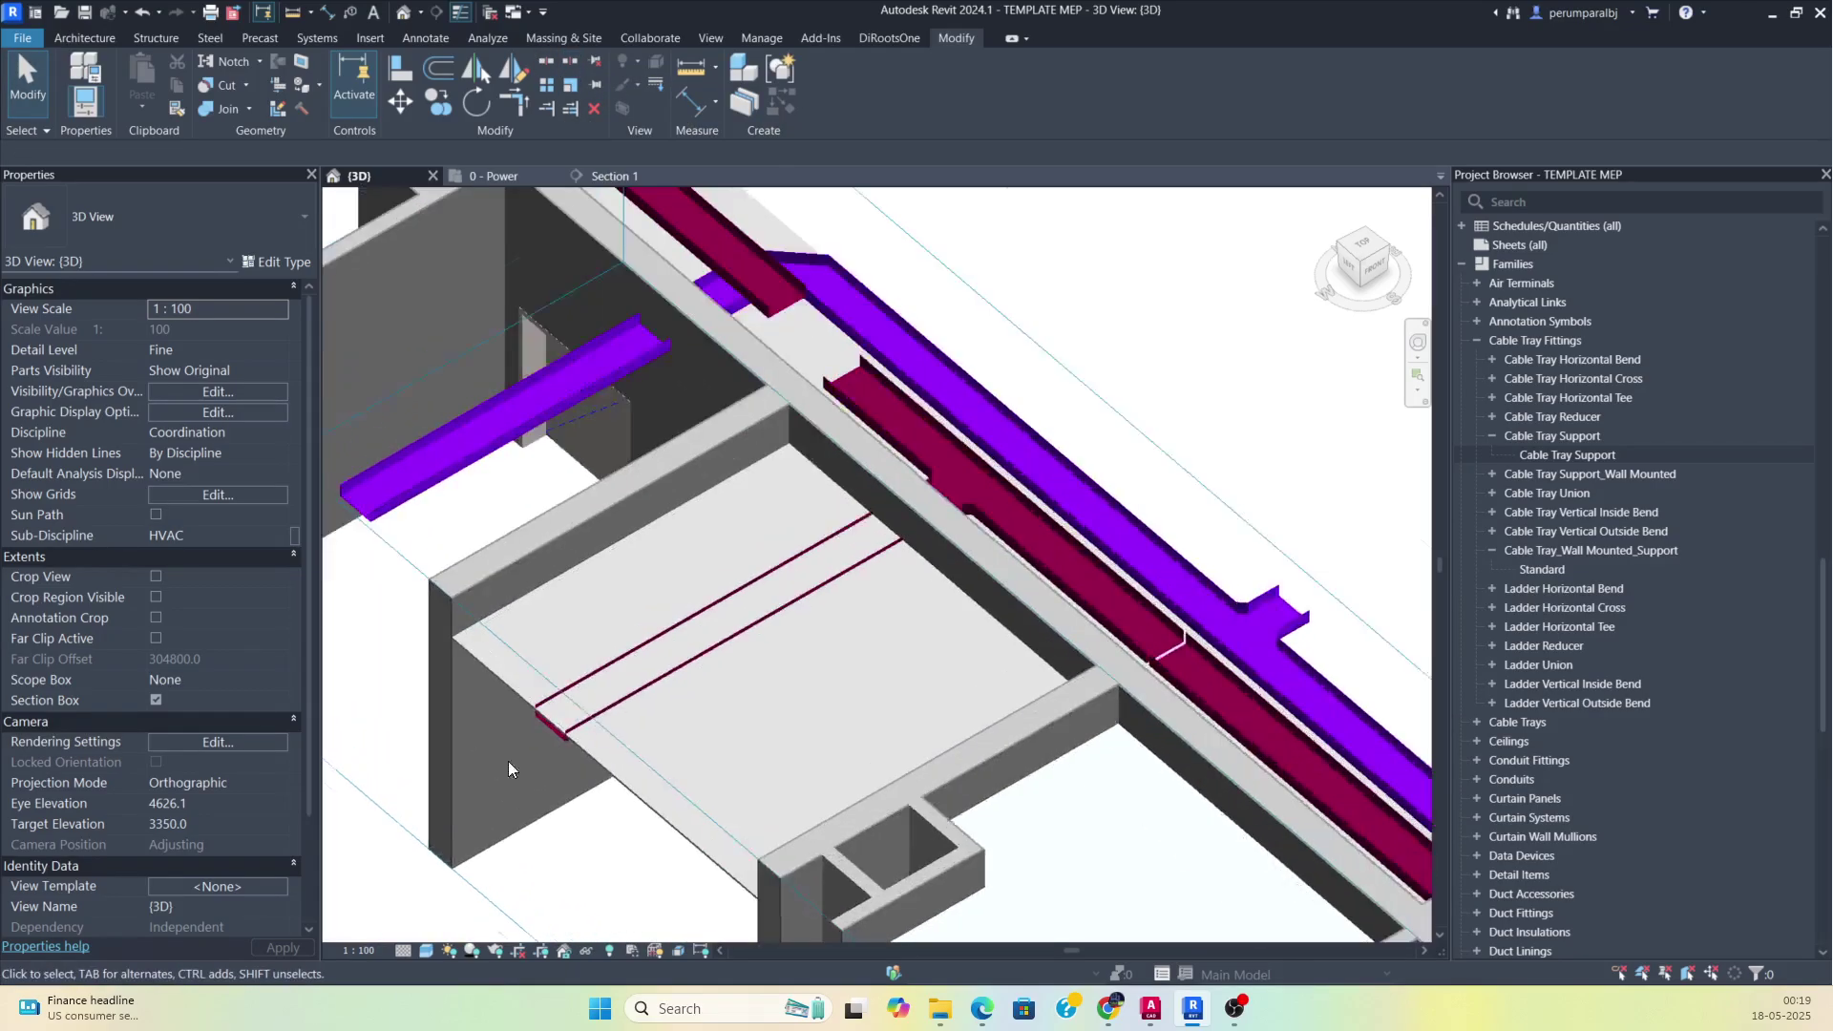
{"action": "scroll", "coordinate": [508, 760], "scroll_direction": "up", "scroll_amount": 3}
{"action": "scroll", "coordinate": [552, 708], "scroll_direction": "down", "scroll_amount": 4}
{"action": "scroll", "coordinate": [589, 661], "scroll_direction": "down", "scroll_amount": 1}
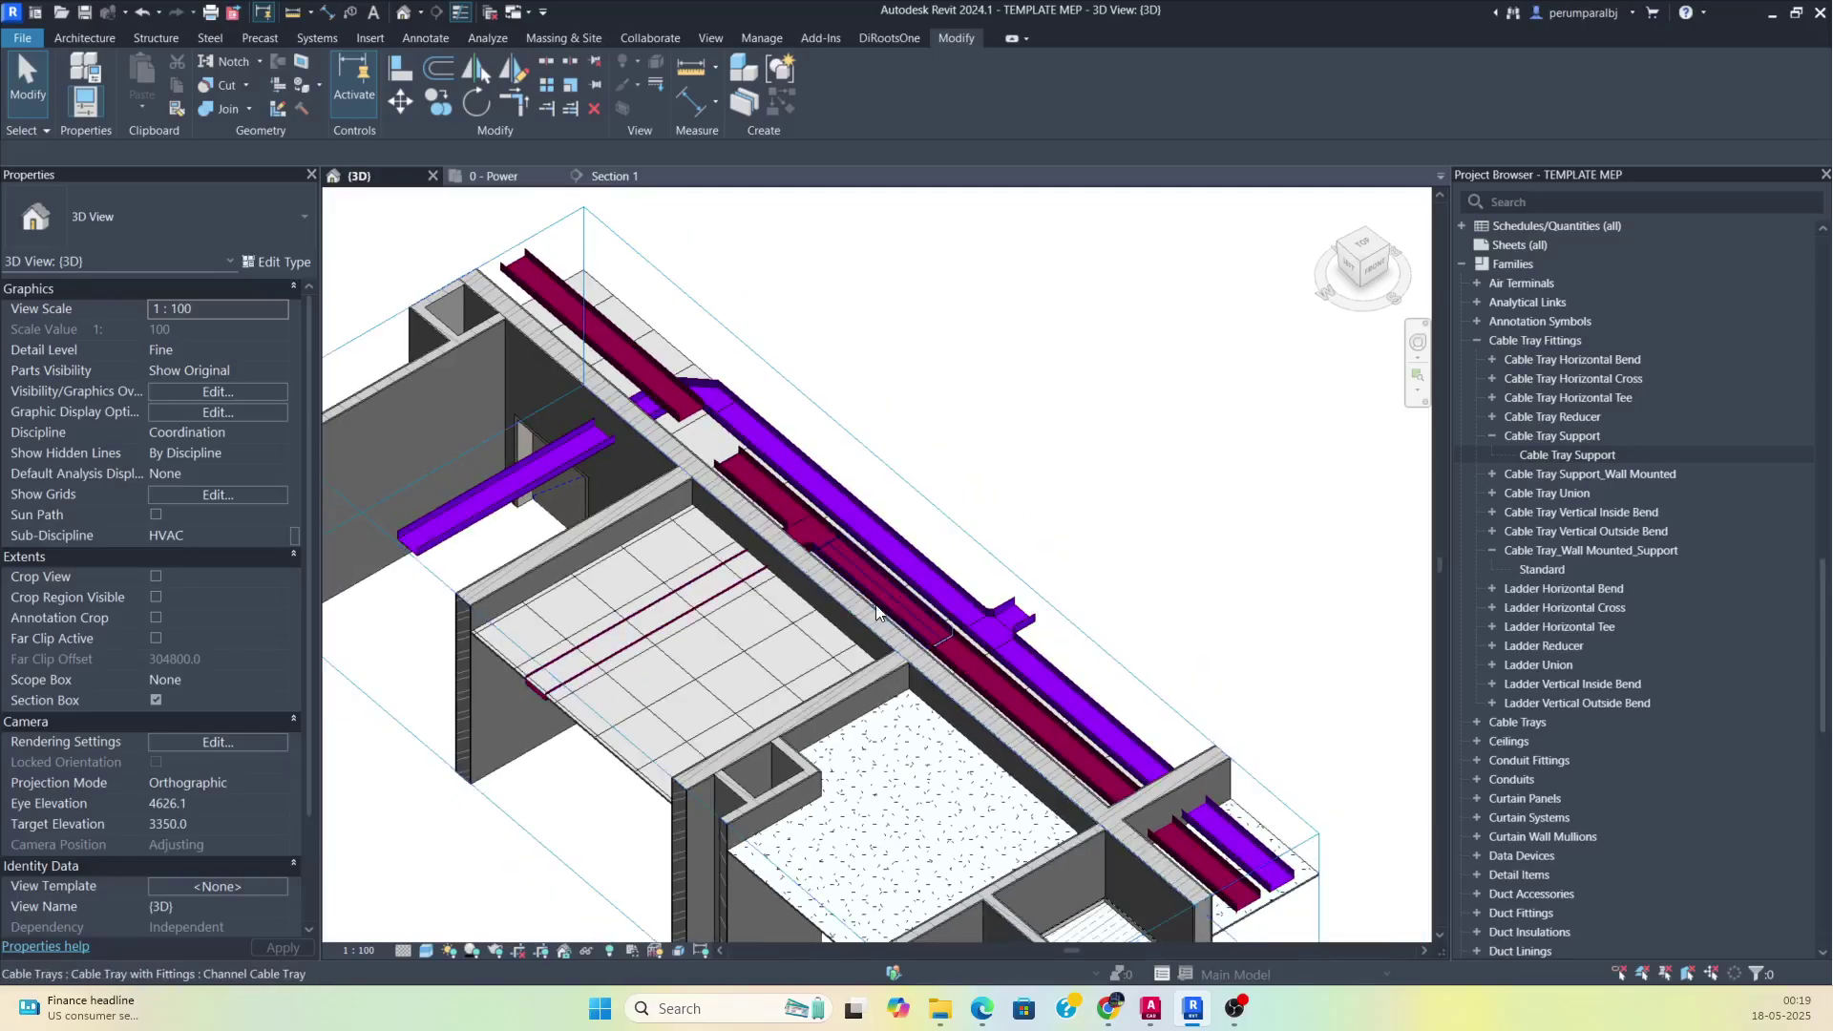
{"action": "scroll", "coordinate": [878, 612], "scroll_direction": "up", "scroll_amount": 2}
{"action": "left_click", "coordinate": [650, 381]}
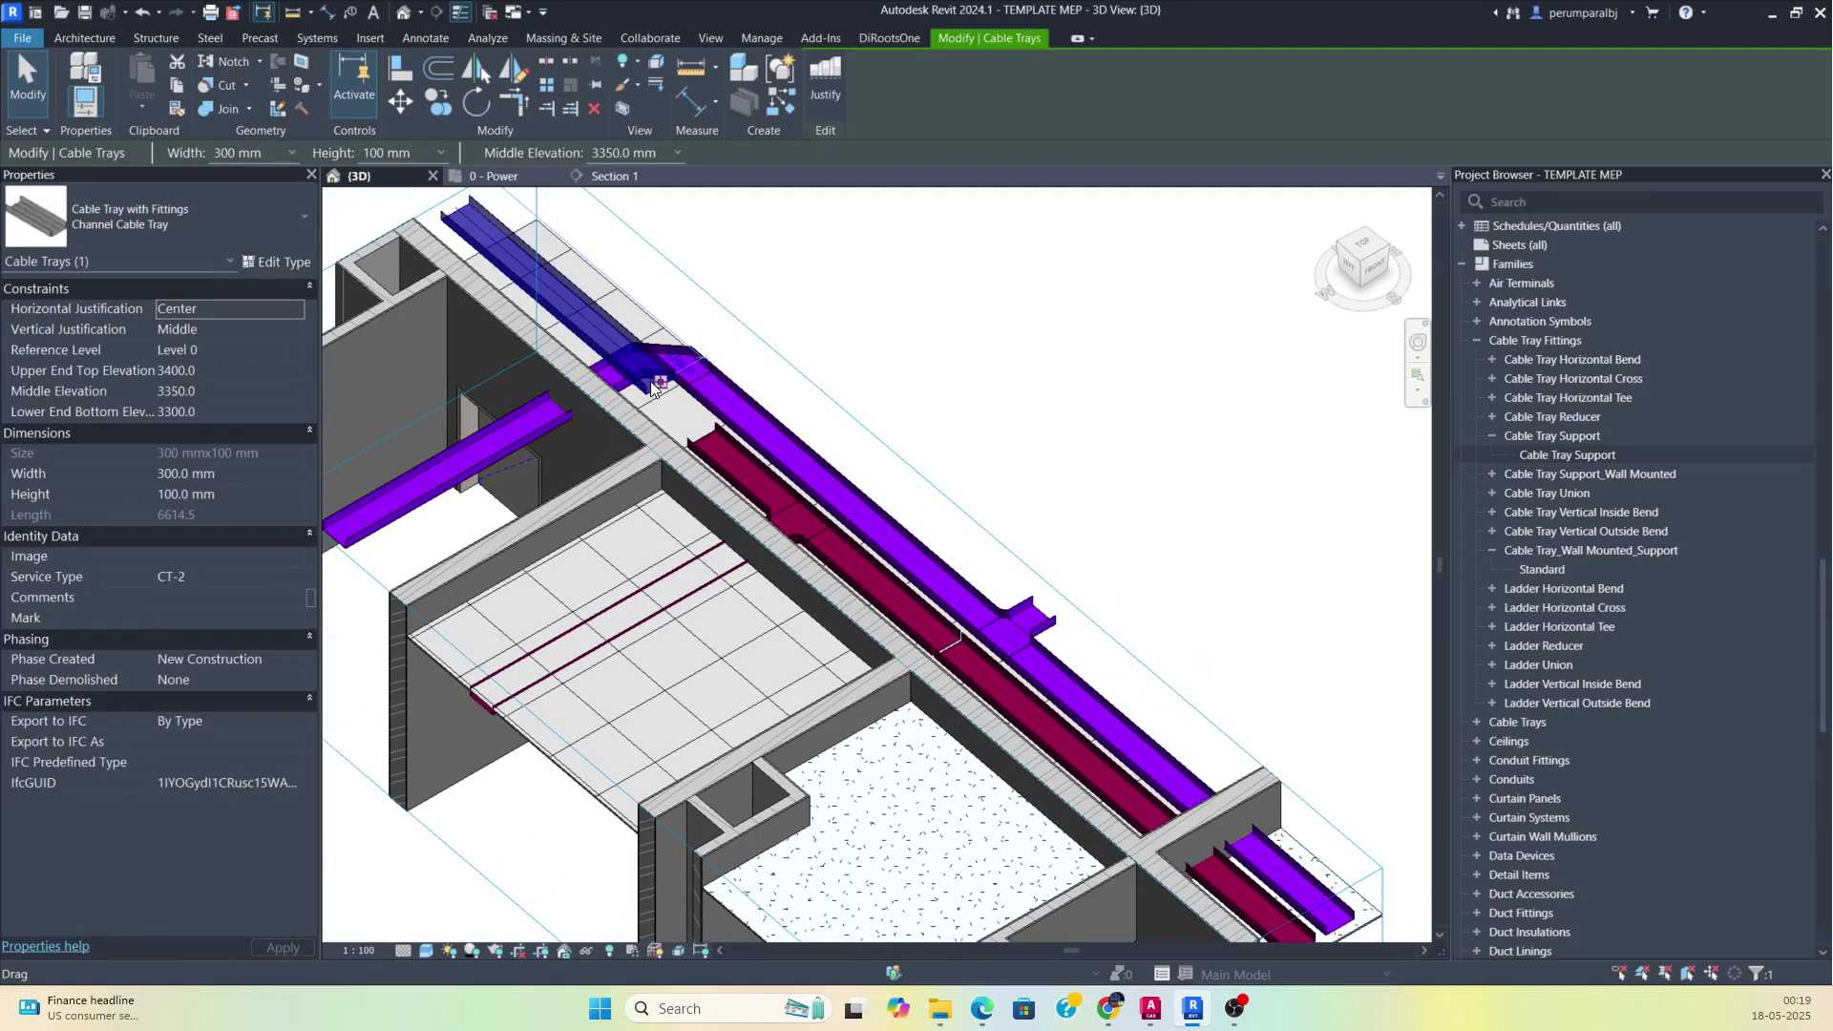
{"action": "left_click", "coordinate": [624, 154]}
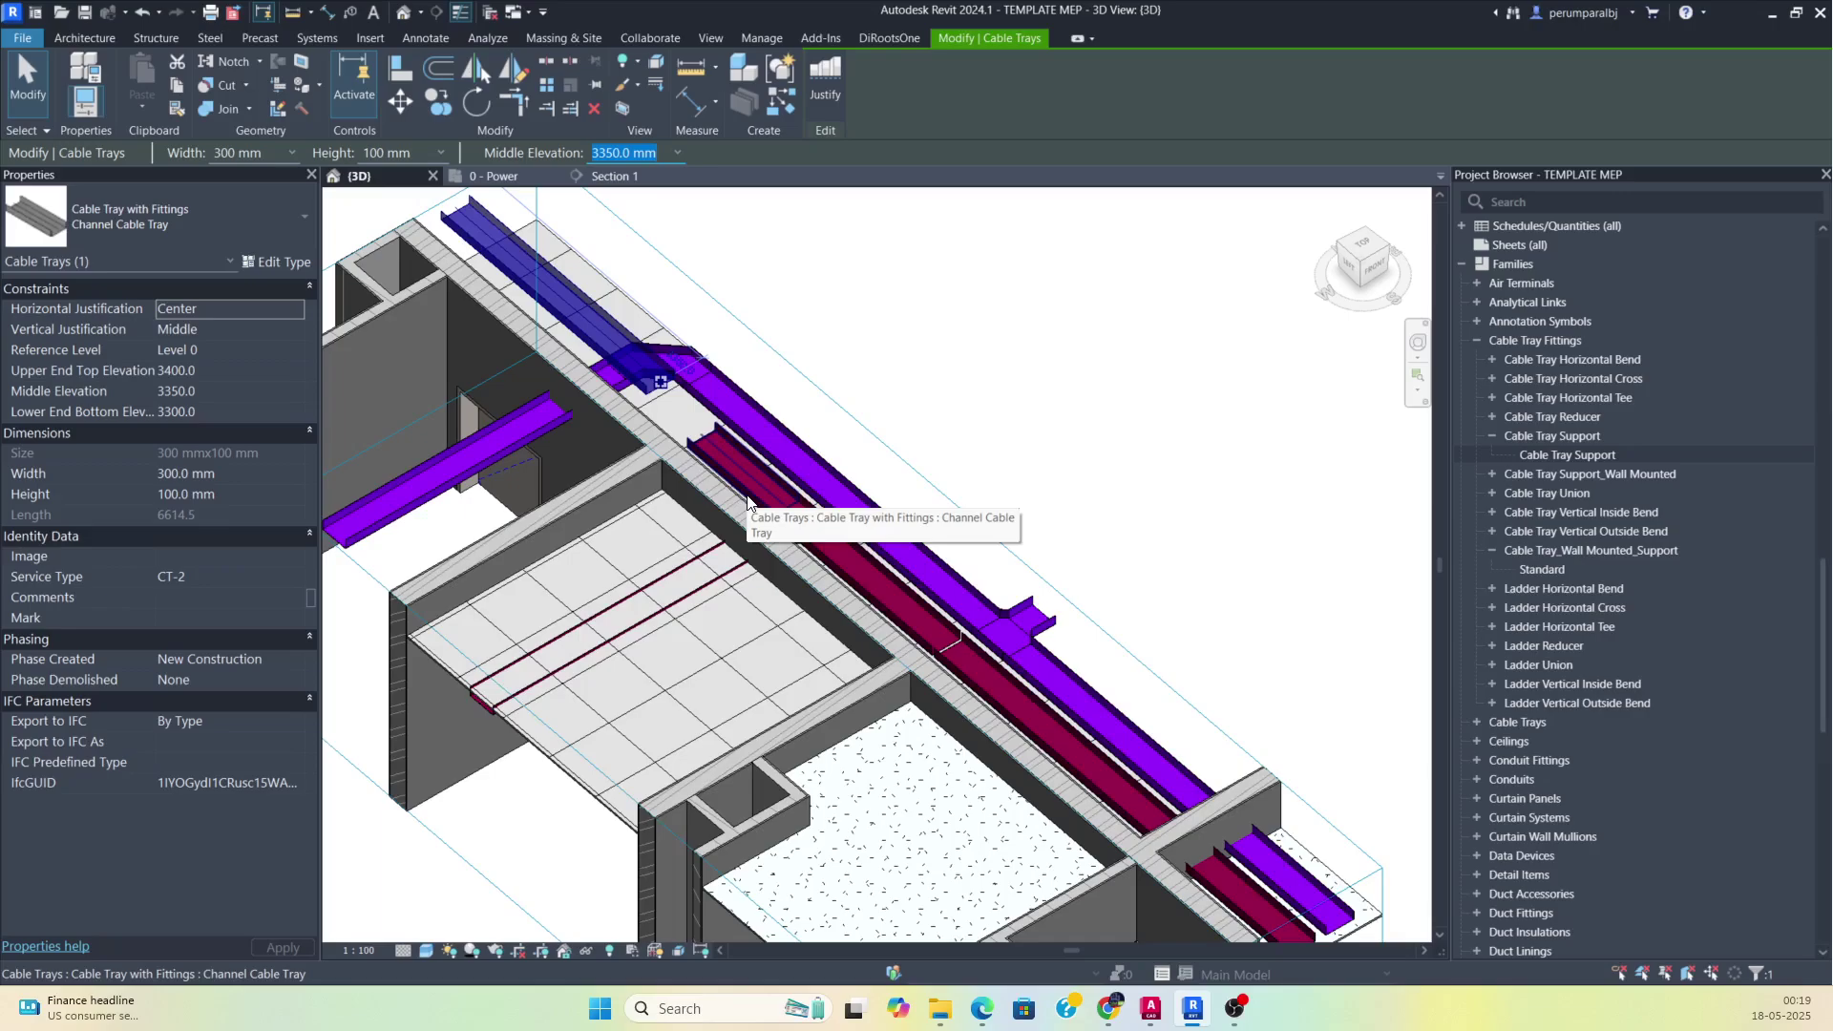
{"action": "key", "text": "Escape"}
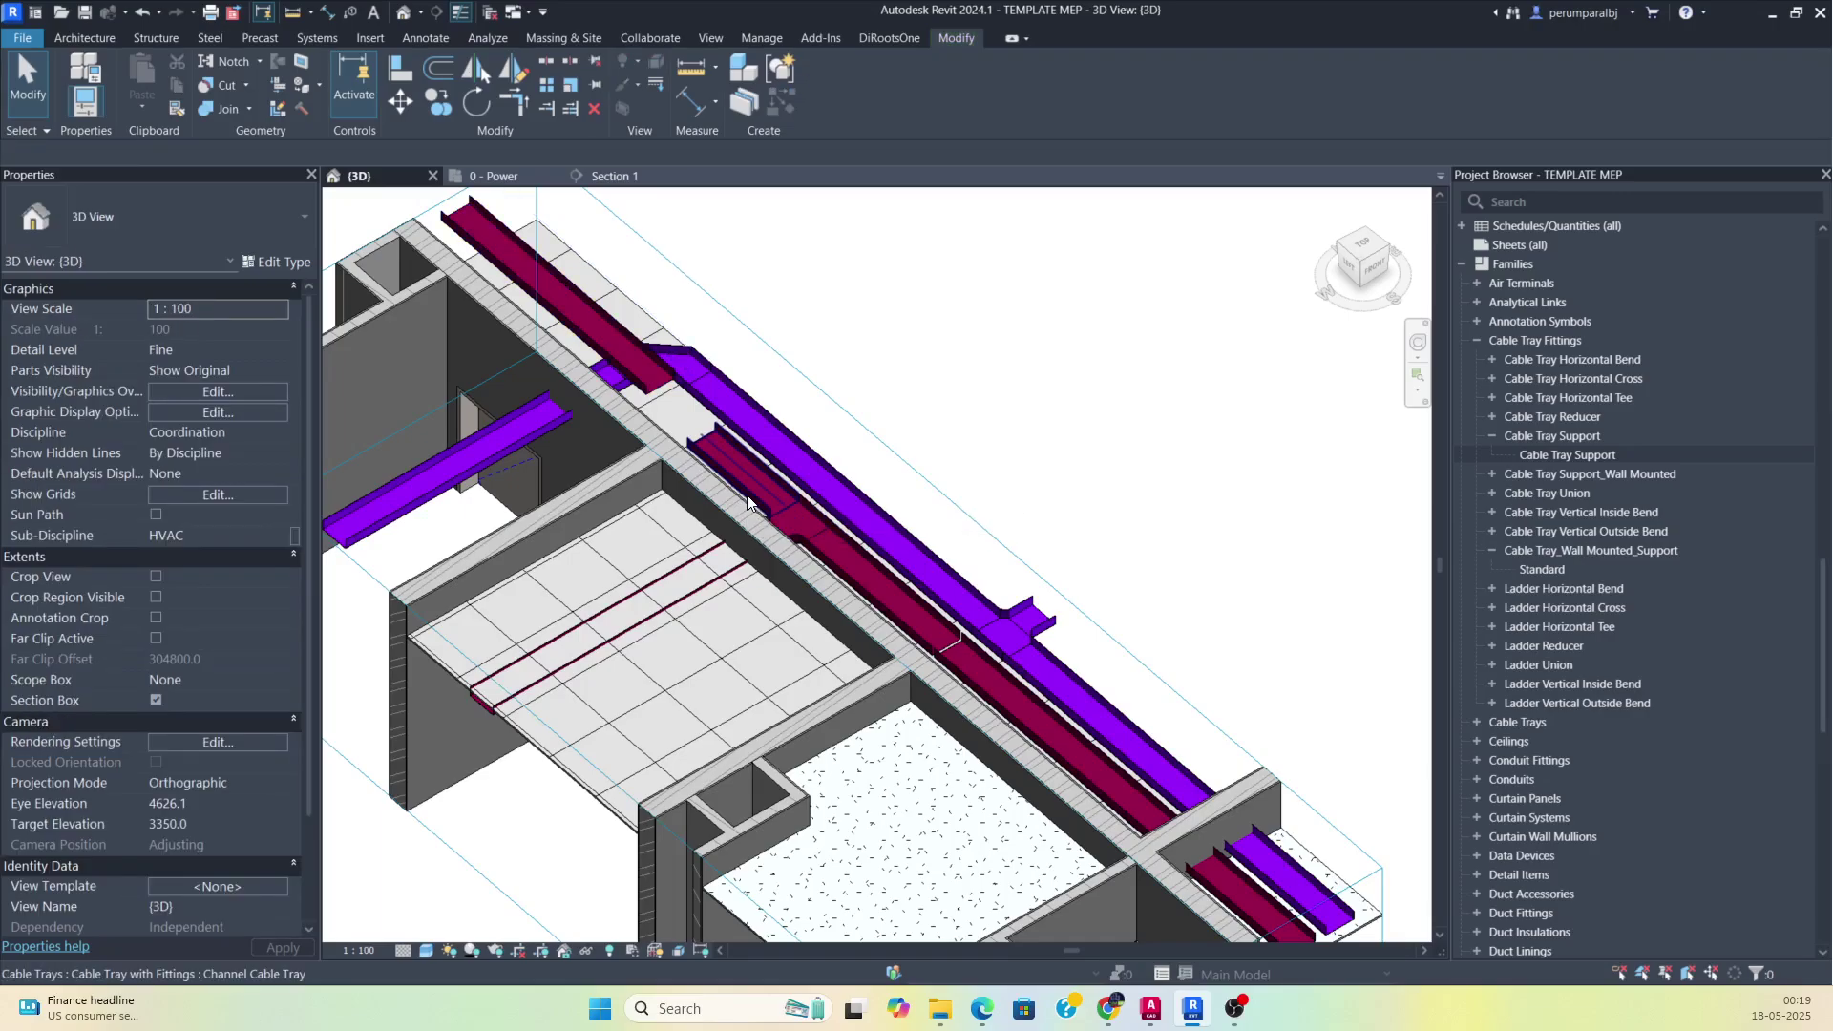
{"action": "scroll", "coordinate": [747, 504], "scroll_direction": "down", "scroll_amount": 5}
{"action": "scroll", "coordinate": [823, 632], "scroll_direction": "up", "scroll_amount": 5}
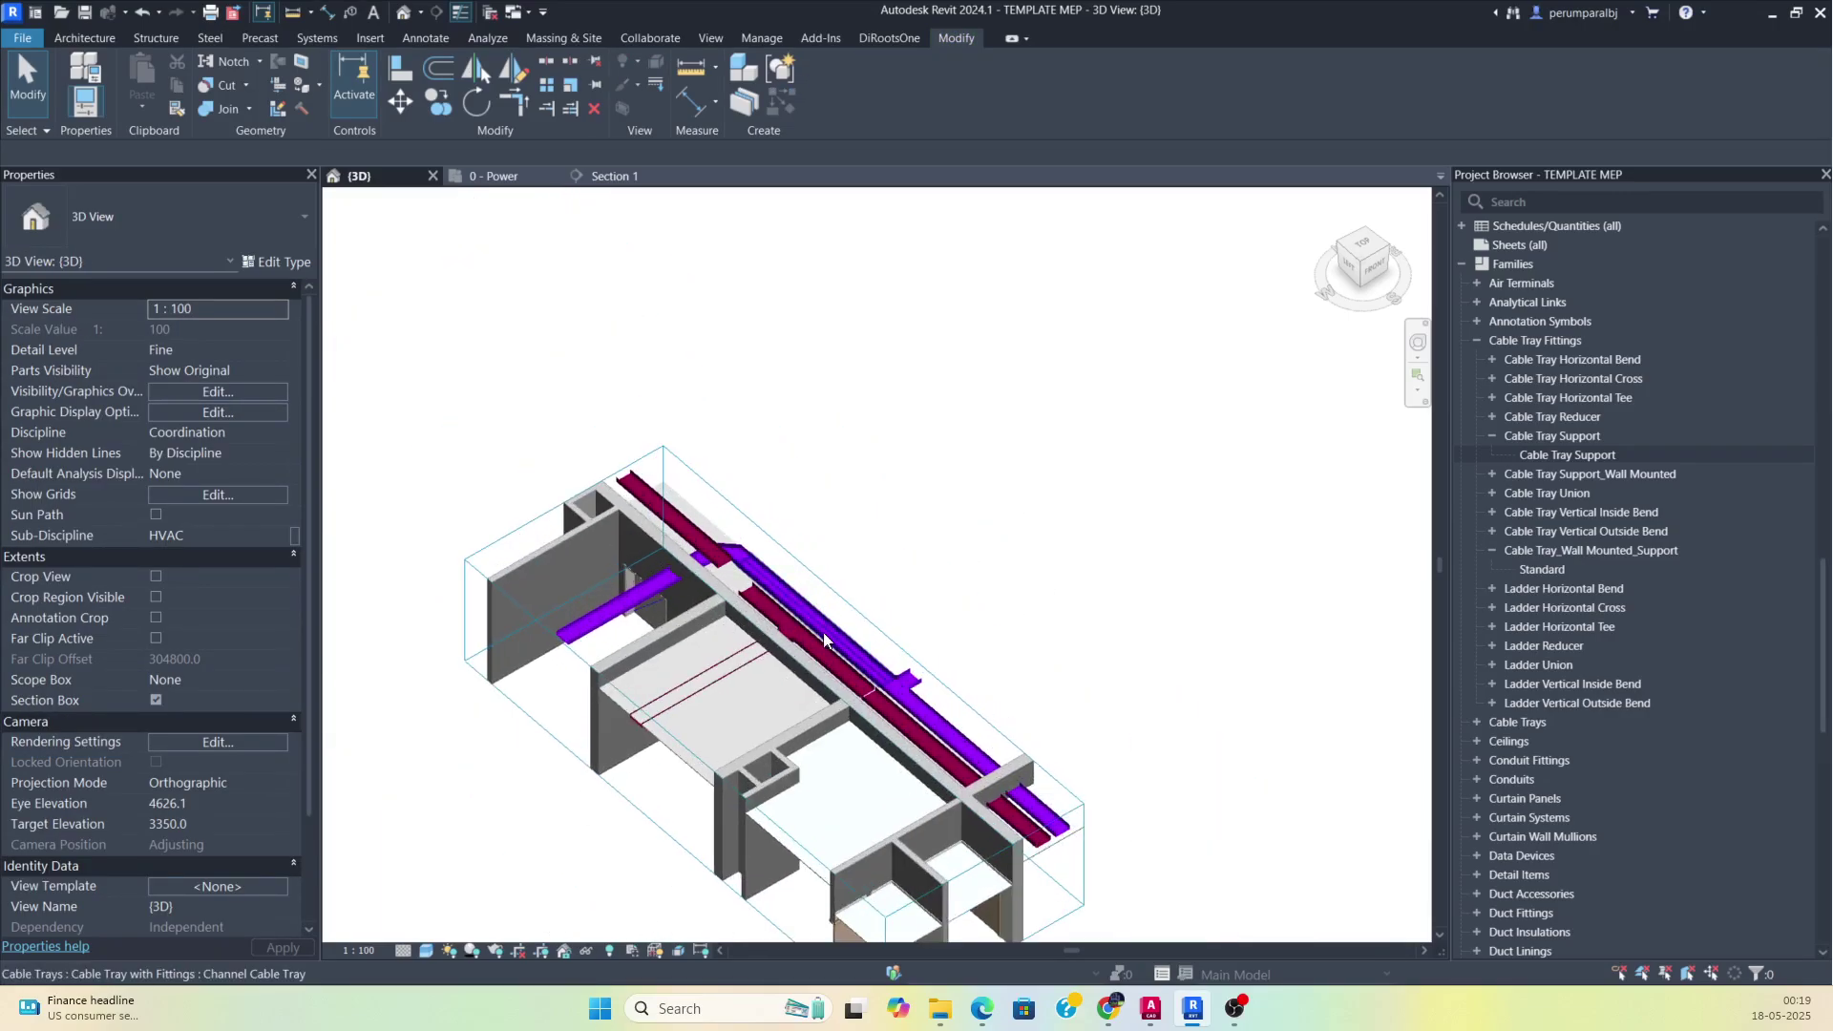
{"action": "left_click", "coordinate": [822, 677]}
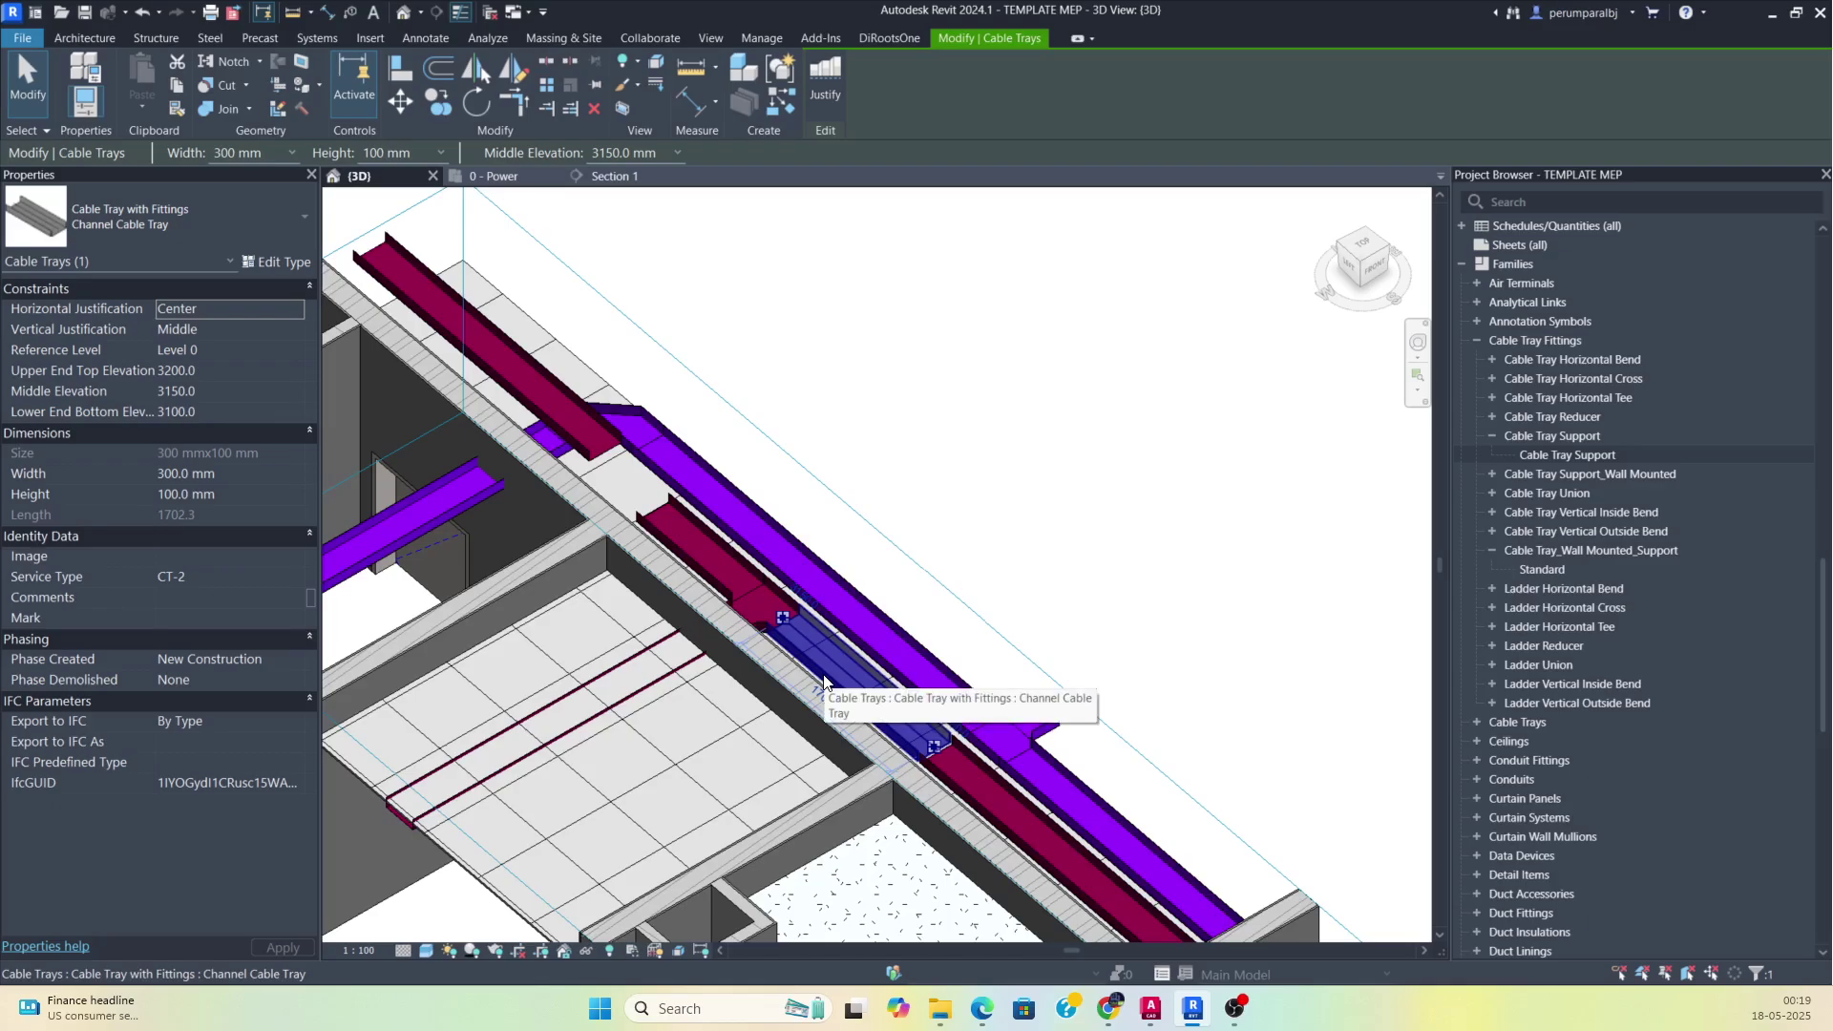
{"action": "key", "text": "Escape"}
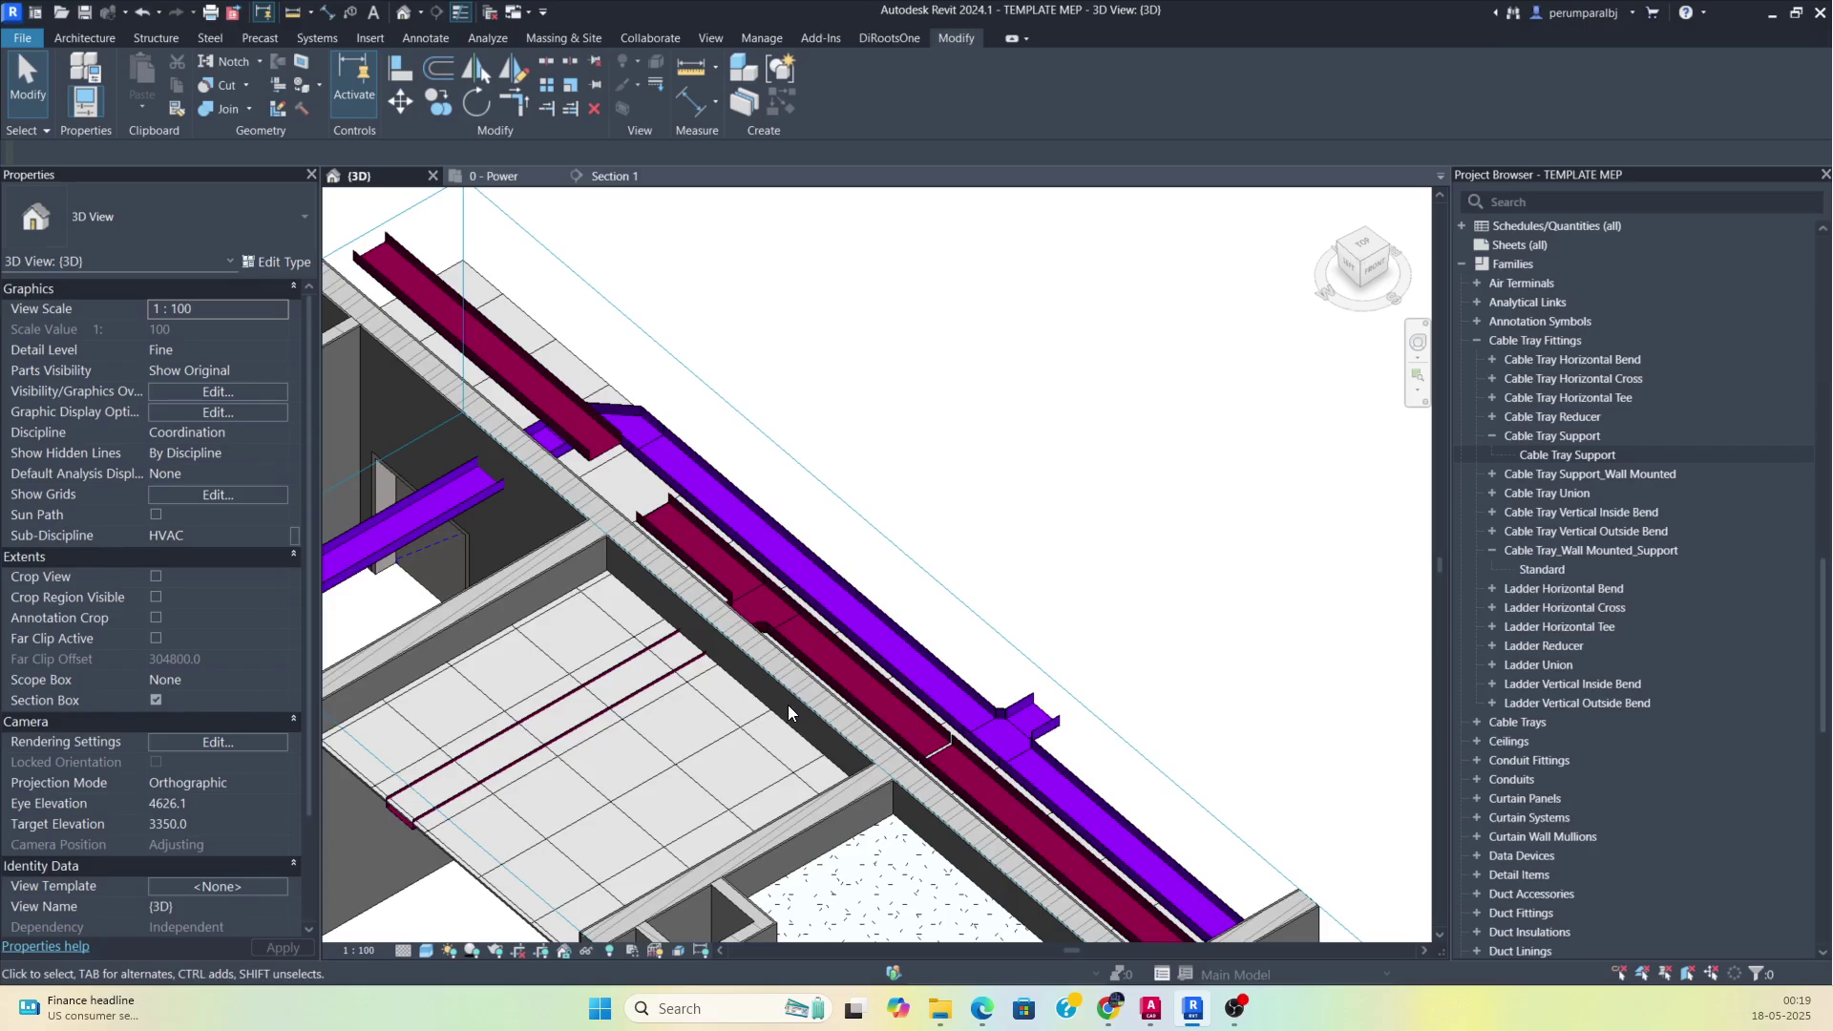
{"action": "scroll", "coordinate": [1489, 401], "scroll_direction": "down", "scroll_amount": 1}
{"action": "scroll", "coordinate": [1337, 459], "scroll_direction": "down", "scroll_amount": 2}
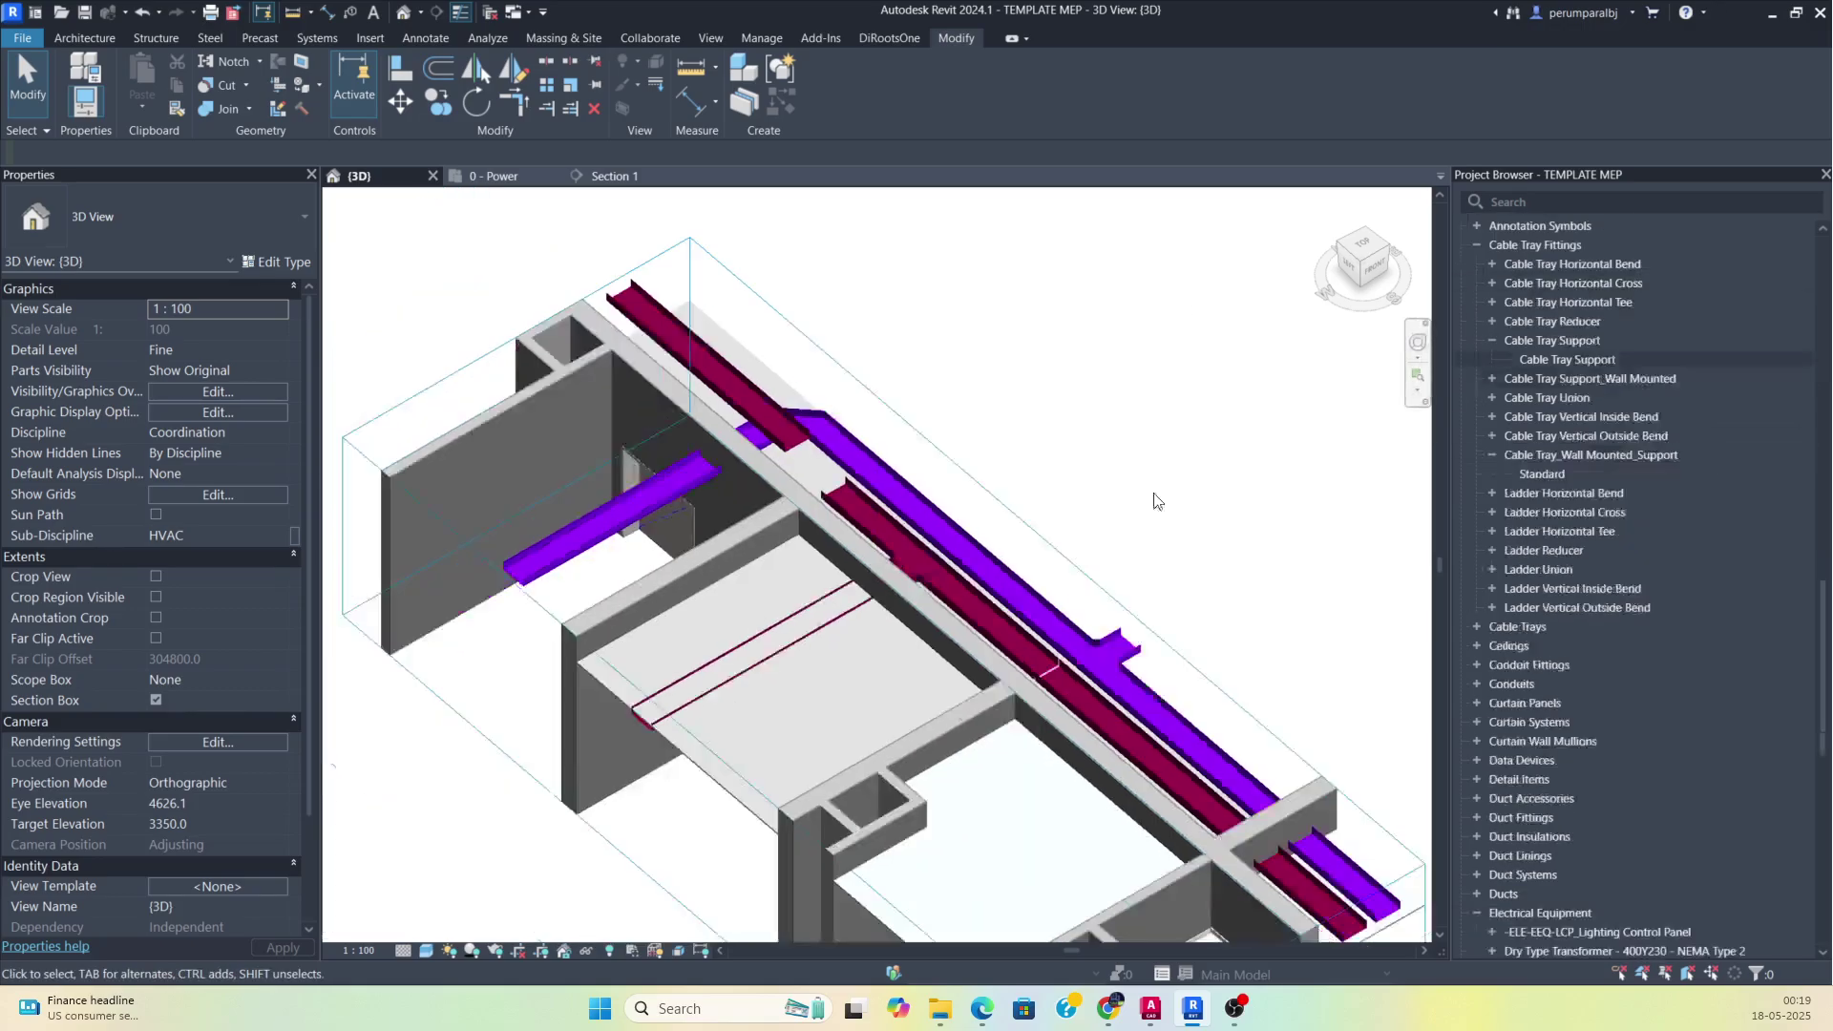
{"action": "scroll", "coordinate": [887, 558], "scroll_direction": "up", "scroll_amount": 5}
{"action": "left_click", "coordinate": [1066, 641]}
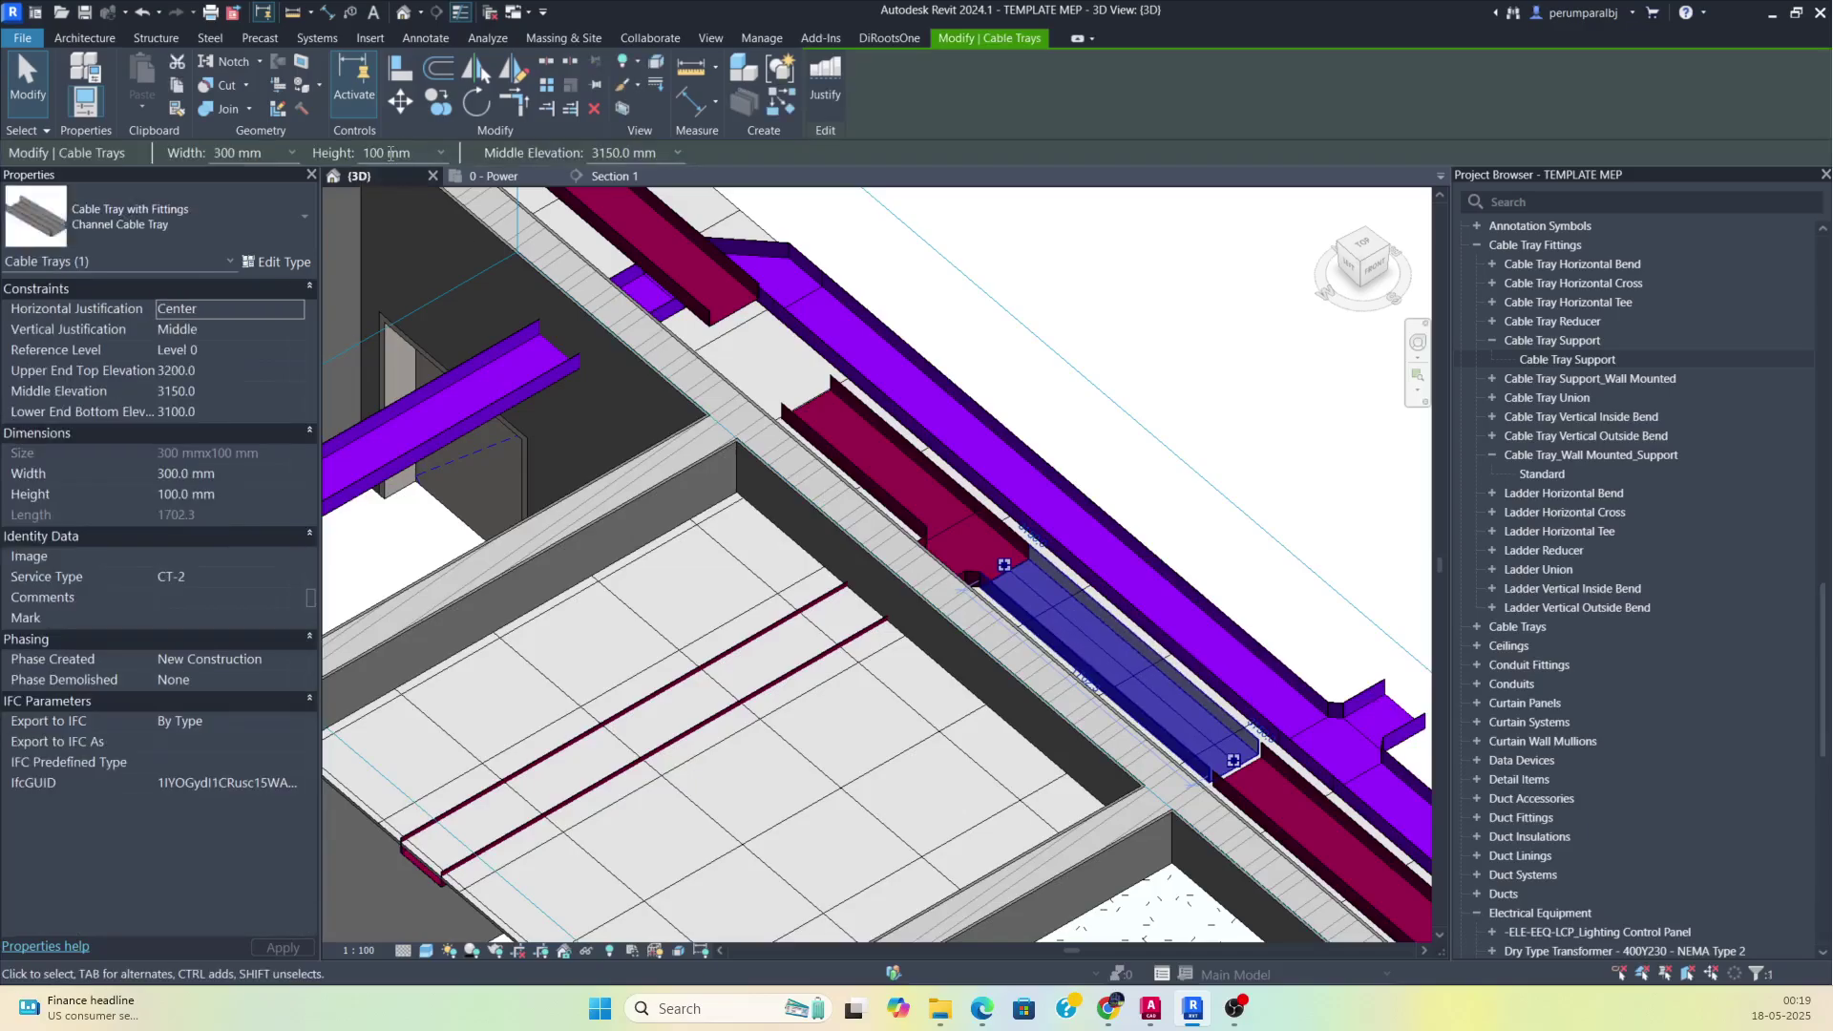
{"action": "left_click", "coordinate": [643, 154]}
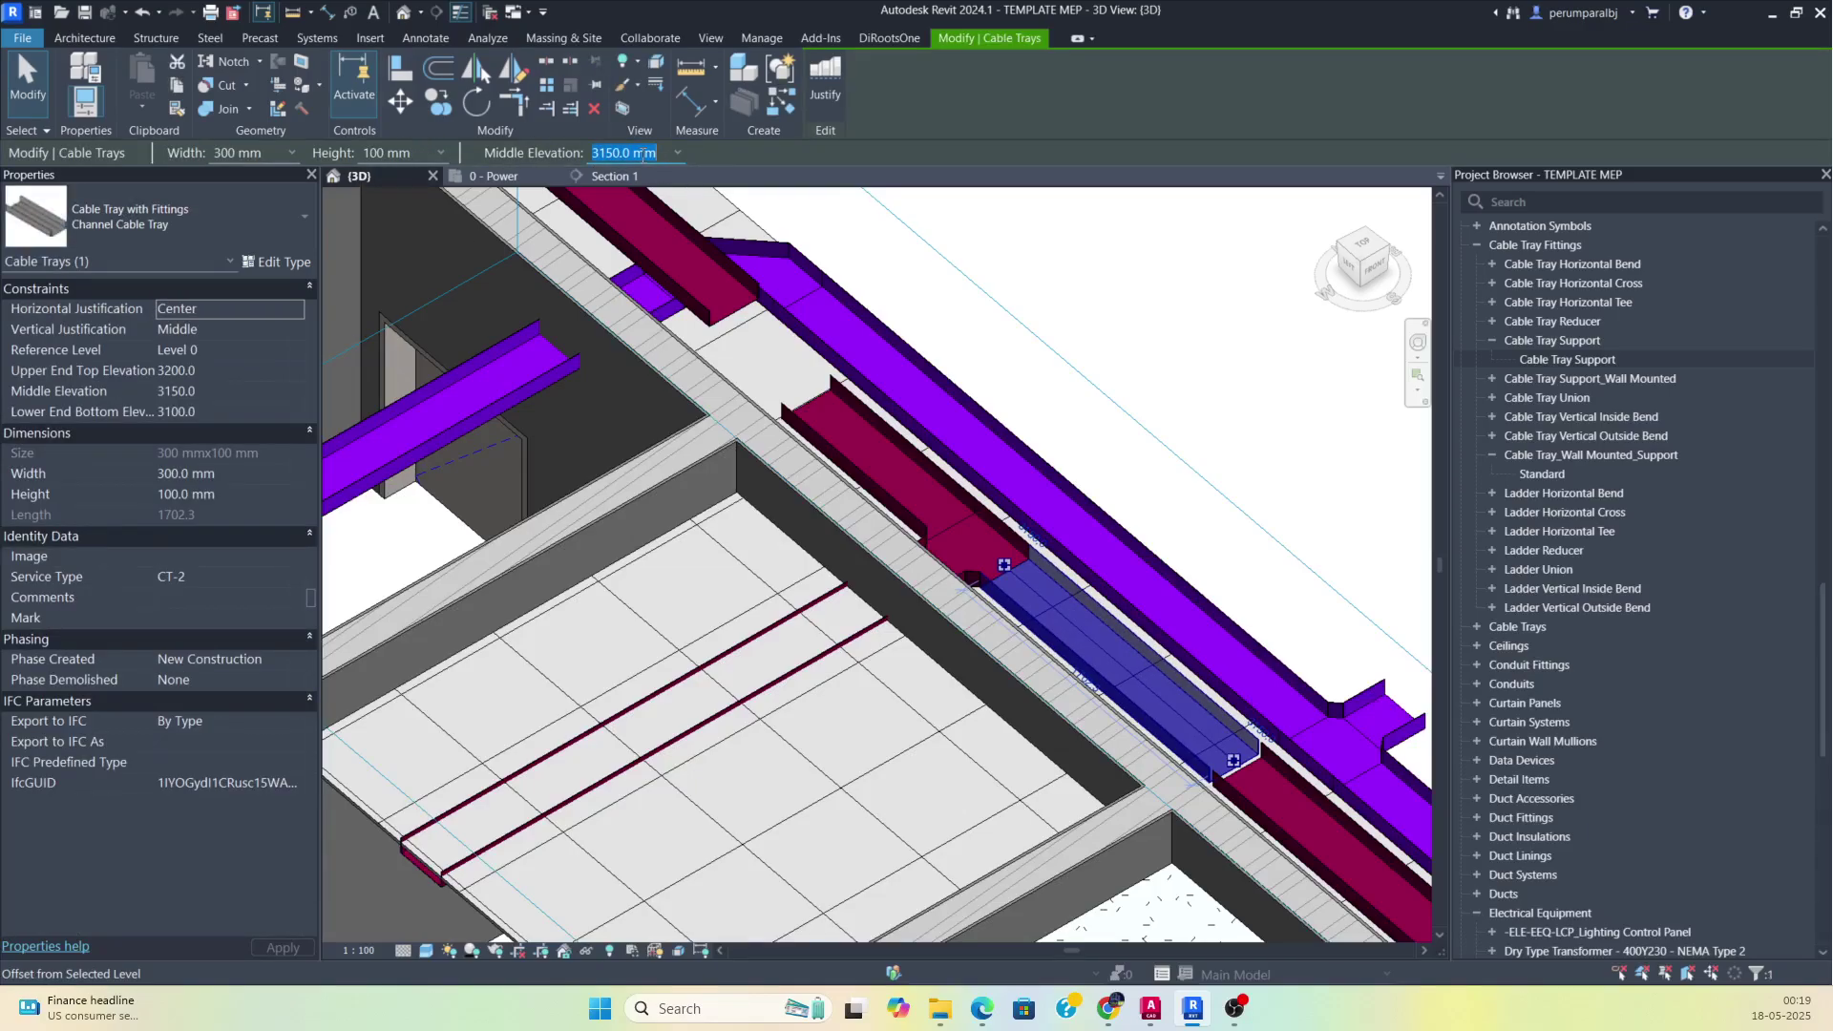
{"action": "key", "text": "Escape"}
{"action": "key", "text": "Escape"}
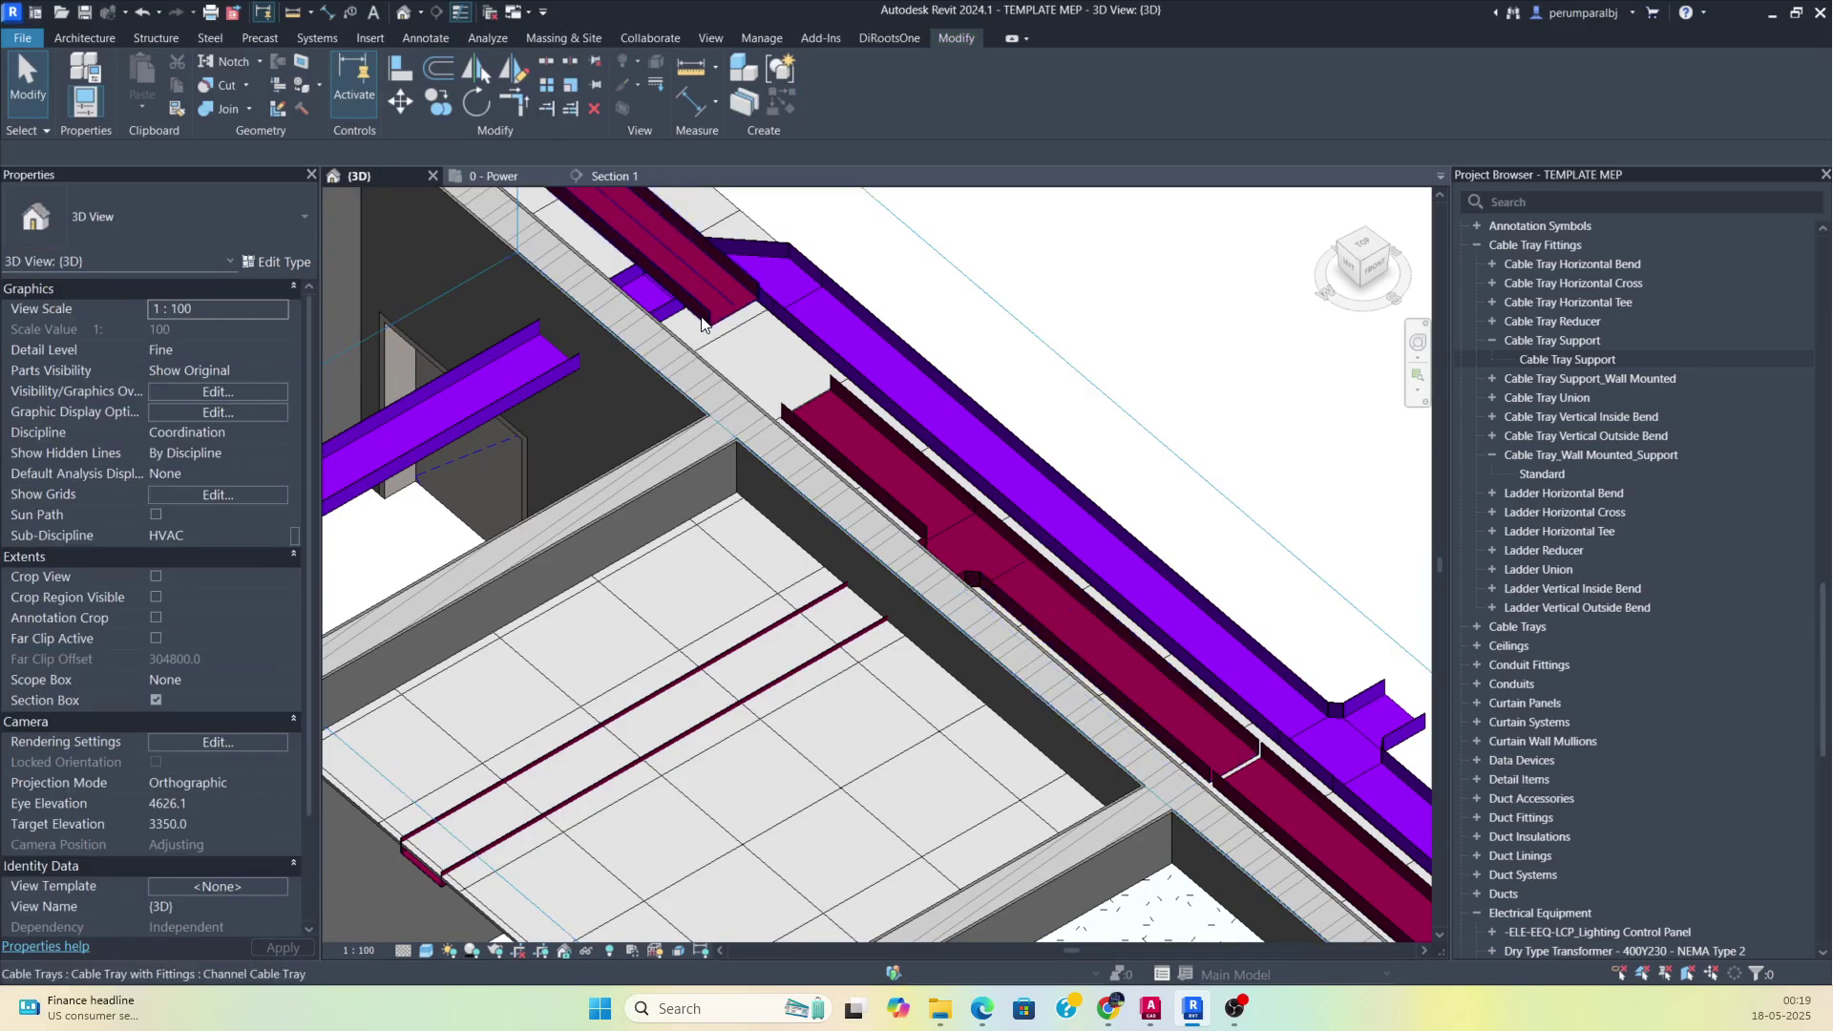
Set the middle elevation of the CT-2 section between the open gap and the room-branch tee to 3350 mm.
{"action": "left_click", "coordinate": [661, 195]}
{"action": "left_click", "coordinate": [635, 153]}
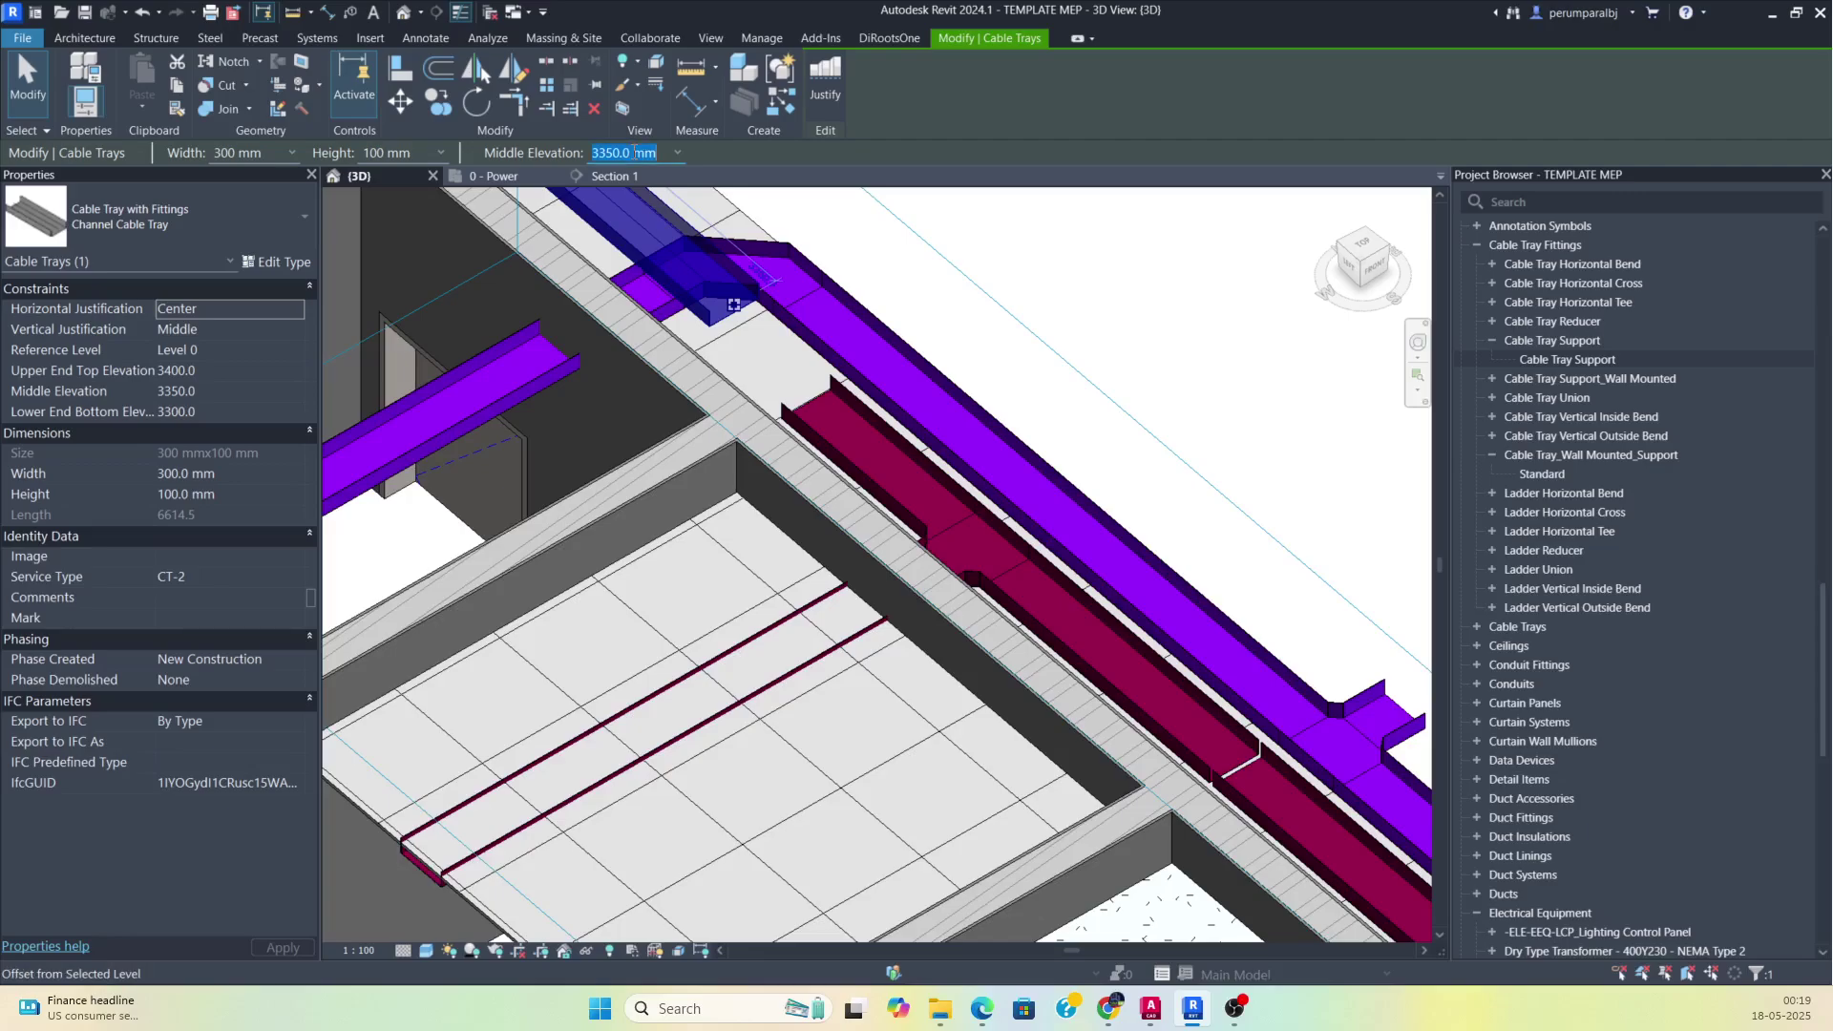
{"action": "left_click", "coordinate": [861, 462]}
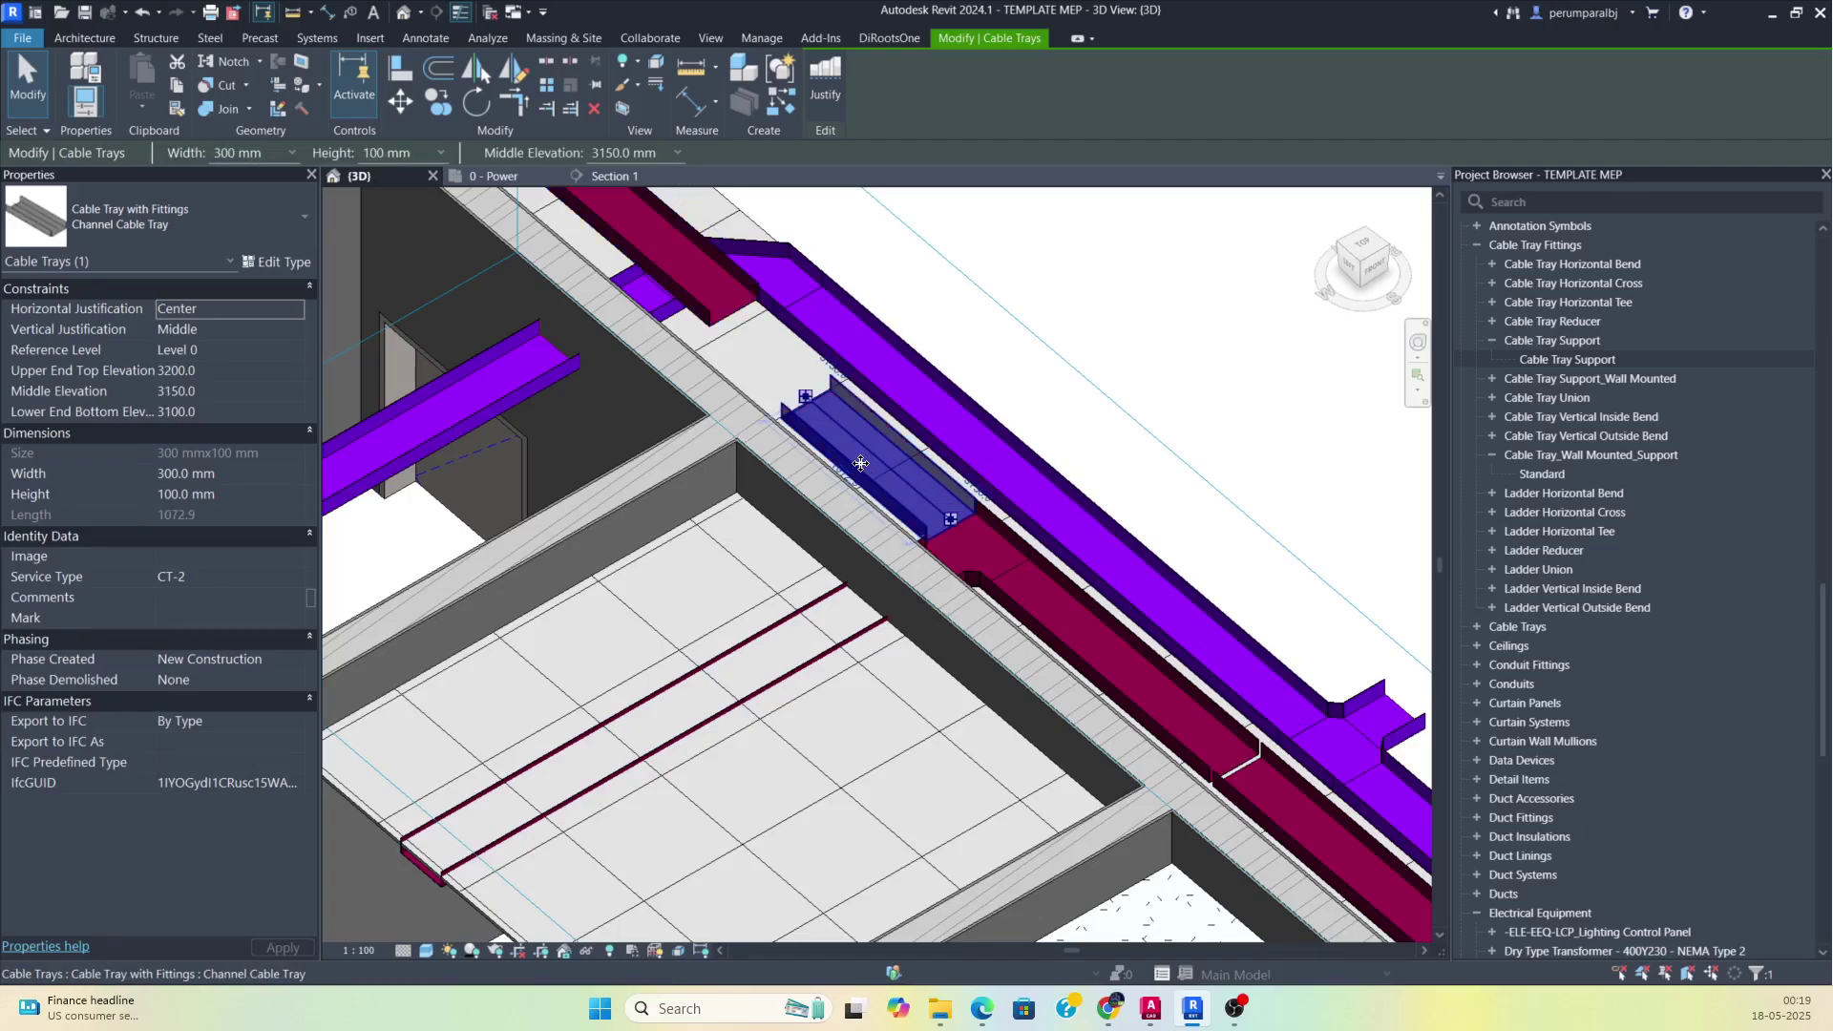
{"action": "left_click", "coordinate": [640, 152]}
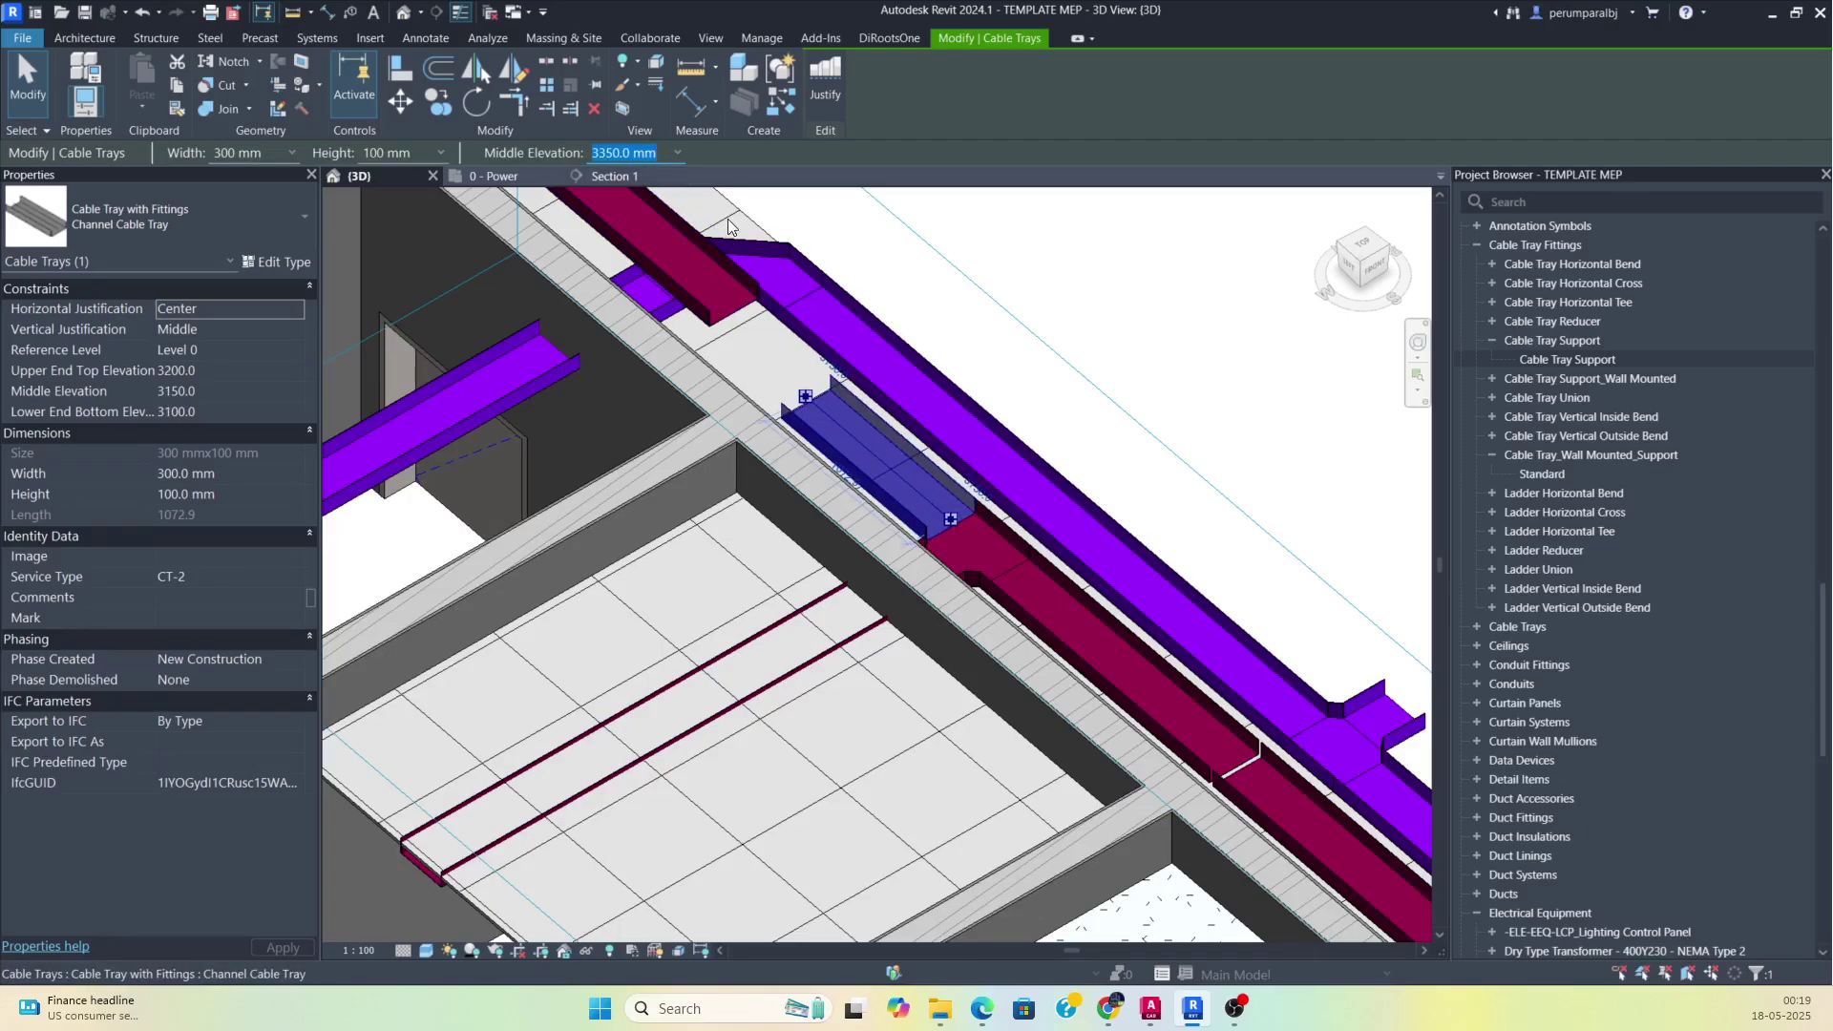
{"action": "key", "text": "Return"}
Trim/extend the two raised CT-2 sections to each other to close the gap beside the CT-1 branch crossing.
{"action": "scroll", "coordinate": [792, 487], "scroll_direction": "down", "scroll_amount": 5}
{"action": "middle_click_drag", "start_coordinate": [794, 579], "coordinate": [509, 691], "text": "shift"}
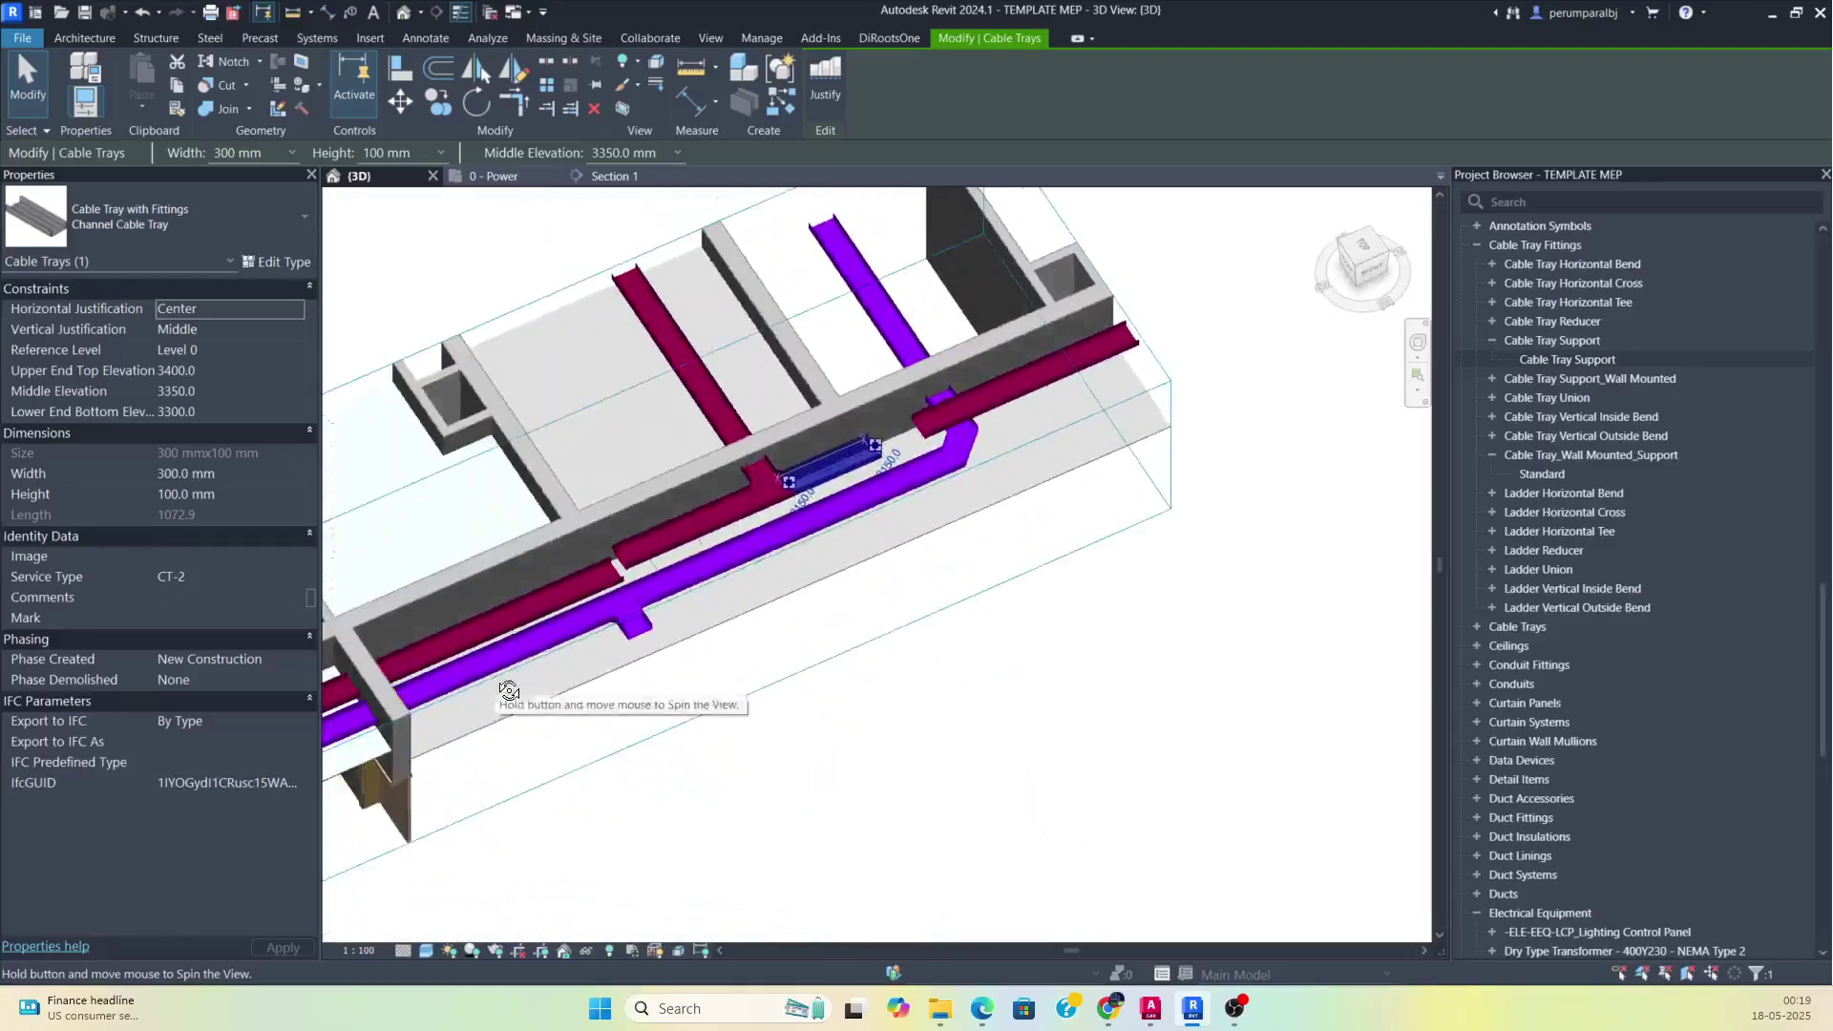
{"action": "left_click", "coordinate": [895, 563]}
{"action": "scroll", "coordinate": [897, 561], "scroll_direction": "up", "scroll_amount": 3}
{"action": "key", "text": "t"}
{"action": "key", "text": "r"}
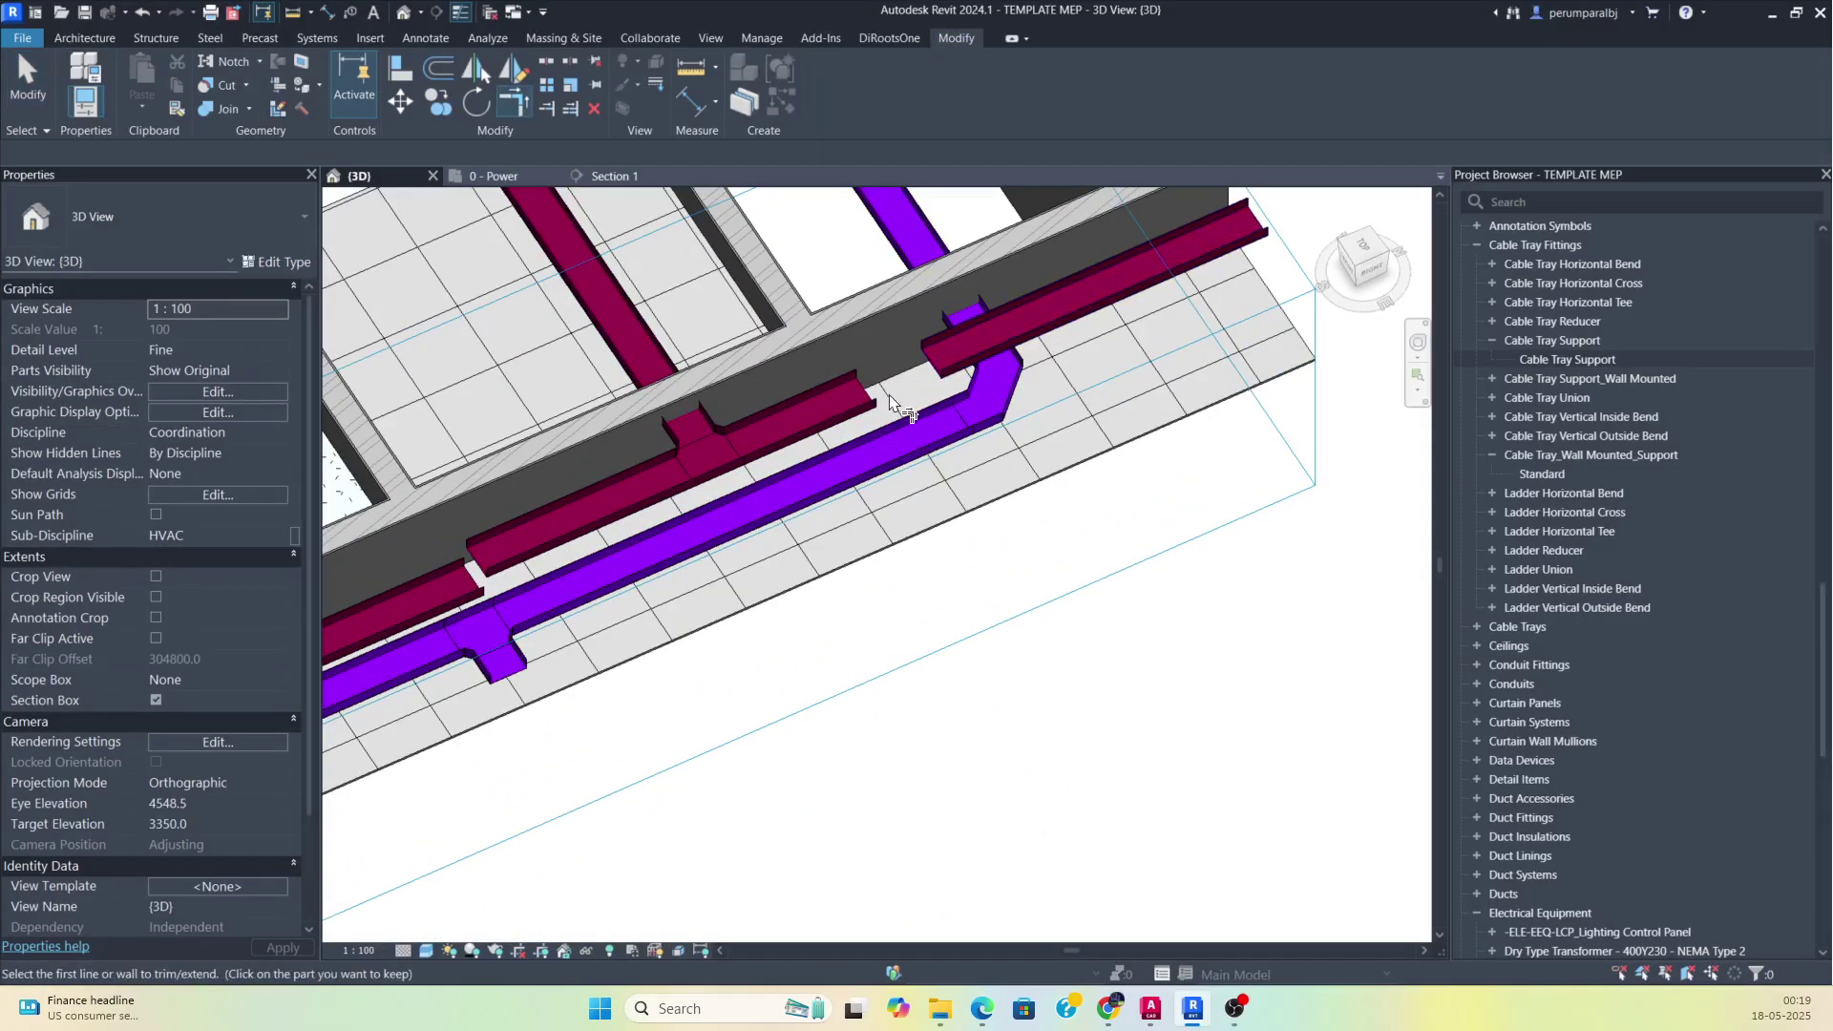
{"action": "left_click", "coordinate": [856, 407]}
{"action": "left_click", "coordinate": [953, 367]}
{"action": "middle_click_drag", "start_coordinate": [670, 572], "coordinate": [1048, 466]}
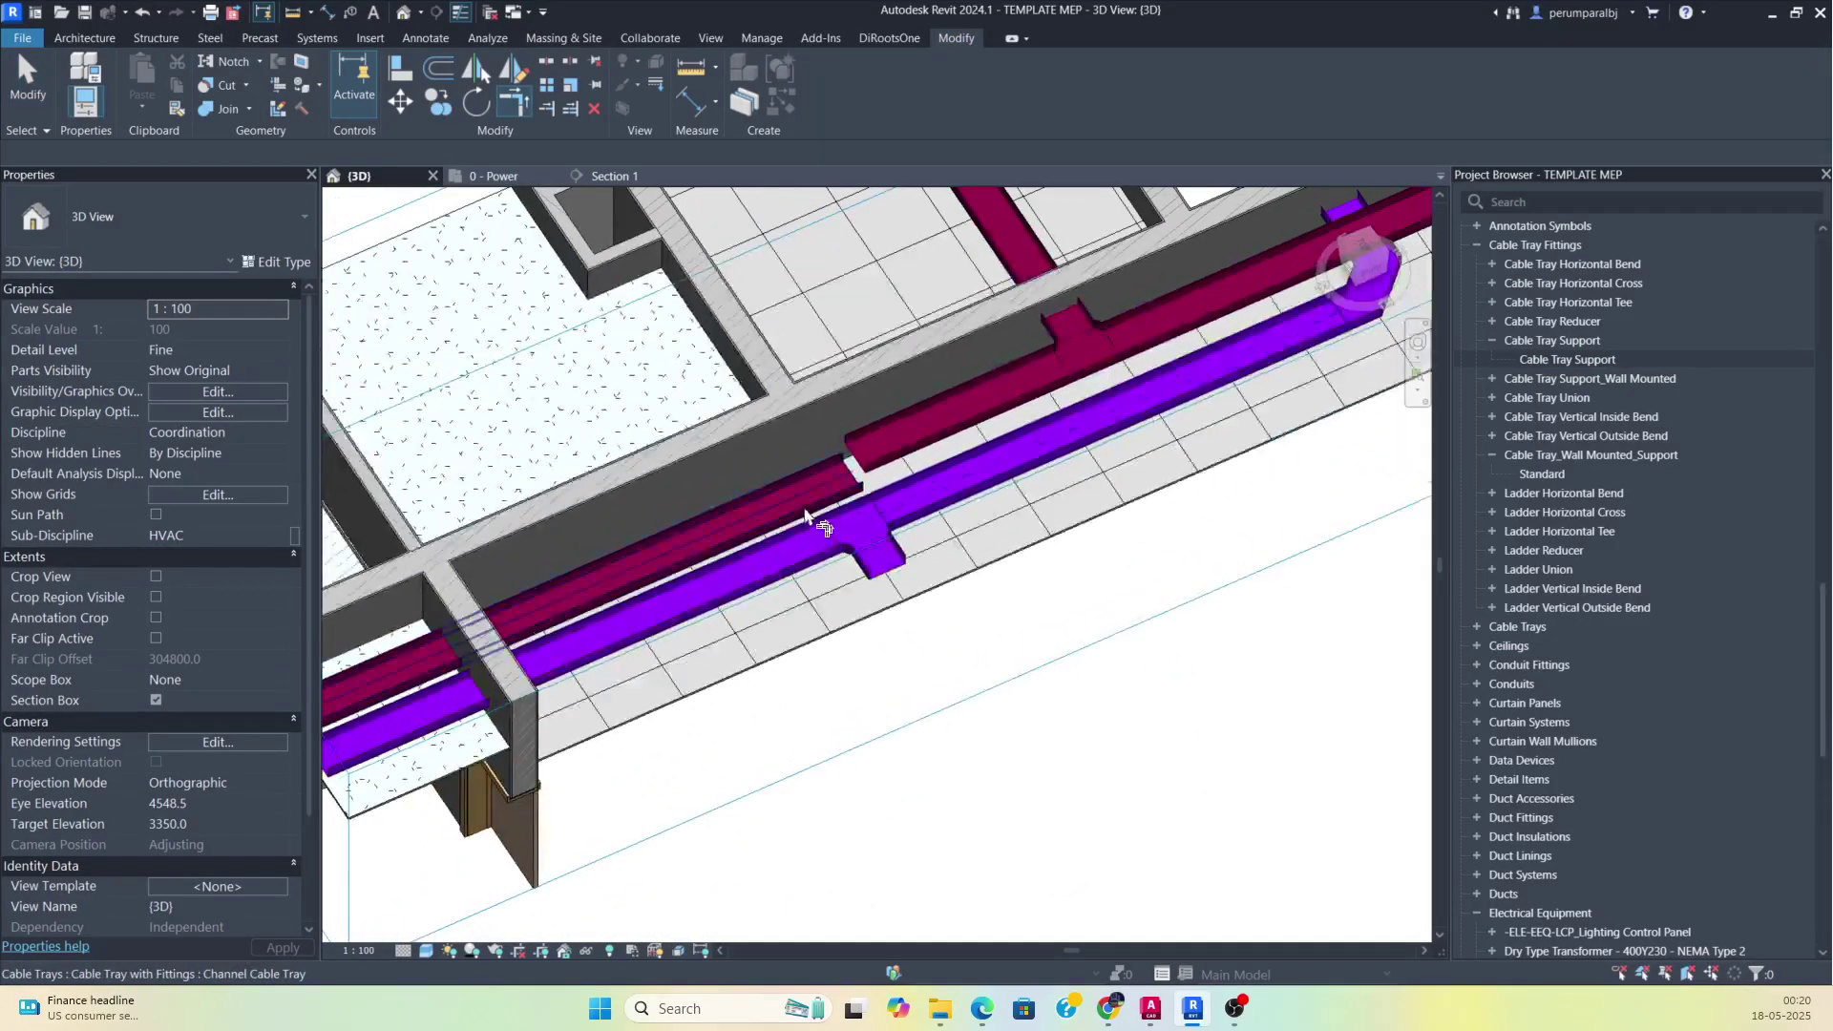
{"action": "key", "text": "Escape"}
From the Top 3D view, extend the raised CT-2 section's split end to the lower tray to join them with an offset.
{"action": "left_click", "coordinate": [1367, 248]}
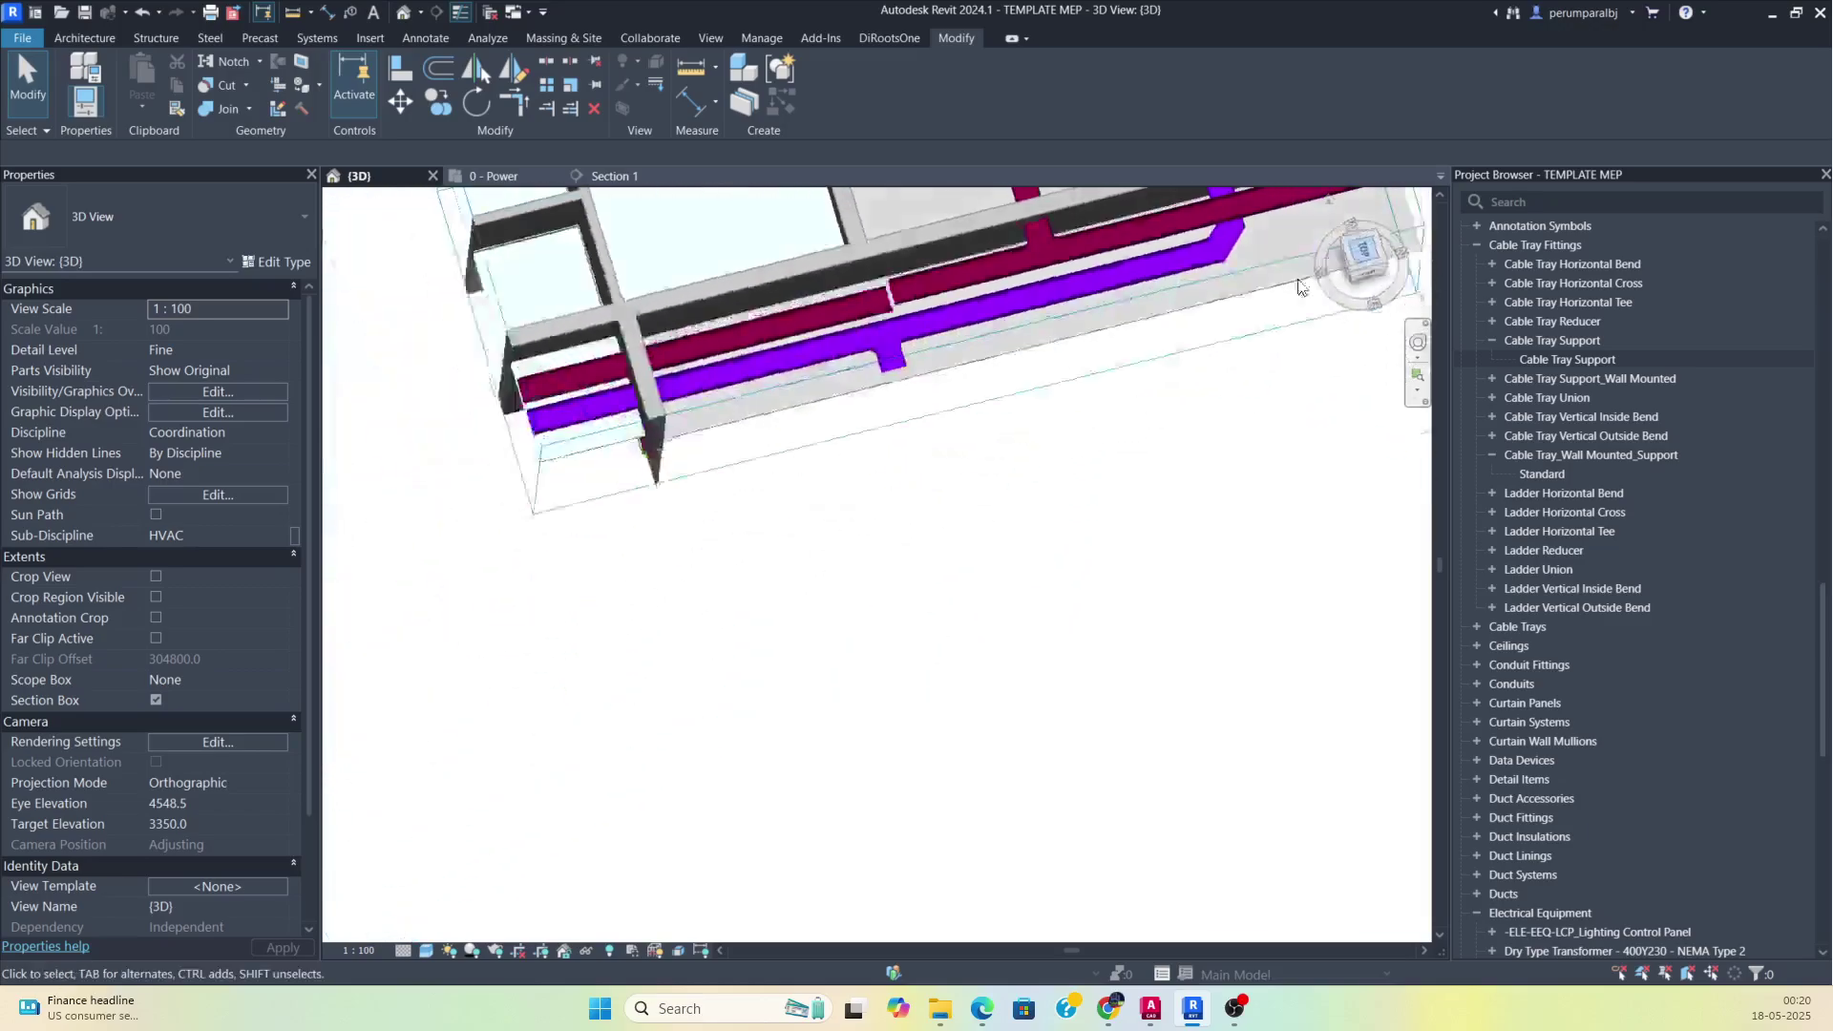
{"action": "scroll", "coordinate": [842, 617], "scroll_direction": "up", "scroll_amount": 5}
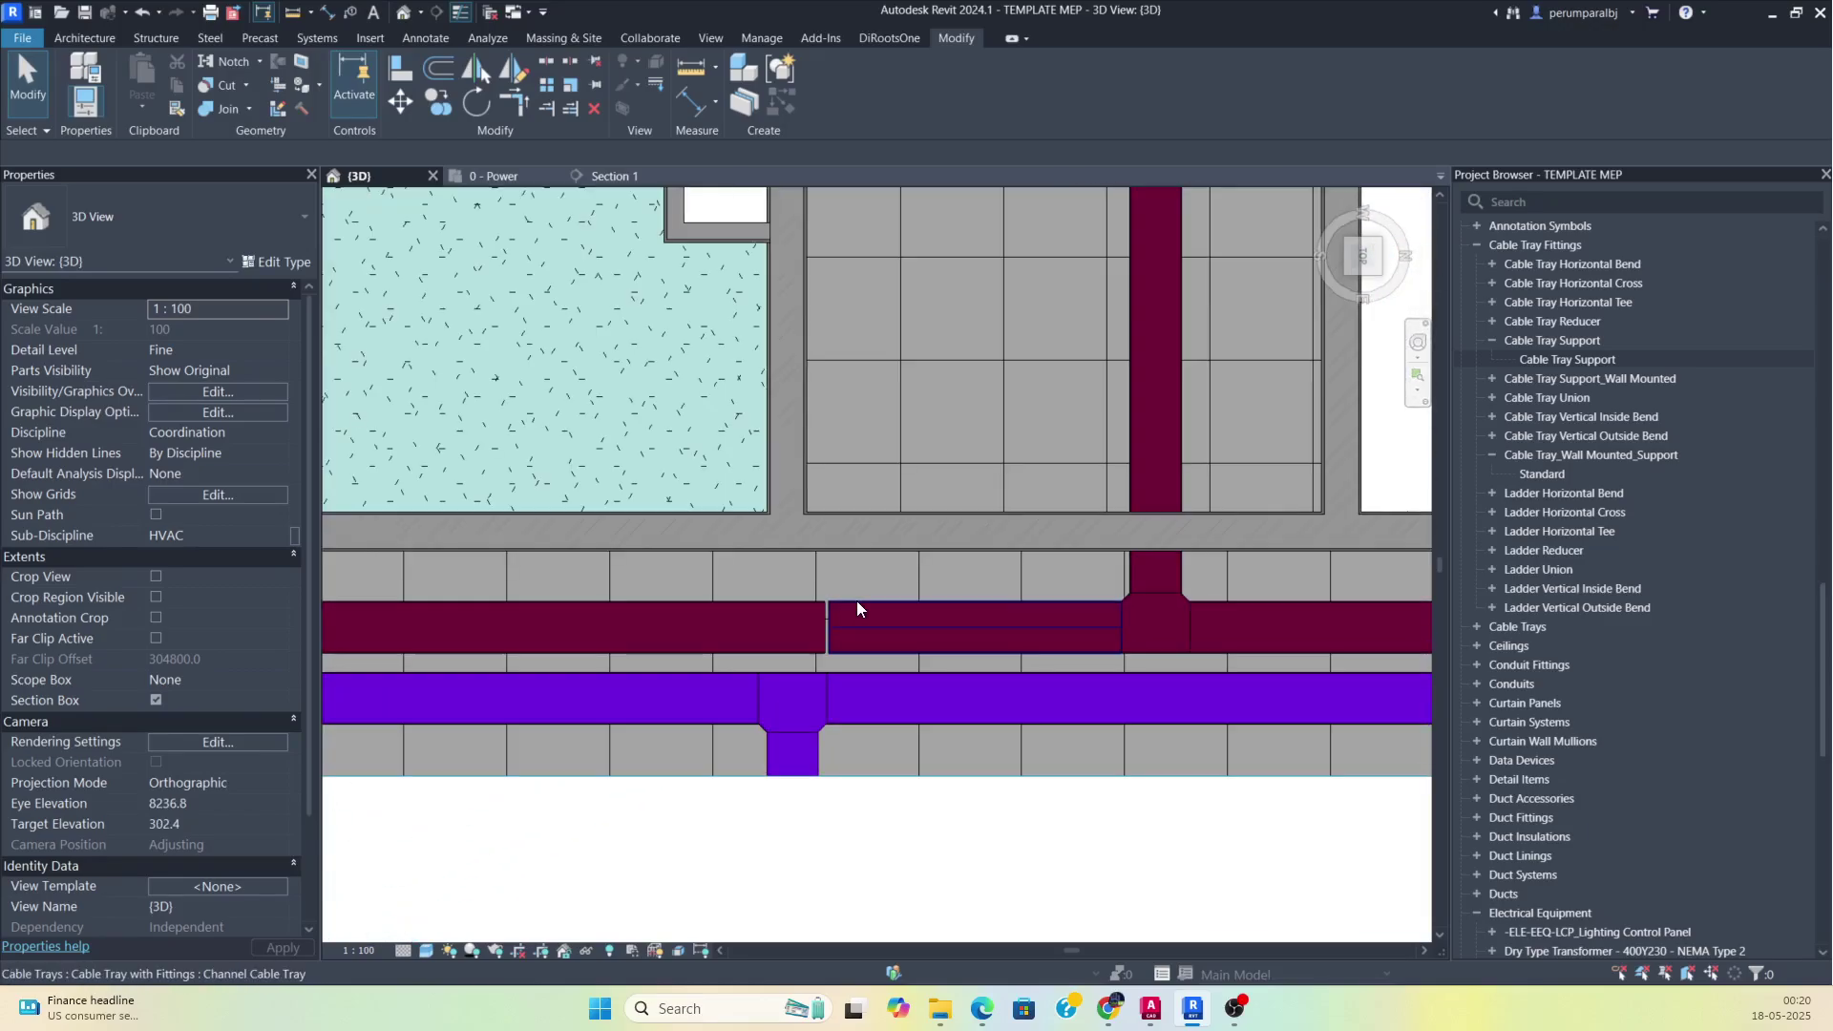
{"action": "left_click", "coordinate": [834, 638]}
{"action": "left_click_drag", "start_coordinate": [827, 617], "coordinate": [817, 616]}
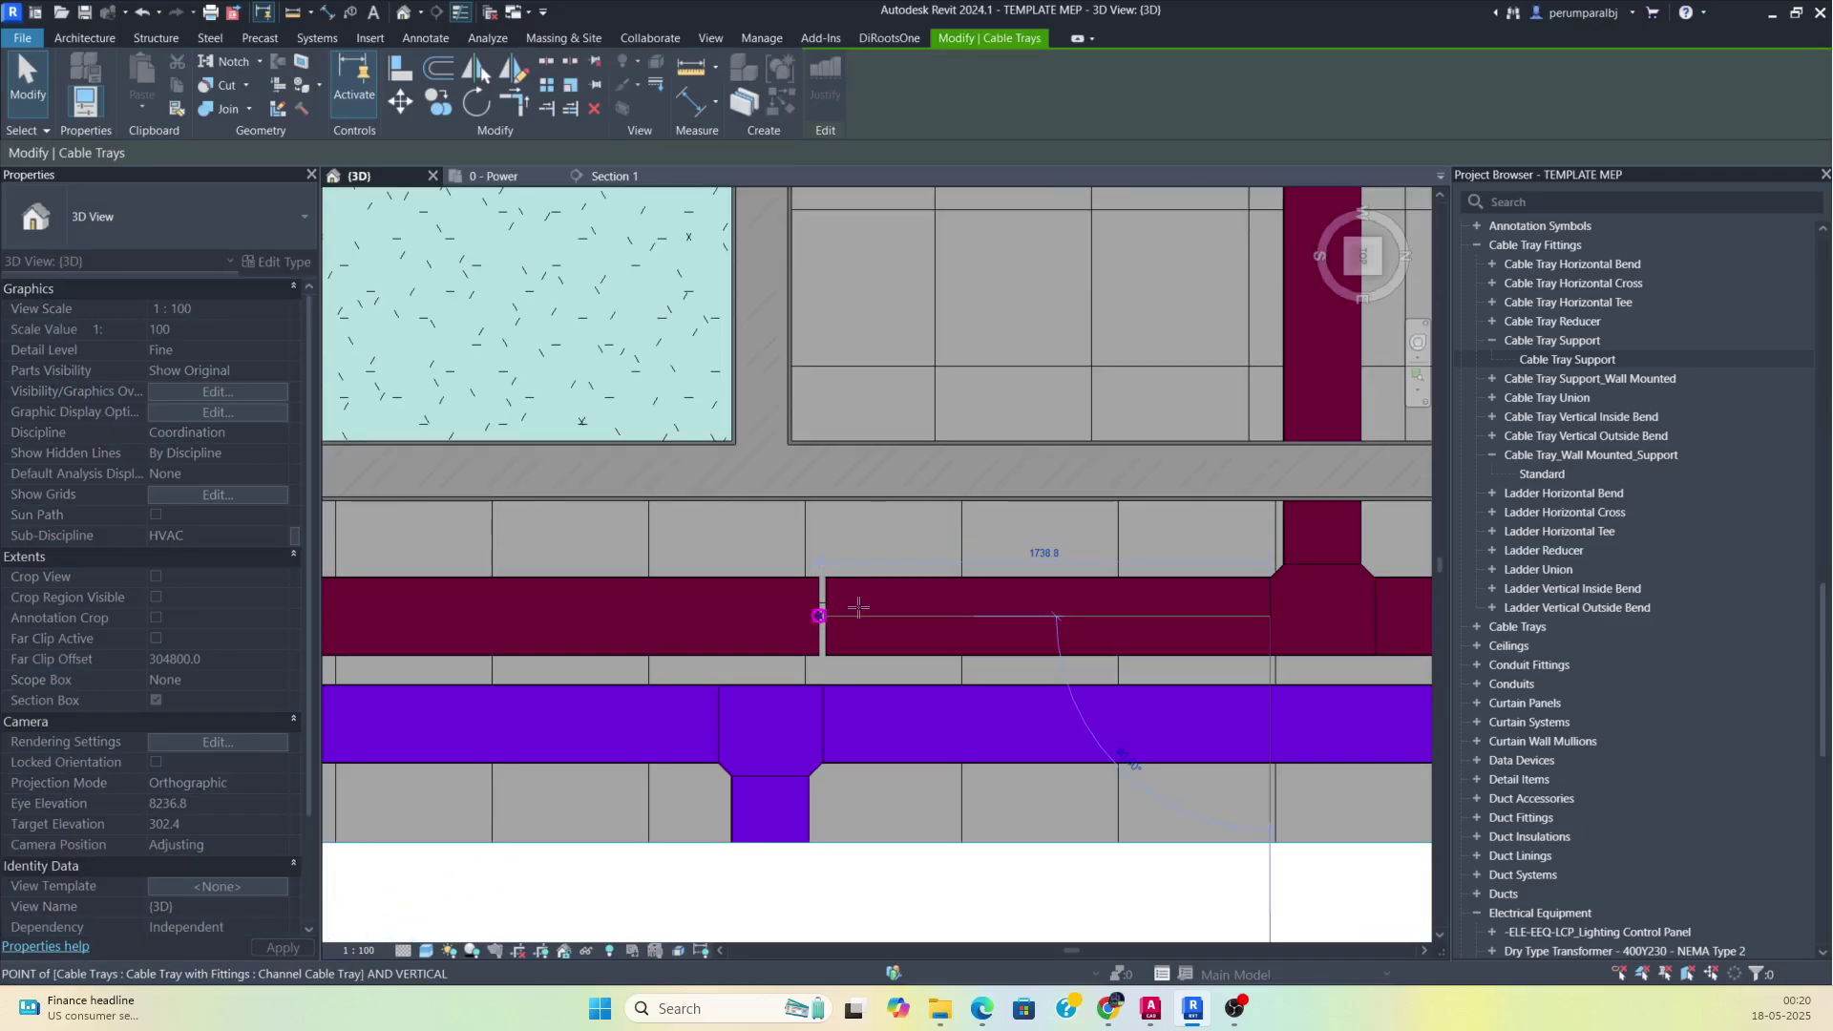
{"action": "left_click", "coordinate": [909, 562]}
Examine the relocated CT-2 offset and the raised run over the CT-1 branch in relation to the room trays.
{"action": "scroll", "coordinate": [907, 566], "scroll_direction": "down", "scroll_amount": 4}
{"action": "middle_click_drag", "start_coordinate": [902, 652], "coordinate": [1300, 475], "text": "shift"}
{"action": "left_click", "coordinate": [984, 640]}
{"action": "middle_click_drag", "start_coordinate": [993, 563], "coordinate": [1181, 611], "text": "shift"}
{"action": "middle_click_drag", "start_coordinate": [981, 525], "coordinate": [1146, 711], "text": "shift"}
{"action": "scroll", "coordinate": [1271, 620], "scroll_direction": "up", "scroll_amount": 3}
{"action": "scroll", "coordinate": [848, 515], "scroll_direction": "down", "scroll_amount": 7}
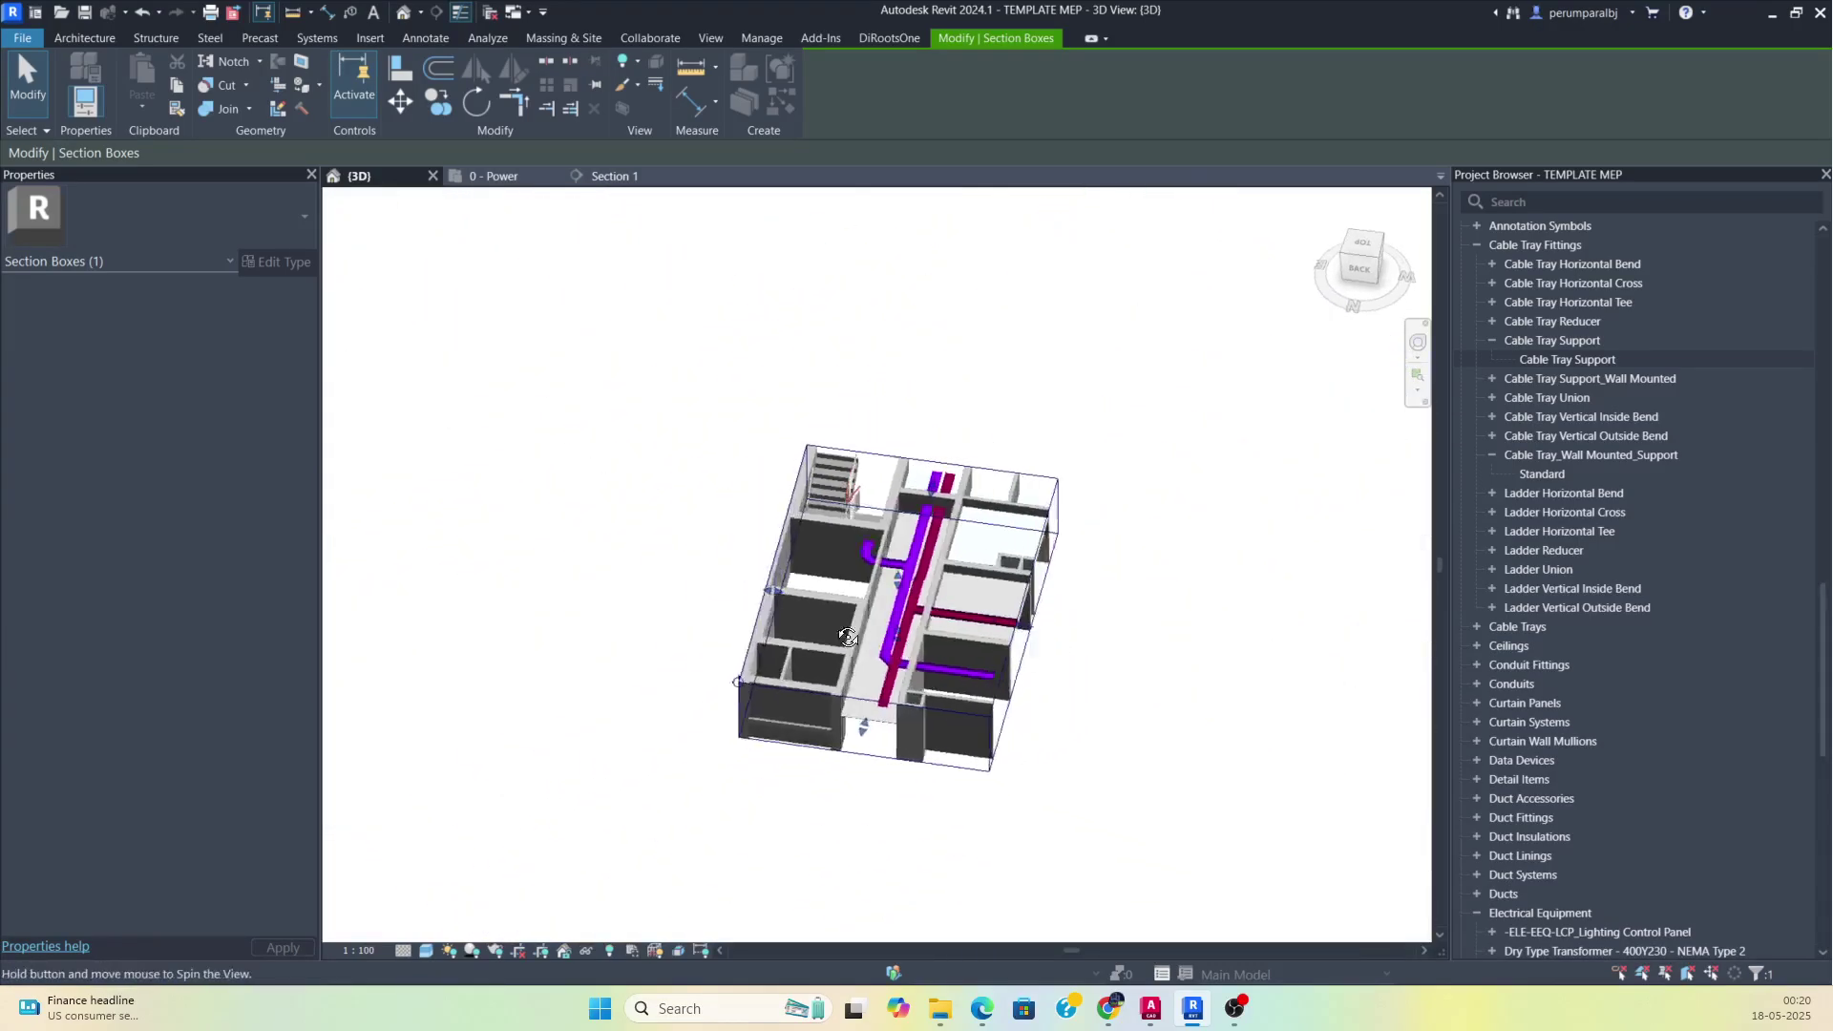
{"action": "scroll", "coordinate": [914, 646], "scroll_direction": "up", "scroll_amount": 5}
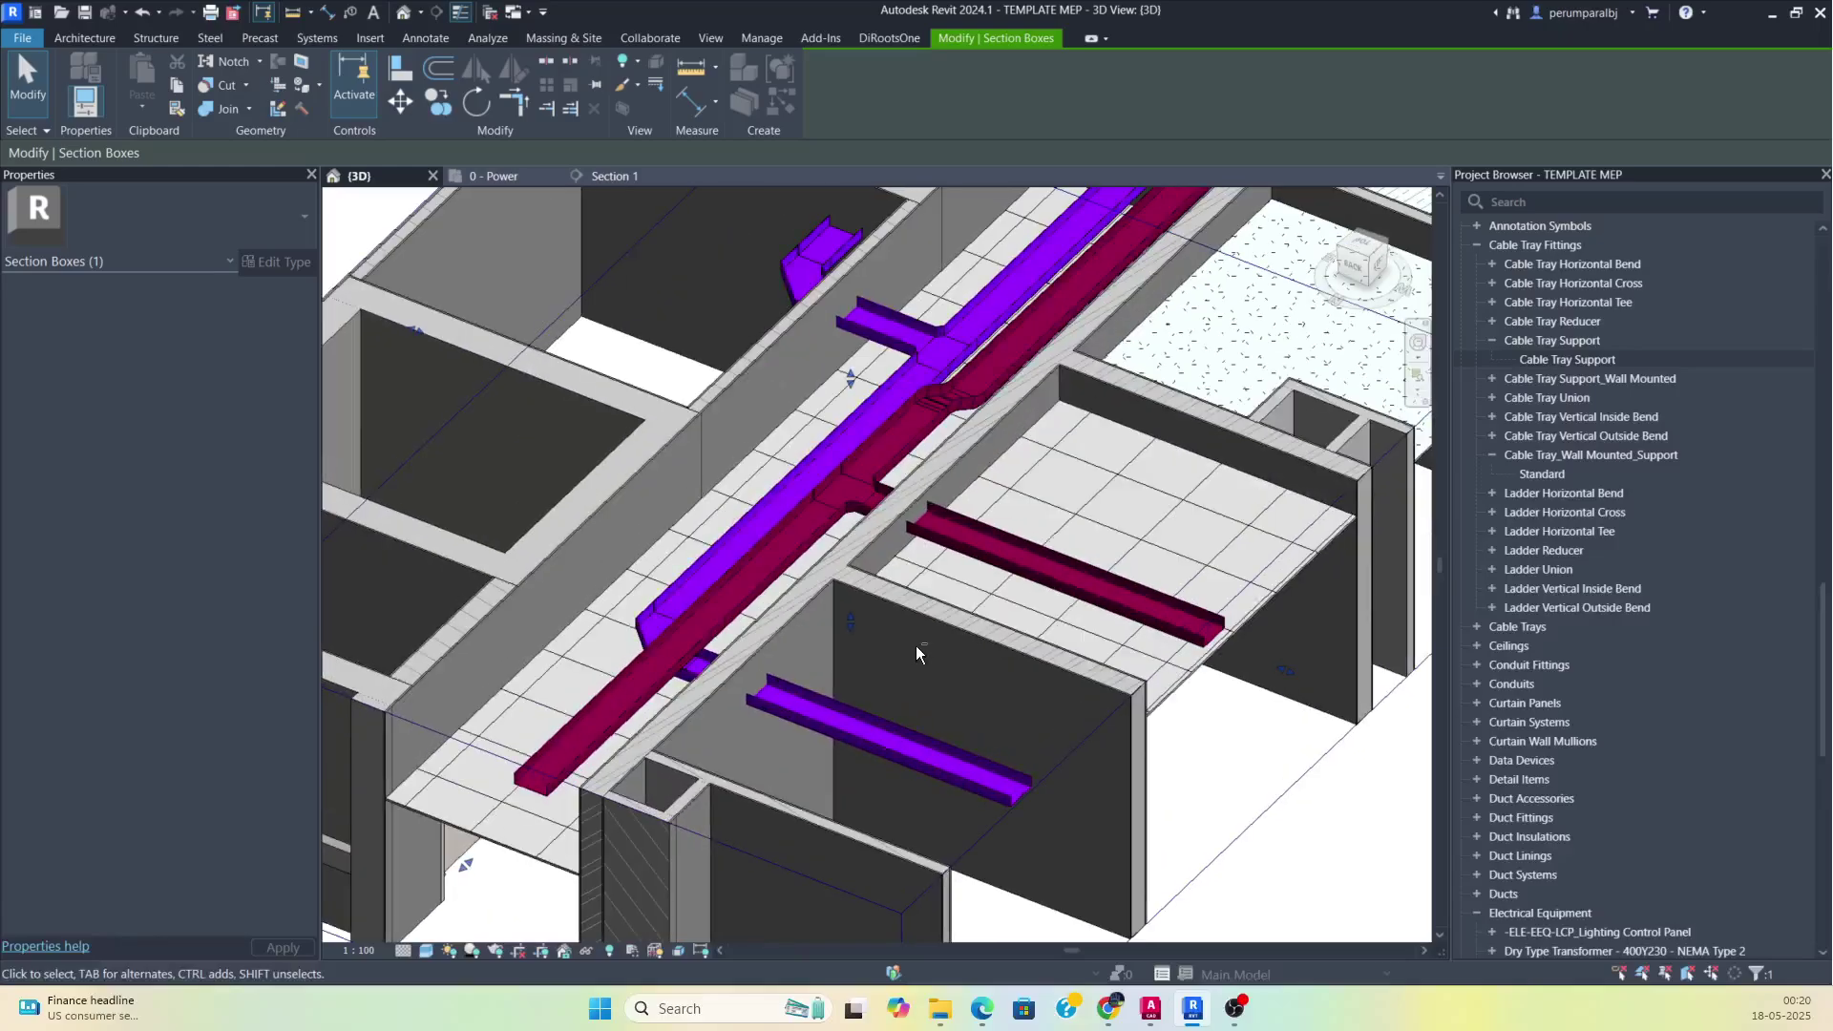